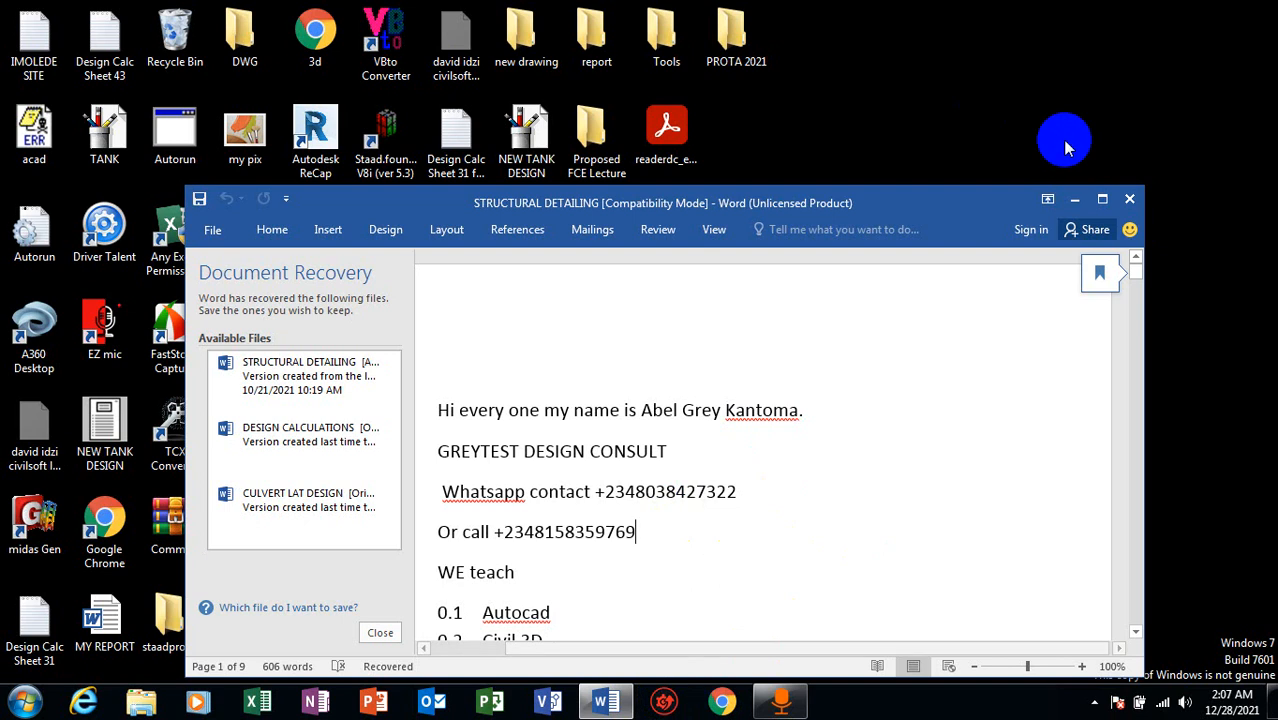
Clear the Word document out of the way and select the ProtaStructure 2021 shortcut in the desktop's PROTA 2021 folder
left_click(1074, 199)
double_click(728, 62)
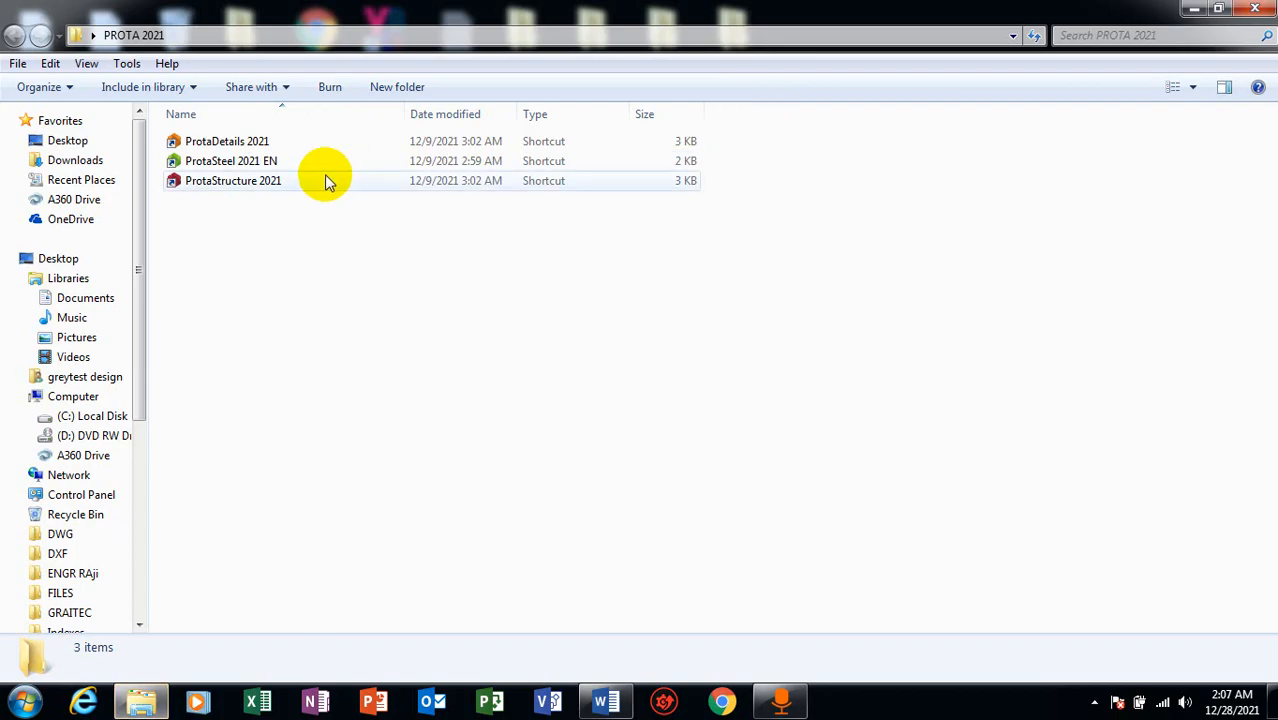
left_click(323, 180)
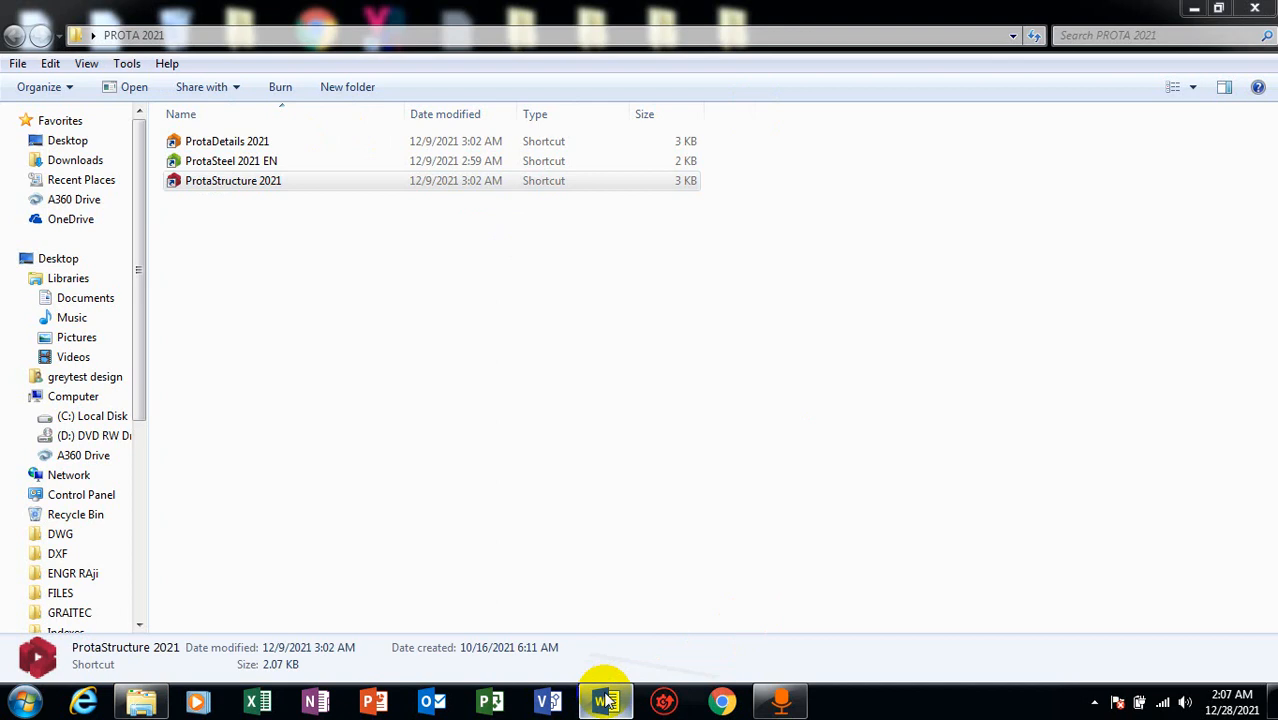
Switch to the Word document to view the contact details, and minimise it again
left_click(604, 705)
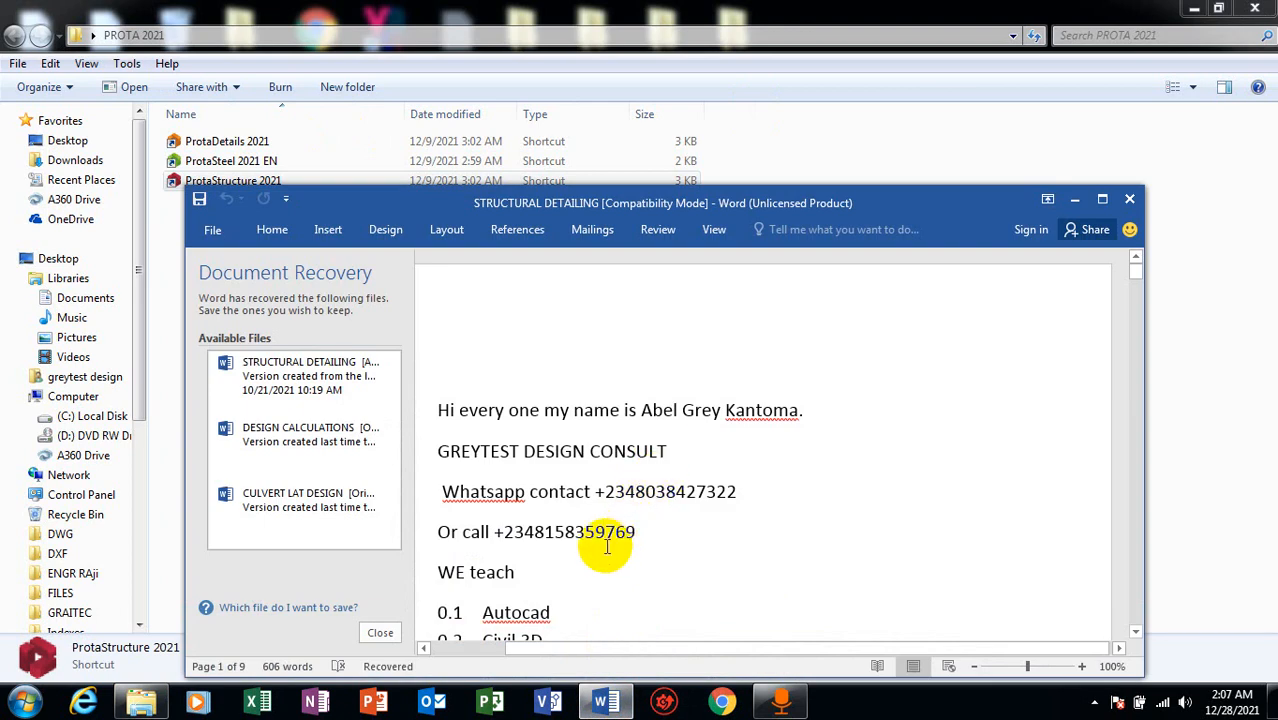
left_click(634, 532)
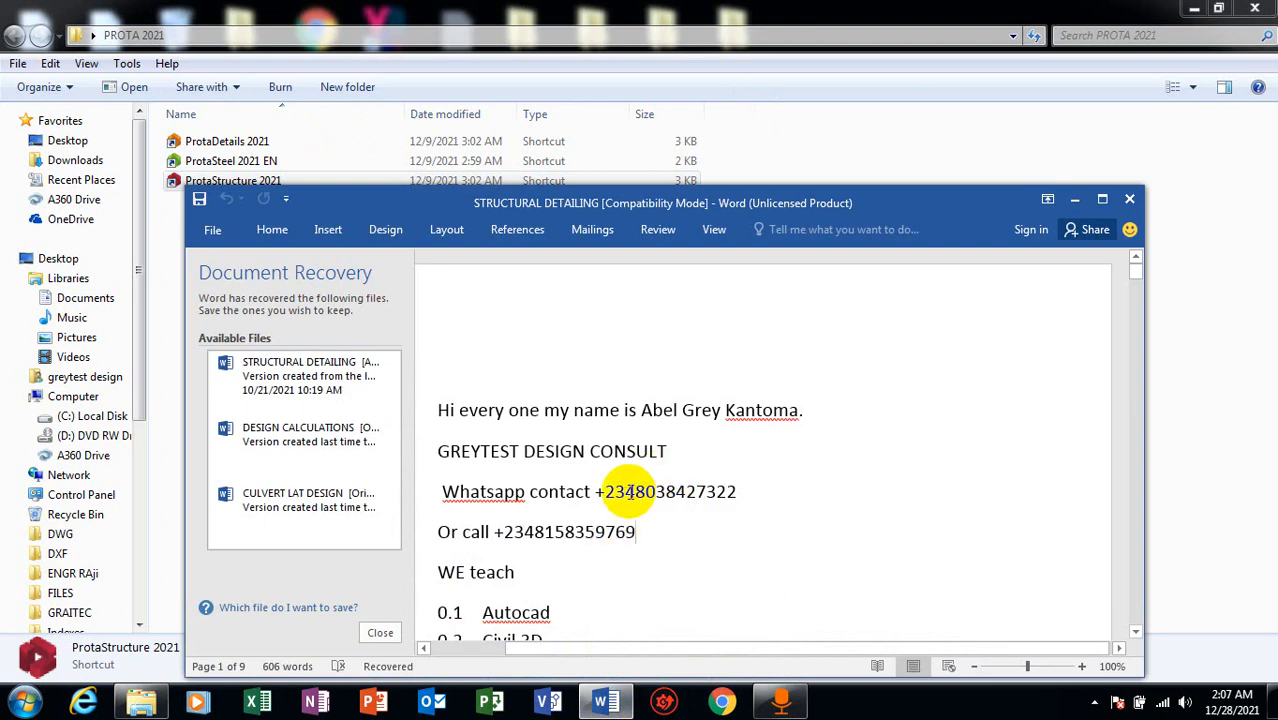
left_click(1074, 201)
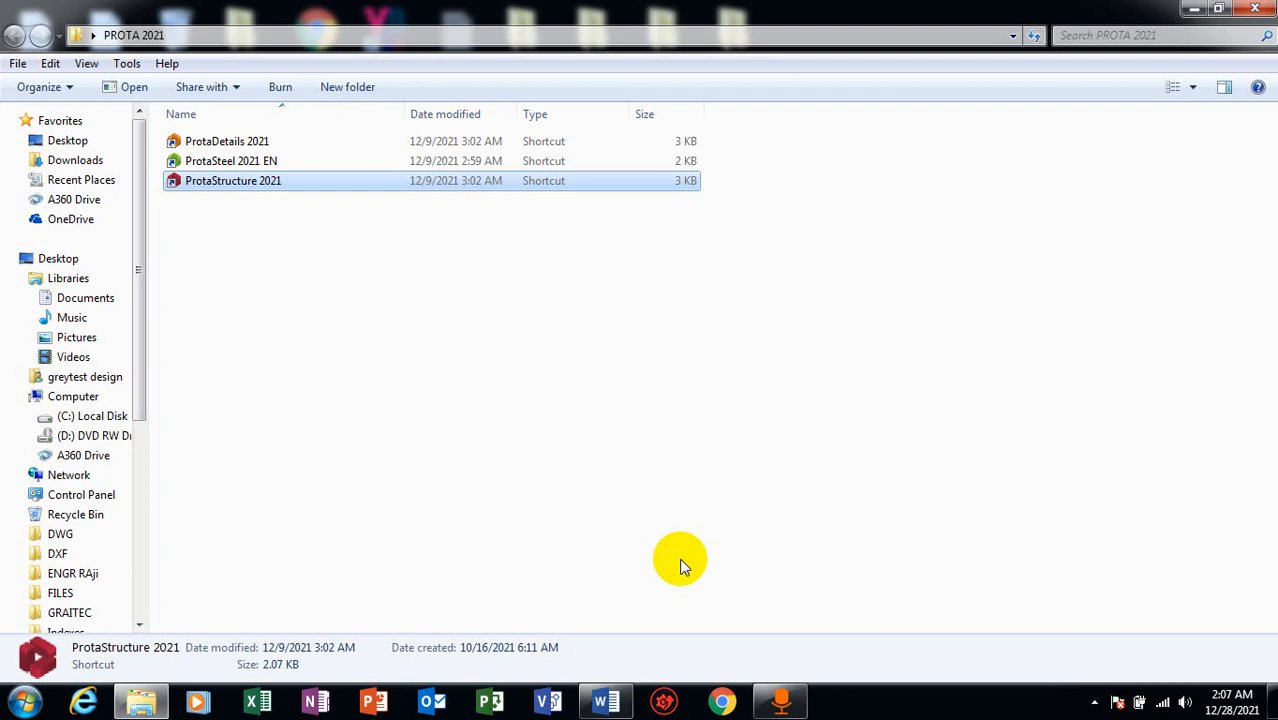
Launch ProtaStructure 2021 and open the recent project steel_design_new
double_click(570, 182)
left_click(752, 407)
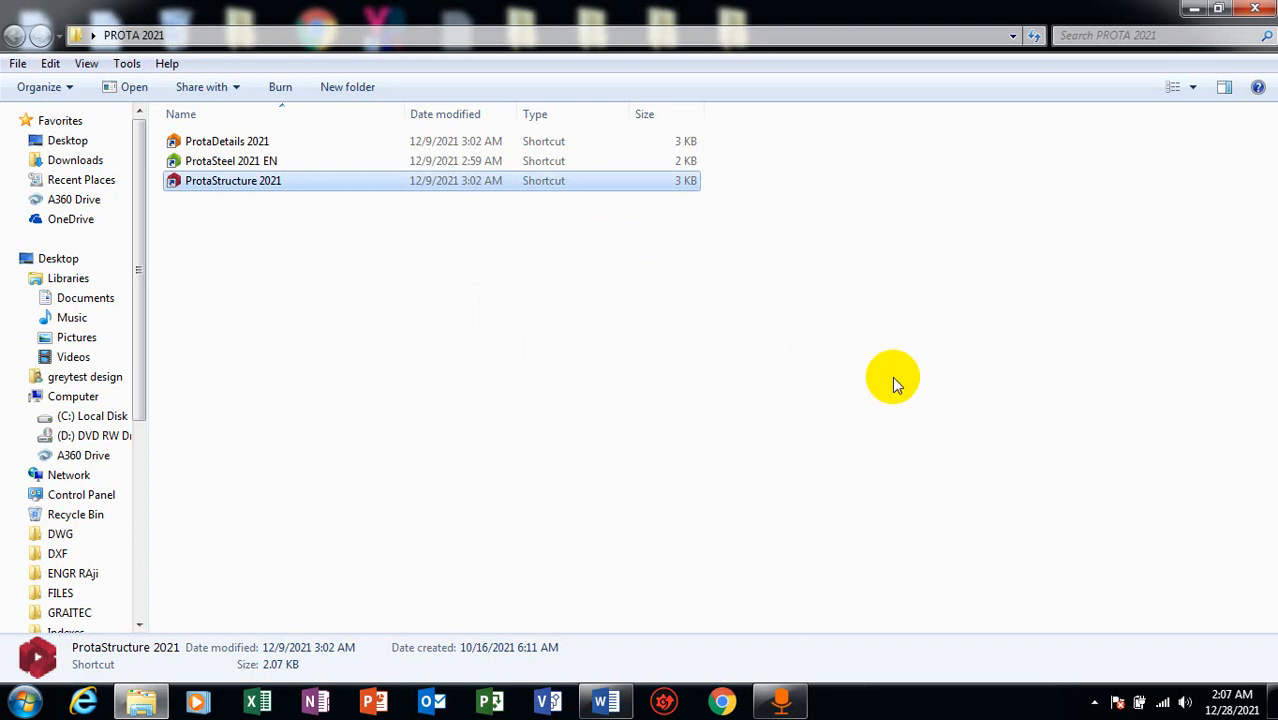
left_click(1190, 9)
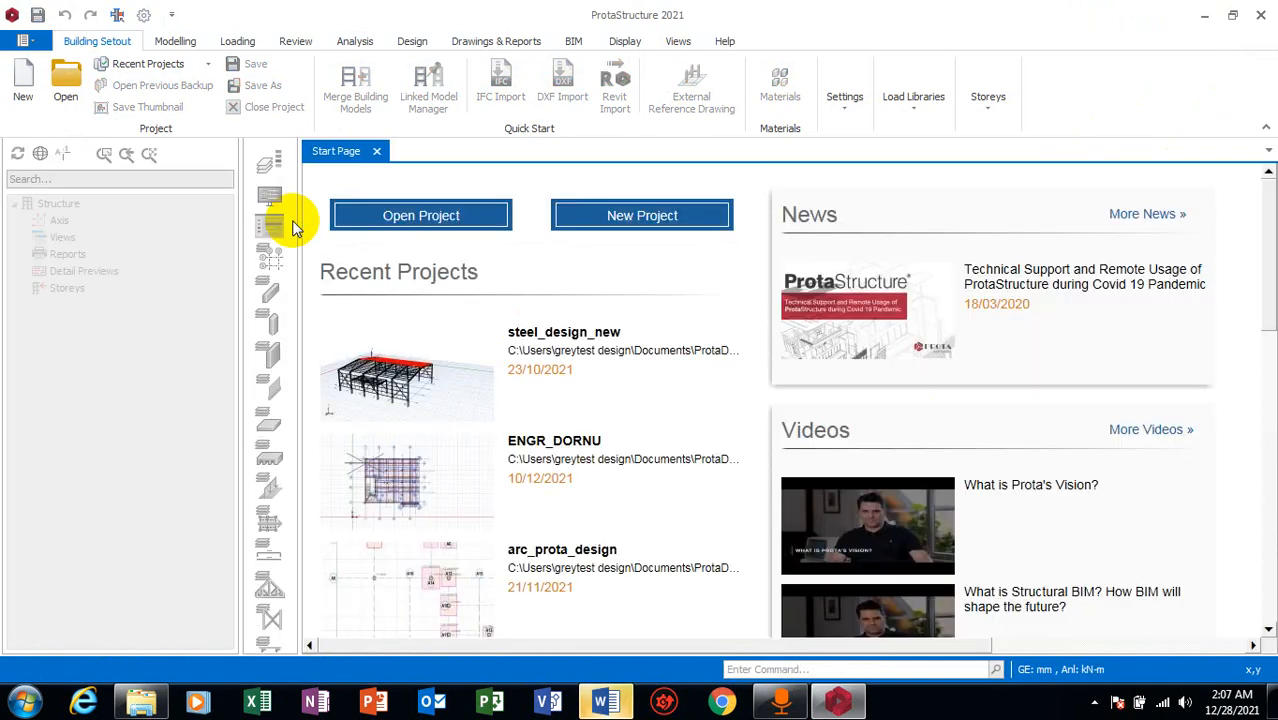
left_click(400, 362)
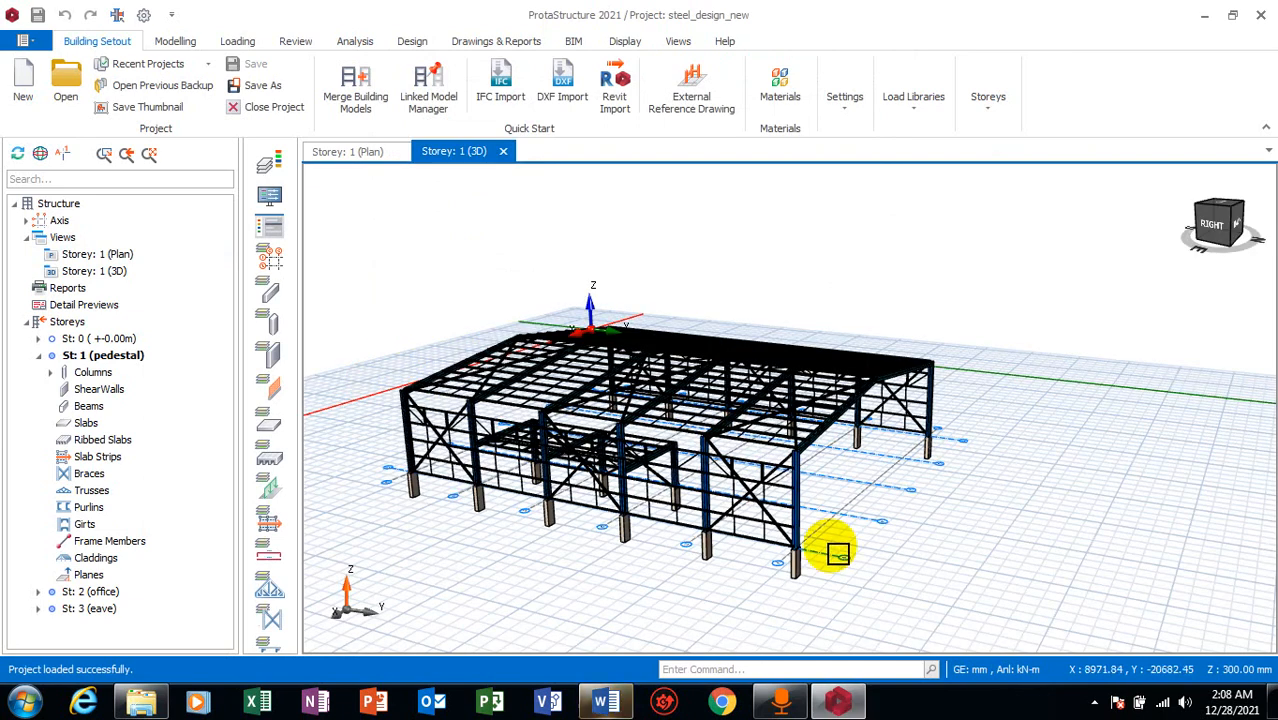
Run the building analysis with the Steel Member Design Check option and close the analysis windows
scroll(900, 440, "up", 5)
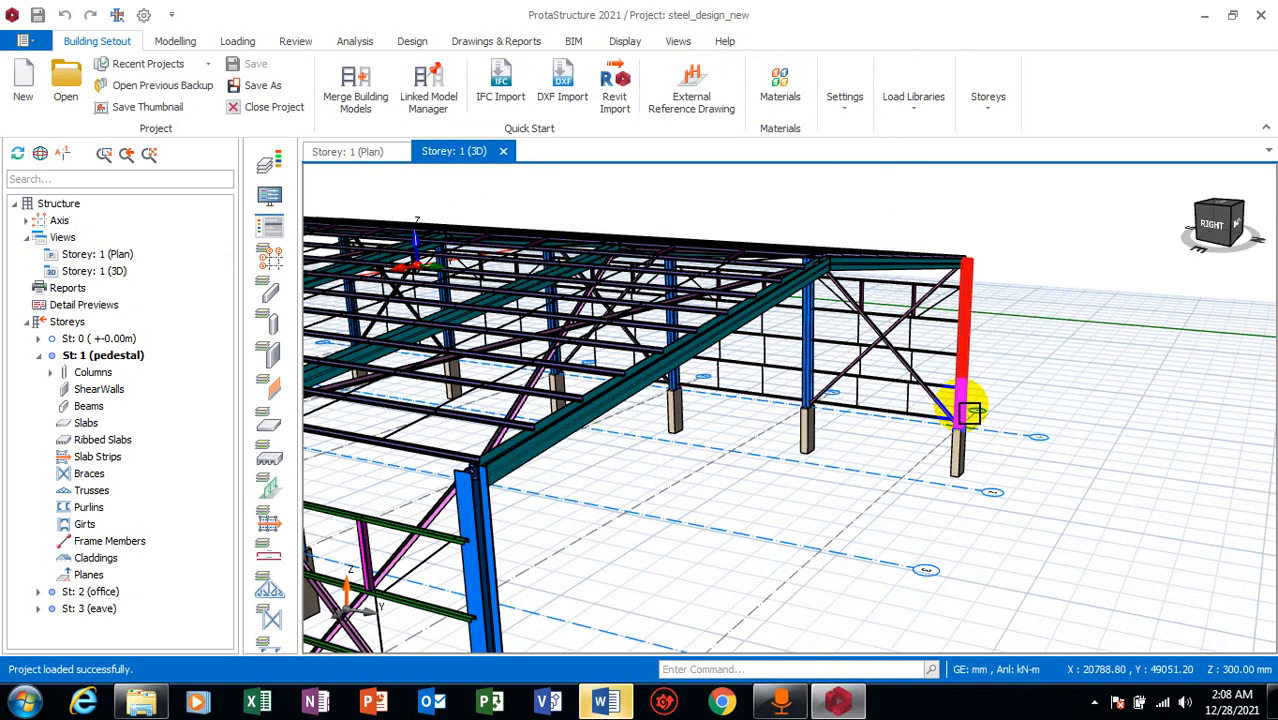
scroll(970, 412, "down", 5)
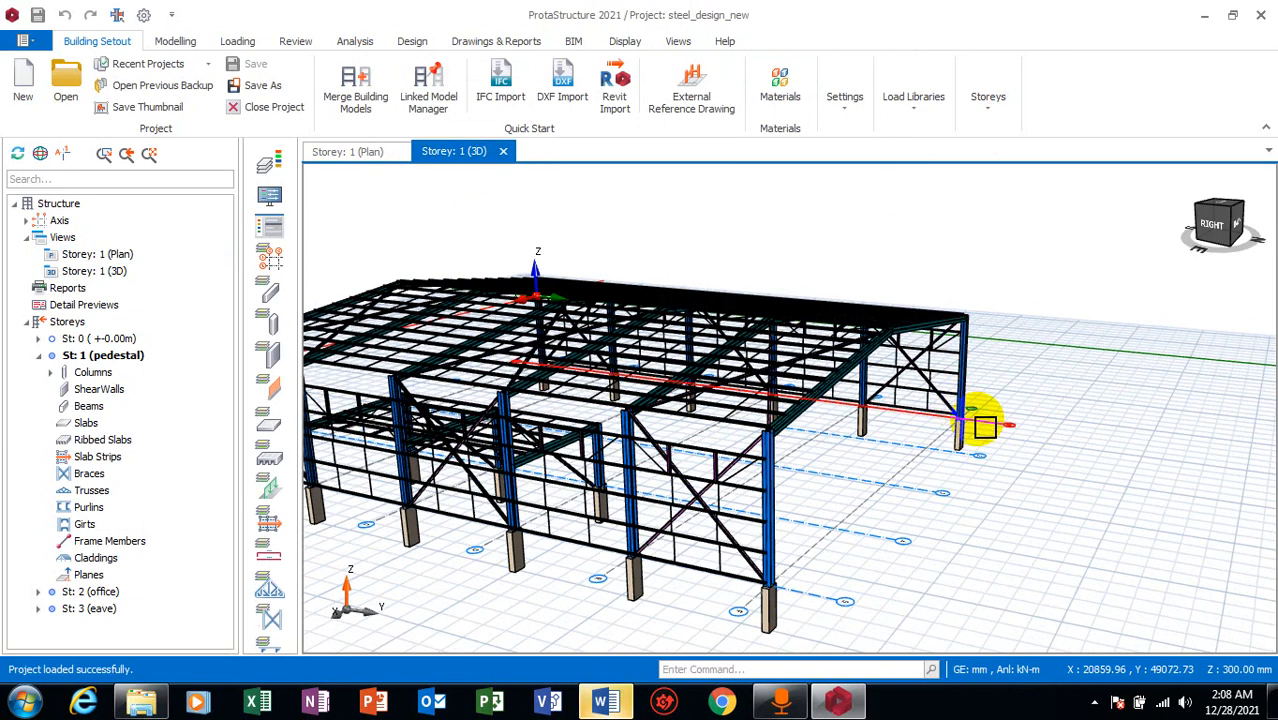
left_click(357, 41)
left_click(27, 105)
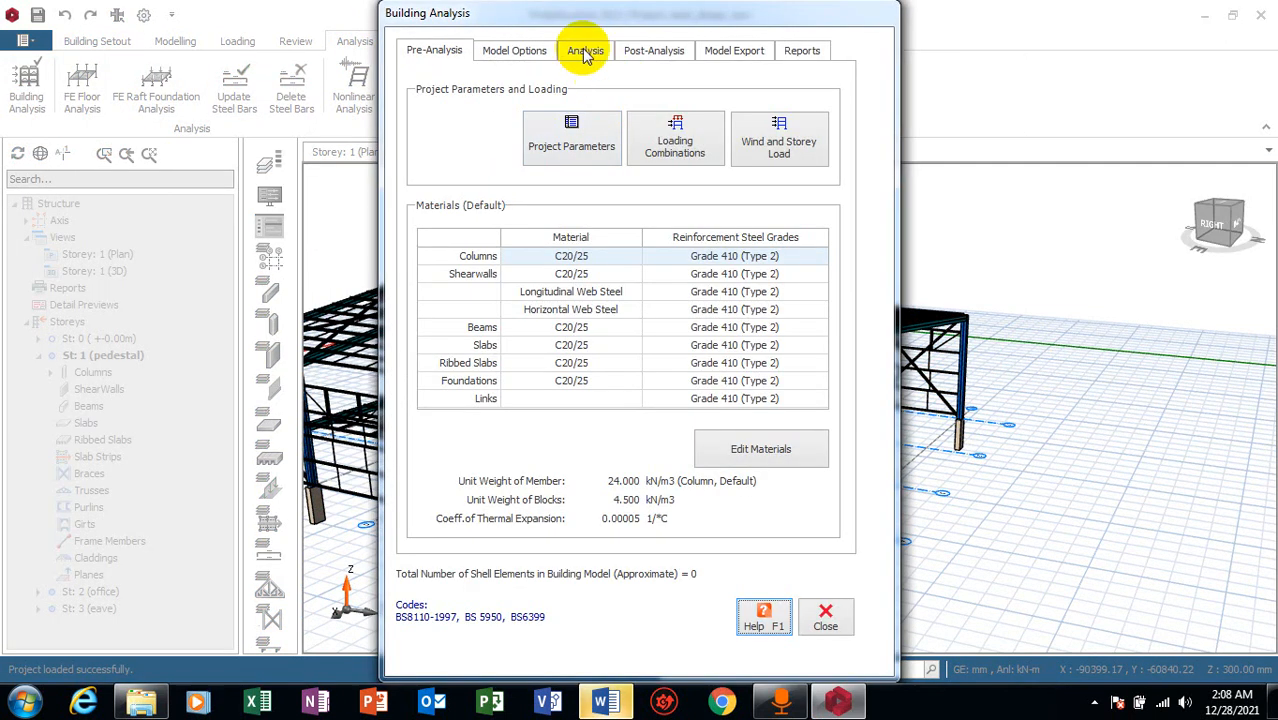
left_click(585, 53)
left_click(608, 177)
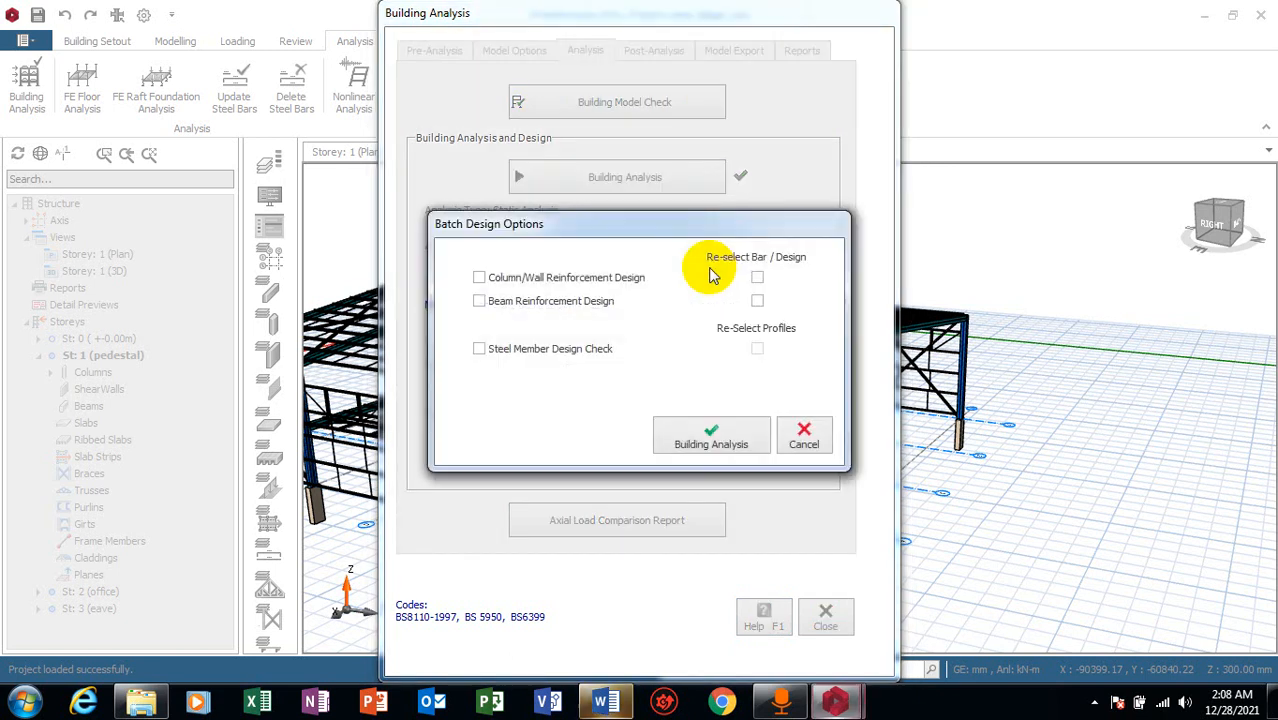
left_click(520, 348)
left_click(724, 447)
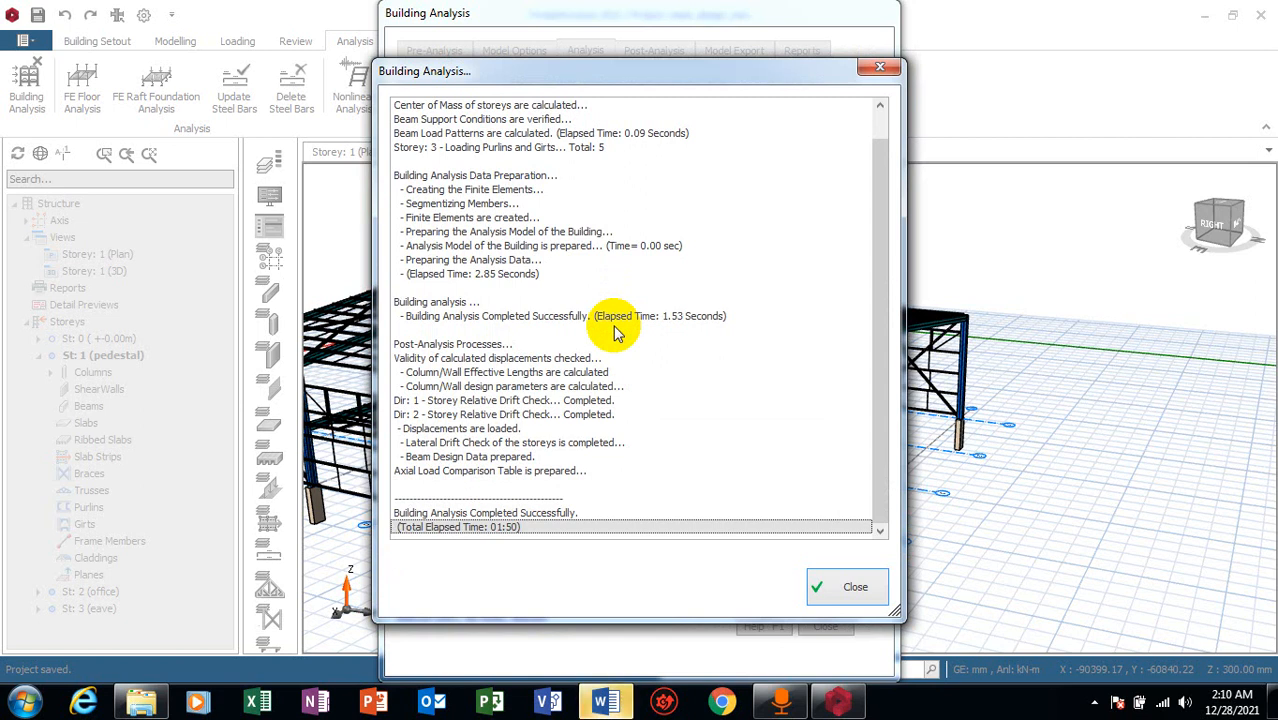
left_click(851, 590)
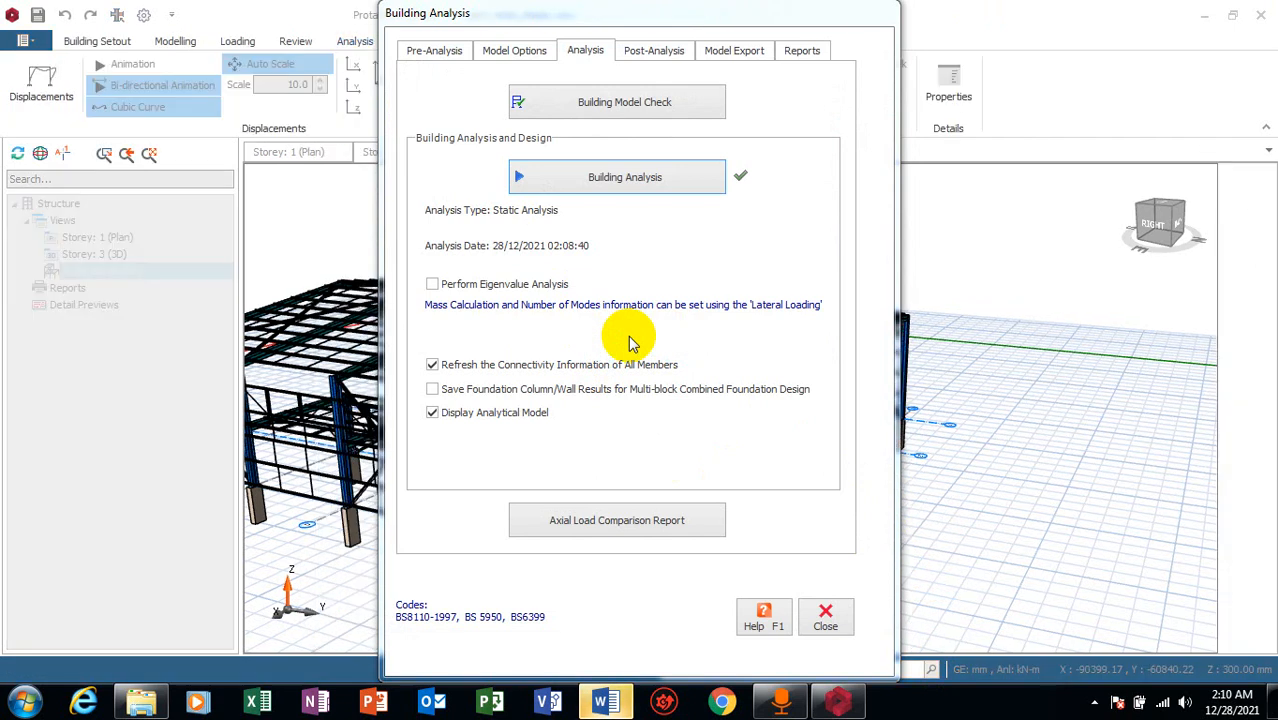
left_click(826, 622)
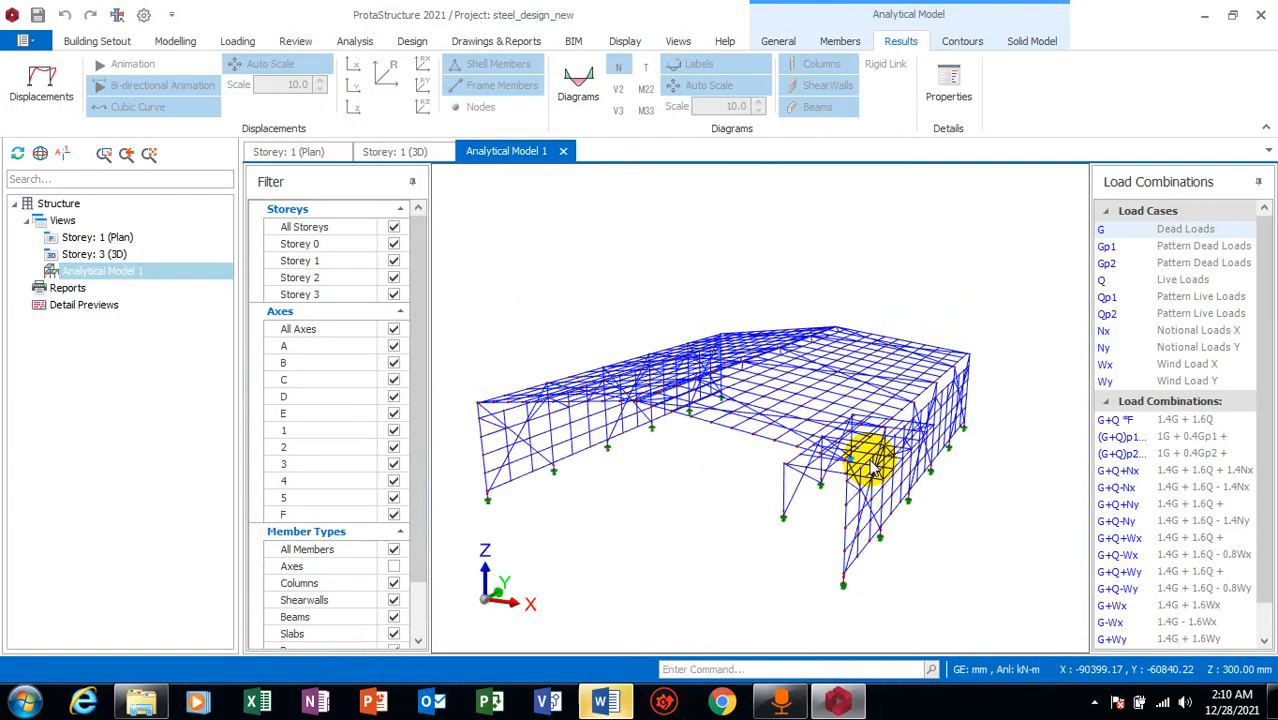
Transfer the analysed model to ProtaSteel and close the import error log
left_click(494, 44)
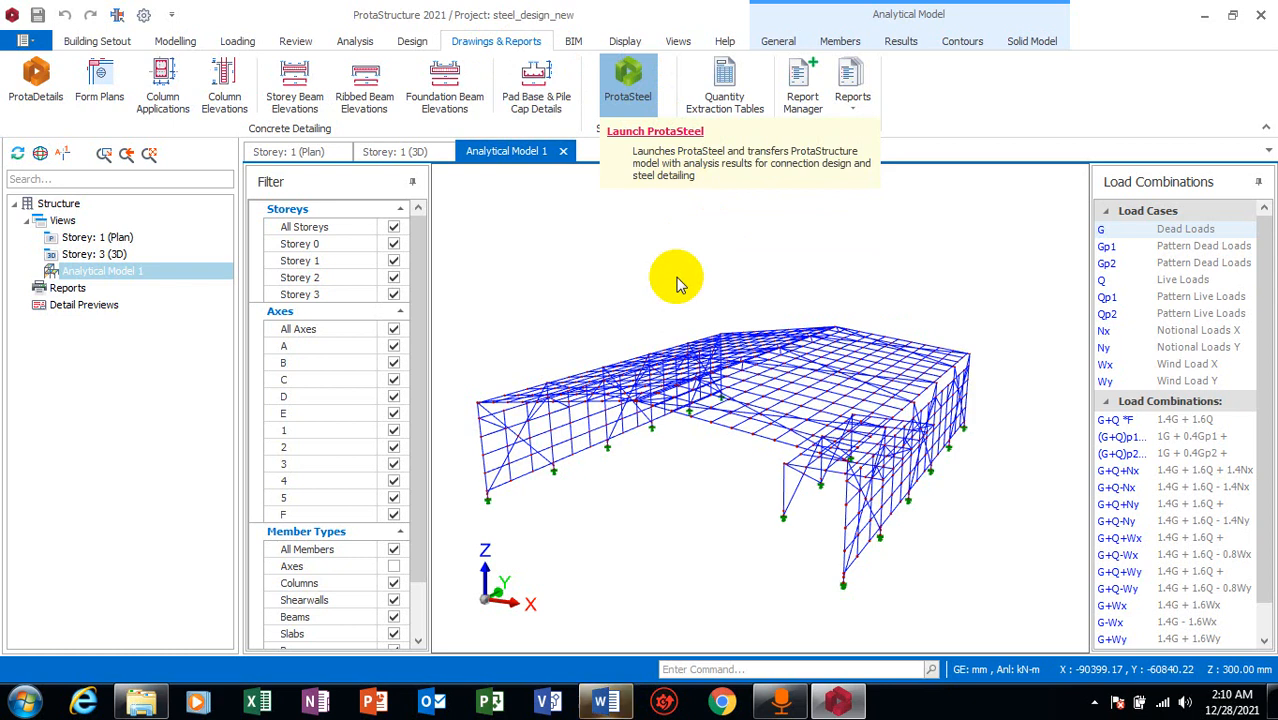
left_click(630, 82)
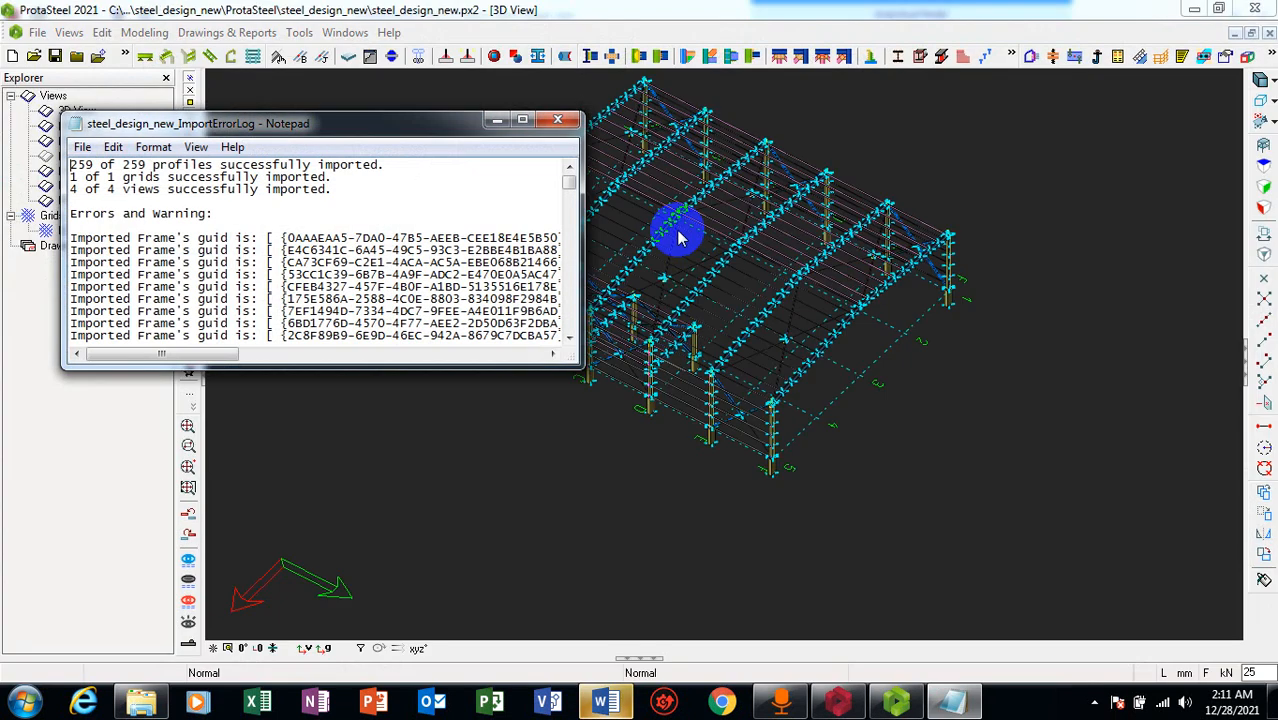
left_click(558, 121)
Examine the imported steel frame in the 3D view, including its rafters, purlins, bracing and column joints
scroll(1021, 334, "up", 5)
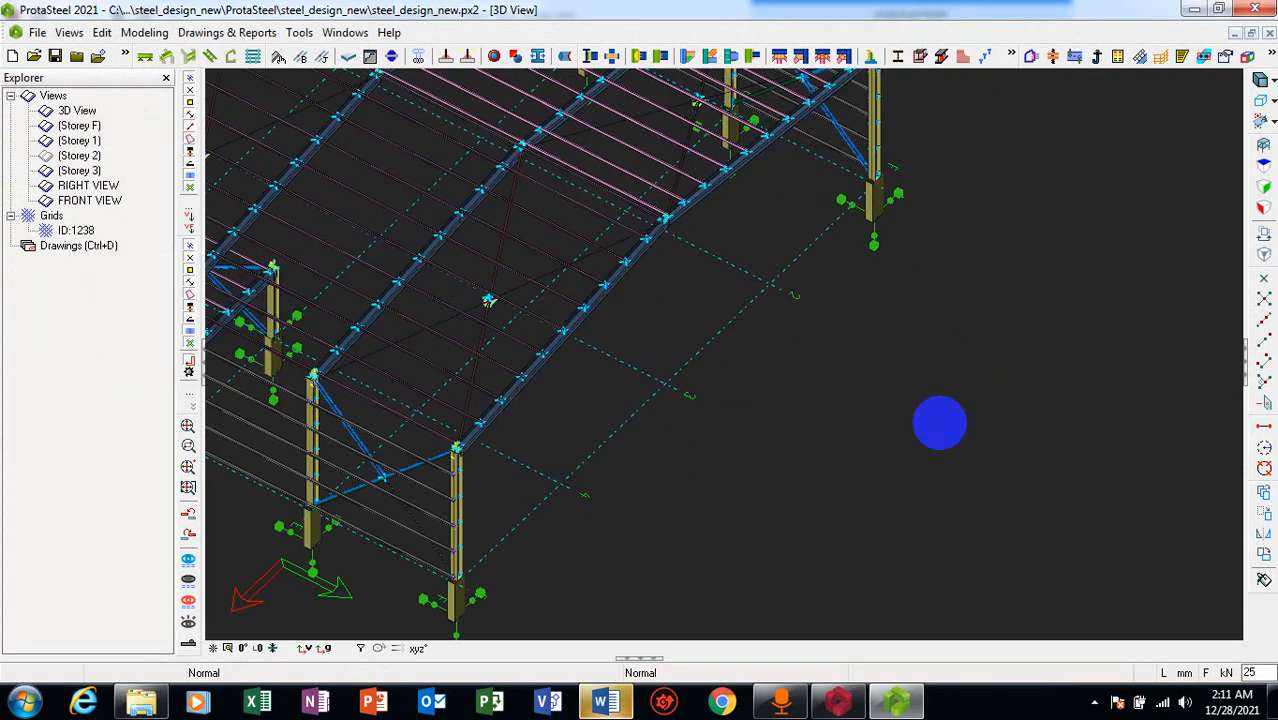
scroll(960, 416, "down", 4)
middle_click_drag(916, 448, 806, 347)
scroll(921, 448, "down", 1)
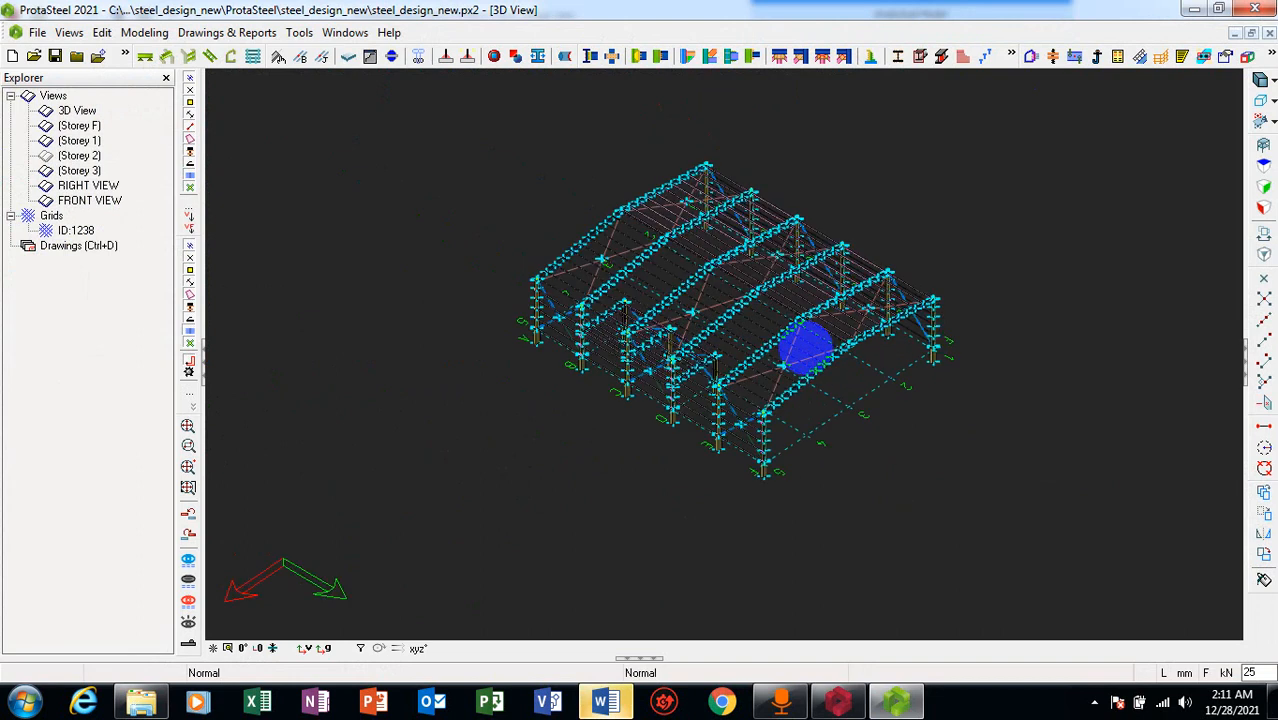
scroll(893, 419, "up", 5)
scroll(757, 415, "up", 2)
scroll(763, 385, "down", 5)
middle_click_drag(773, 399, 696, 428)
scroll(645, 462, "up", 5)
scroll(695, 541, "up", 2)
scroll(695, 541, "up", 3)
scroll(868, 516, "down", 6)
scroll(660, 378, "up", 4)
scroll(650, 436, "down", 3)
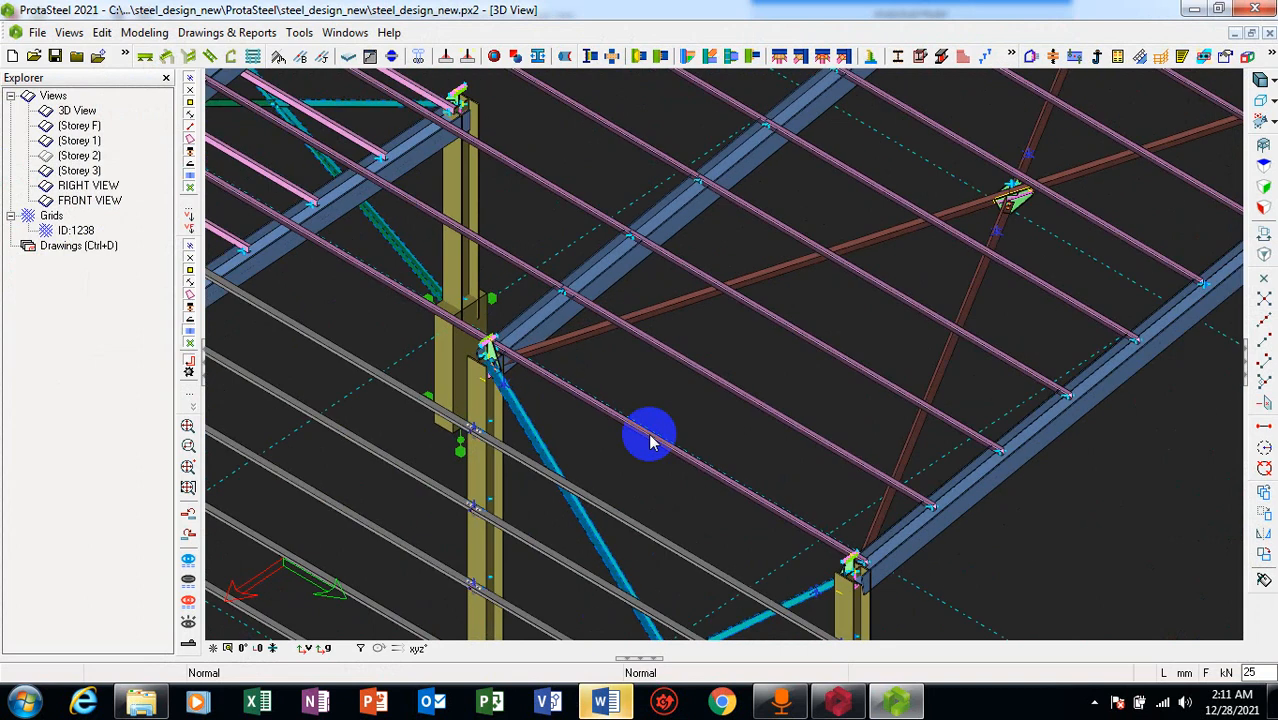
scroll(1081, 113, "up", 4)
scroll(443, 381, "down", 8)
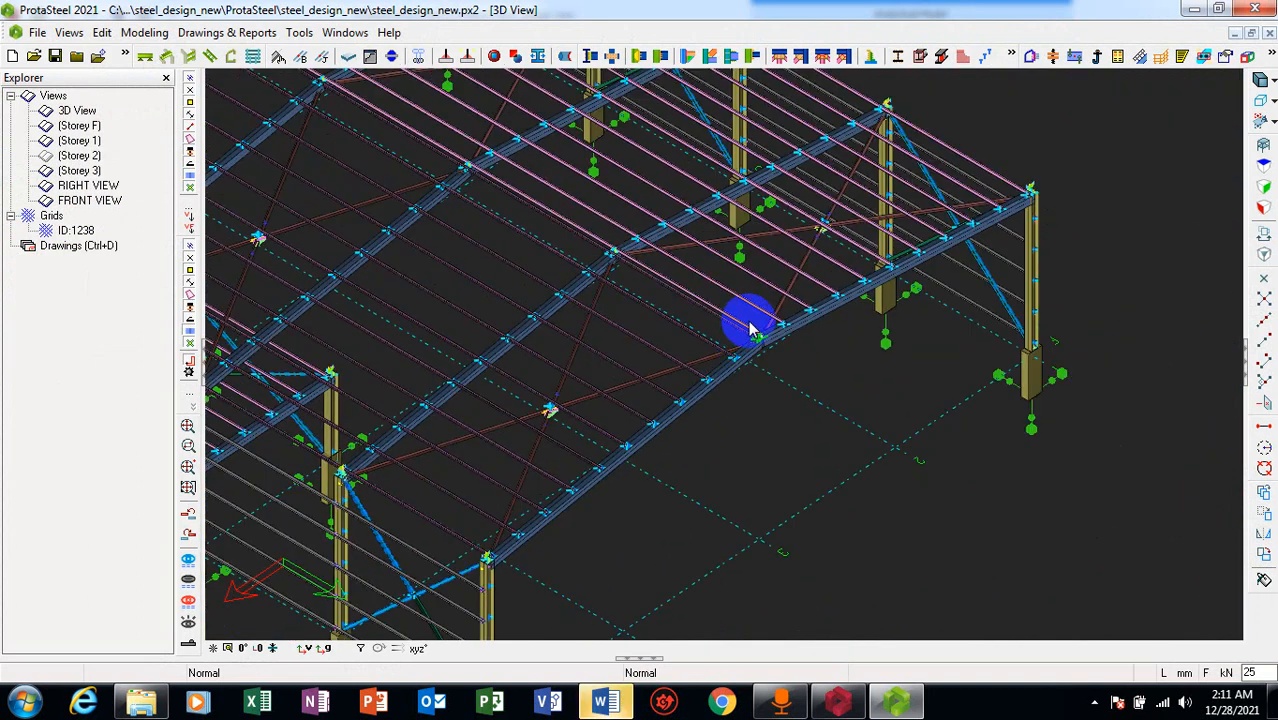
scroll(970, 163, "up", 3)
scroll(708, 400, "up", 4)
scroll(765, 208, "up", 2)
scroll(802, 382, "down", 5)
scroll(639, 380, "down", 4)
scroll(542, 371, "up", 6)
scroll(1065, 362, "down", 4)
scroll(679, 243, "down", 4)
scroll(391, 448, "up", 4)
scroll(495, 185, "up", 4)
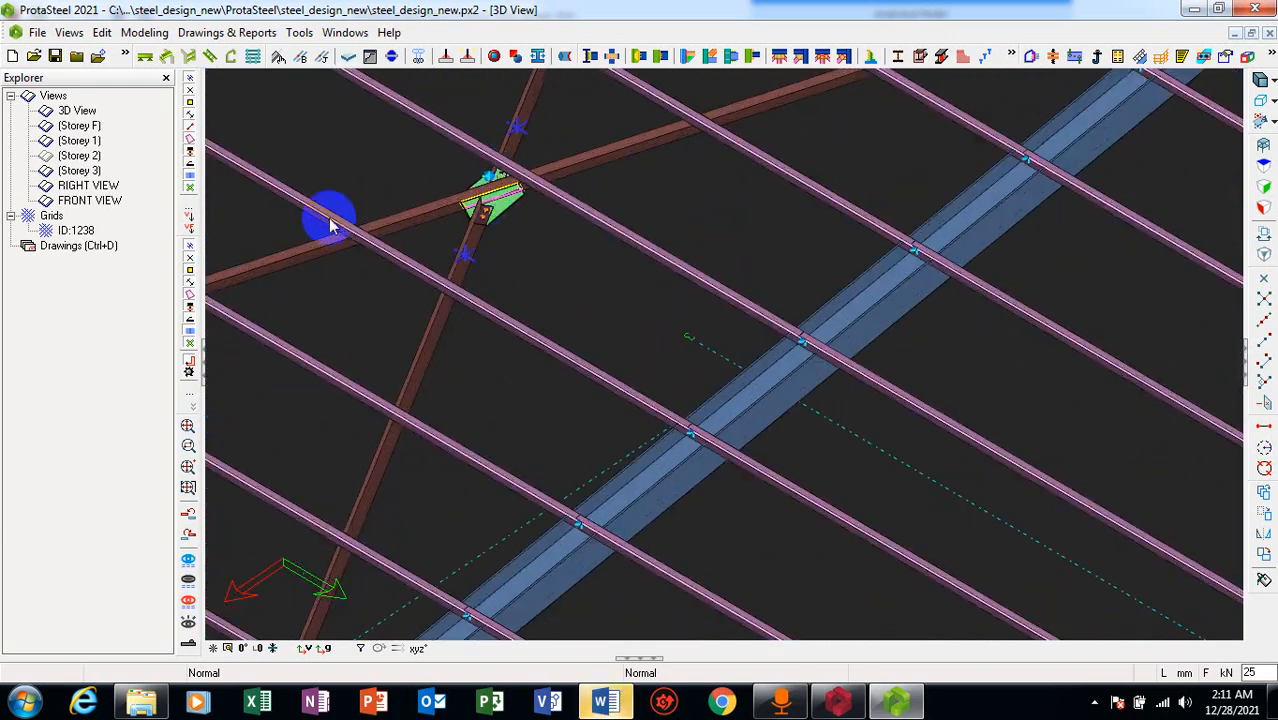
scroll(300, 210, "down", 3)
scroll(266, 170, "down", 2)
scroll(379, 357, "down", 2)
scroll(465, 331, "down", 2)
scroll(596, 362, "down", 3)
scroll(326, 257, "up", 1)
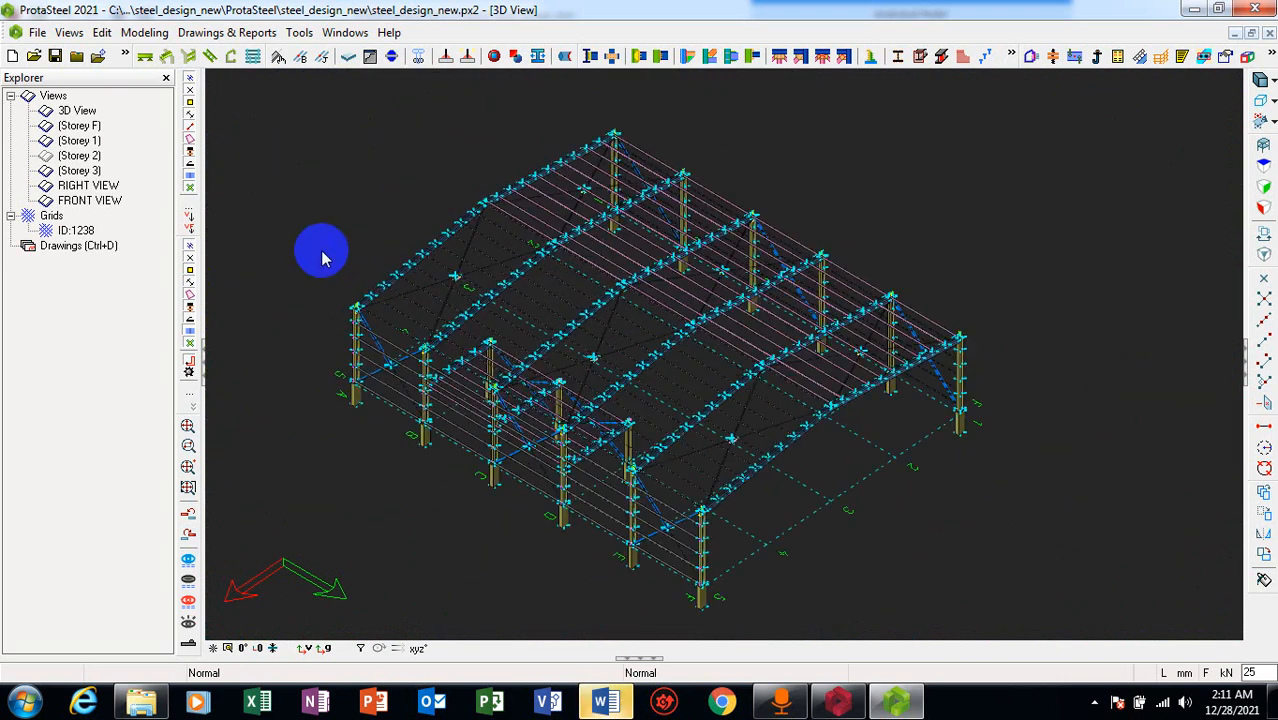
left_click(35, 97)
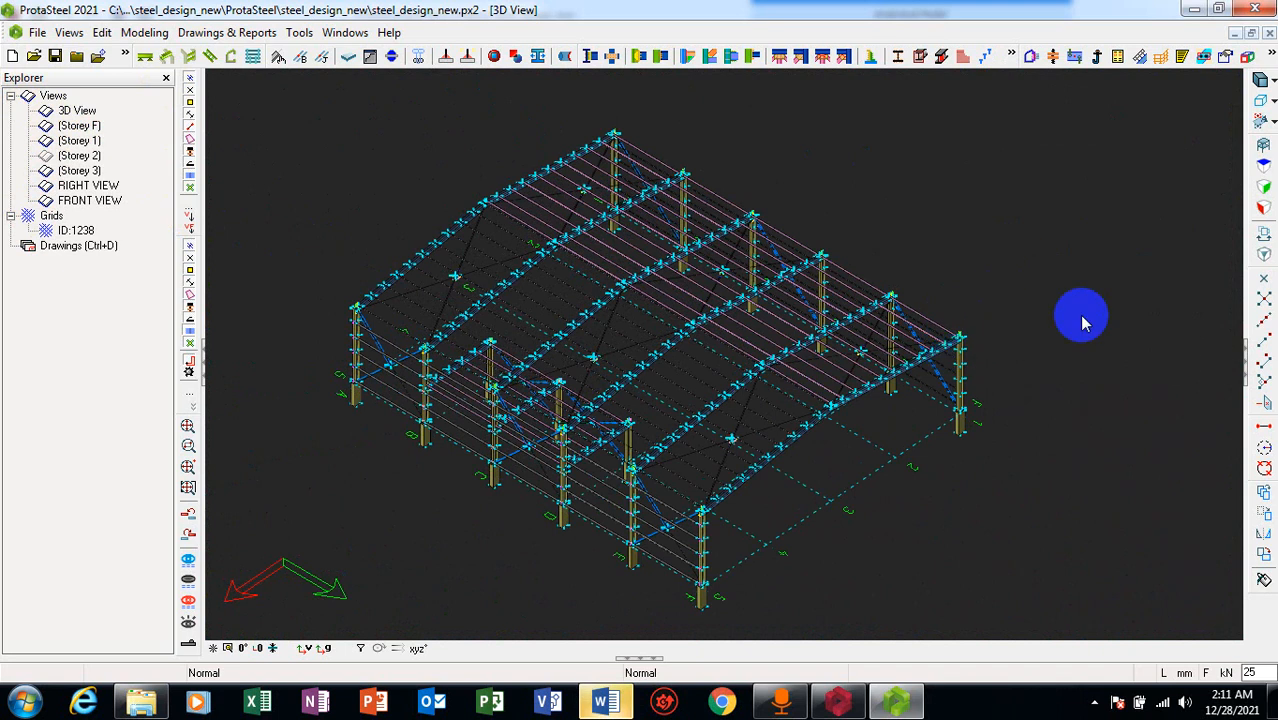
left_click(955, 370)
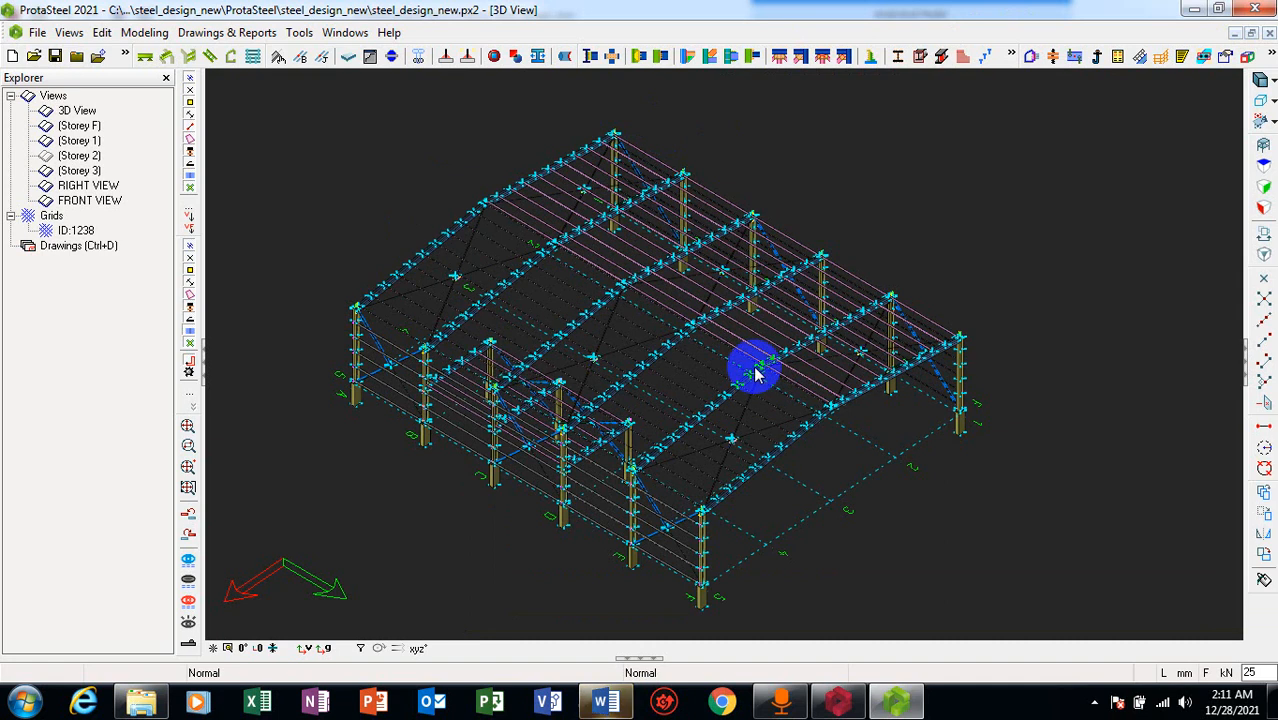
Select the whole steel frame and review the connection types offered by IntelliConnect
scroll(760, 370, "down", 2)
left_click_drag(937, 557, 434, 185)
right_click(619, 362)
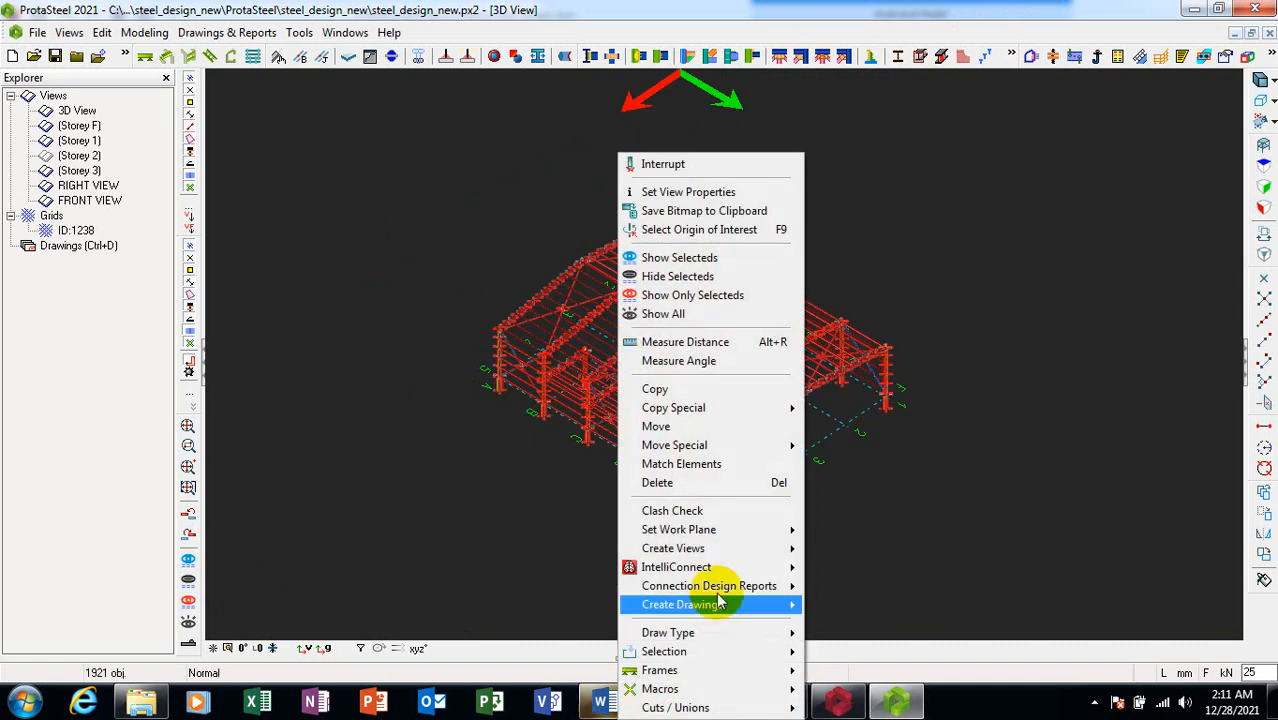
mouse_move(736, 565)
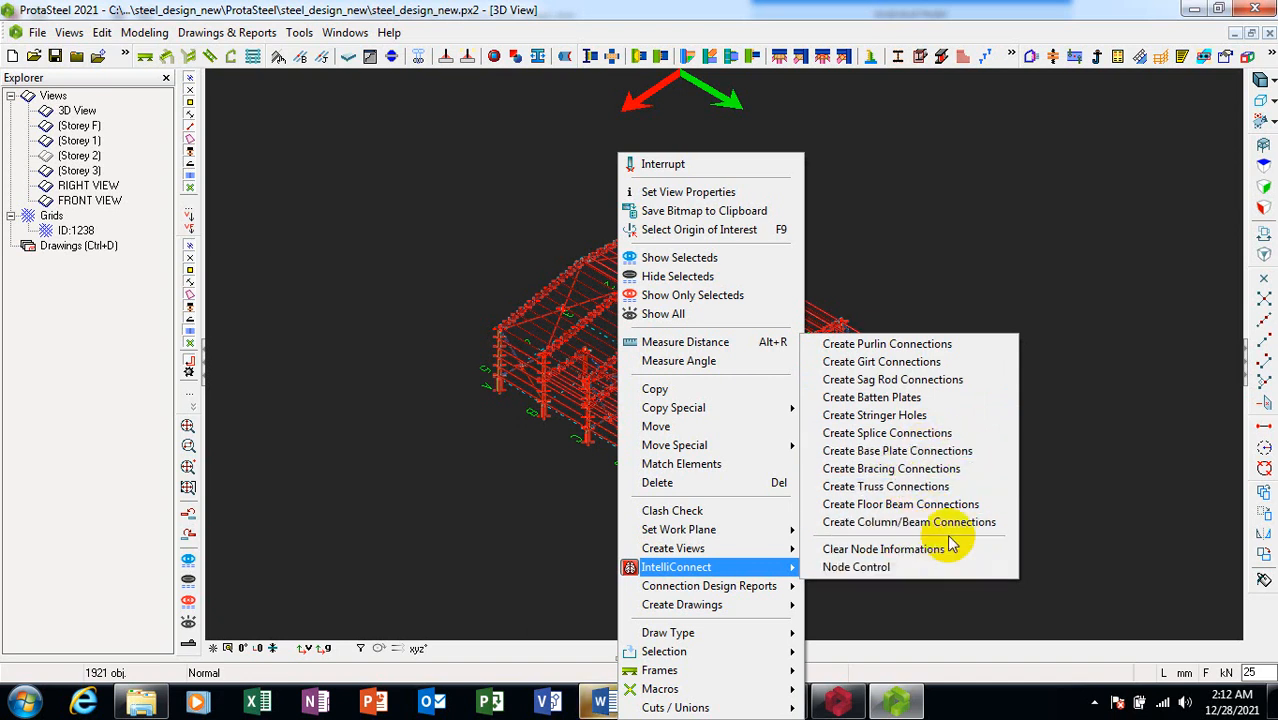
left_click(983, 258)
Inspect the roof bracing gusset and the girt-to-column connections up close
scroll(748, 356, "up", 2)
scroll(868, 302, "down", 3)
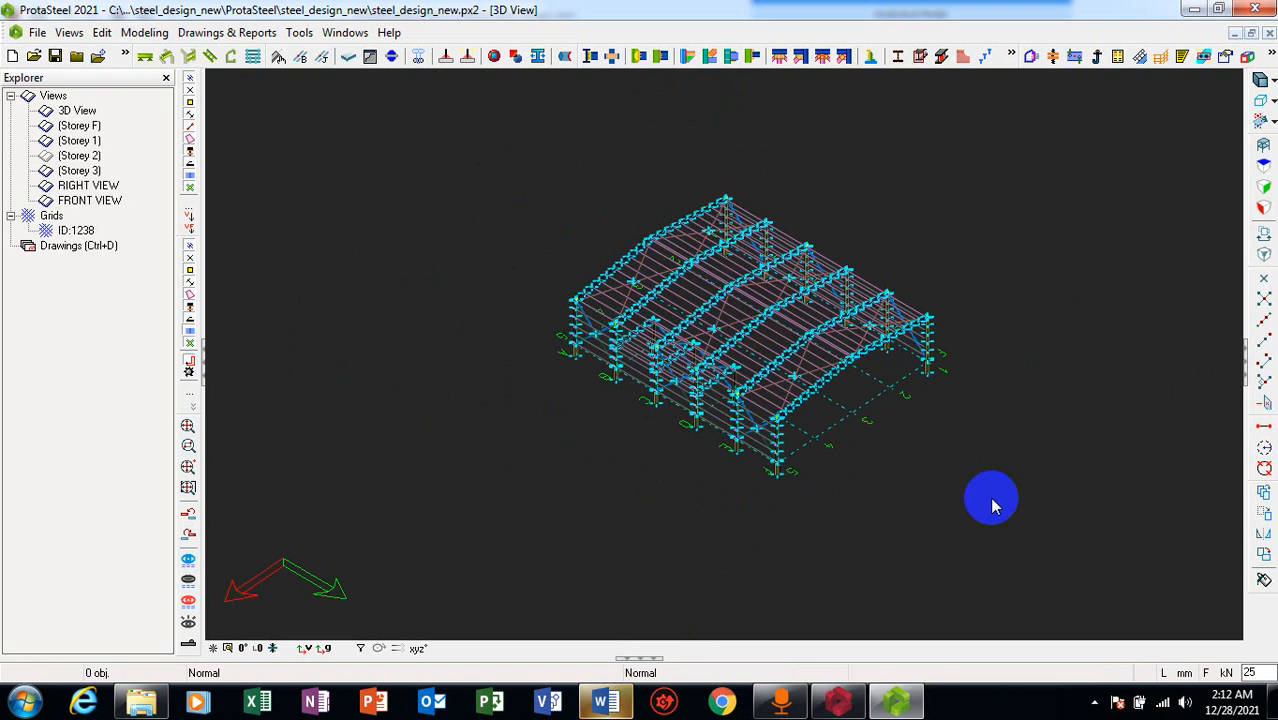
left_click_drag(996, 497, 496, 117)
scroll(580, 352, "up", 4)
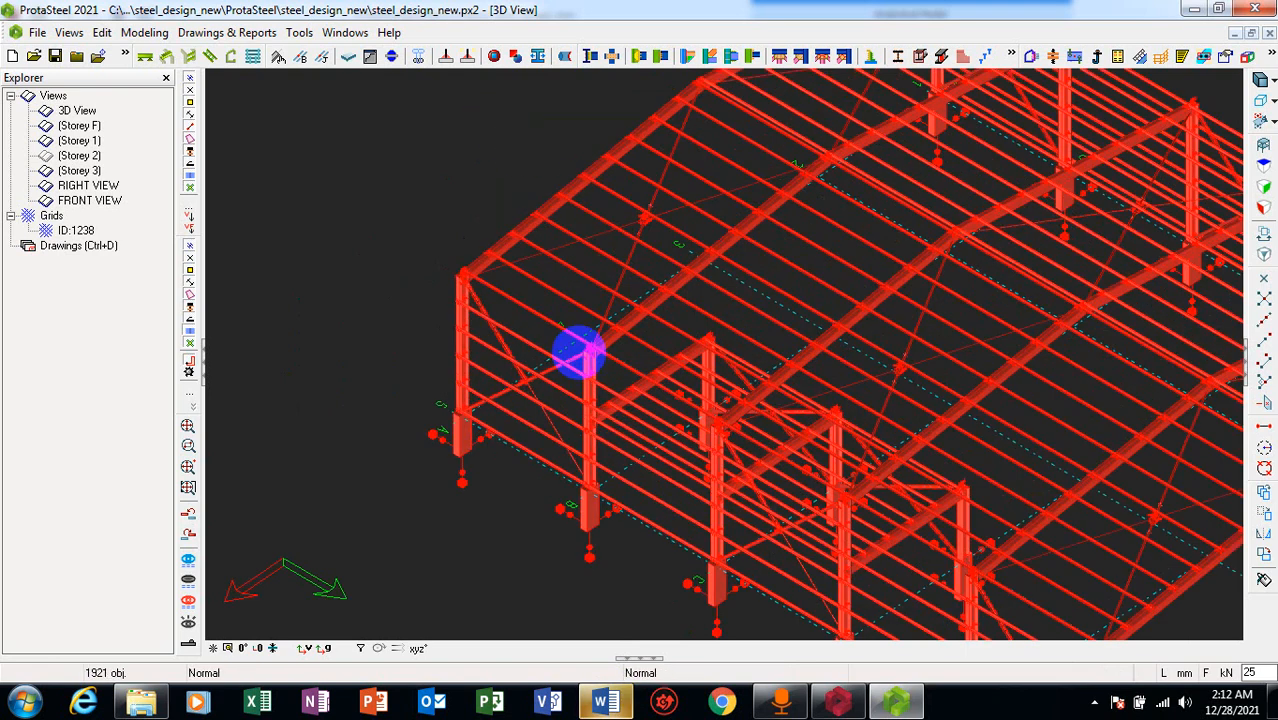
scroll(540, 365, "up", 2)
left_click(328, 291)
scroll(650, 333, "down", 2)
scroll(650, 333, "down", 2)
scroll(705, 302, "up", 3)
scroll(585, 274, "down", 3)
scroll(476, 277, "up", 2)
scroll(640, 280, "down", 3)
scroll(662, 345, "up", 6)
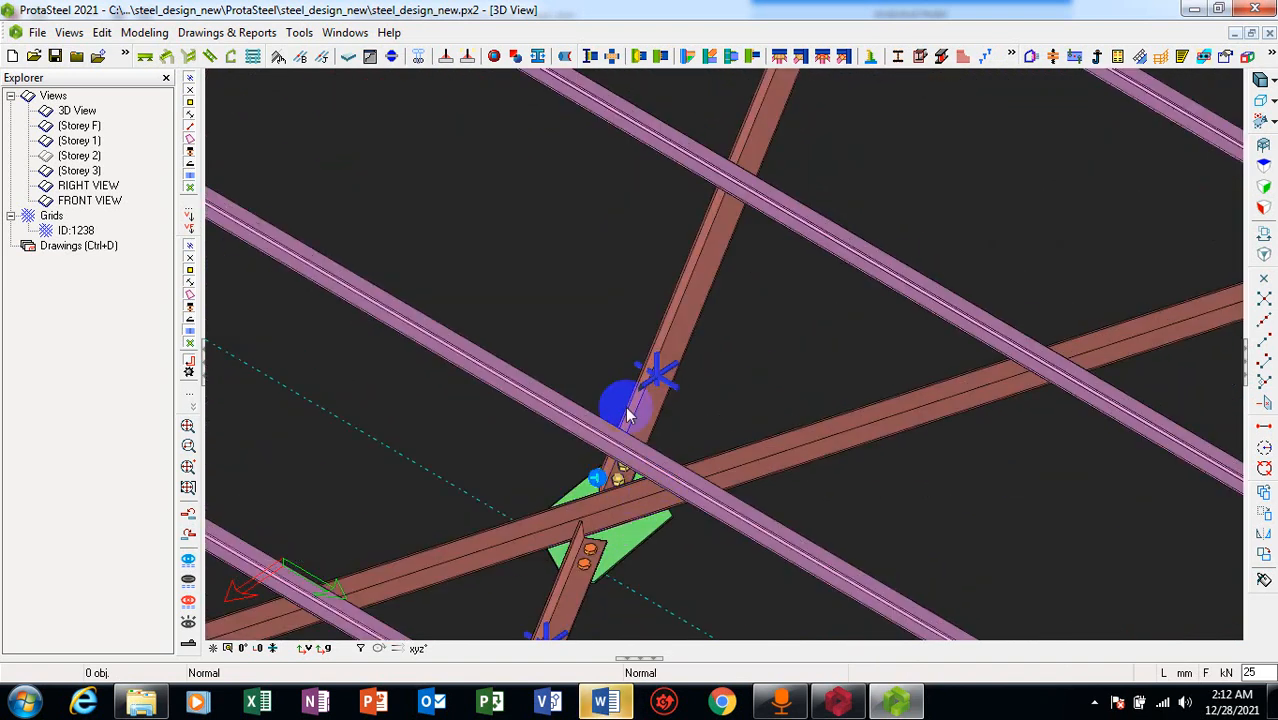
scroll(590, 397, "down", 4)
scroll(770, 300, "down", 3)
scroll(636, 571, "up", 6)
scroll(595, 487, "up", 5)
scroll(620, 320, "down", 5)
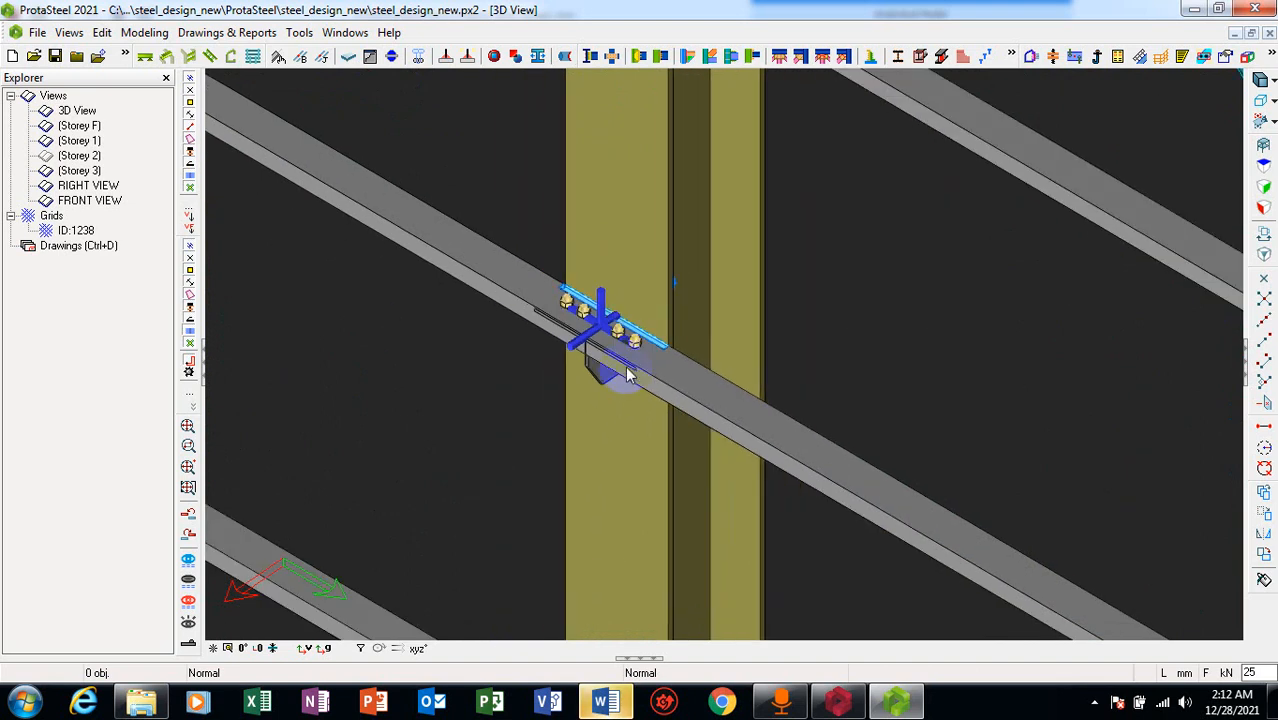
scroll(610, 325, "up", 2)
scroll(585, 332, "down", 4)
scroll(583, 340, "down", 8)
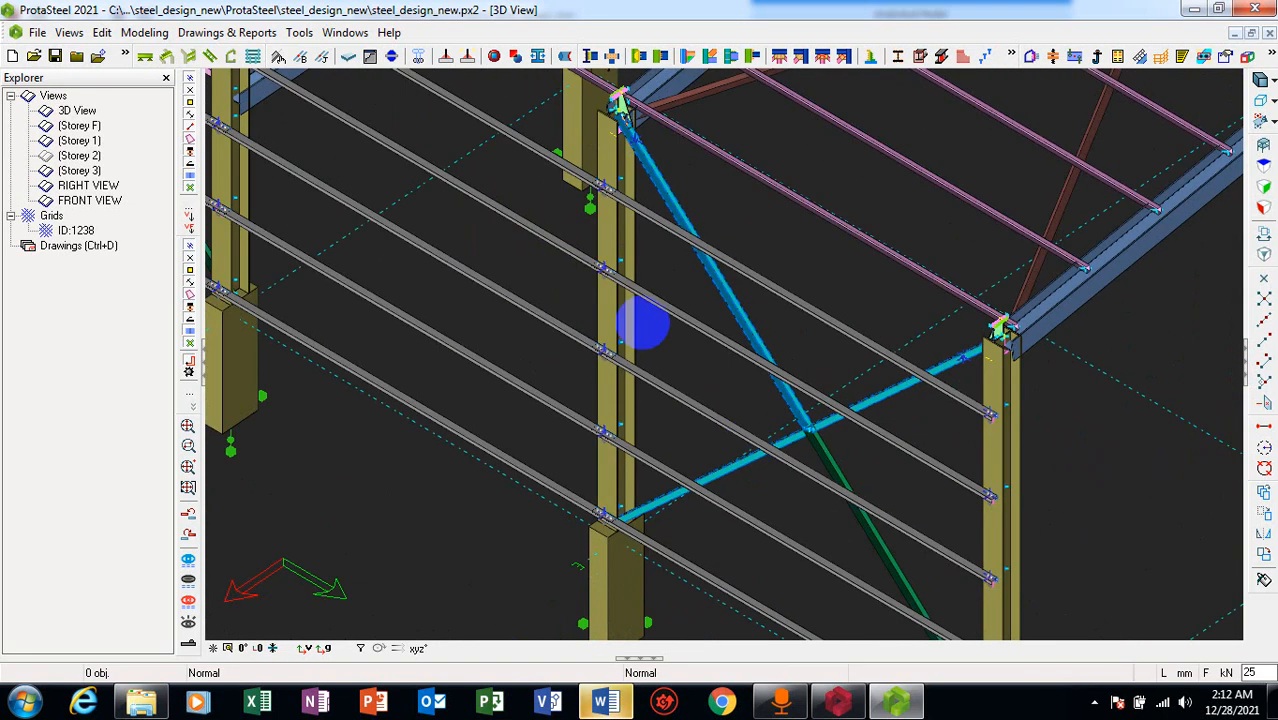
Create the girt connections for the whole frame with IntelliConnect, using the Auto type and the end purlin offset, and dismiss the log
scroll(756, 478, "down", 1)
left_click_drag(883, 535, 362, 160)
right_click(605, 332)
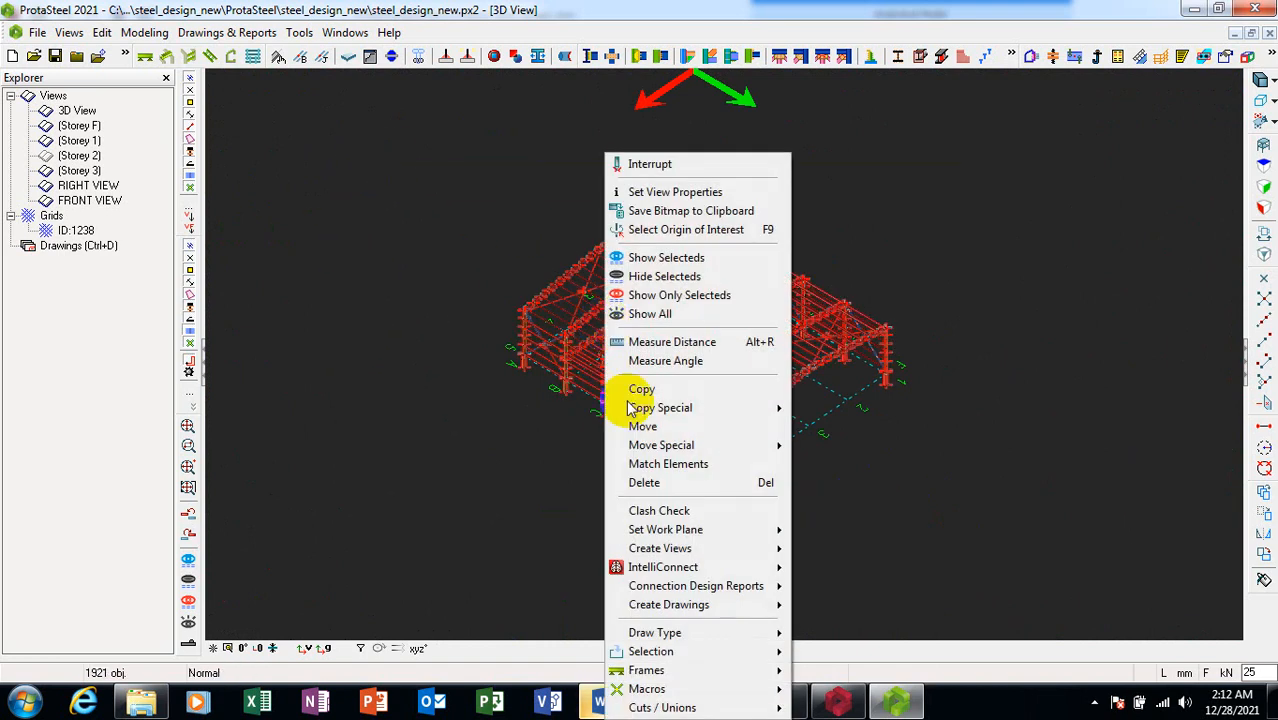
mouse_move(684, 570)
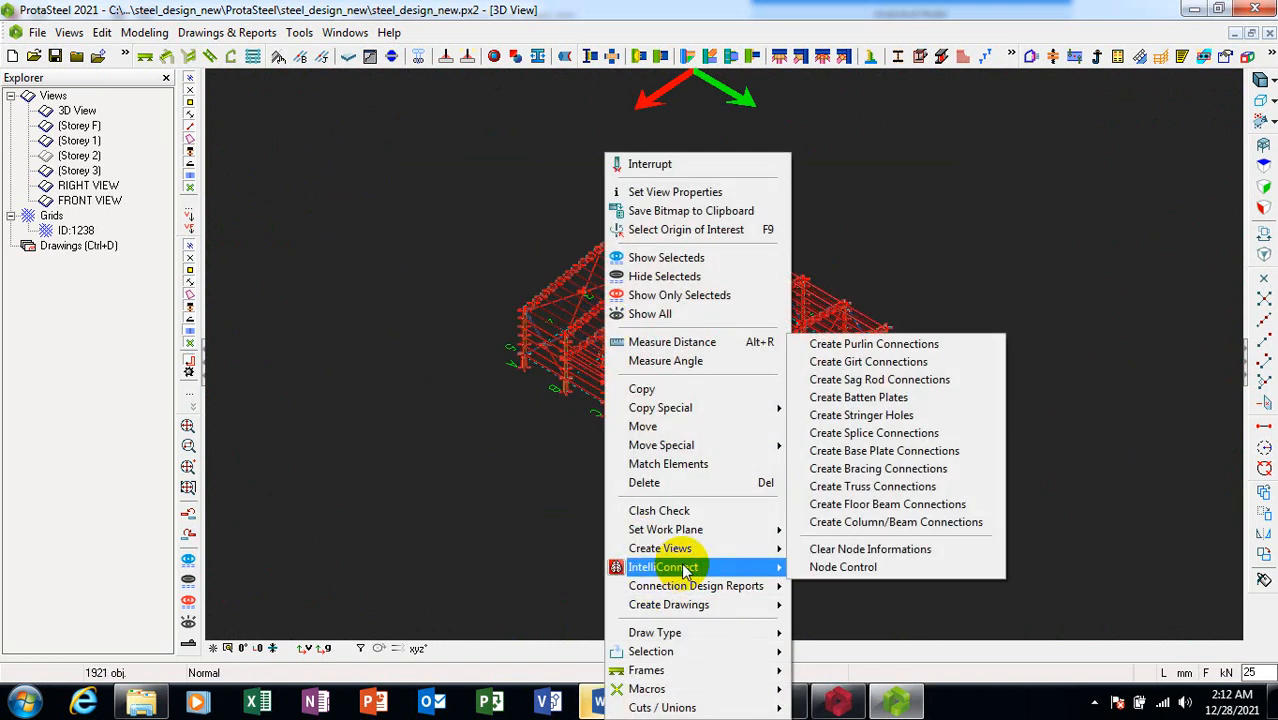
left_click(934, 362)
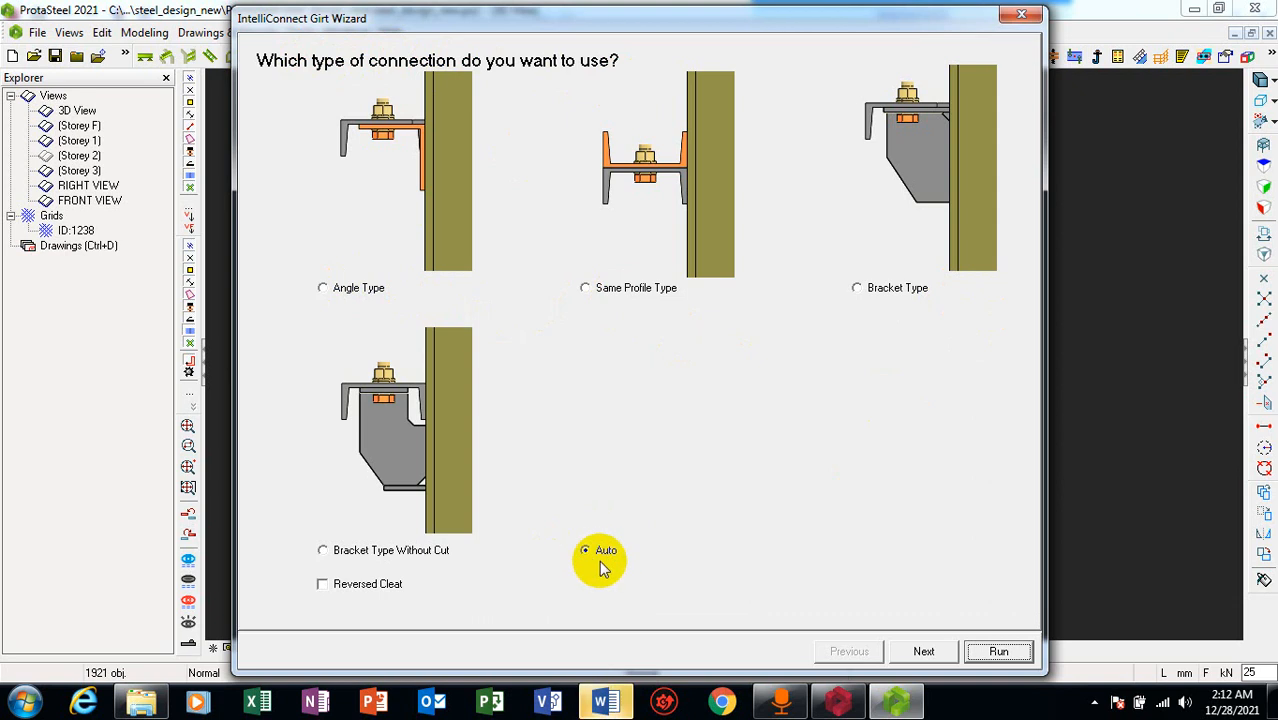
left_click(938, 654)
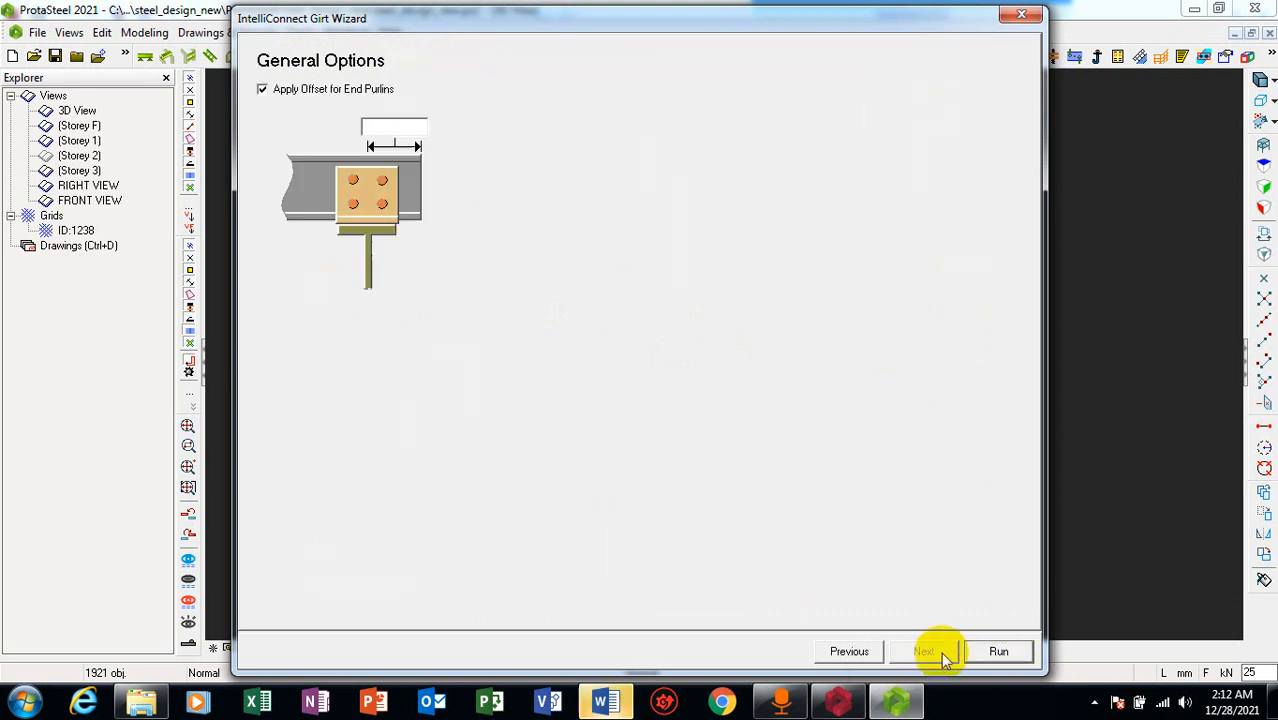
left_click(998, 651)
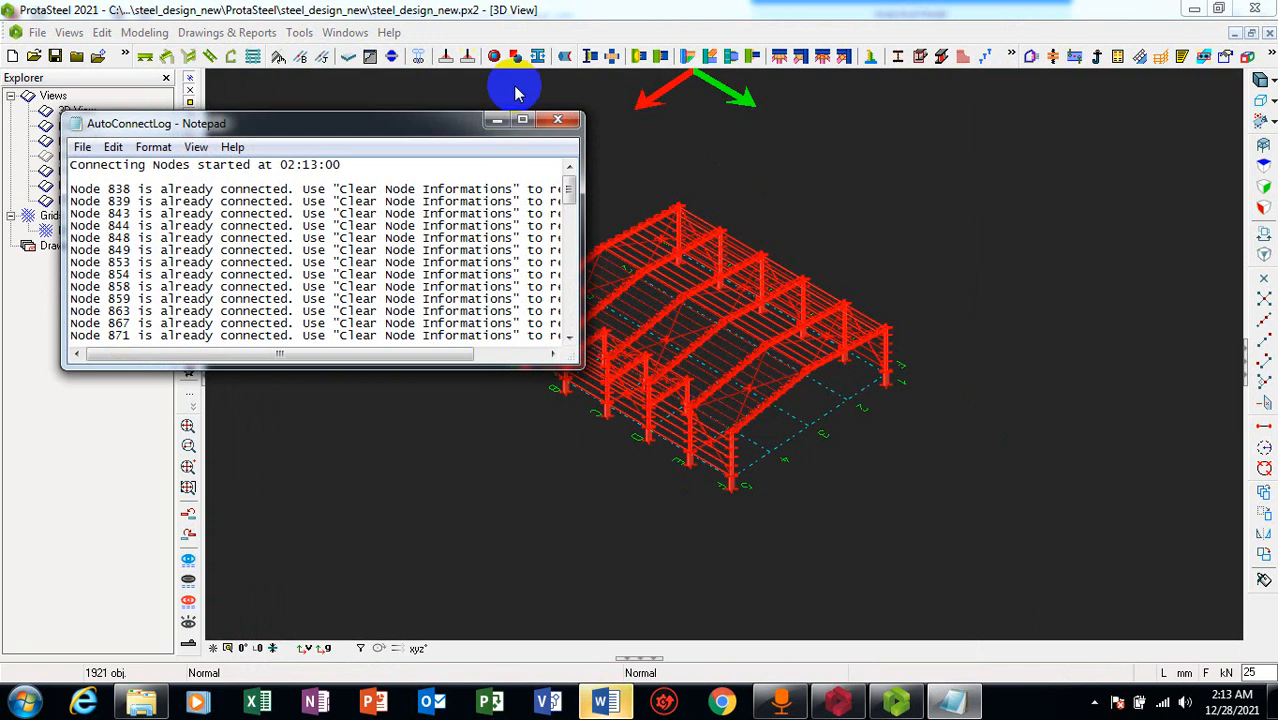
left_click(693, 120)
Inspect the bolted girt-to-column connection up close and check the girts against the whole frame
scroll(735, 483, "up", 10)
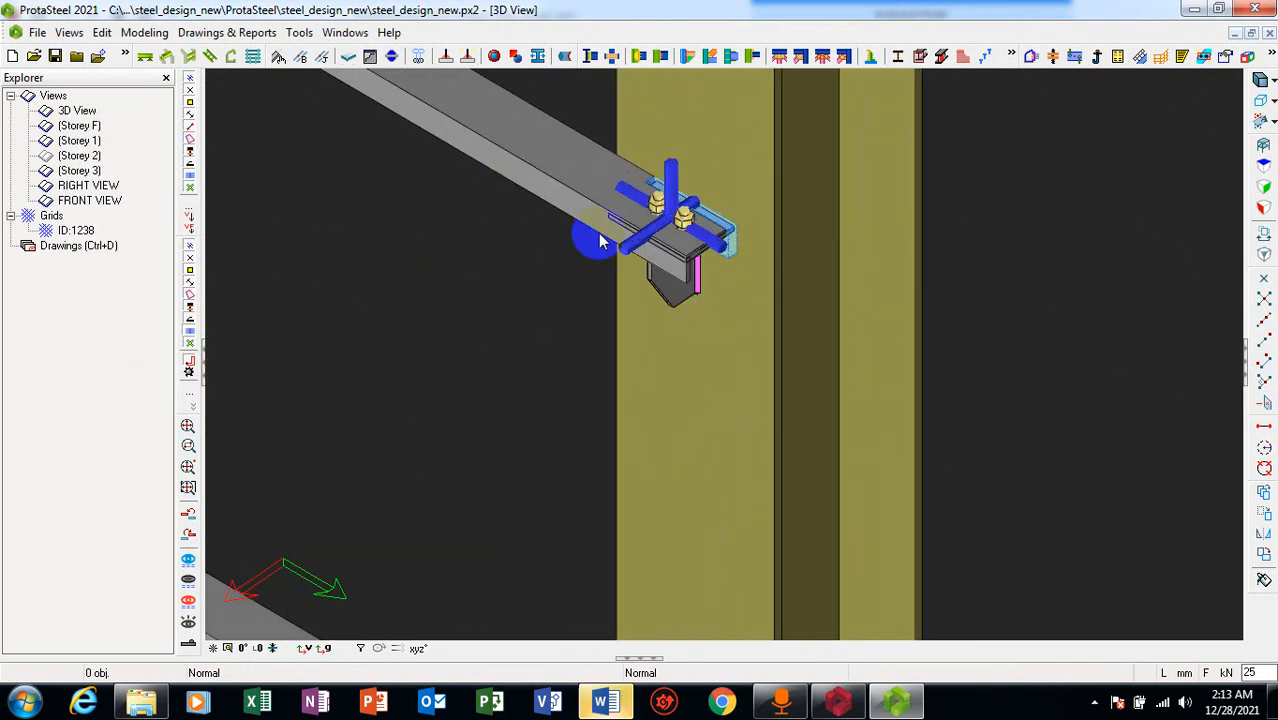
scroll(643, 150, "up", 6)
scroll(379, 400, "down", 3)
scroll(576, 451, "down", 12)
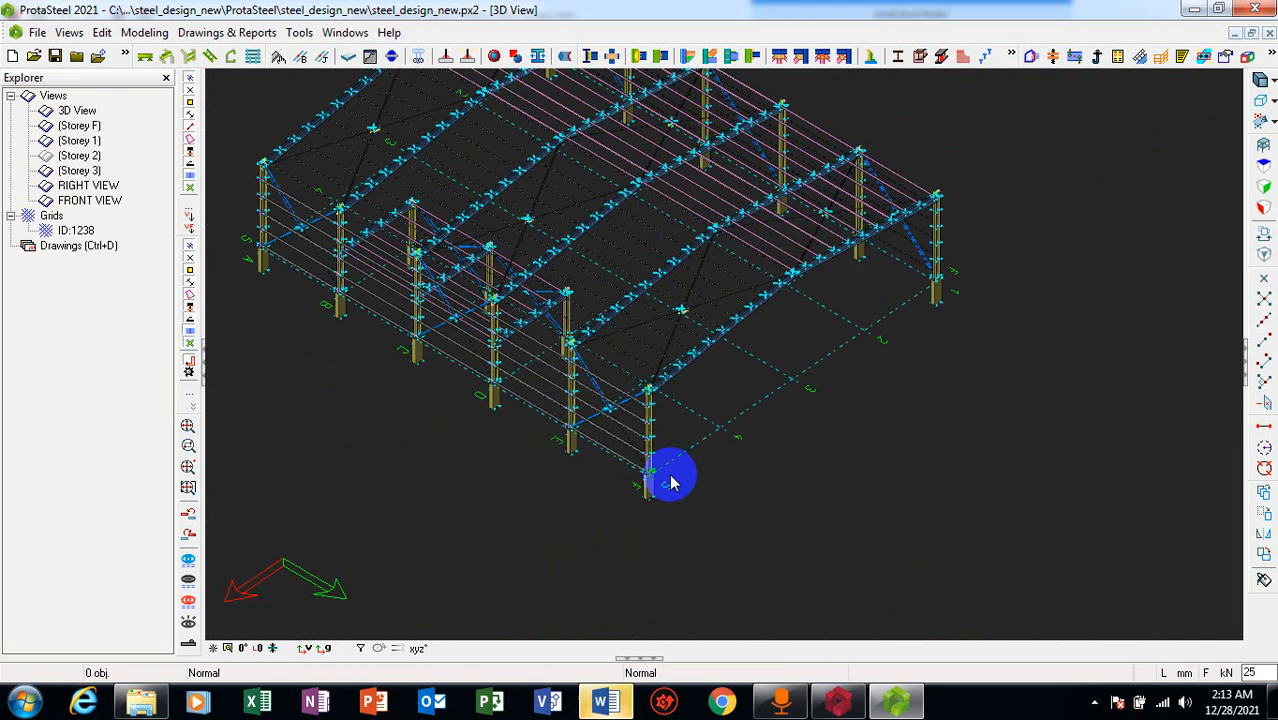
scroll(787, 403, "down", 3)
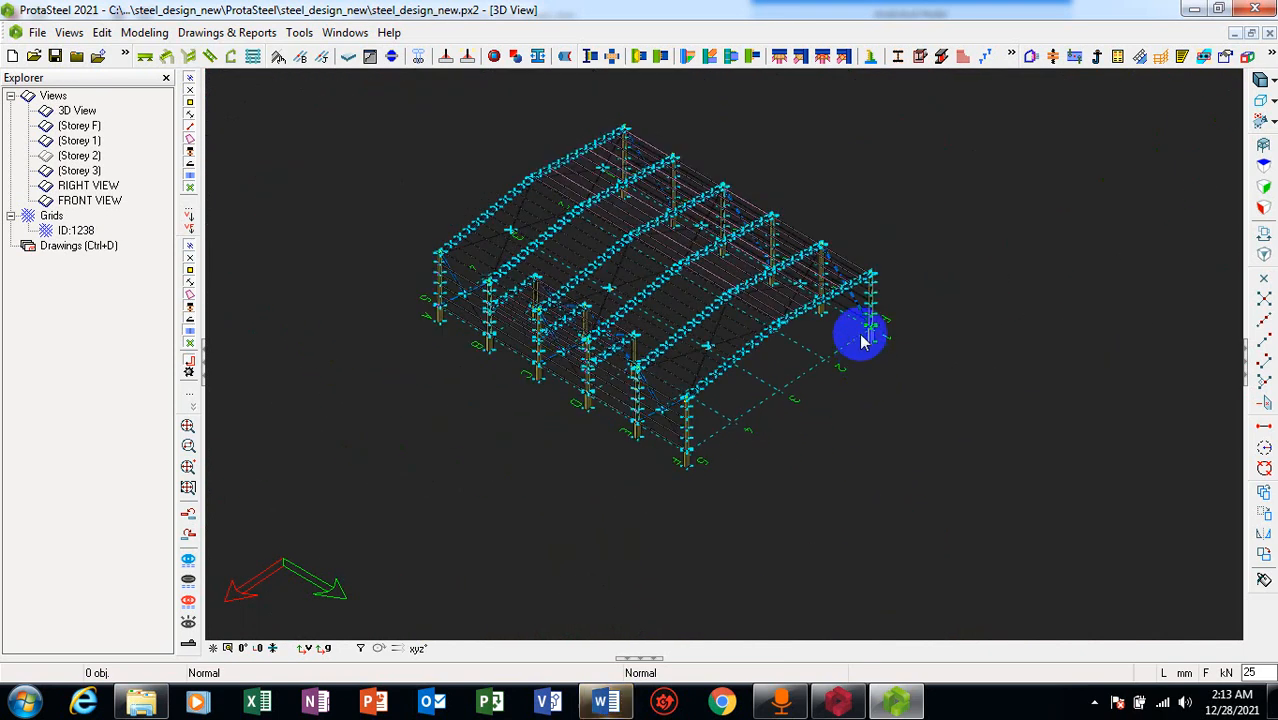
Inspect the eaves joints, wall and roof bracing, and the rafter joint where the roof slope changes
scroll(858, 300, "up", 2)
scroll(872, 300, "up", 5)
scroll(889, 306, "up", 2)
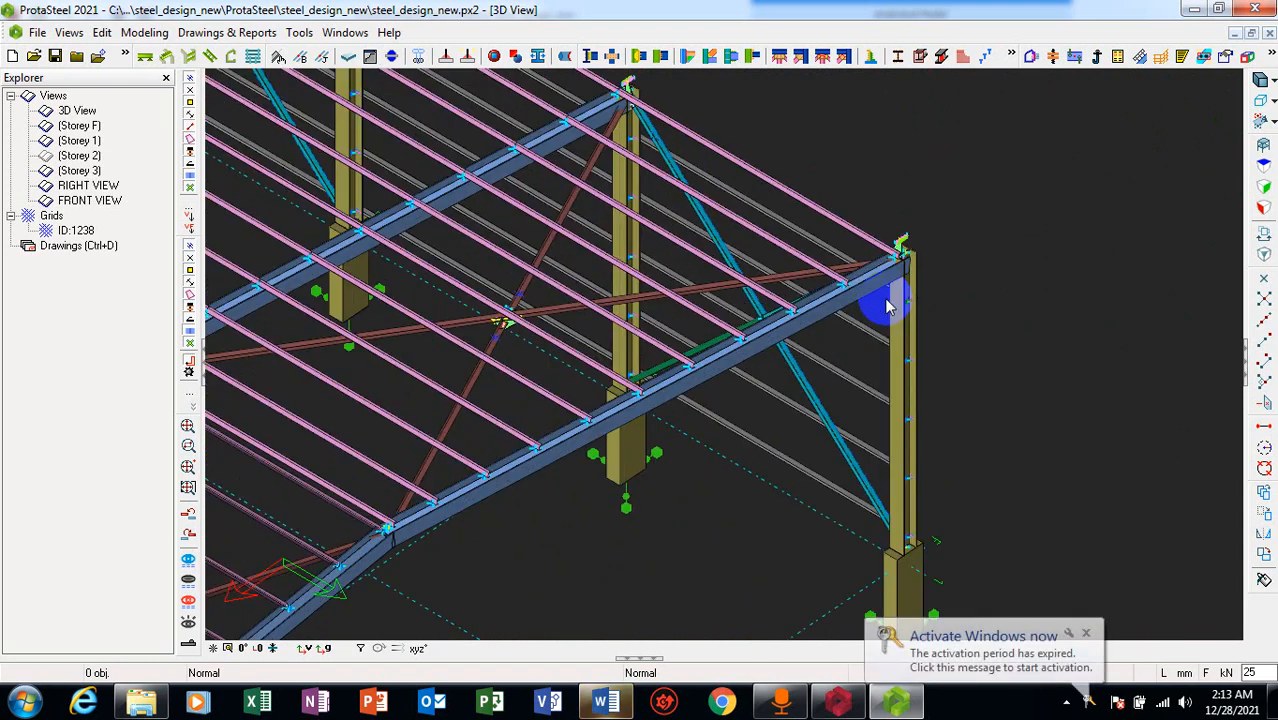
scroll(983, 281, "down", 2)
scroll(941, 349, "down", 5)
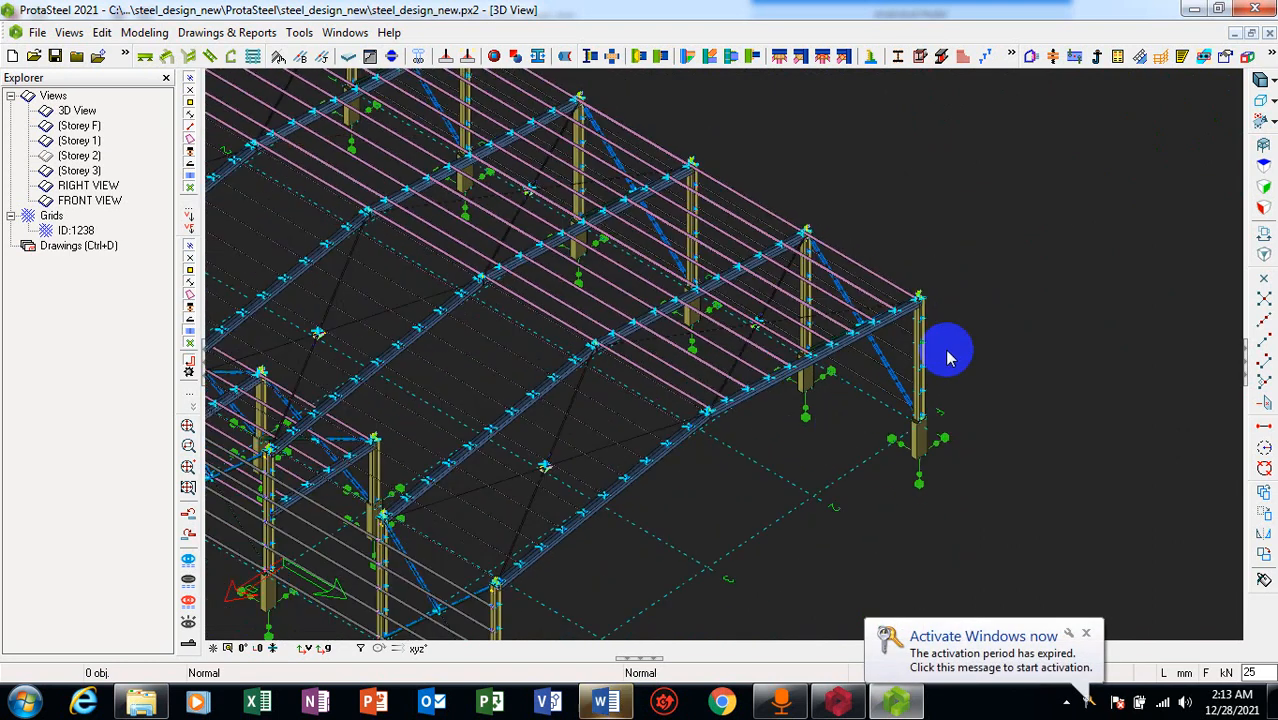
scroll(895, 350, "up", 5)
scroll(897, 350, "up", 8)
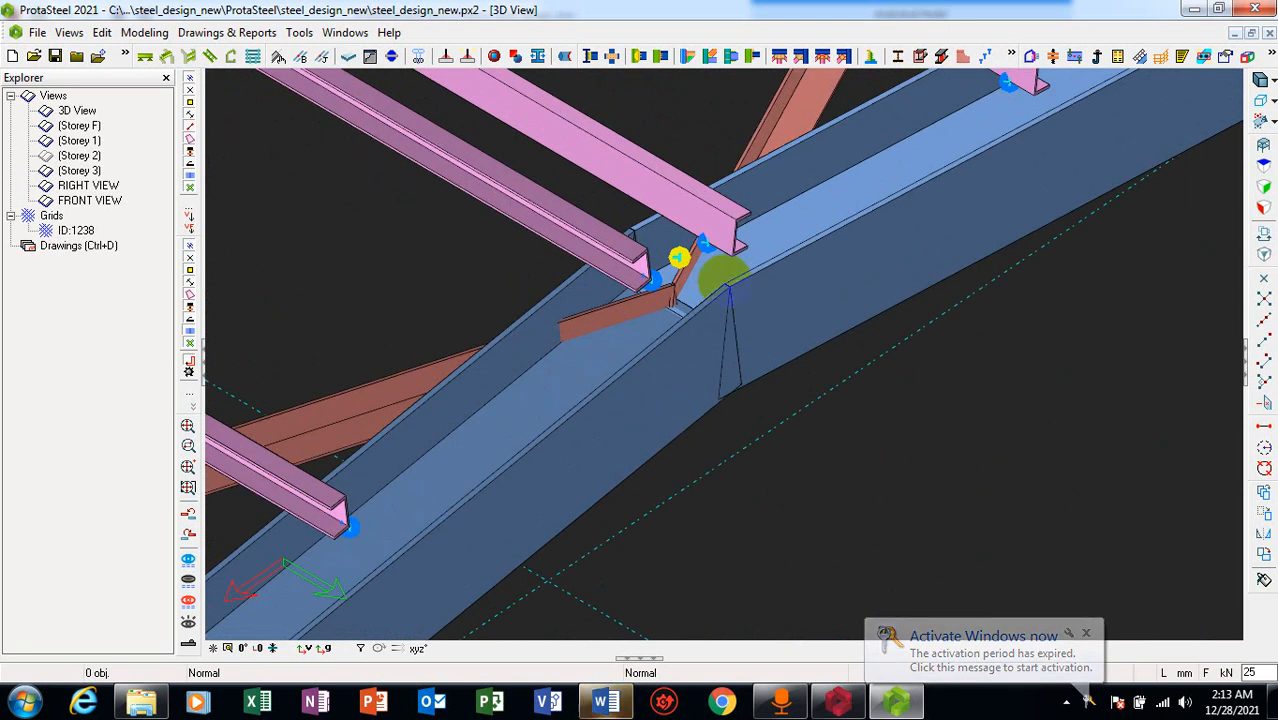
scroll(685, 357, "down", 8)
scroll(810, 320, "down", 5)
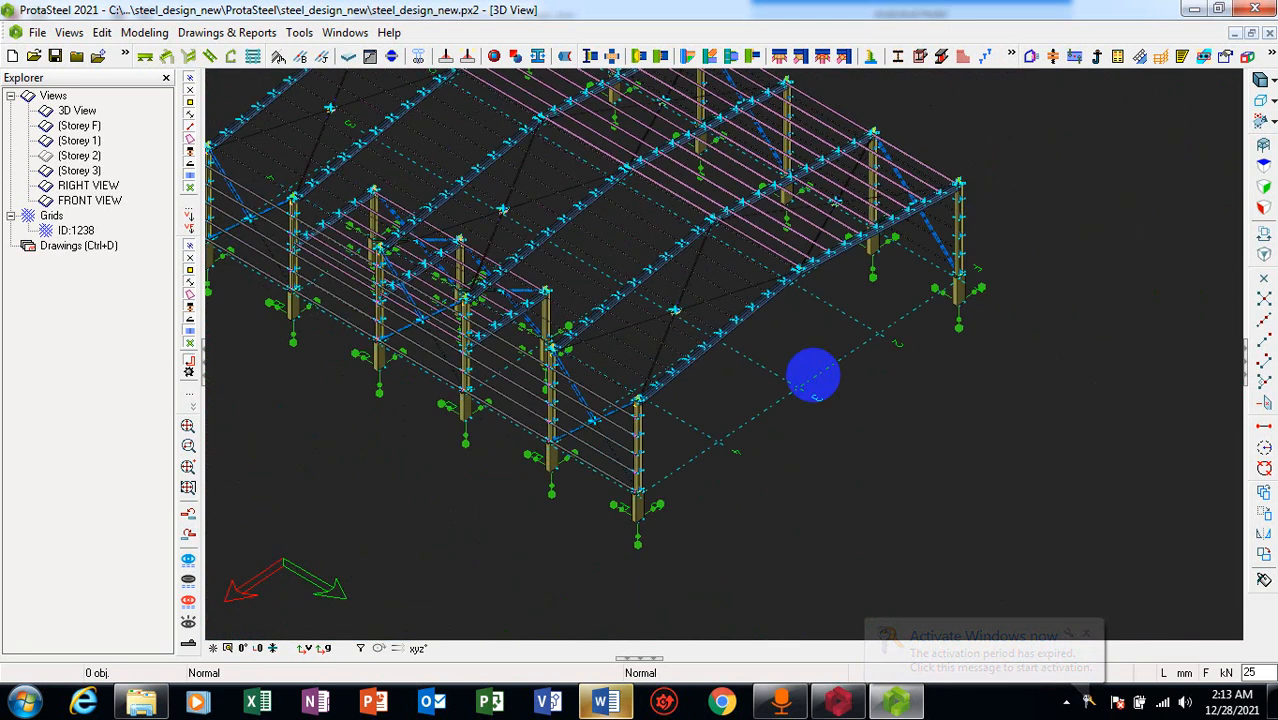
Examine the frame's side-wall bays, lower canopy framing and roof members in the 3D view
scroll(512, 237, "up", 5)
scroll(510, 245, "down", 4)
scroll(512, 258, "up", 4)
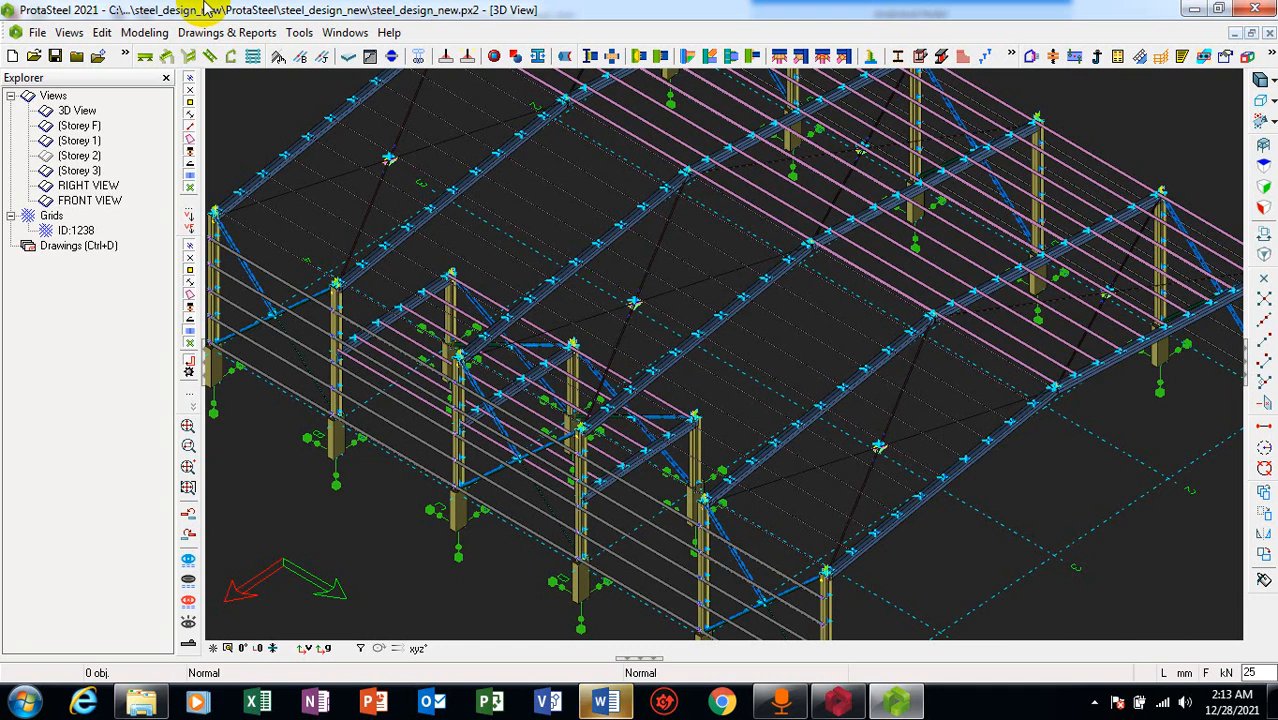
scroll(322, 163, "down", 5)
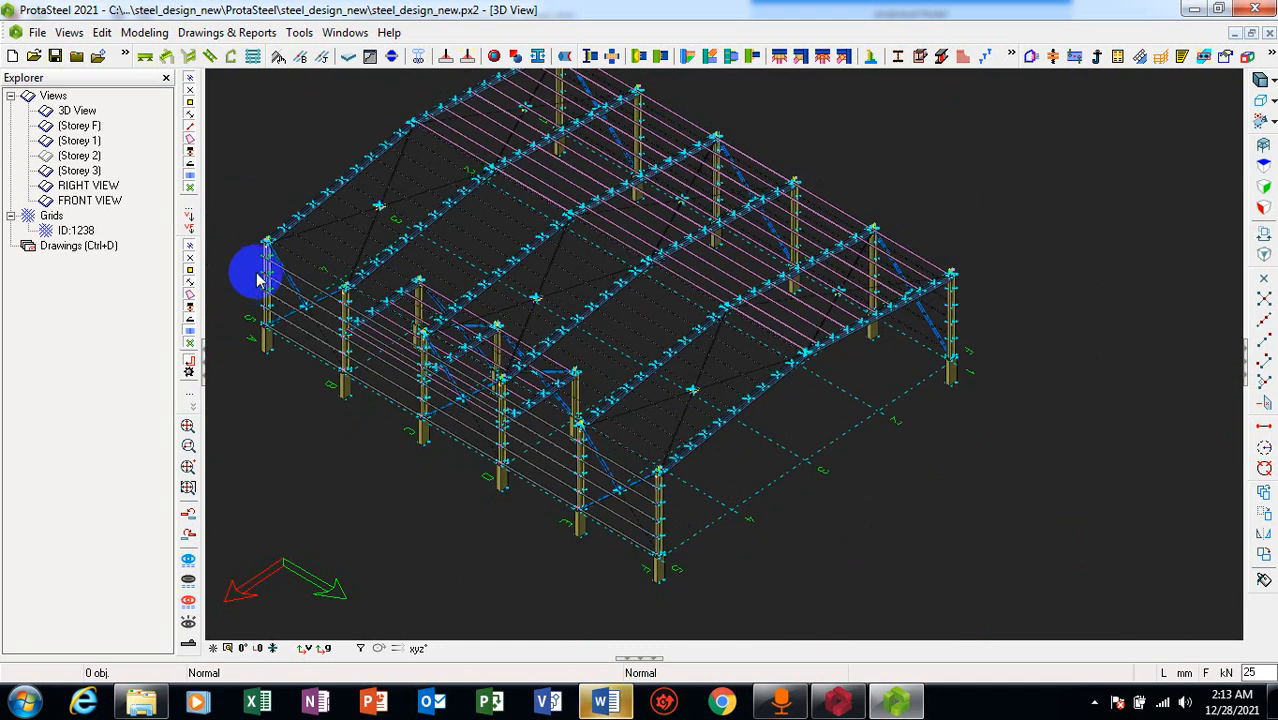
scroll(262, 290, "up", 4)
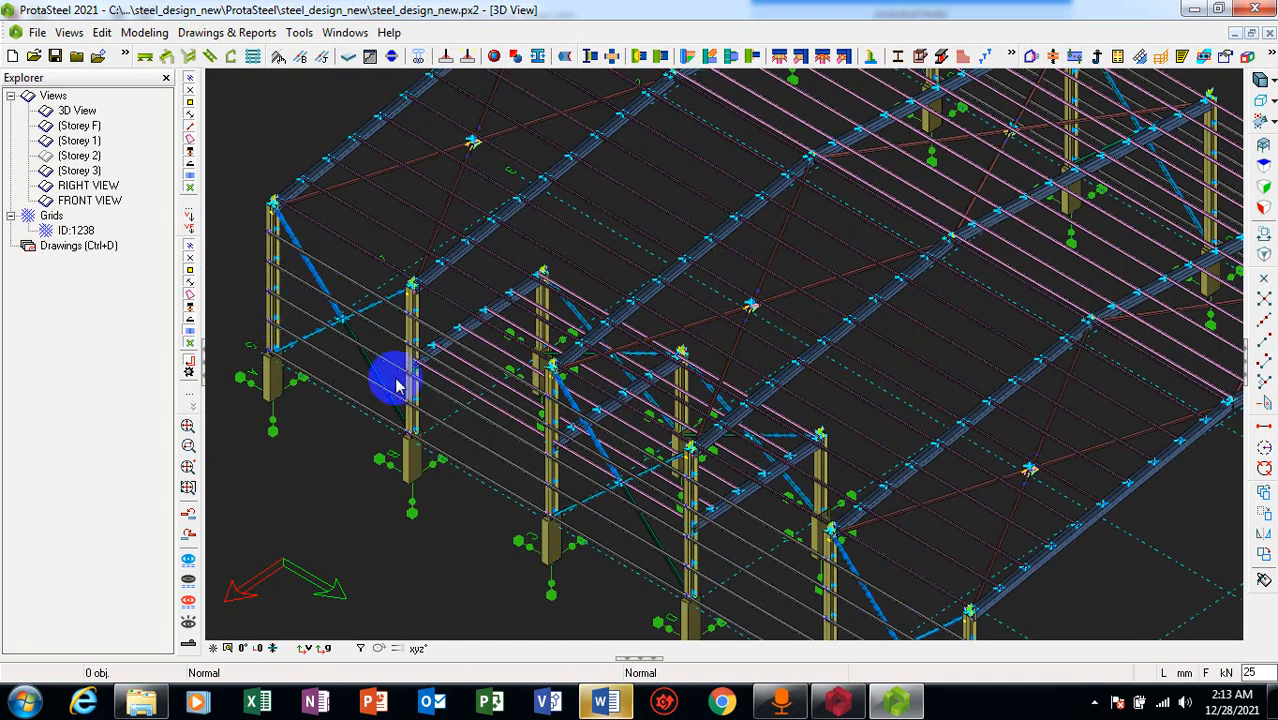
scroll(322, 260, "down", 5)
scroll(565, 252, "down", 2)
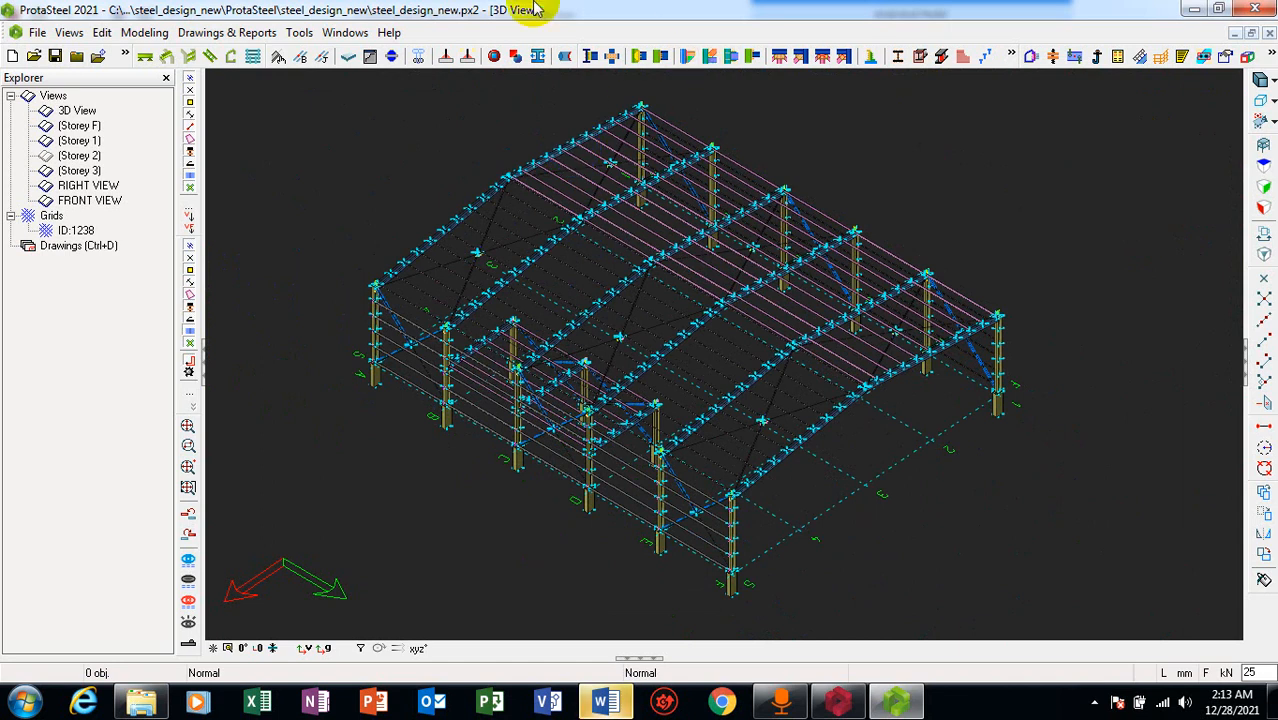
Number the model's parts with the existing group 0 numbering options and close the numbering options
left_click(258, 36)
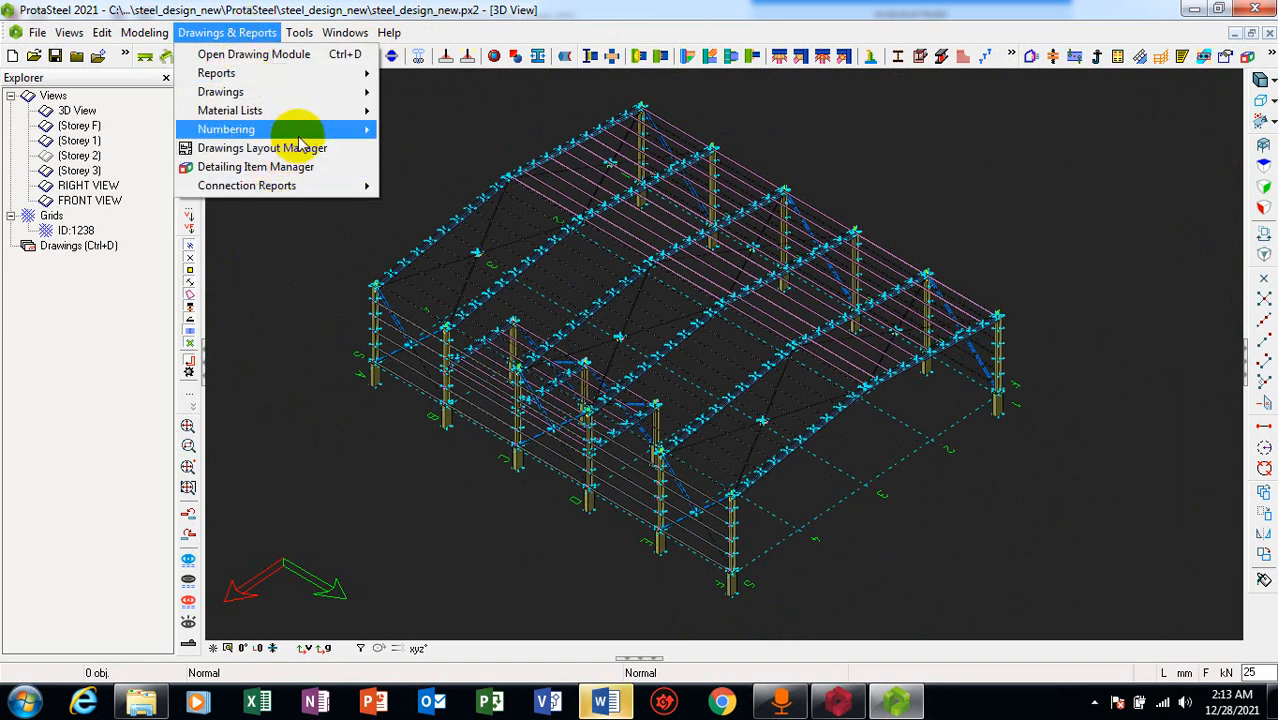
mouse_move(298, 134)
left_click(487, 134)
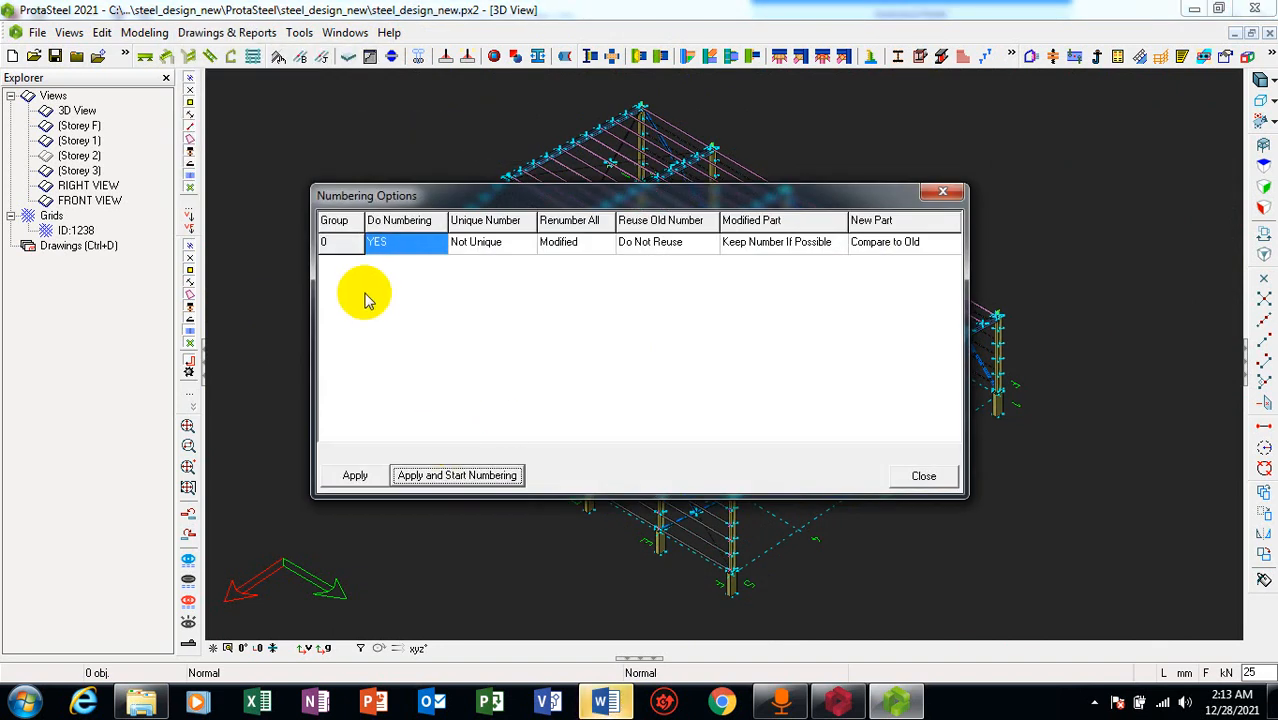
left_click(441, 476)
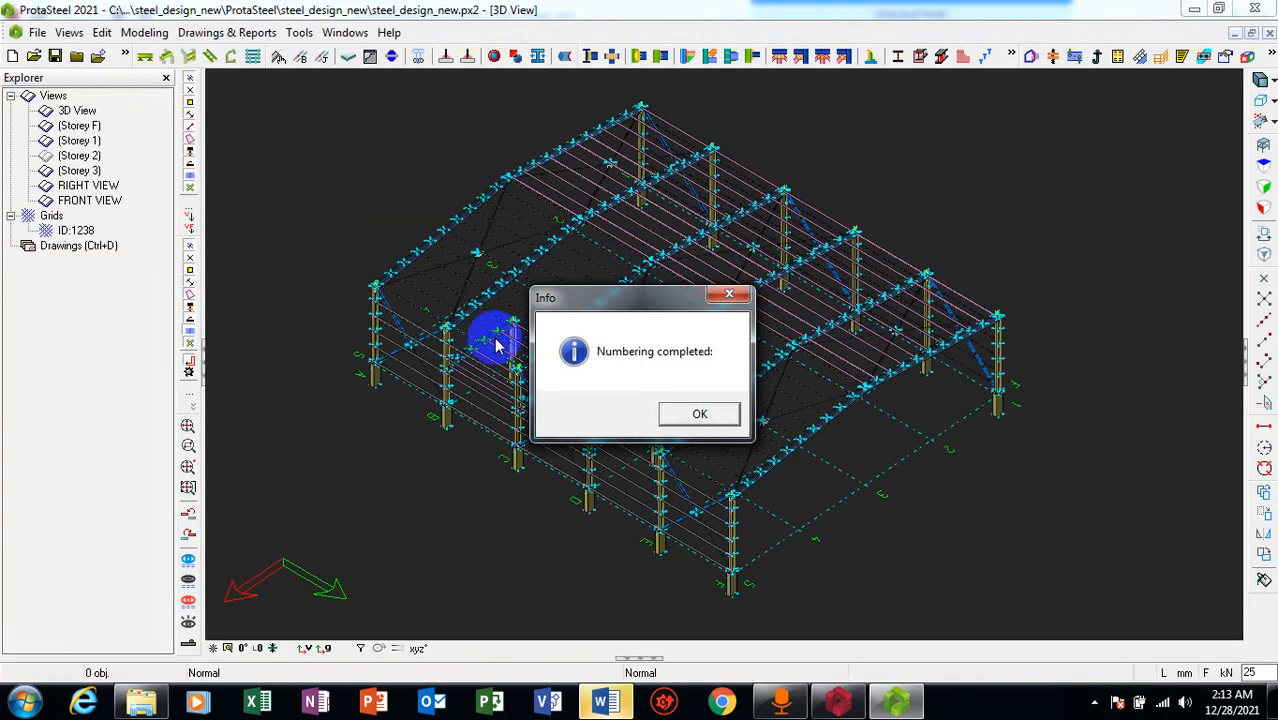
left_click(697, 413)
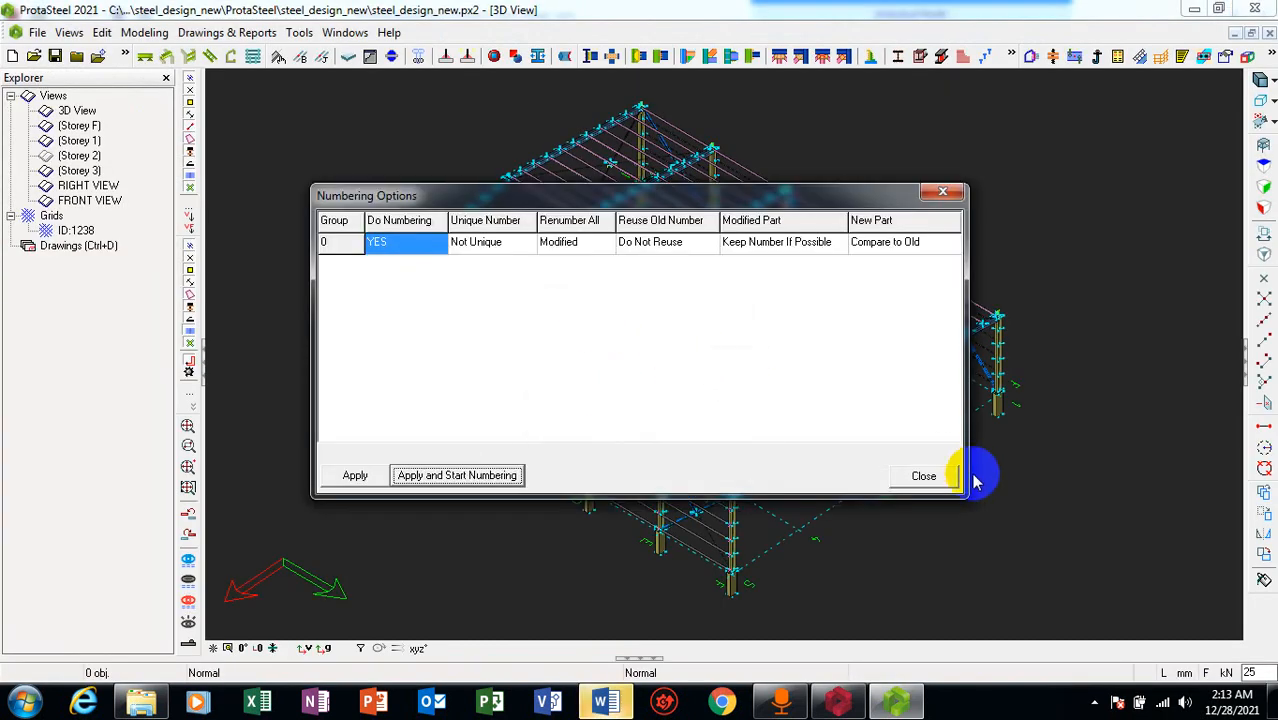
left_click(906, 477)
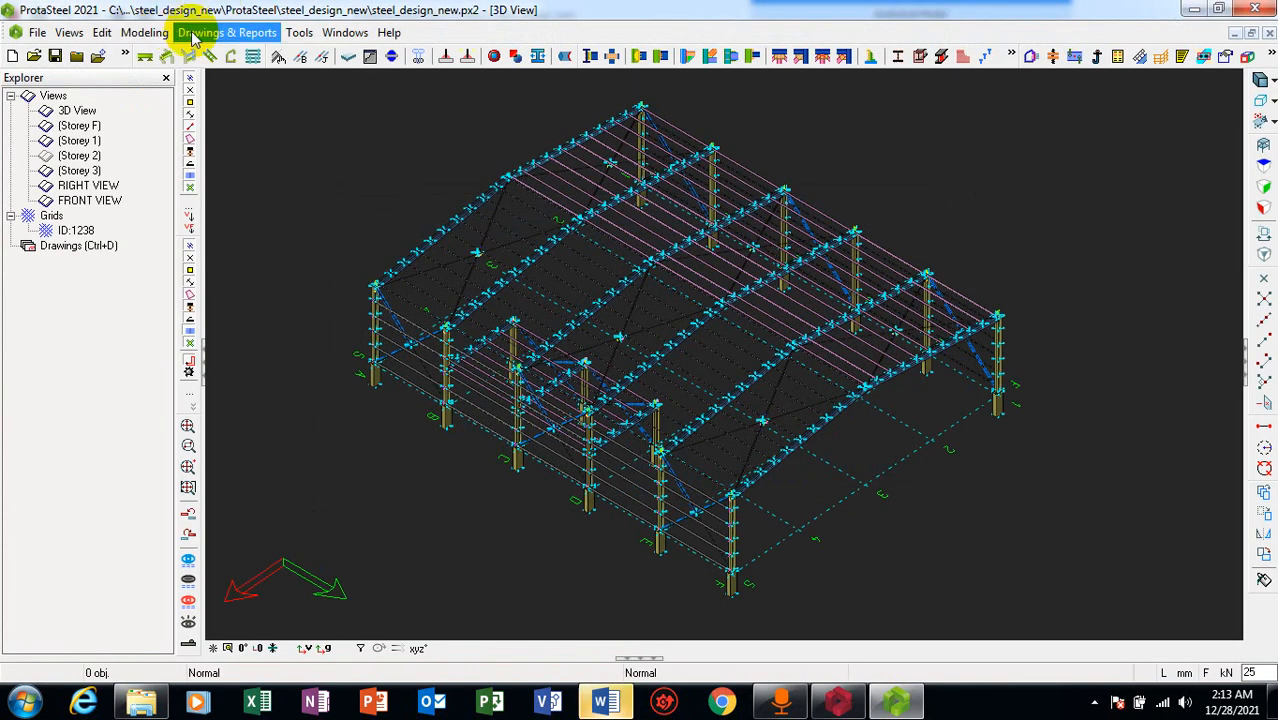
left_click(227, 32)
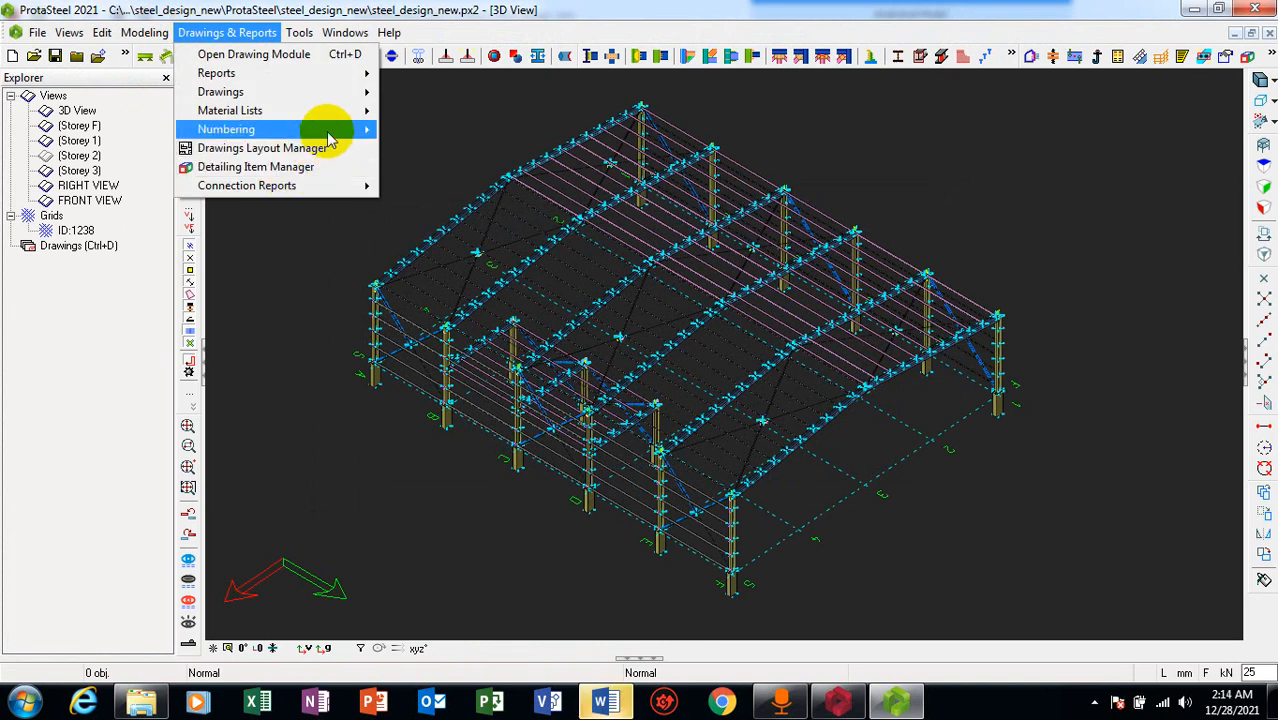
mouse_move(340, 98)
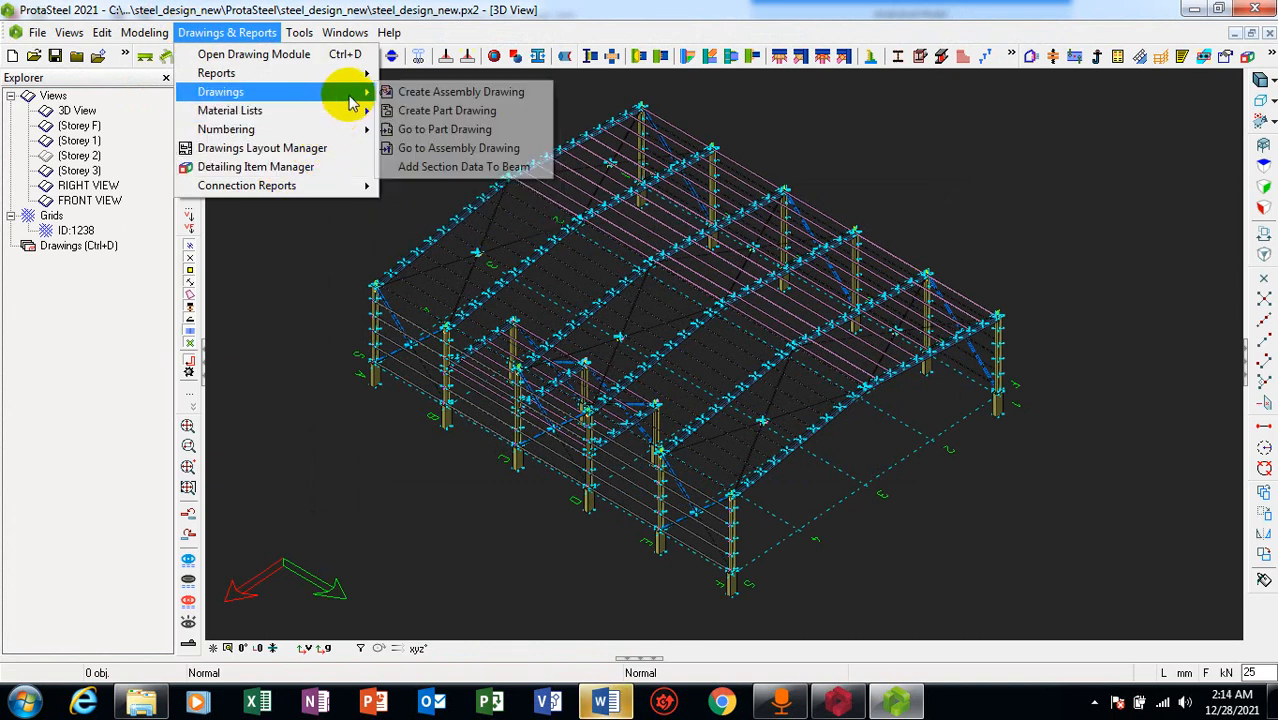
left_click(465, 118)
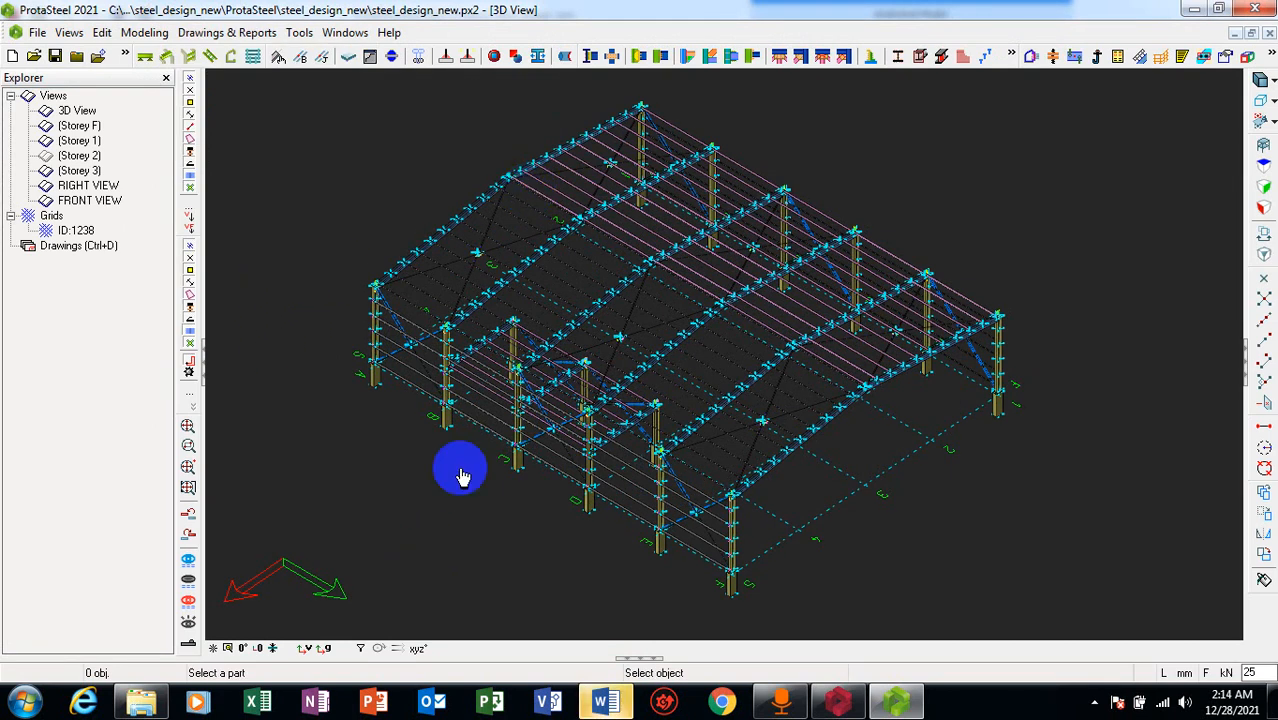
left_click(148, 33)
left_click(227, 32)
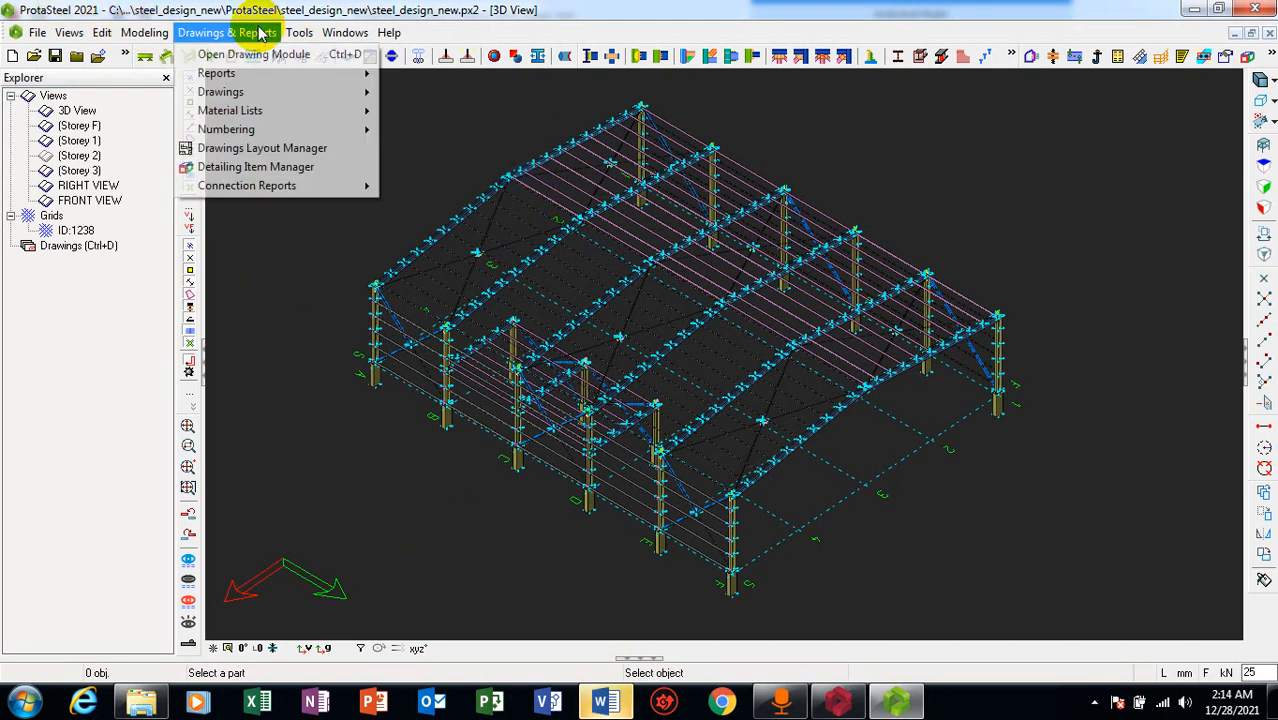
mouse_move(330, 95)
left_click(510, 91)
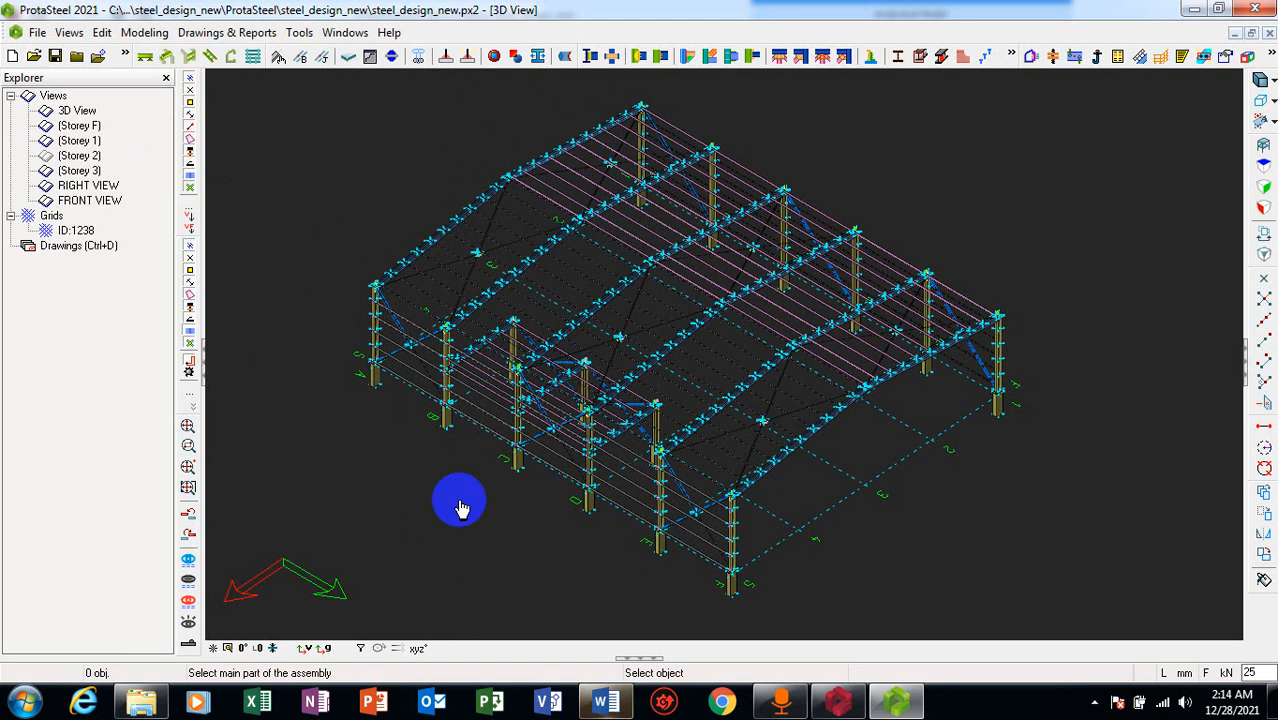
left_click(1031, 288)
scroll(1031, 290, "down", 5)
scroll(1057, 270, "up", 5)
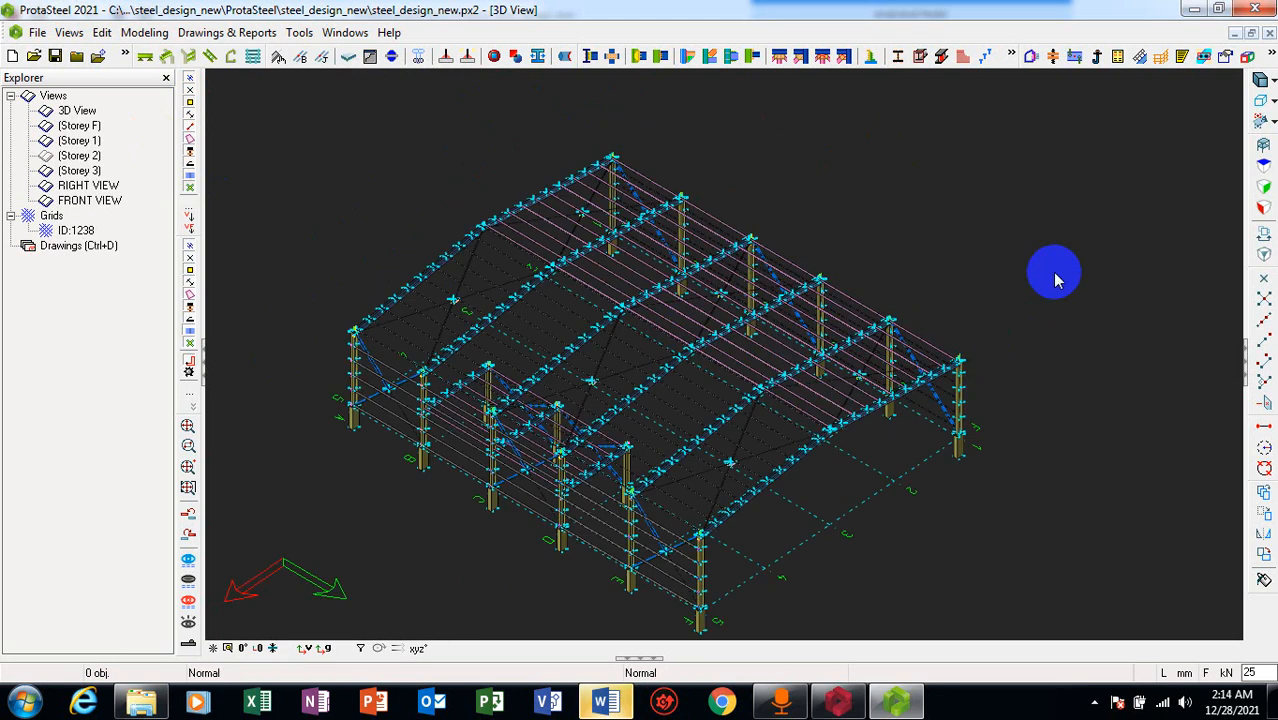
Look at the drawing module and return to the 3D model view
double_click(56, 247)
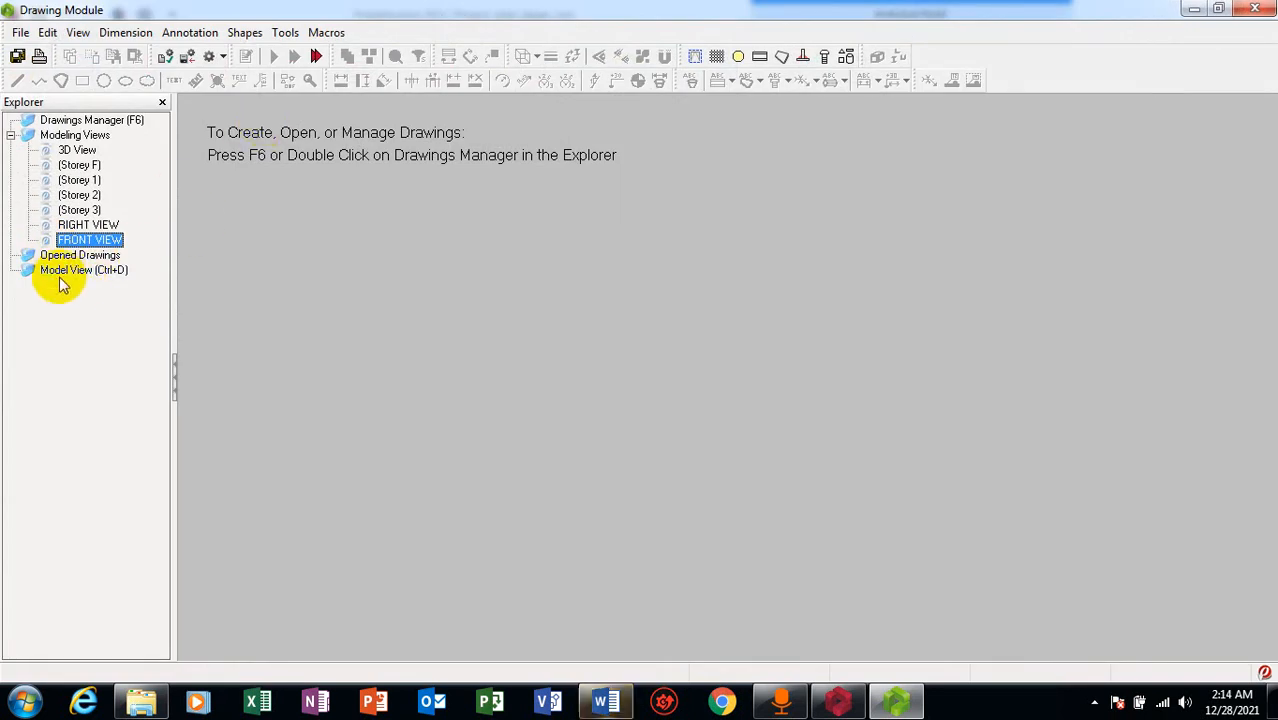
double_click(60, 270)
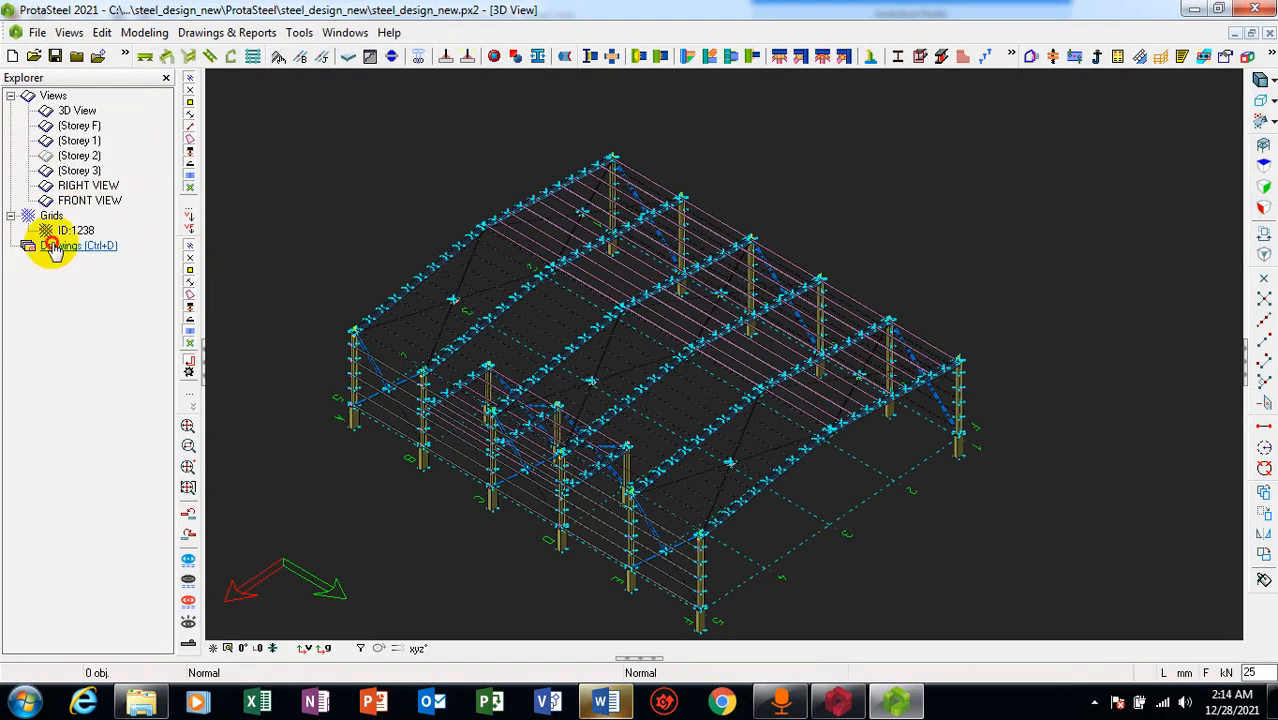
double_click(72, 247)
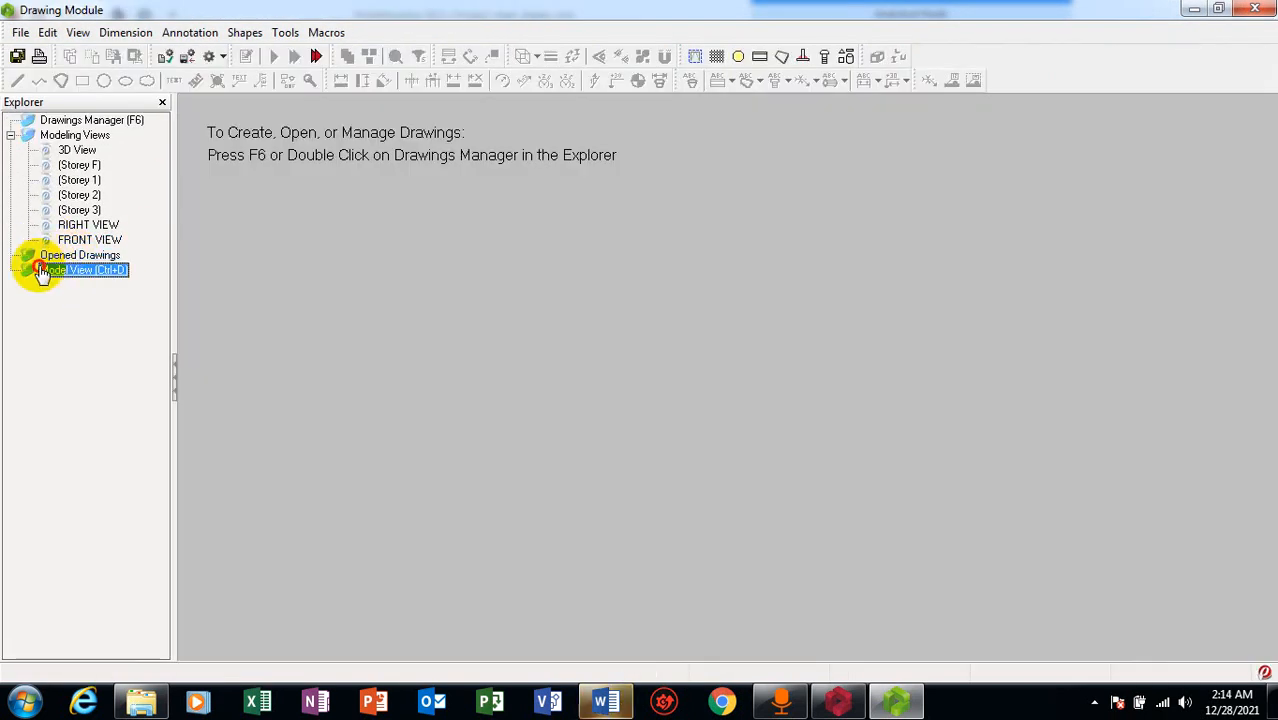
double_click(42, 269)
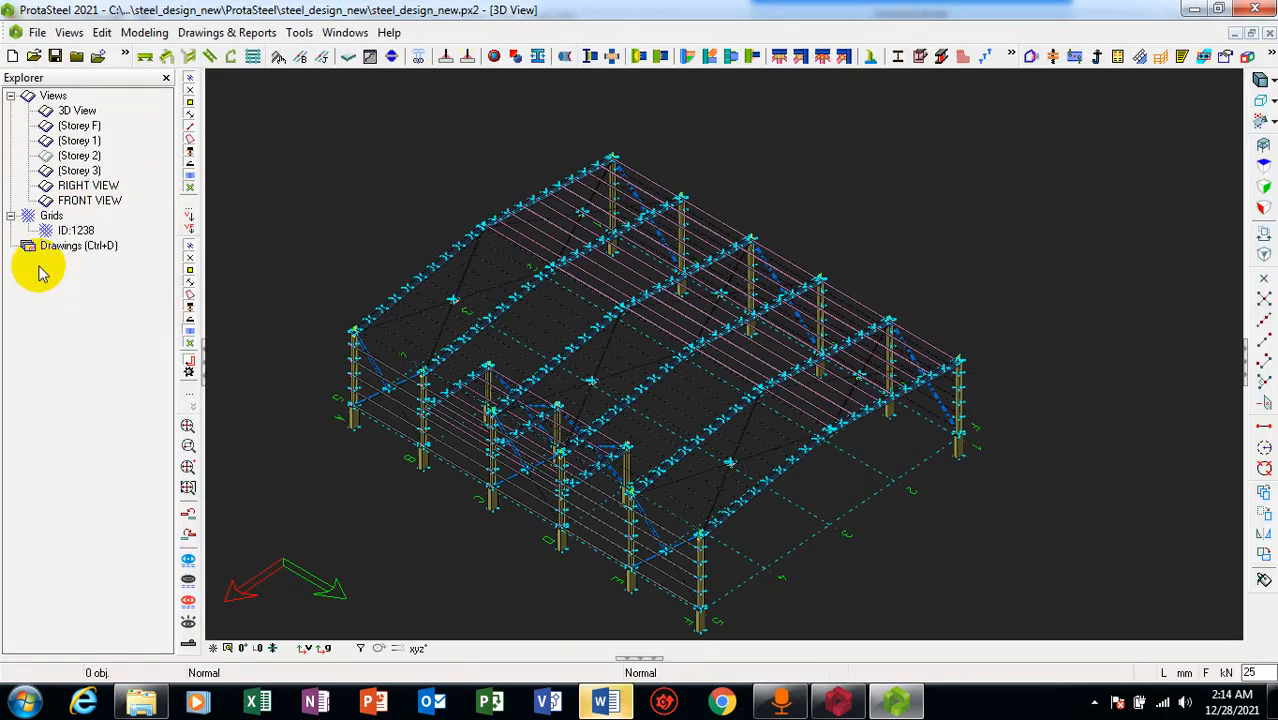
Review the frame in the Storey 3, RIGHT VIEW, Storey 2, Storey 1 and Storey F views
double_click(74, 174)
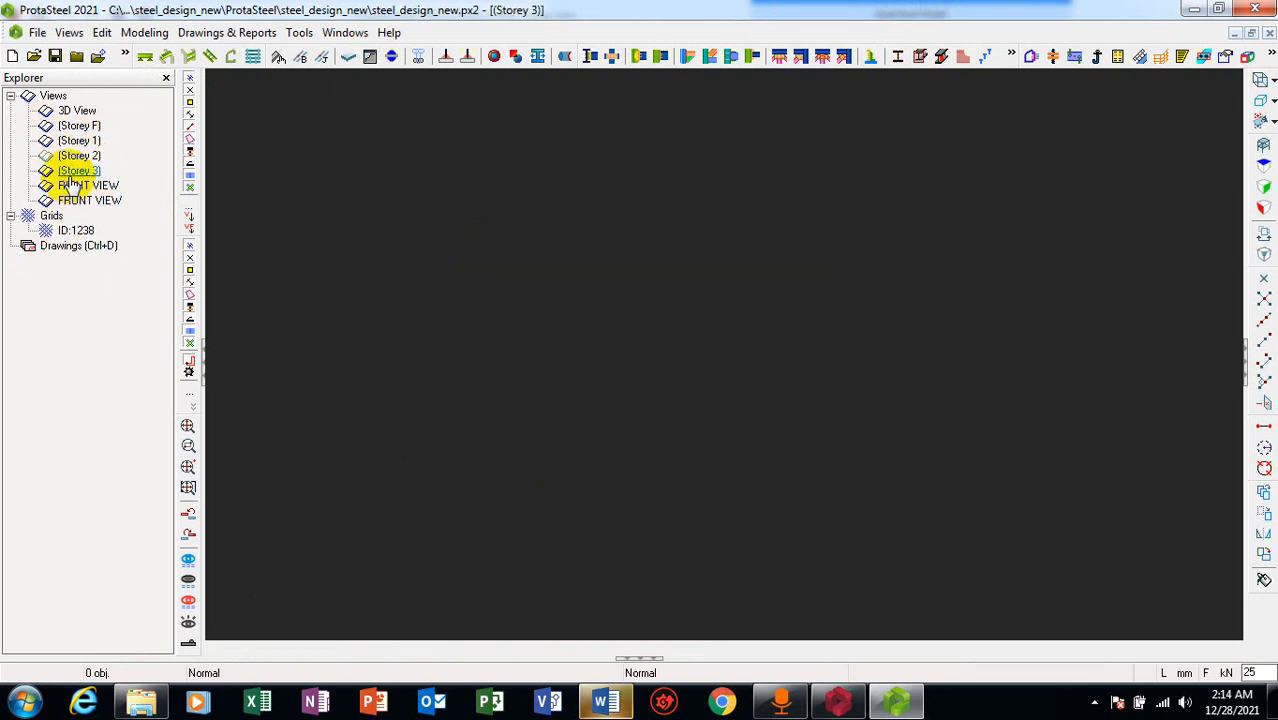
left_click(80, 198)
double_click(80, 187)
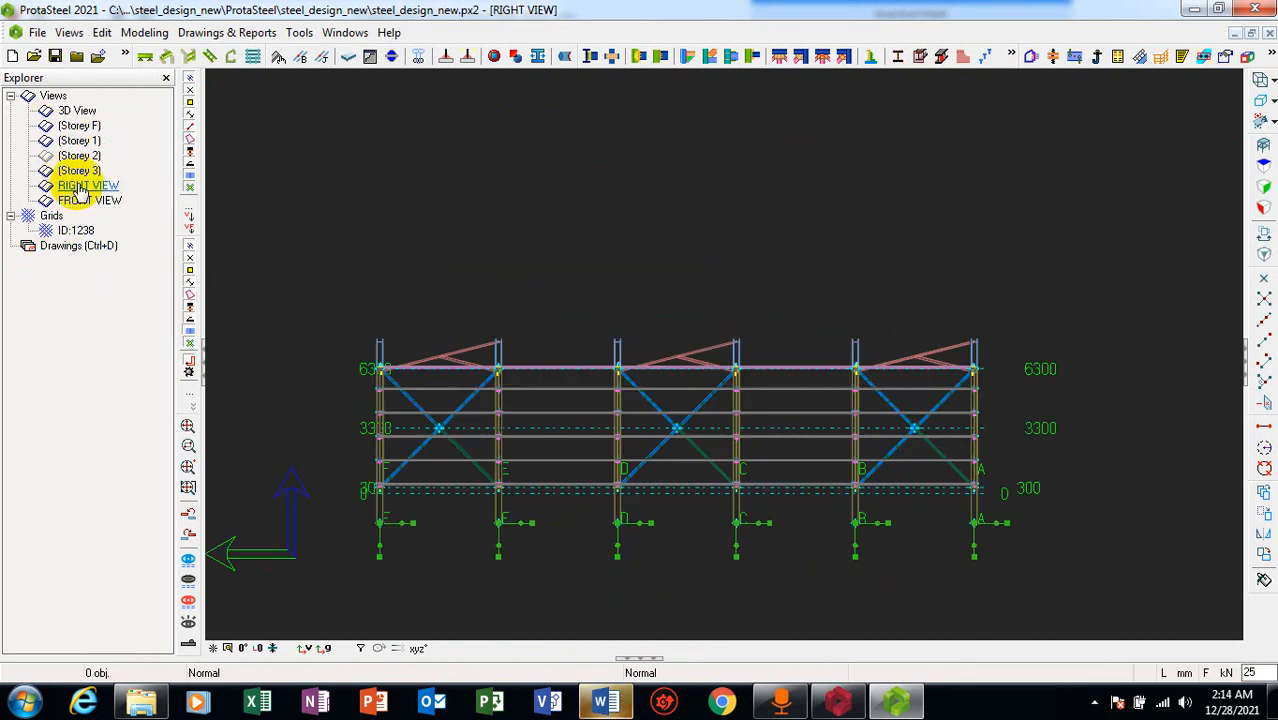
double_click(84, 151)
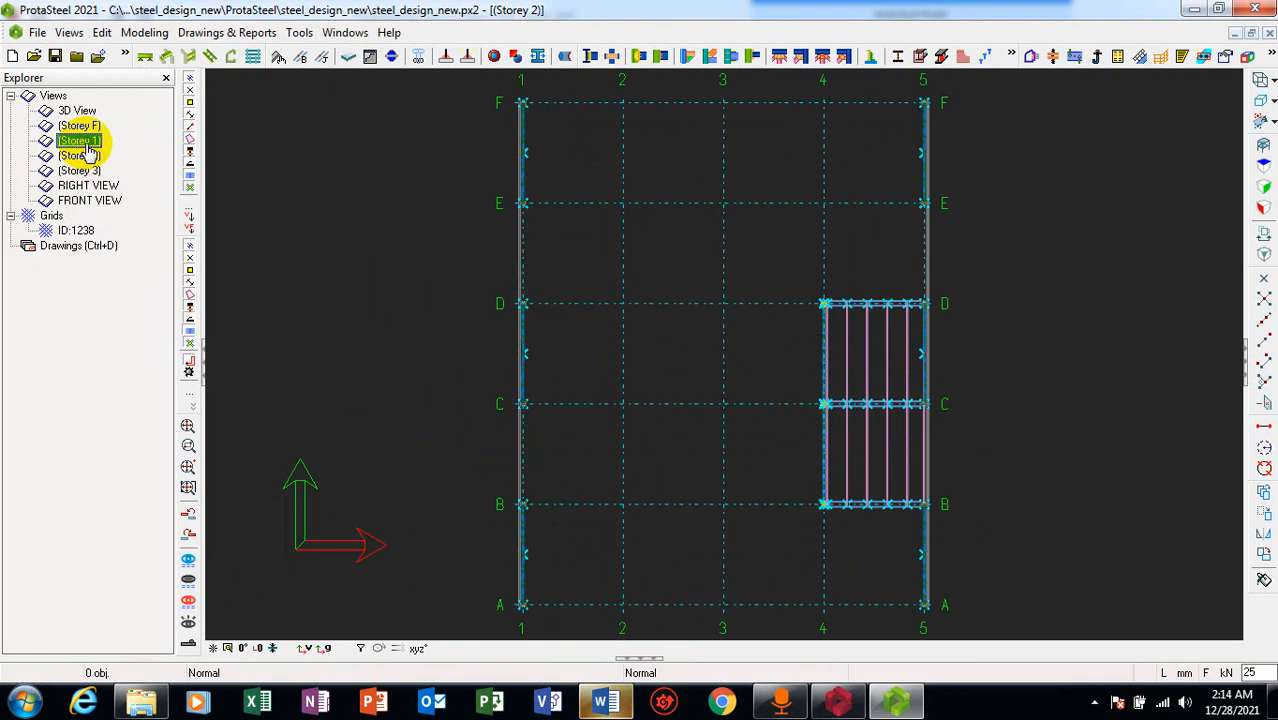
double_click(84, 141)
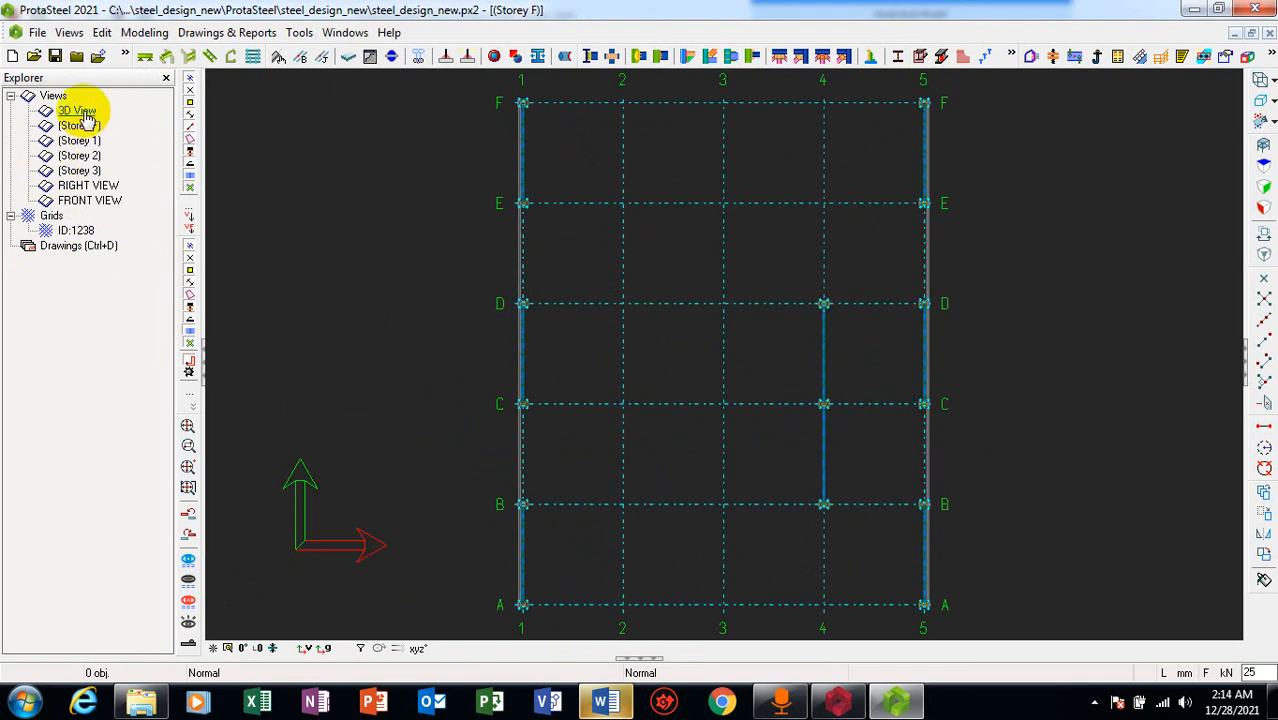
Review the frame in the 3D View, FRONT VIEW, RIGHT VIEW, Storey 3 and Storey 2 views
double_click(78, 111)
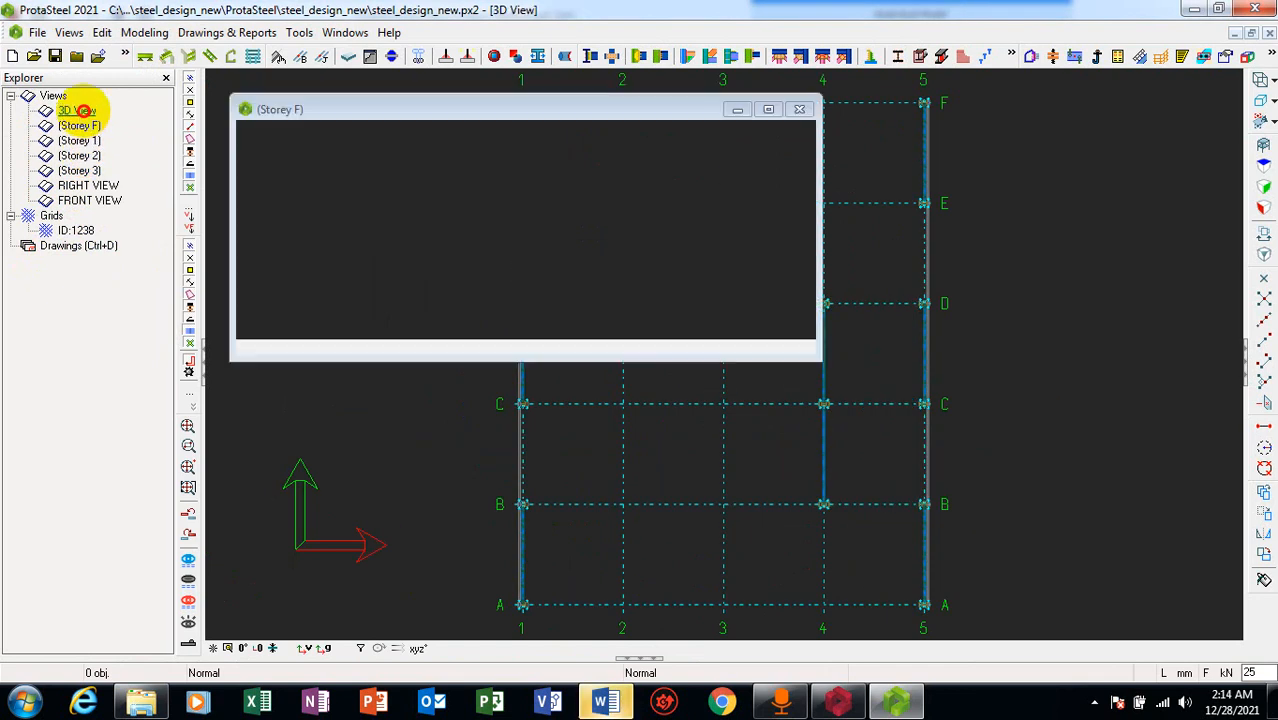
double_click(84, 199)
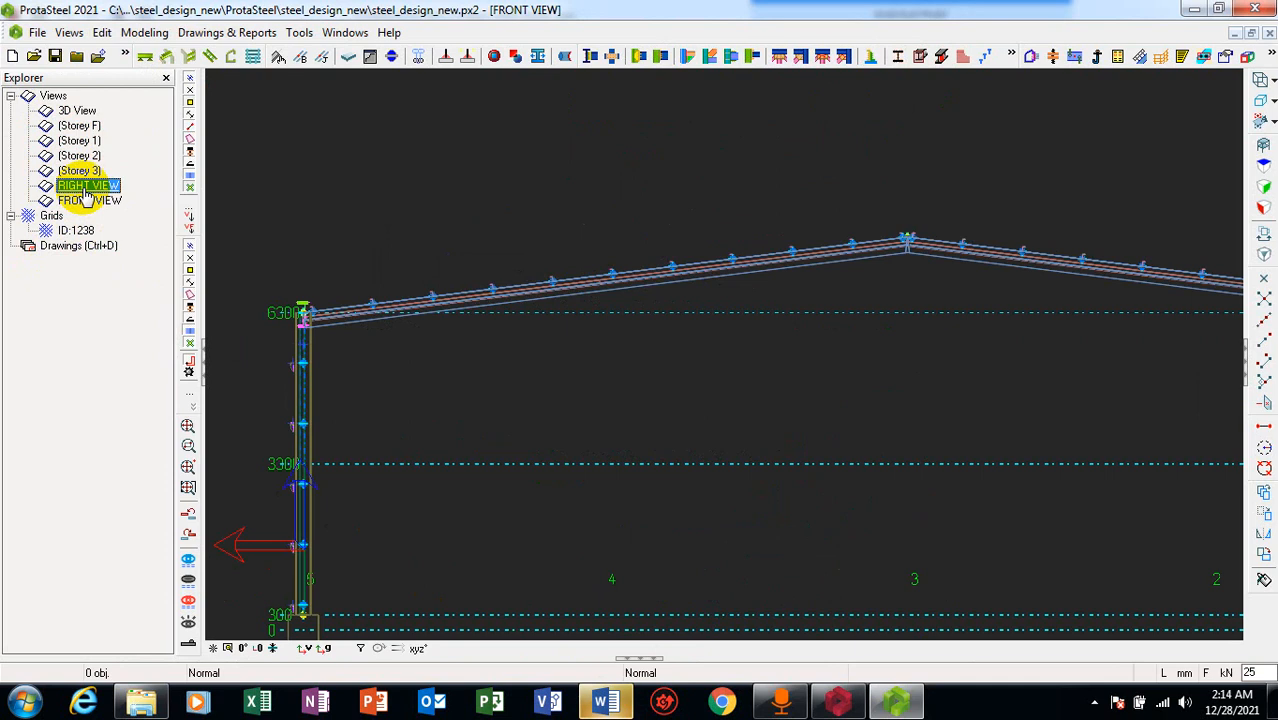
double_click(88, 187)
double_click(91, 171)
left_click(92, 158)
double_click(90, 160)
Hide the model grid ID:1238 and bring up the Storey F view
left_click(60, 231)
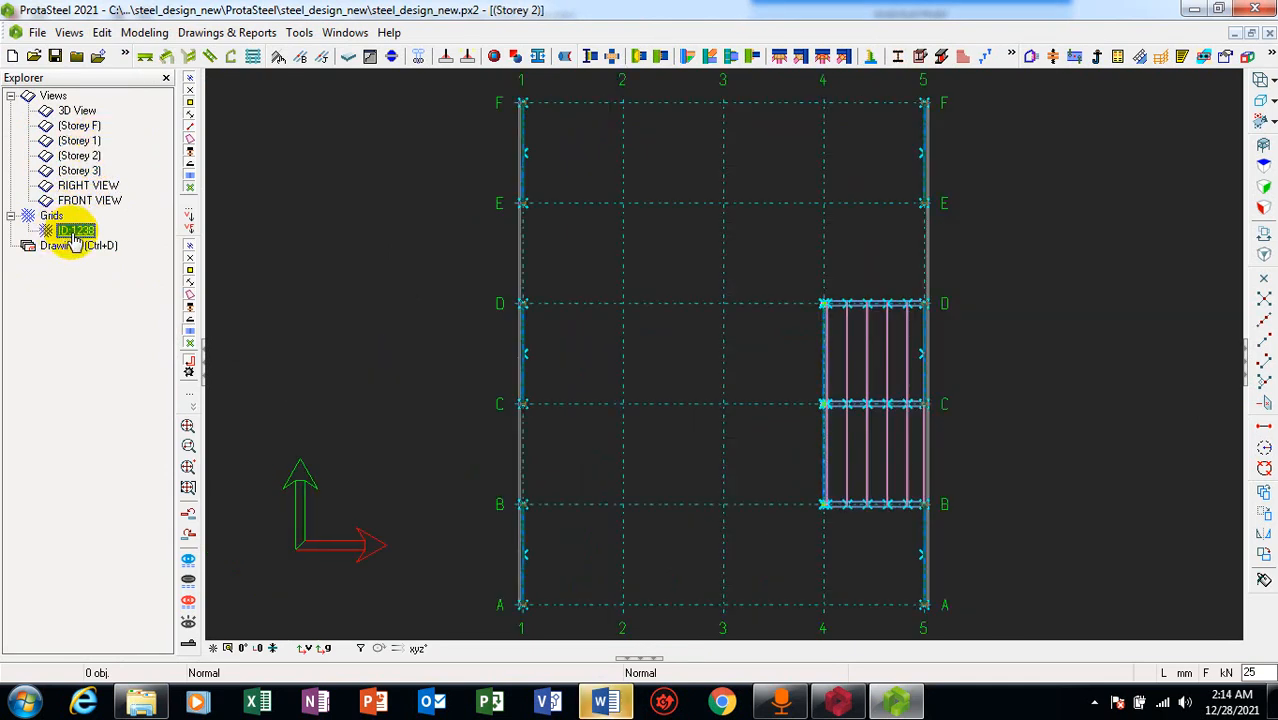
double_click(76, 231)
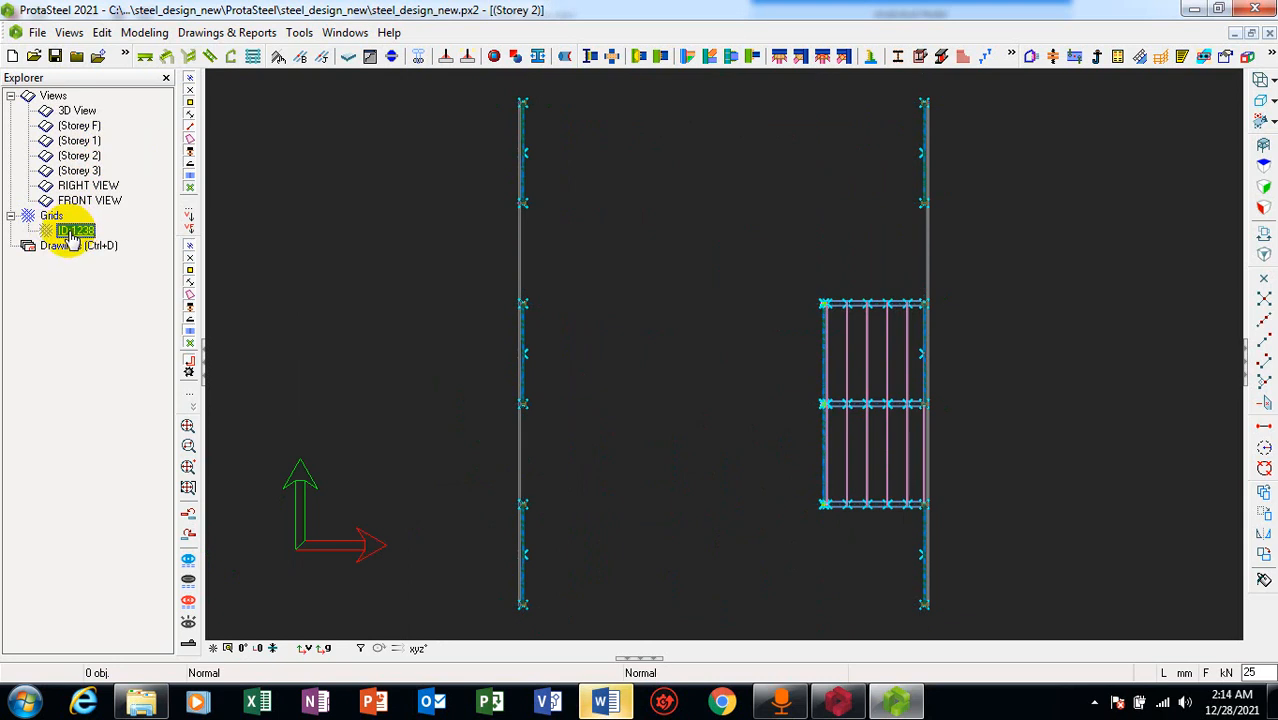
double_click(80, 126)
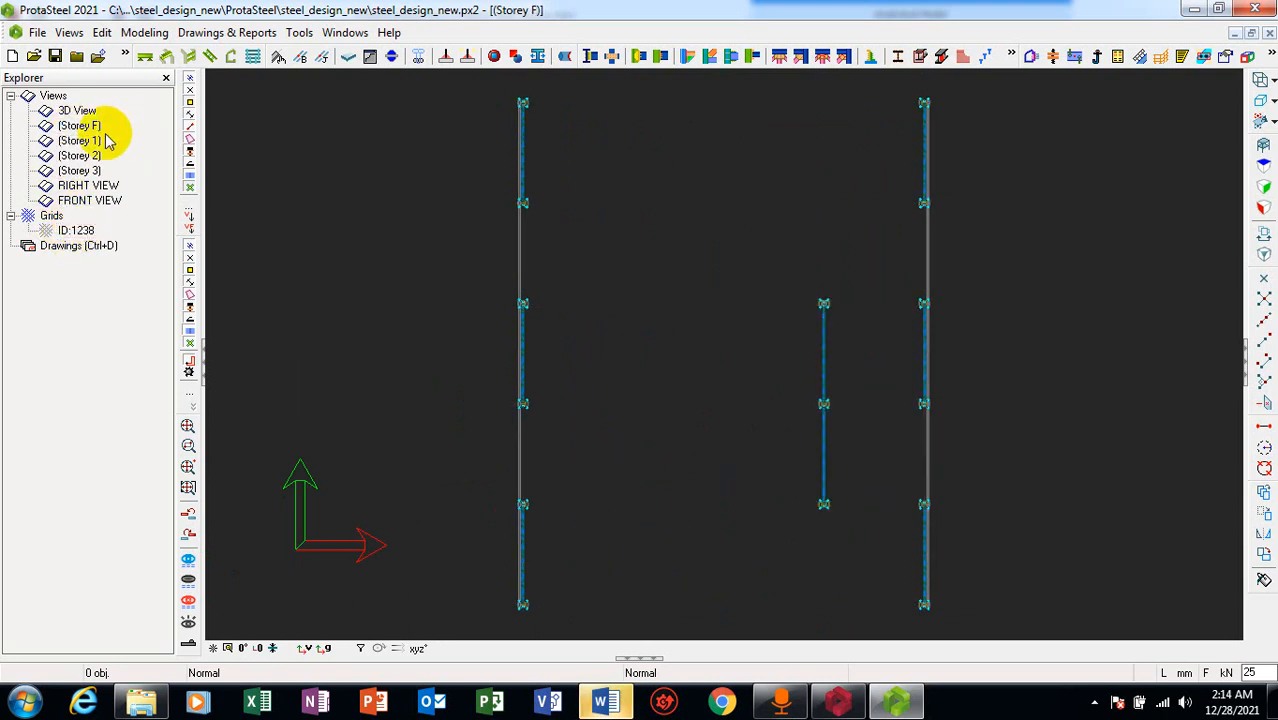
Look over the drawing module's modeling views and opened drawings, and return to the model view
left_click(75, 248)
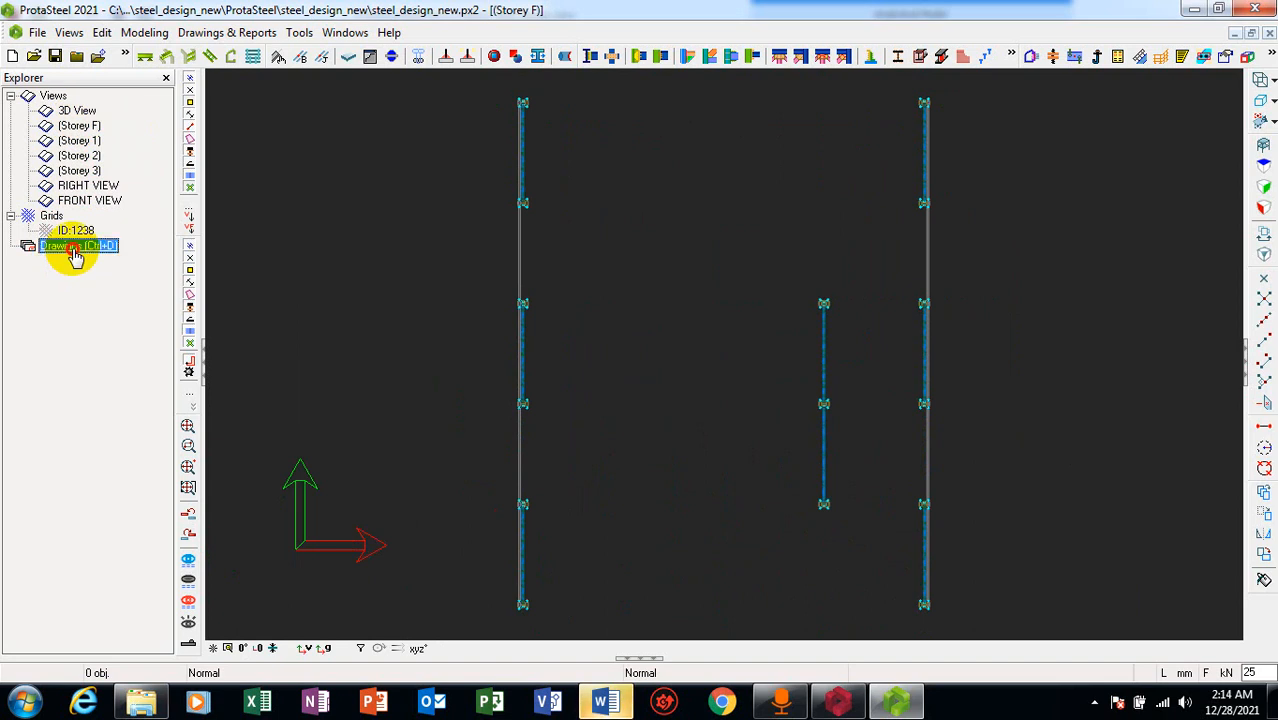
double_click(75, 250)
left_click(80, 256)
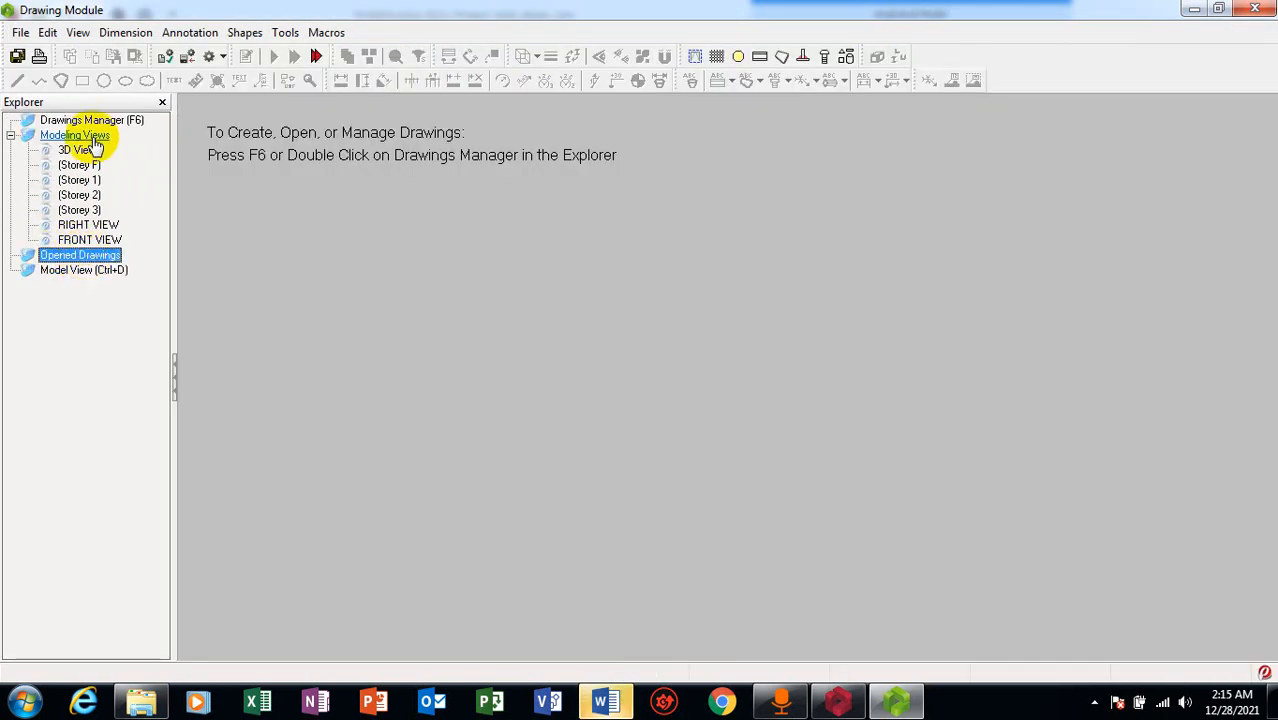
left_click(80, 150)
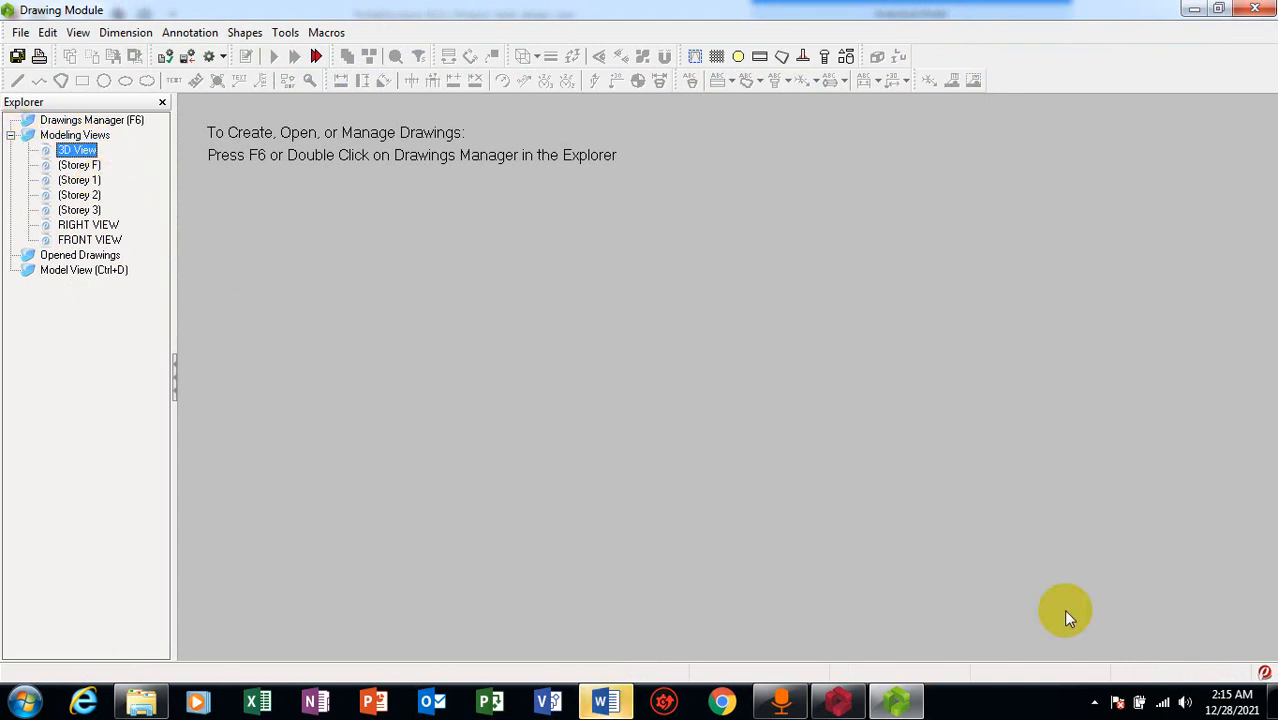
left_click(45, 257)
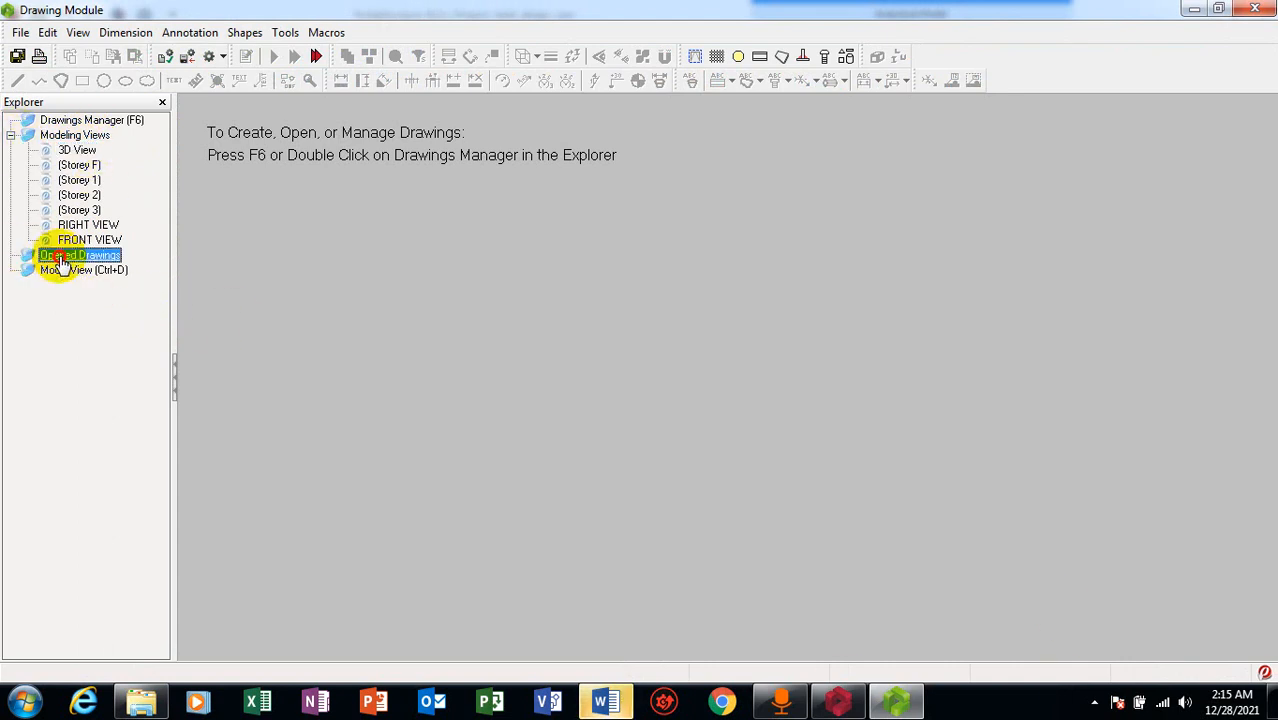
double_click(63, 270)
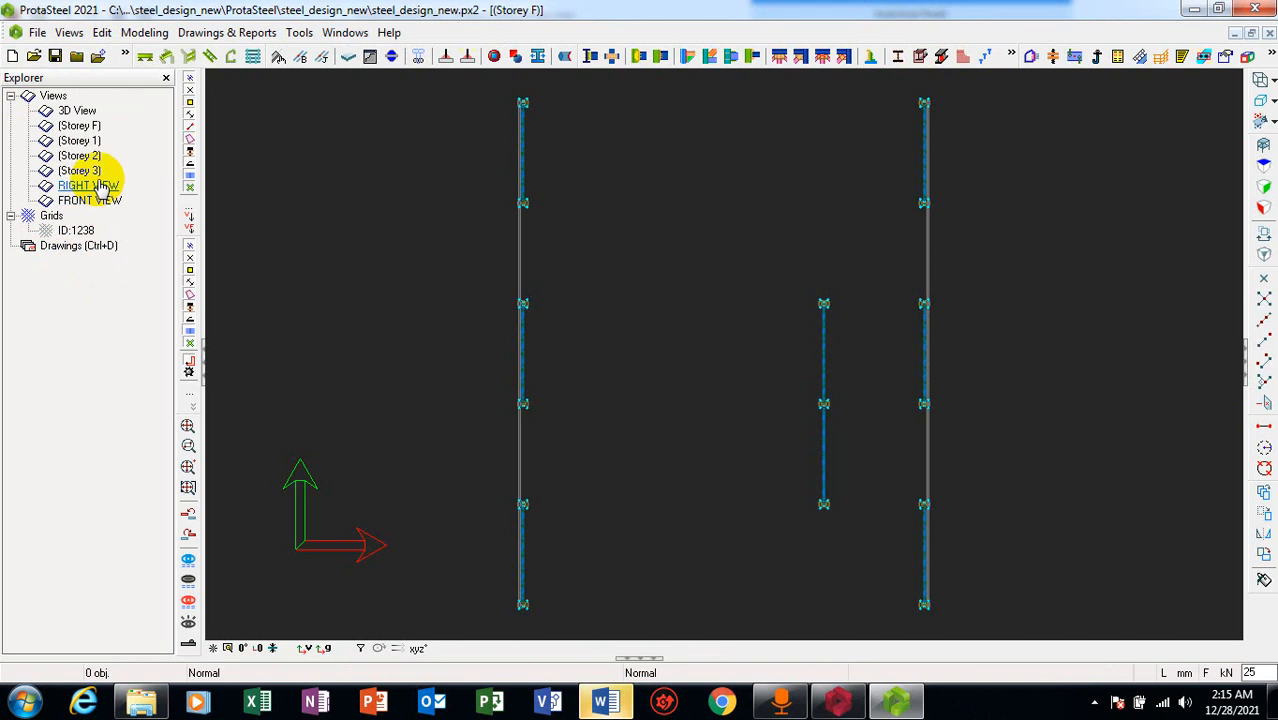
Bring up the 3D View and select the entire steel frame
double_click(80, 111)
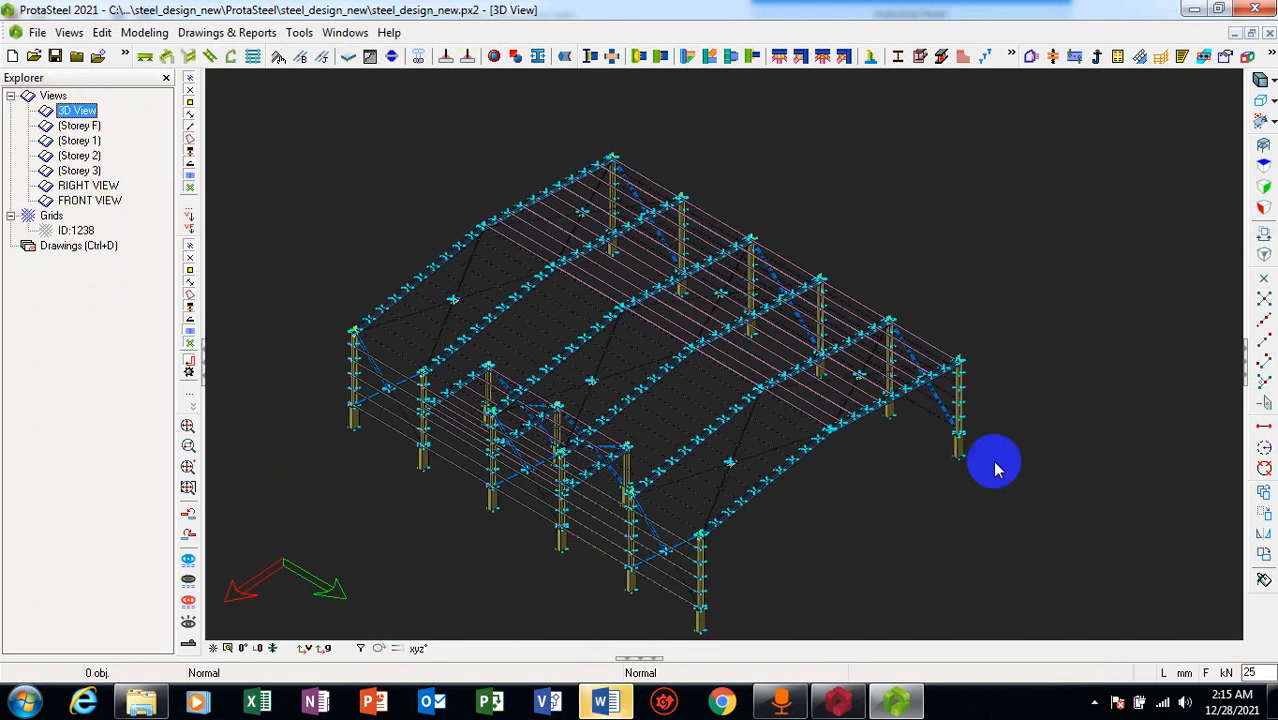
left_click(970, 494)
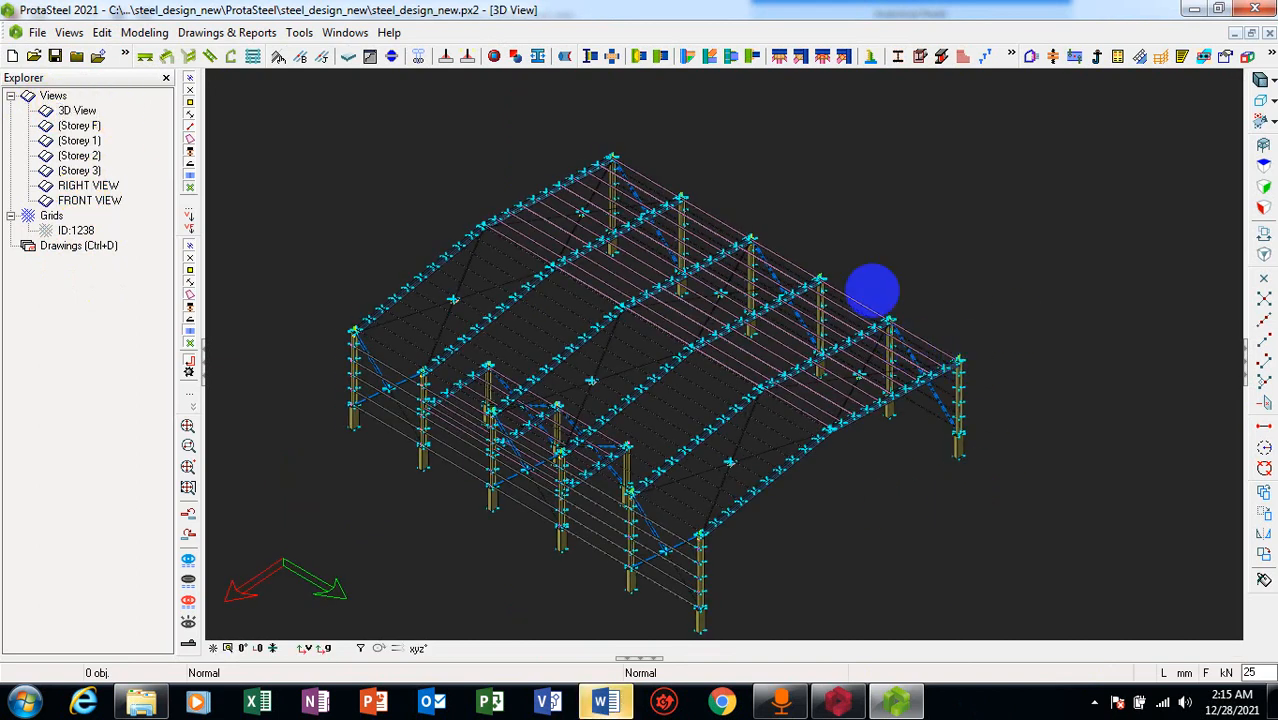
scroll(869, 359, "down", 6)
scroll(886, 398, "up", 3)
left_click(361, 96)
left_click_drag(361, 96, 366, 104)
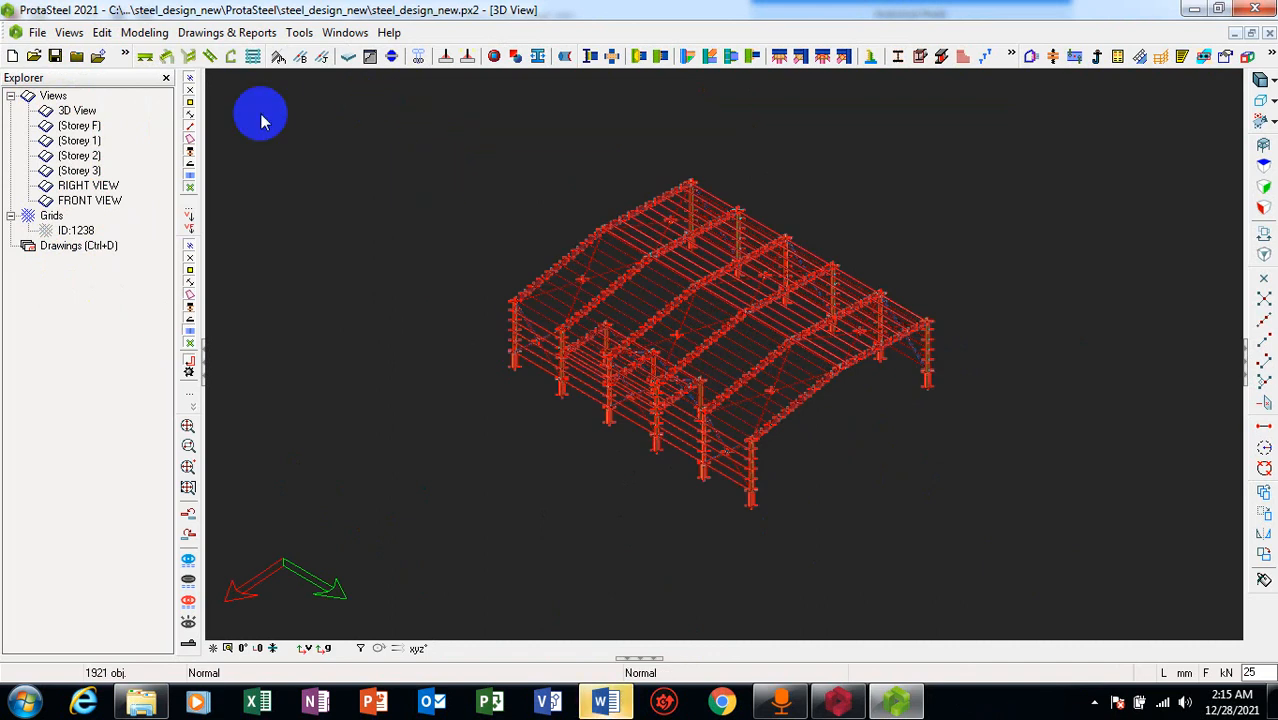
left_click(227, 32)
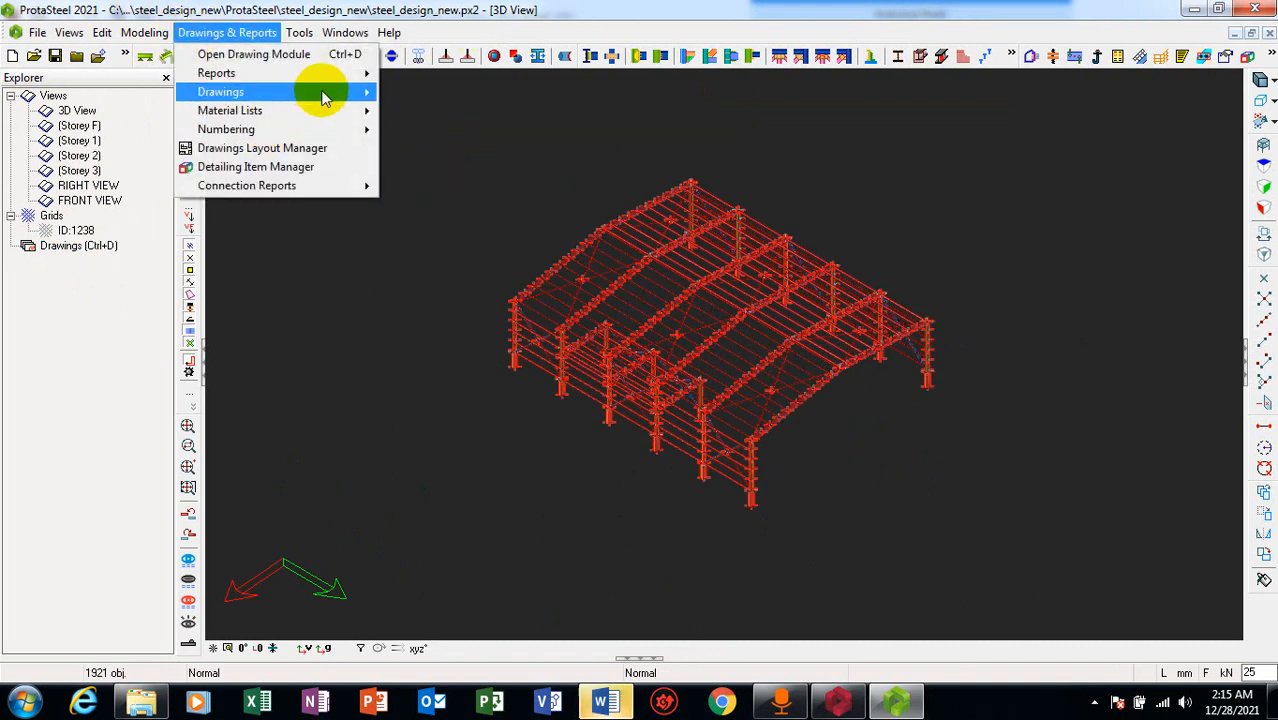
left_click(490, 112)
left_click(757, 592)
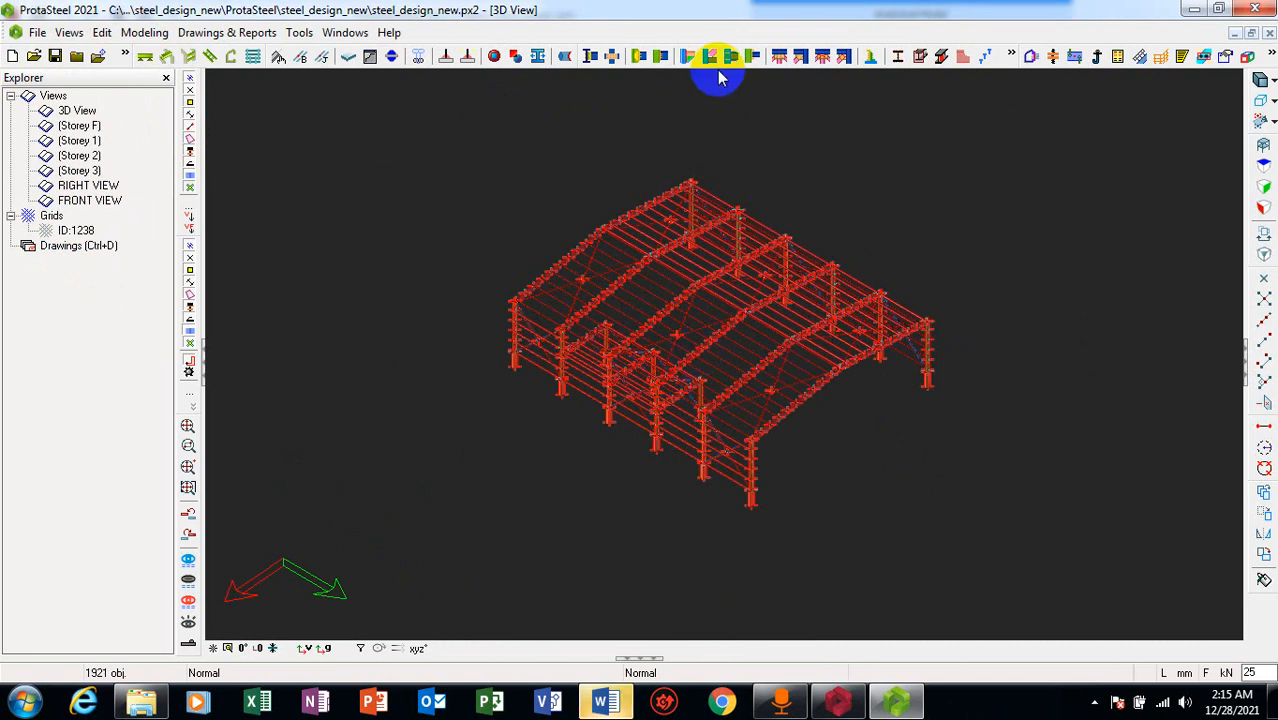
left_click(410, 316)
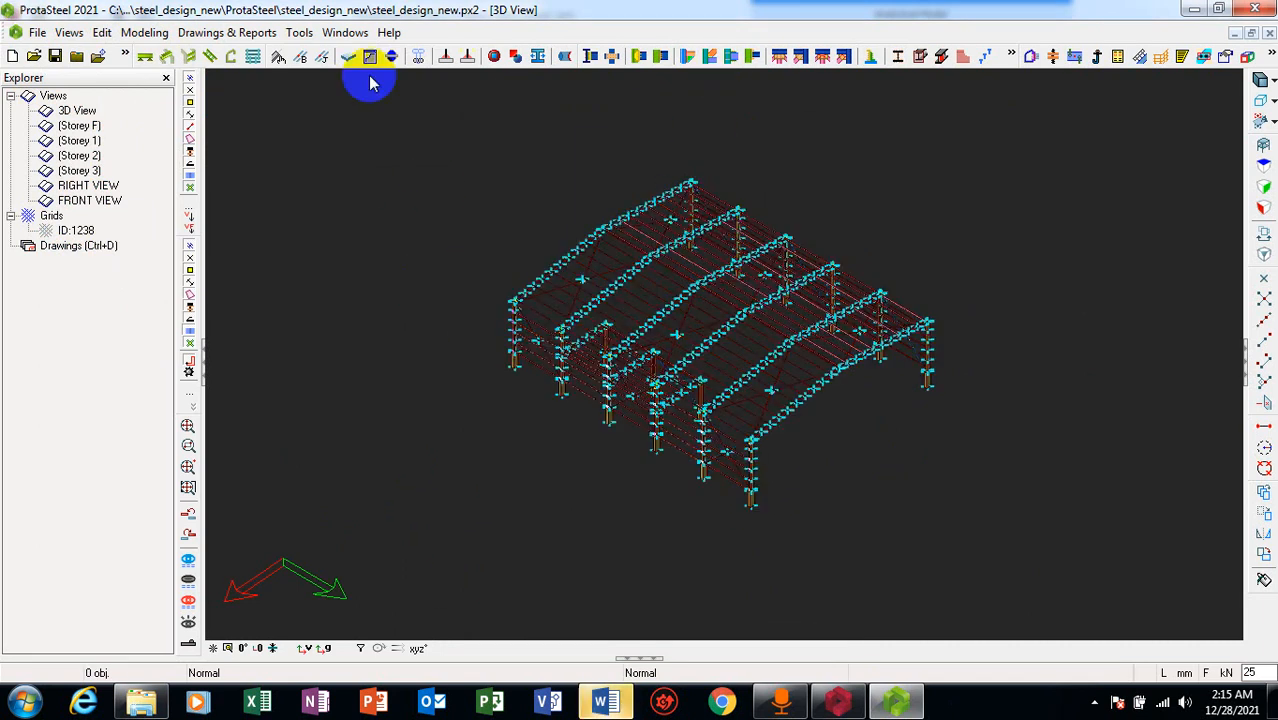
Select all frame members again and create their assembly drawings, accepting the default title block
left_click_drag(970, 588, 391, 126)
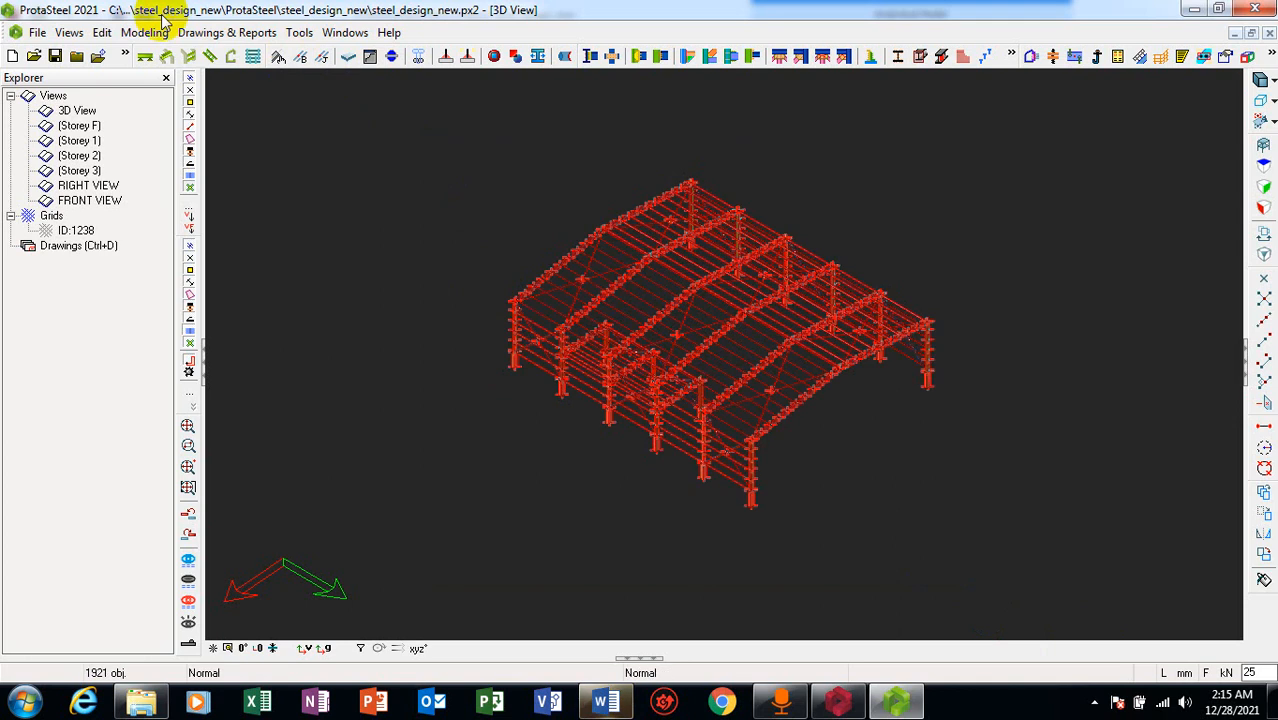
left_click(236, 32)
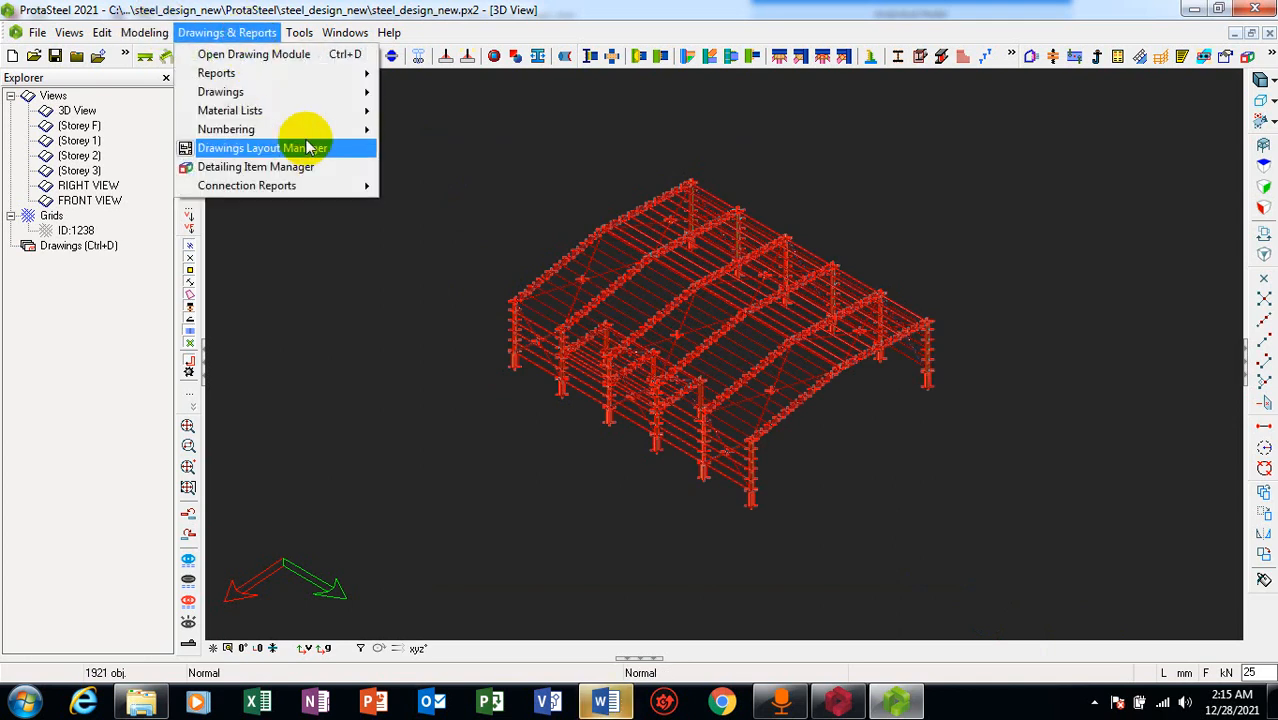
mouse_move(322, 93)
left_click(446, 92)
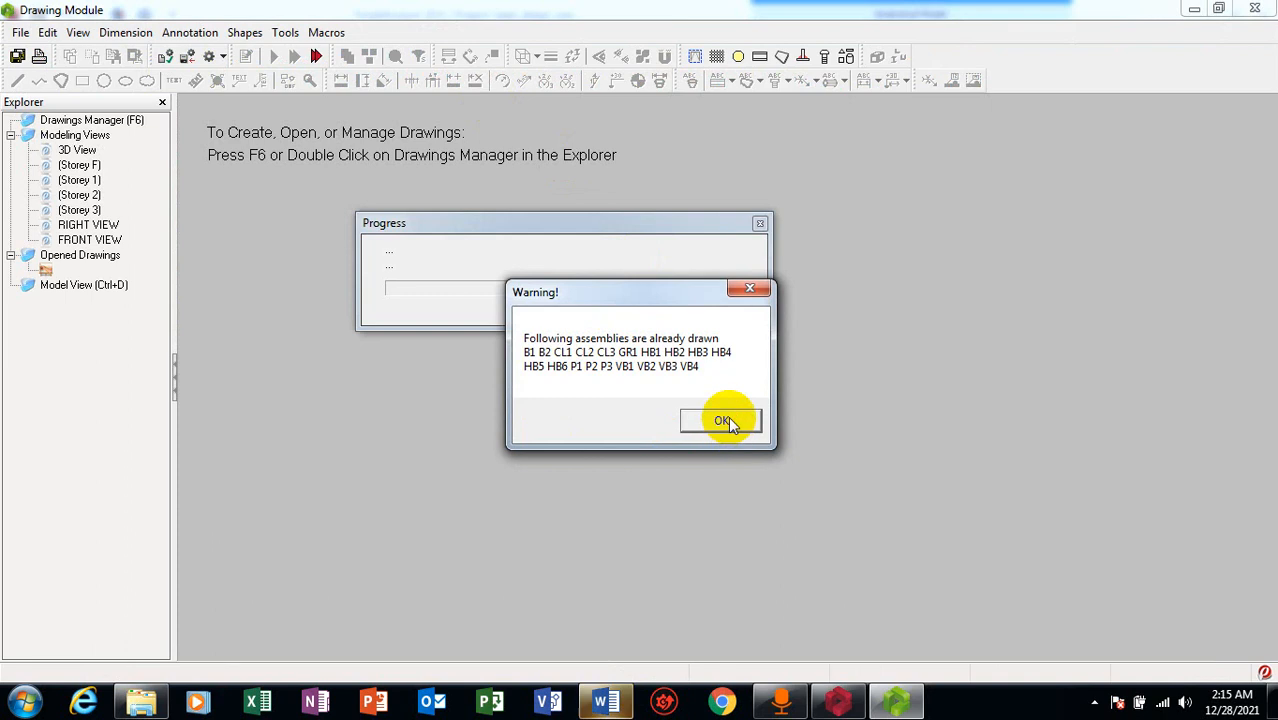
left_click(724, 422)
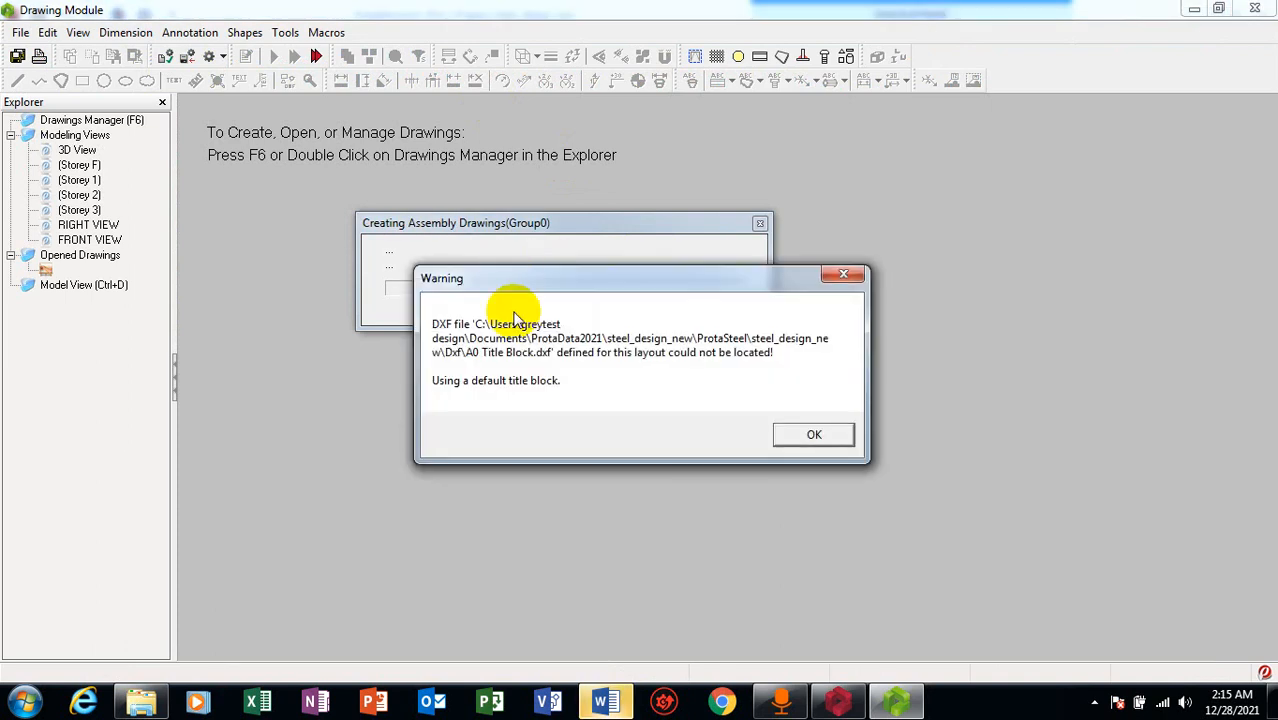
left_click(822, 436)
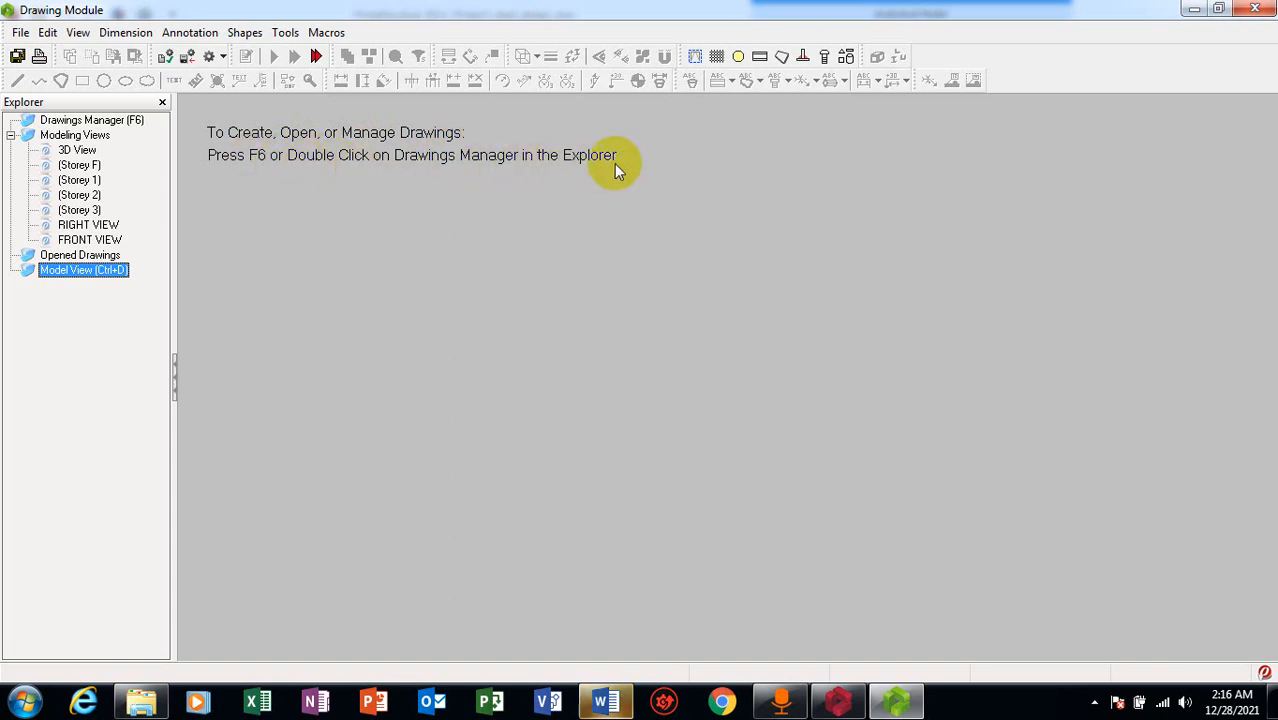
Open the Drawings Manager and mark every listed storey and assembly drawing
left_click(122, 122)
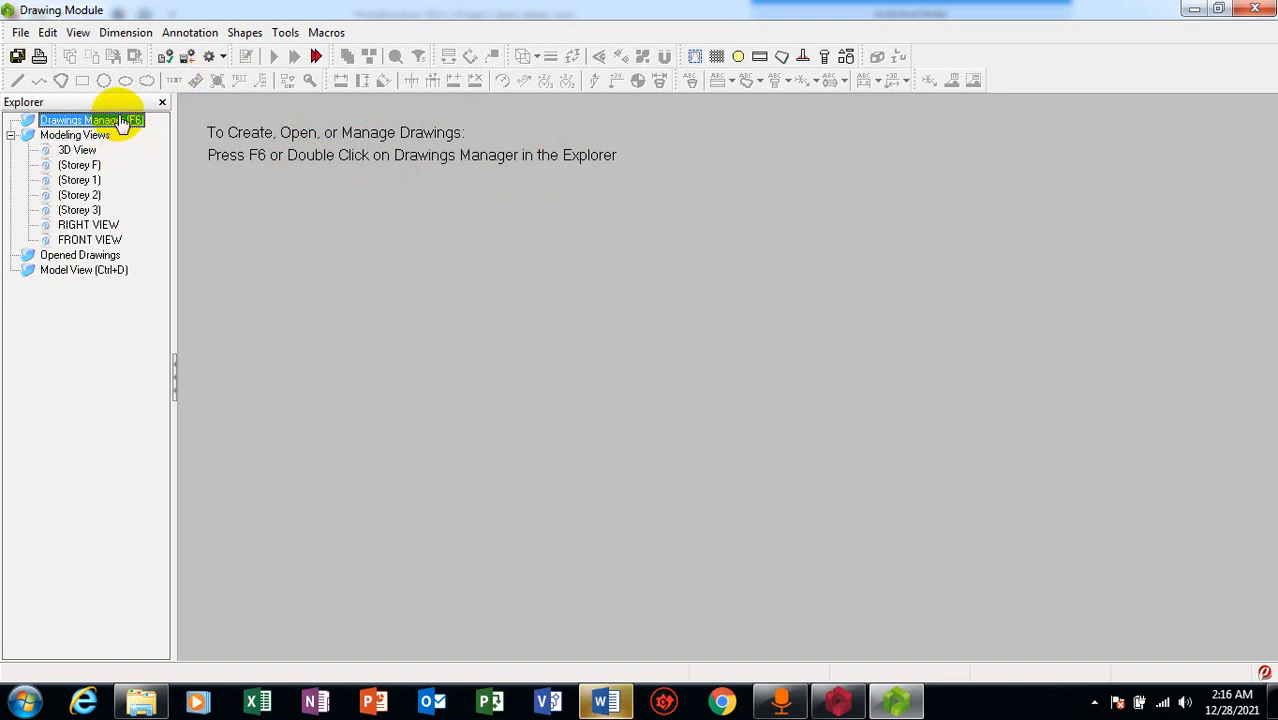
double_click(44, 122)
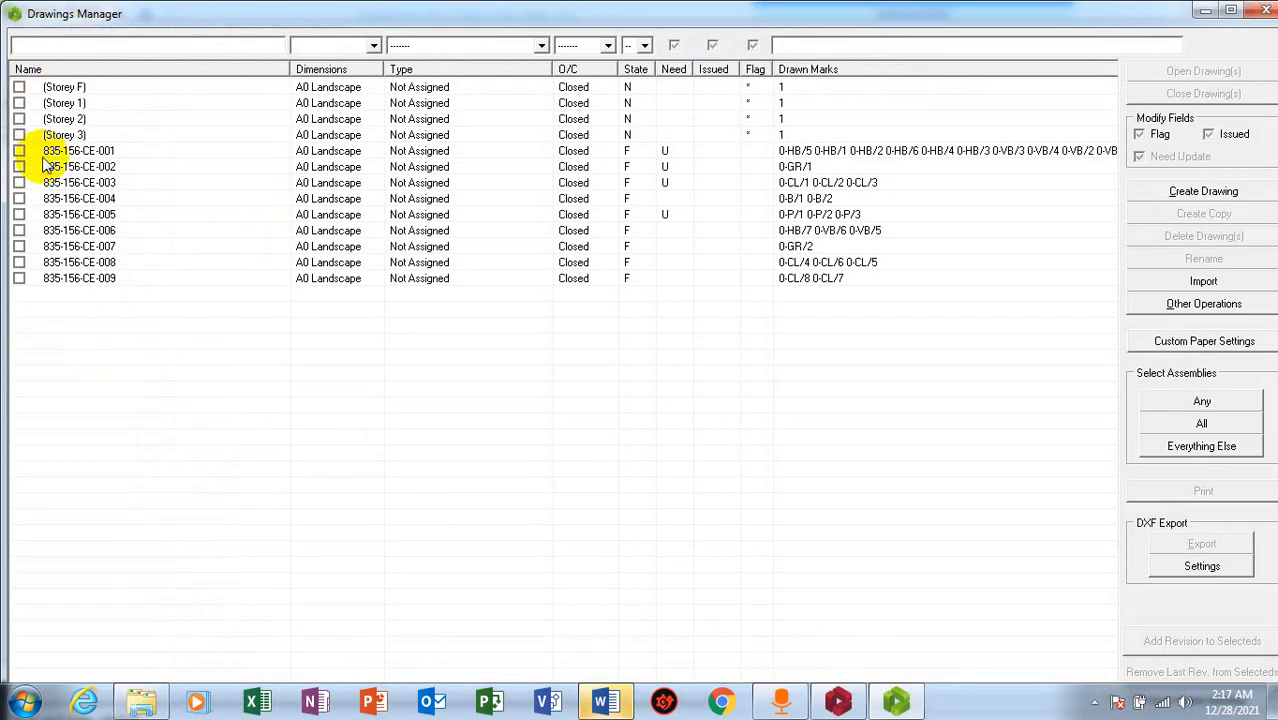
right_click(47, 103)
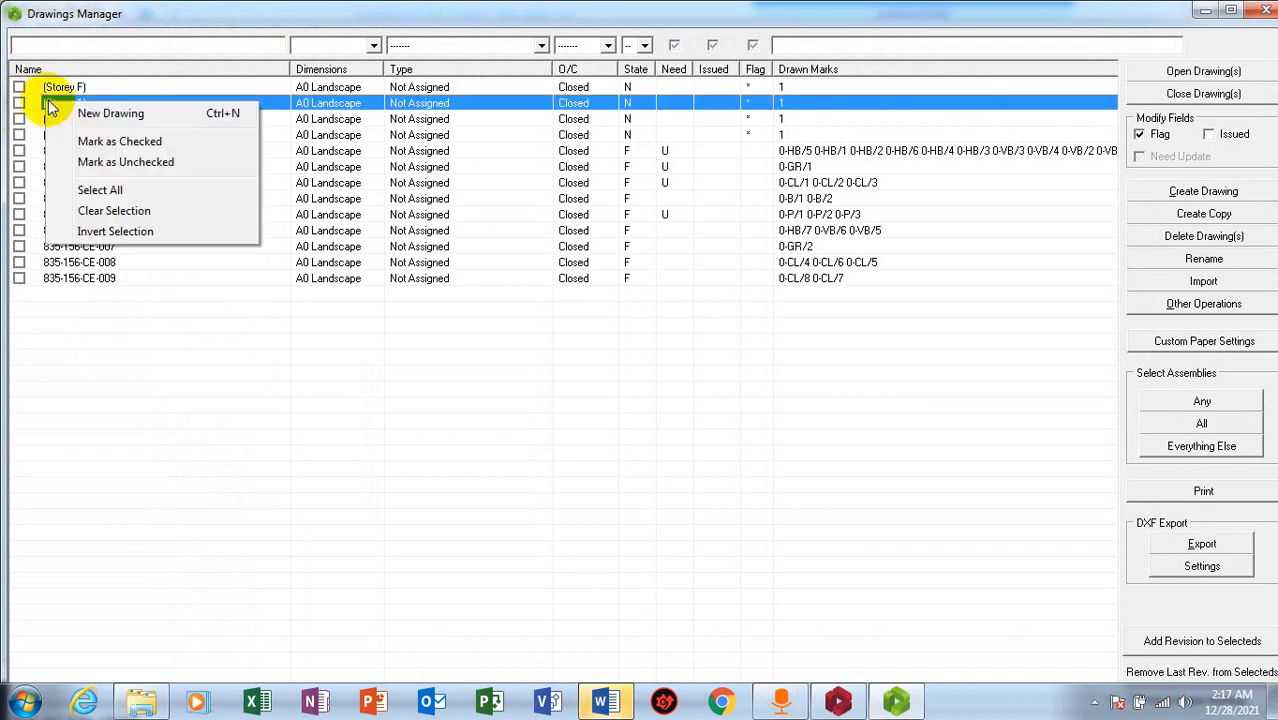
left_click(140, 189)
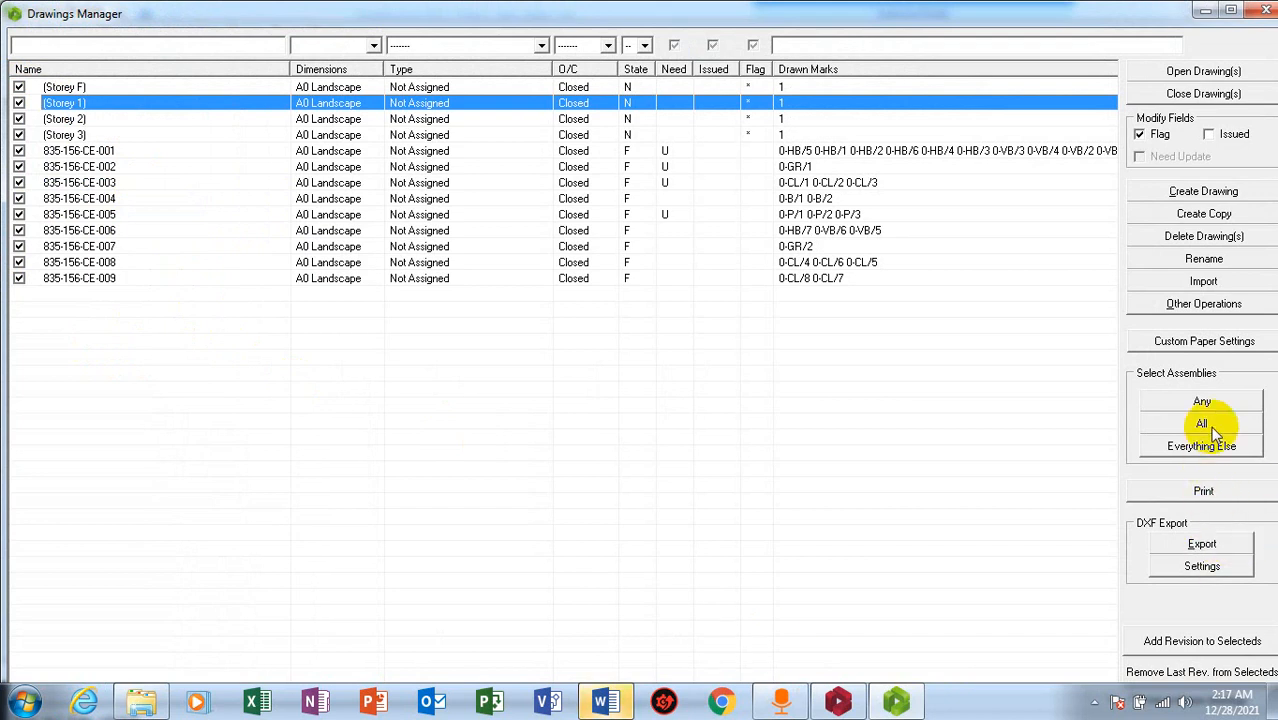
Export the marked drawings as DXF to the Exports folder, abort the export during 835-156-CE-001, and close the Drawings Manager
left_click(1205, 545)
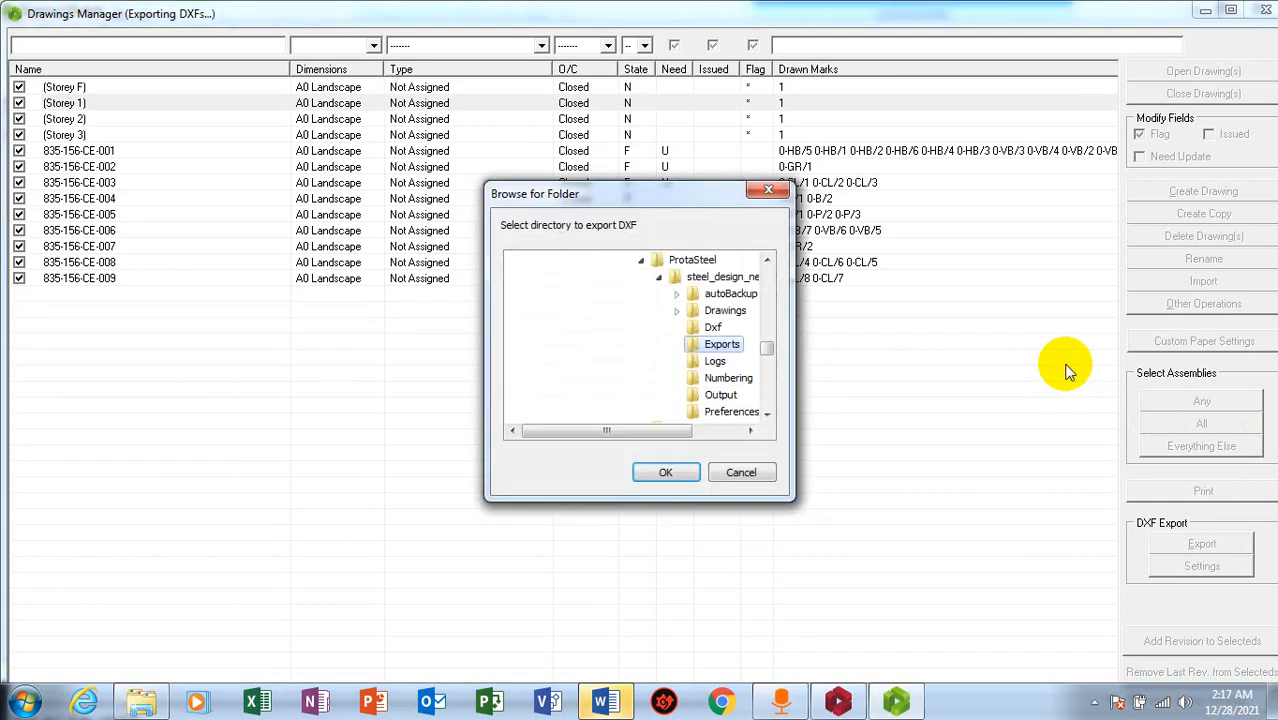
left_click(668, 473)
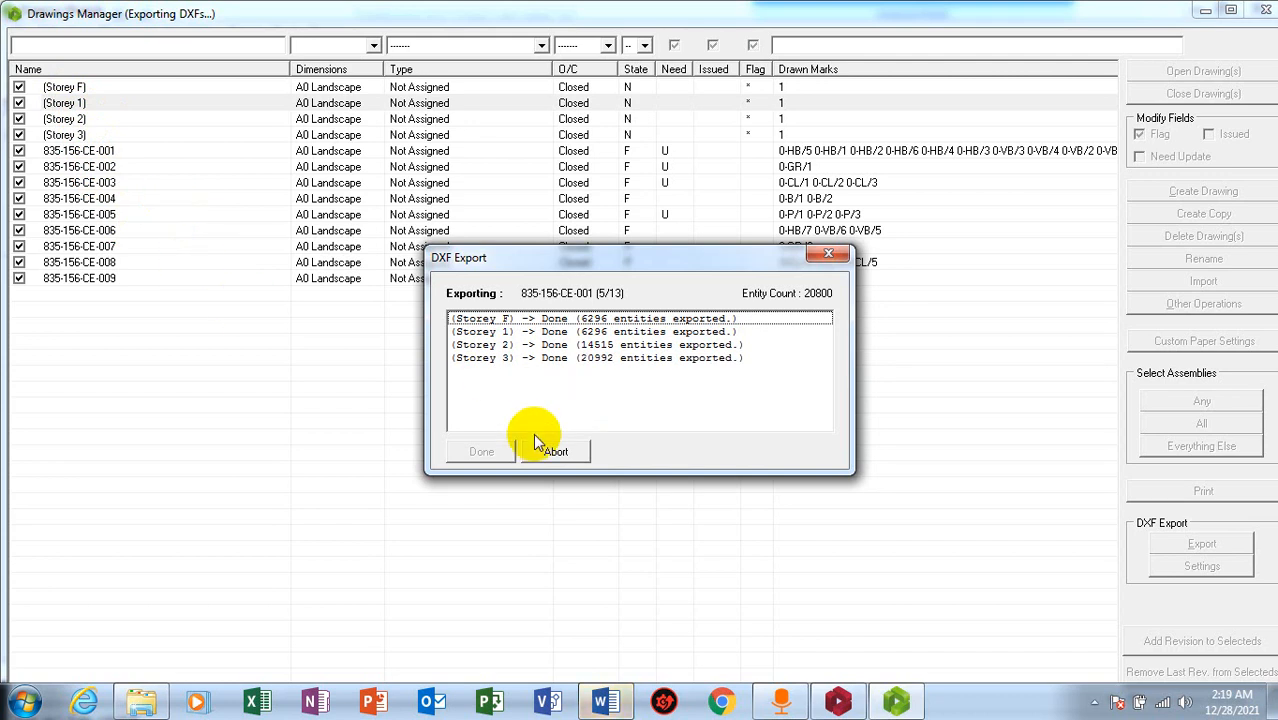
left_click(562, 451)
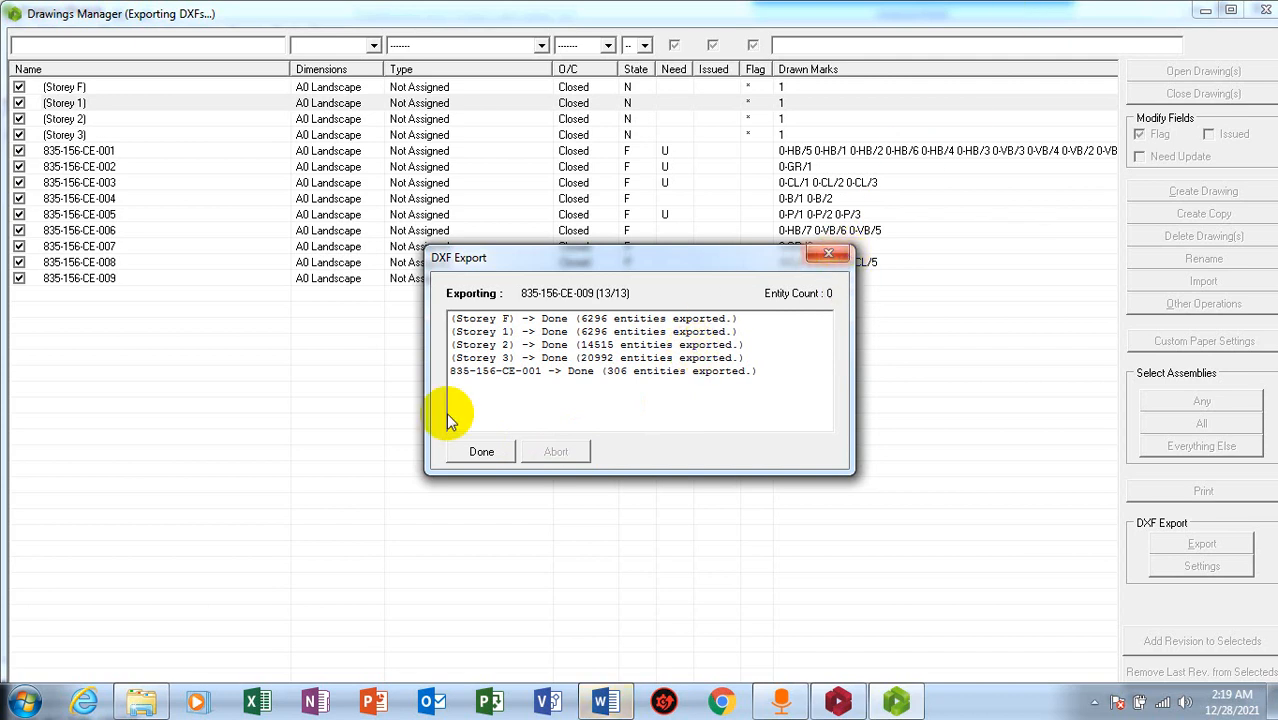
left_click(479, 451)
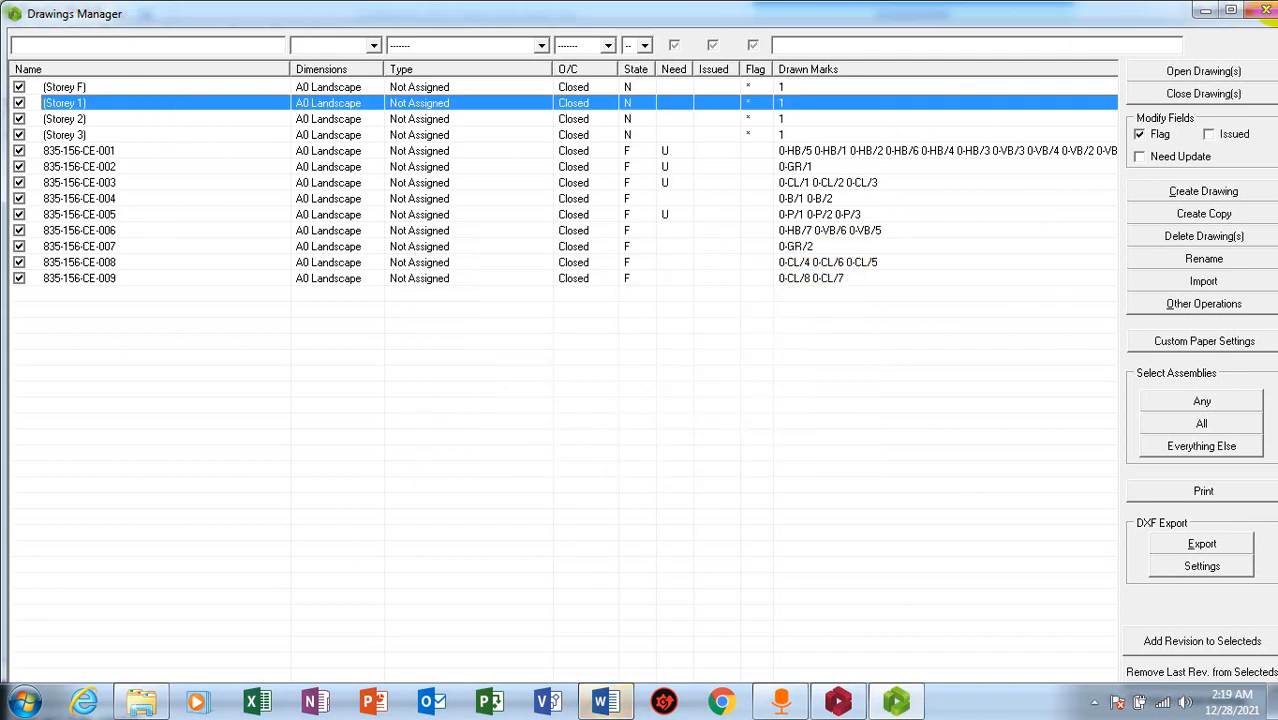
left_click(1258, 10)
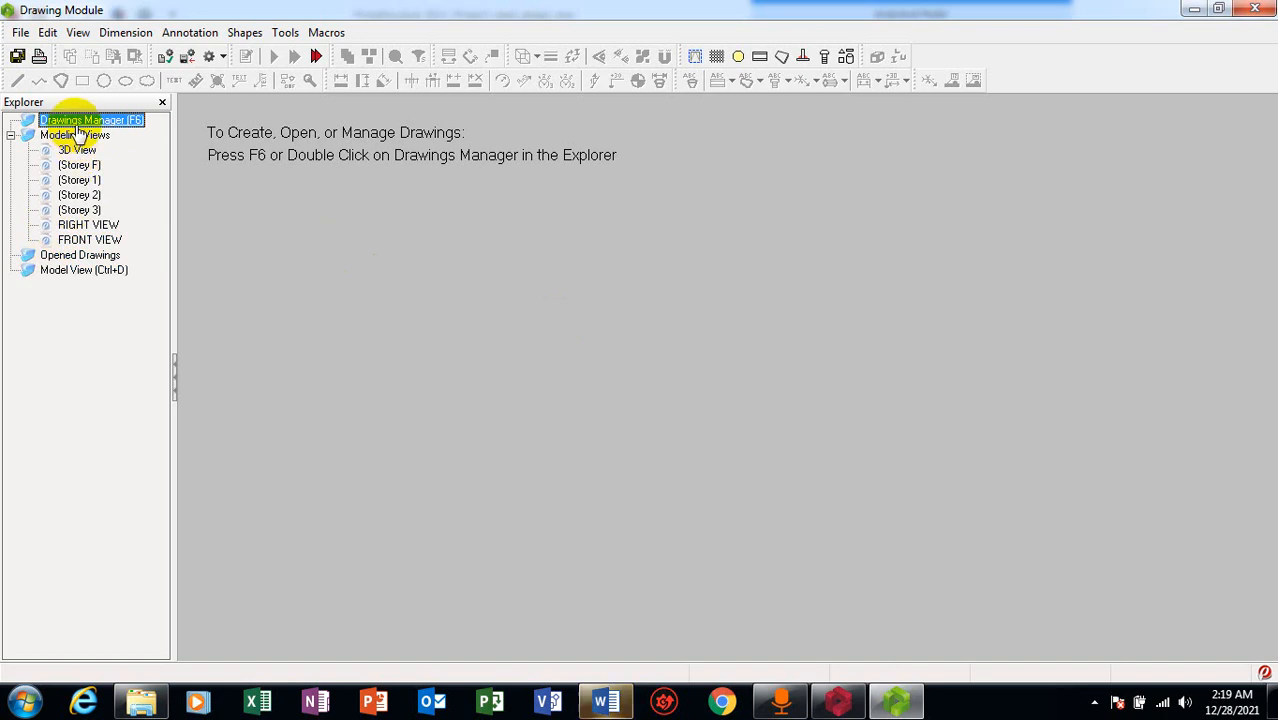
Check the drawing module's modeling views and opened drawings, return to the 3D model, and reopen the drawing module
double_click(88, 135)
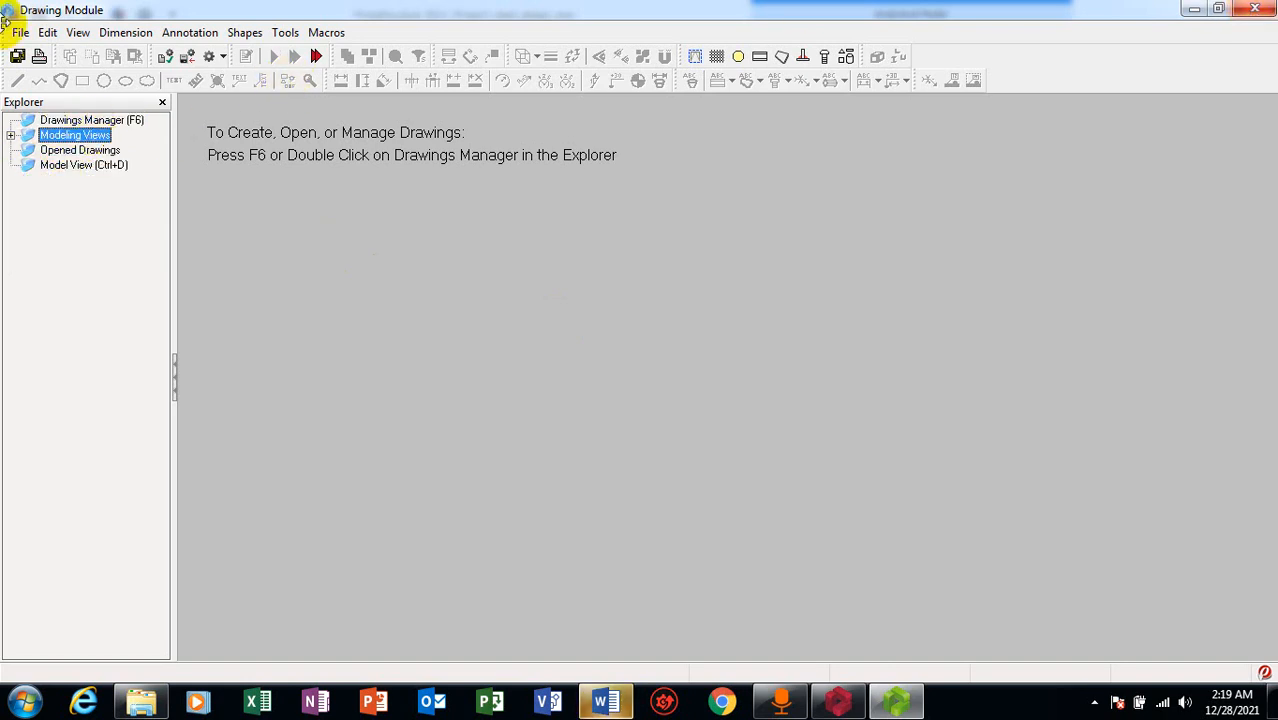
left_click(10, 136)
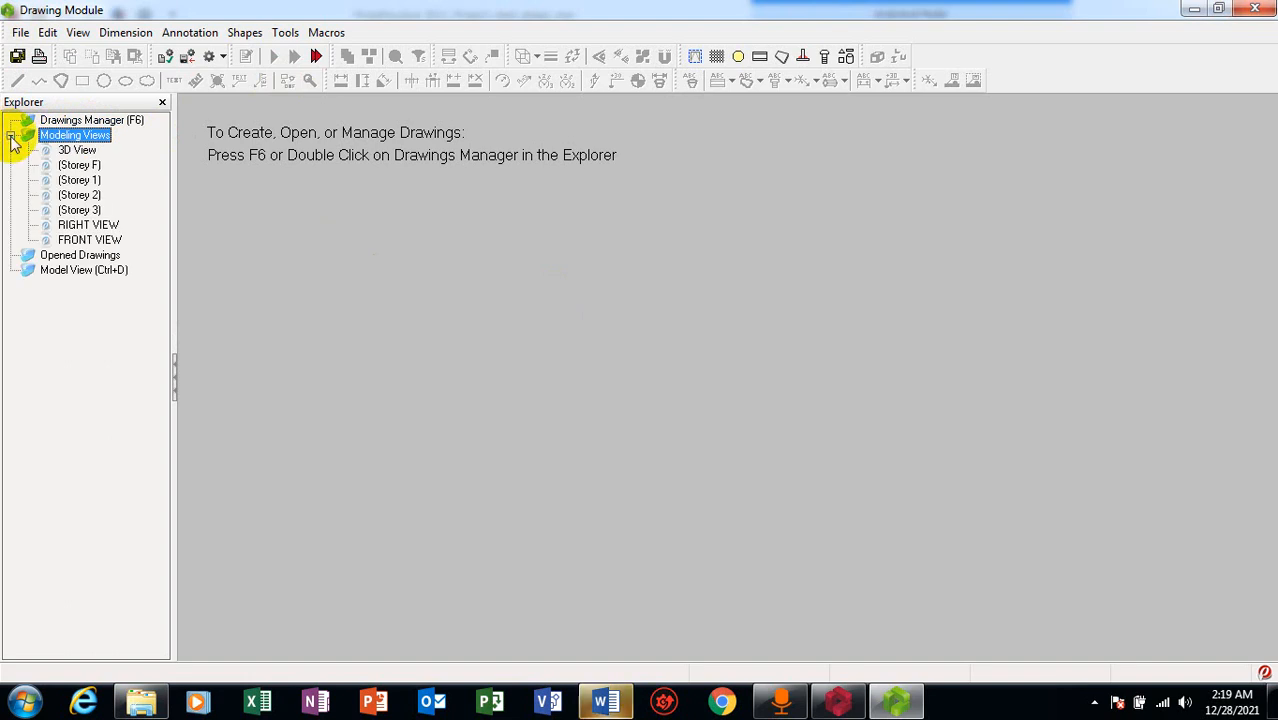
left_click(27, 258)
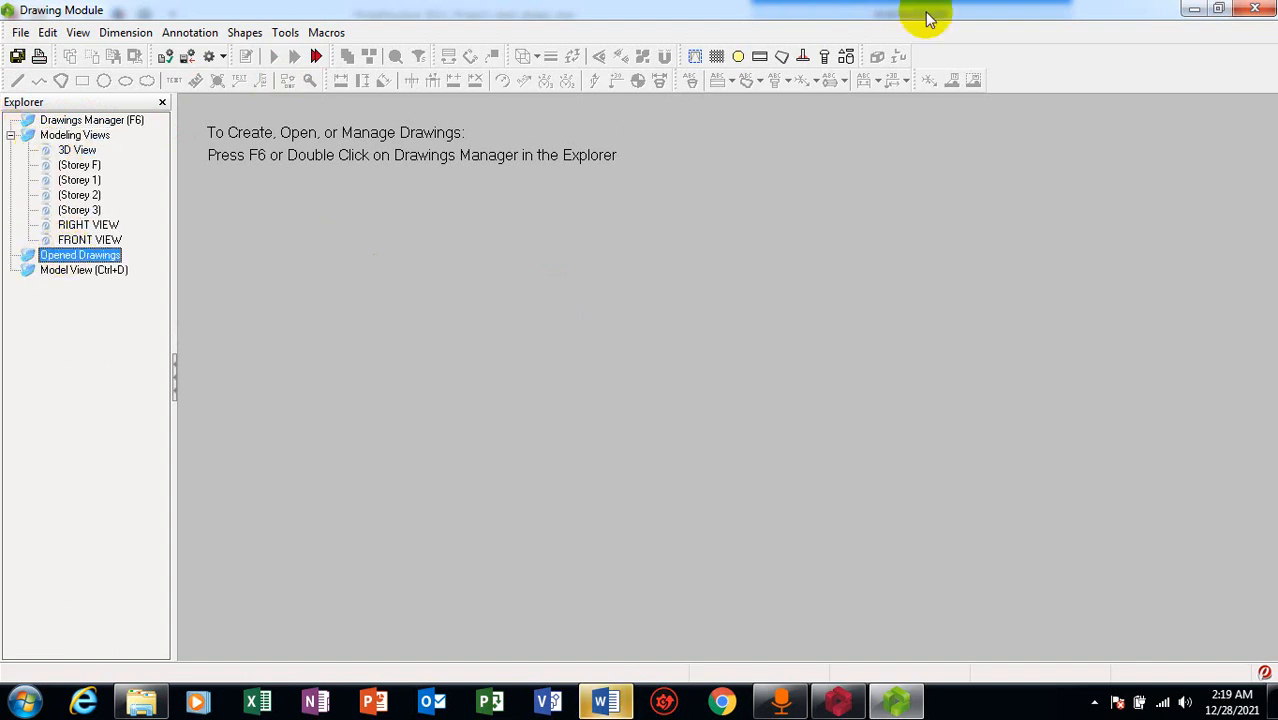
left_click(1254, 9)
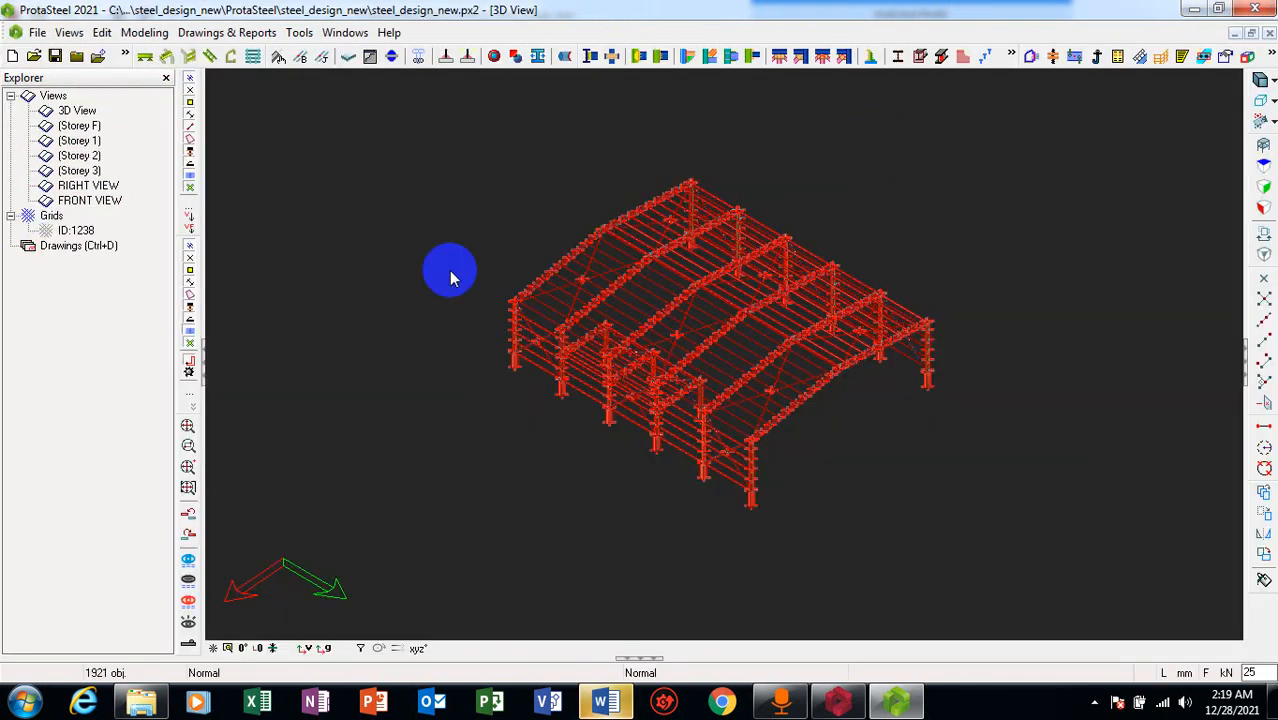
left_click(52, 248)
double_click(55, 250)
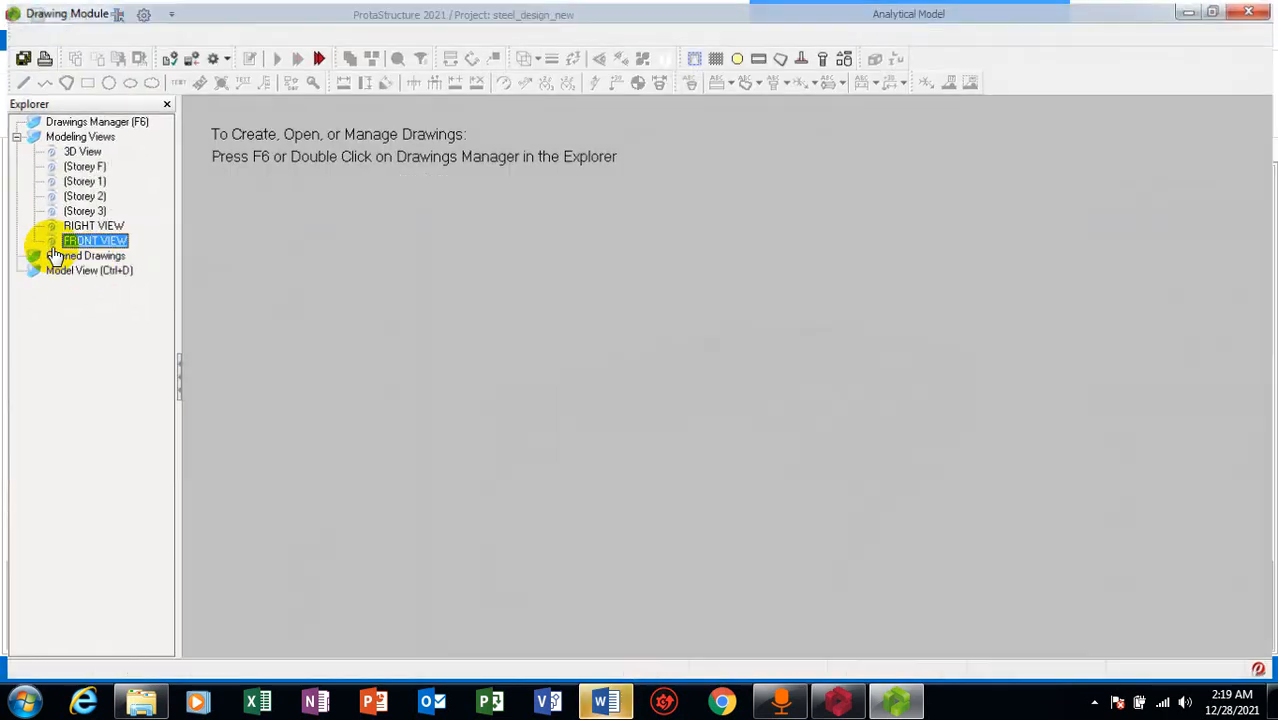
Close the drawing module to look at the 3D frame model, and bring the drawing module up again
left_click(78, 210)
left_click(27, 270)
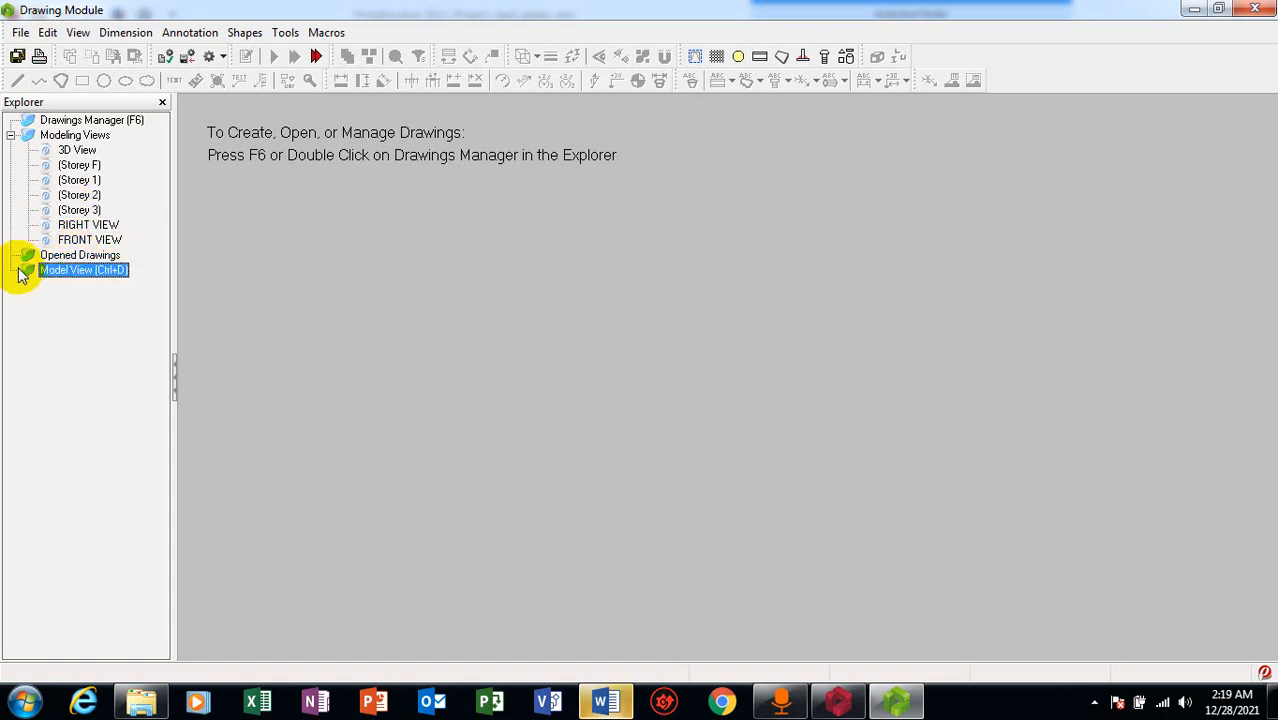
left_click(1254, 8)
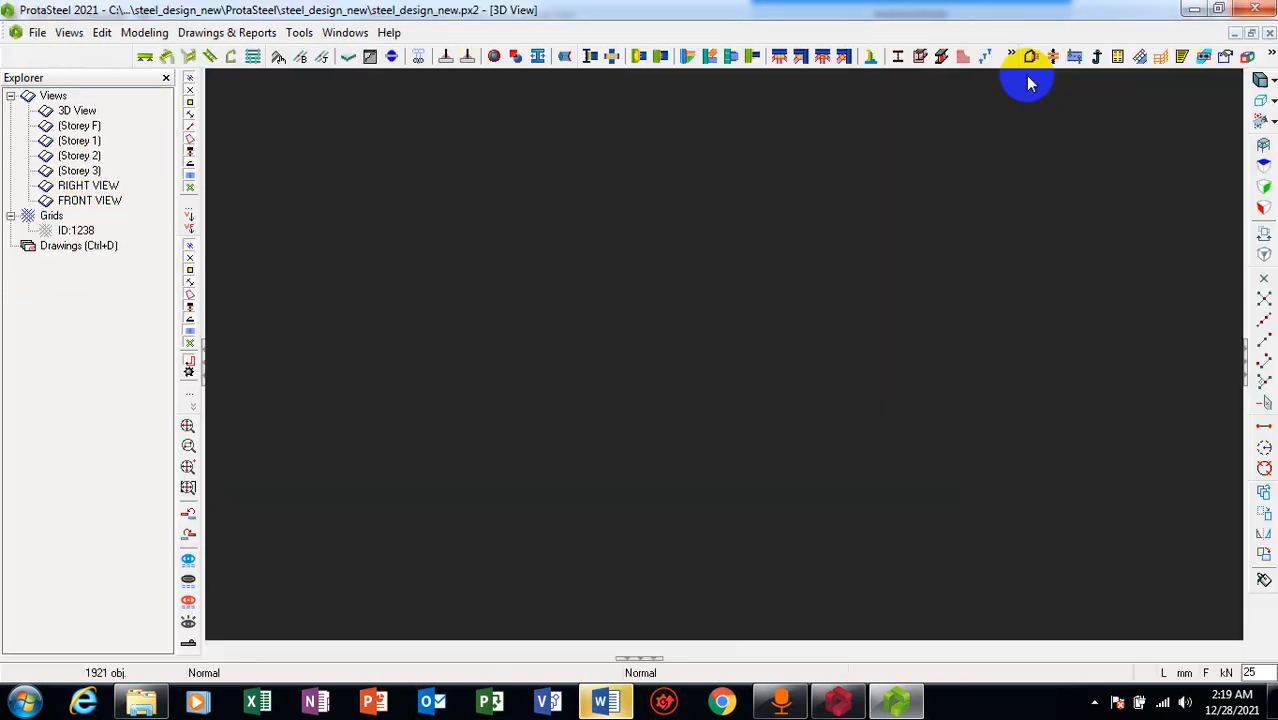
left_click(480, 242)
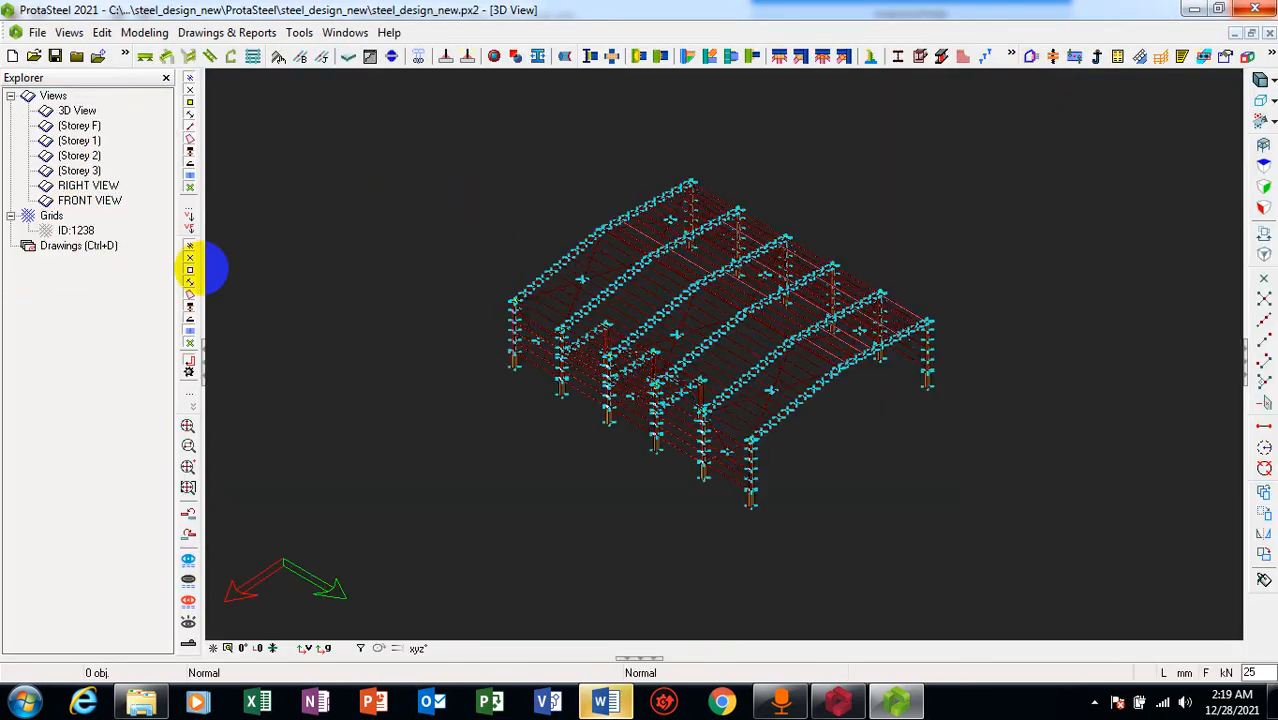
scroll(203, 267, "up", 2)
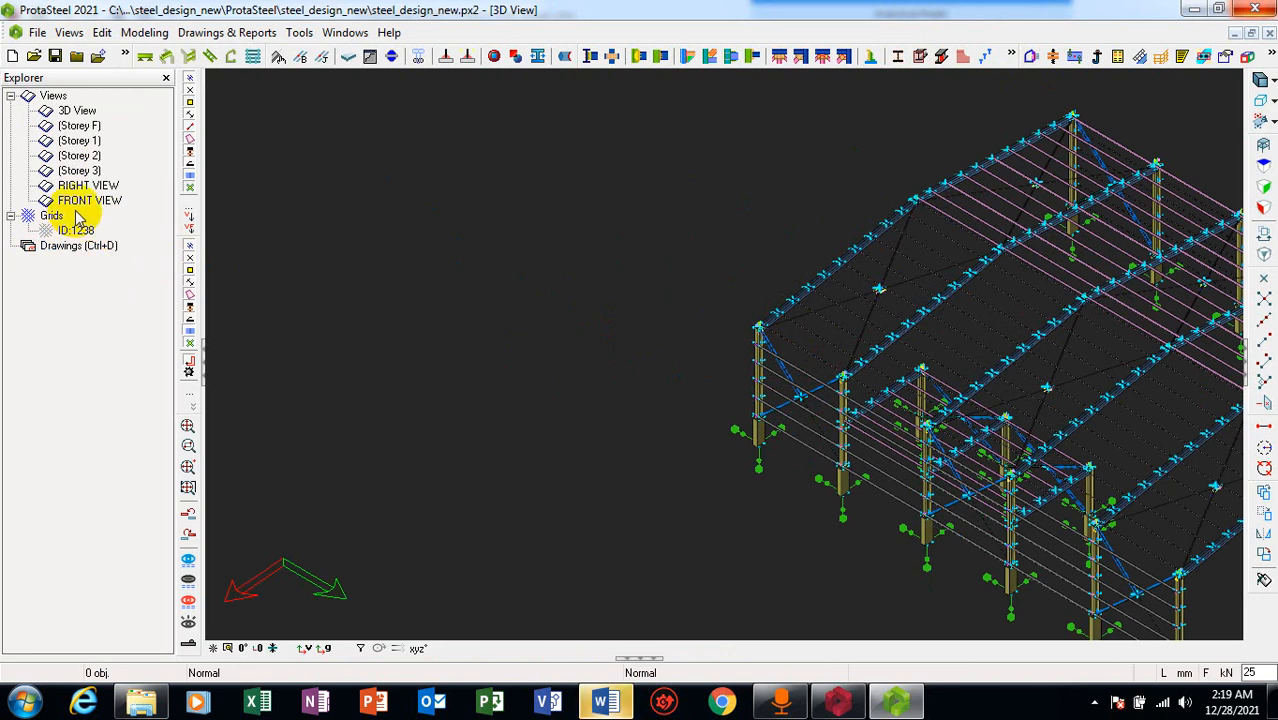
double_click(38, 255)
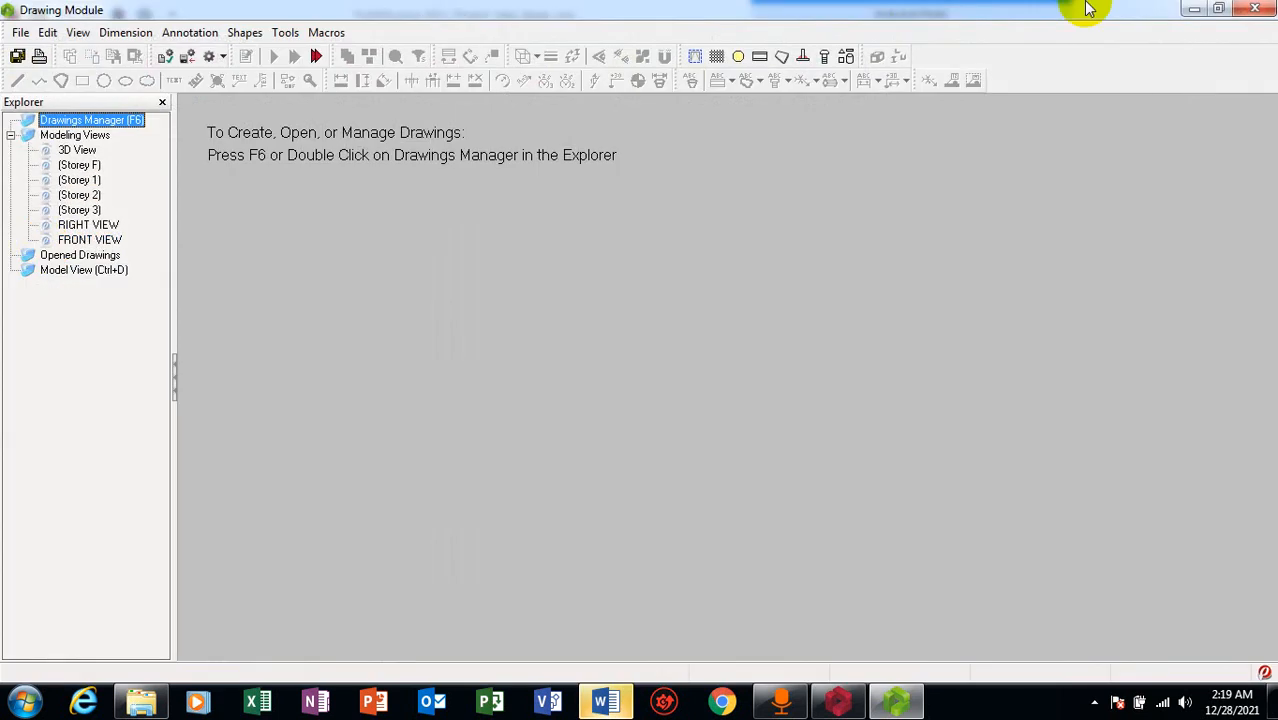
Select all storey and assembly drawings in the Drawings Manager, open them, and close the manager
double_click(95, 122)
left_click(19, 135)
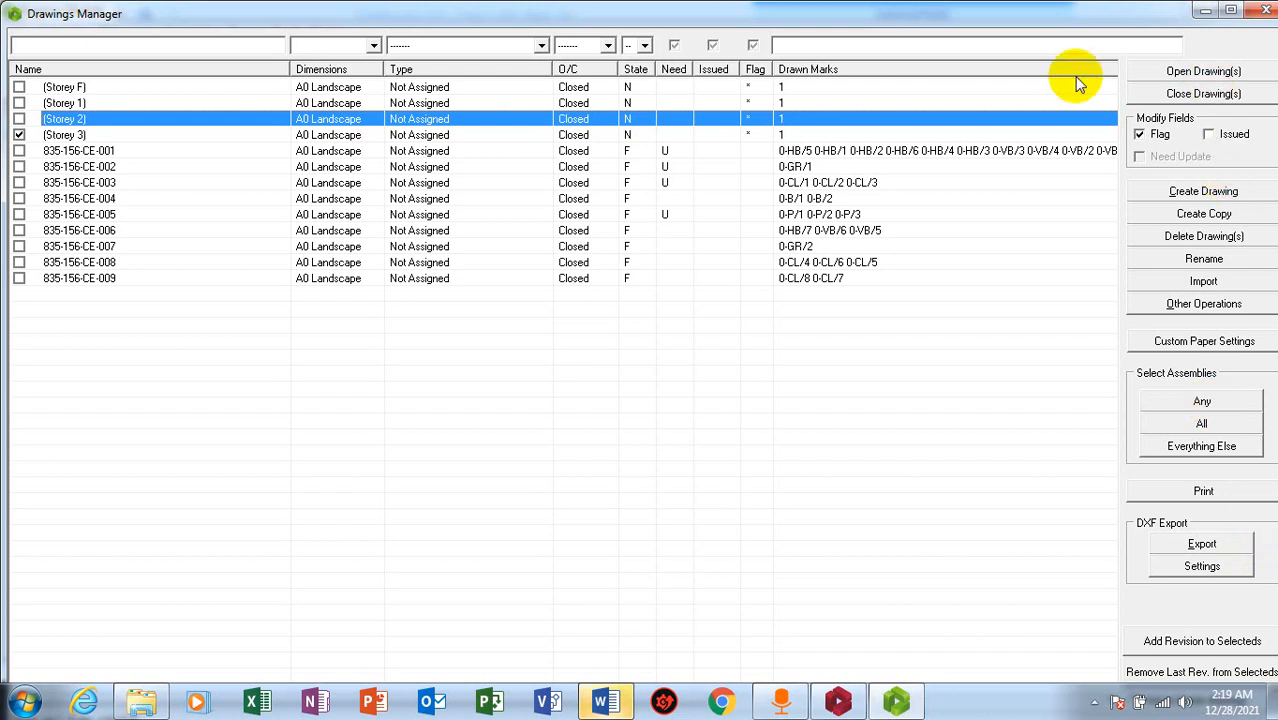
left_click(19, 87)
left_click(18, 103)
left_click(18, 119)
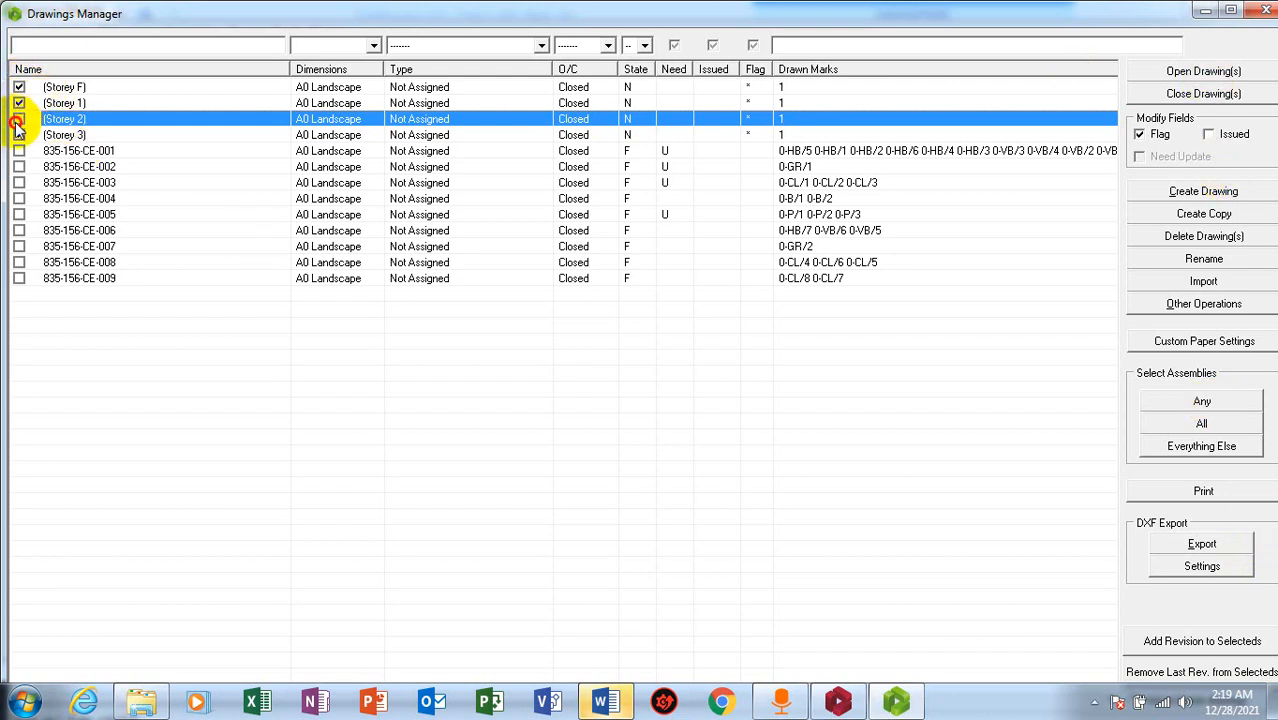
right_click(106, 214)
left_click(170, 305)
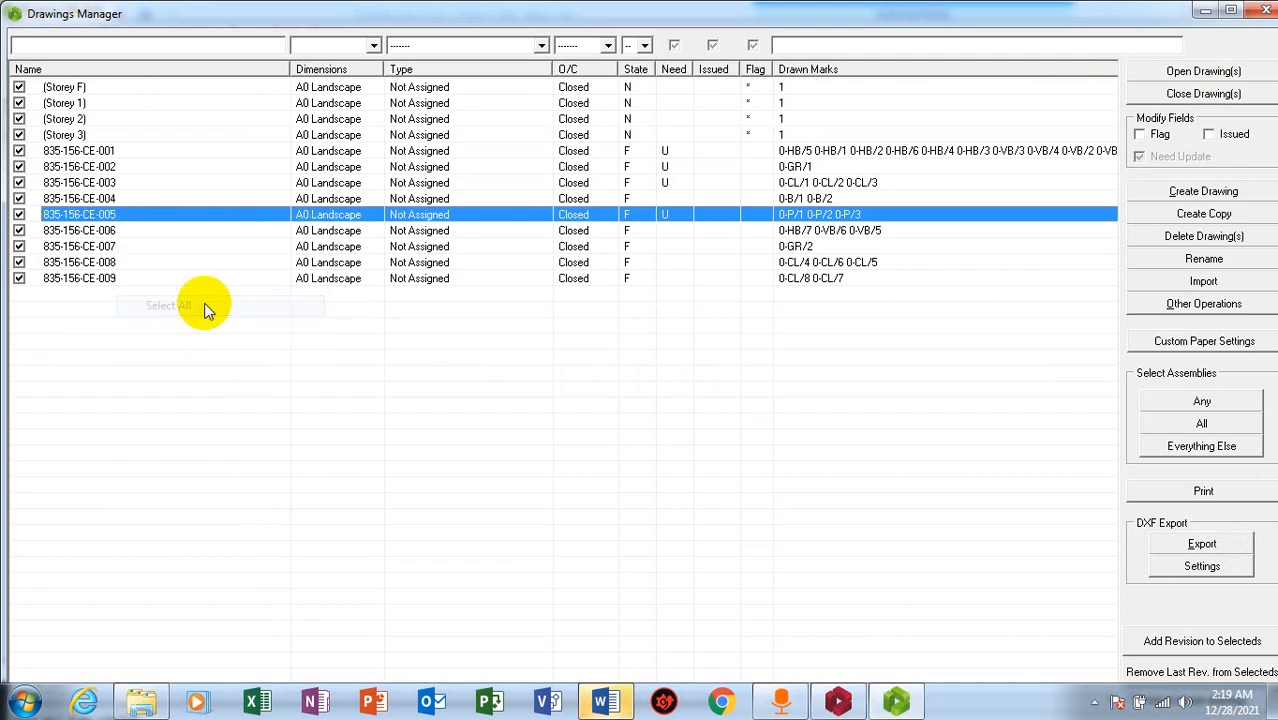
left_click(1226, 78)
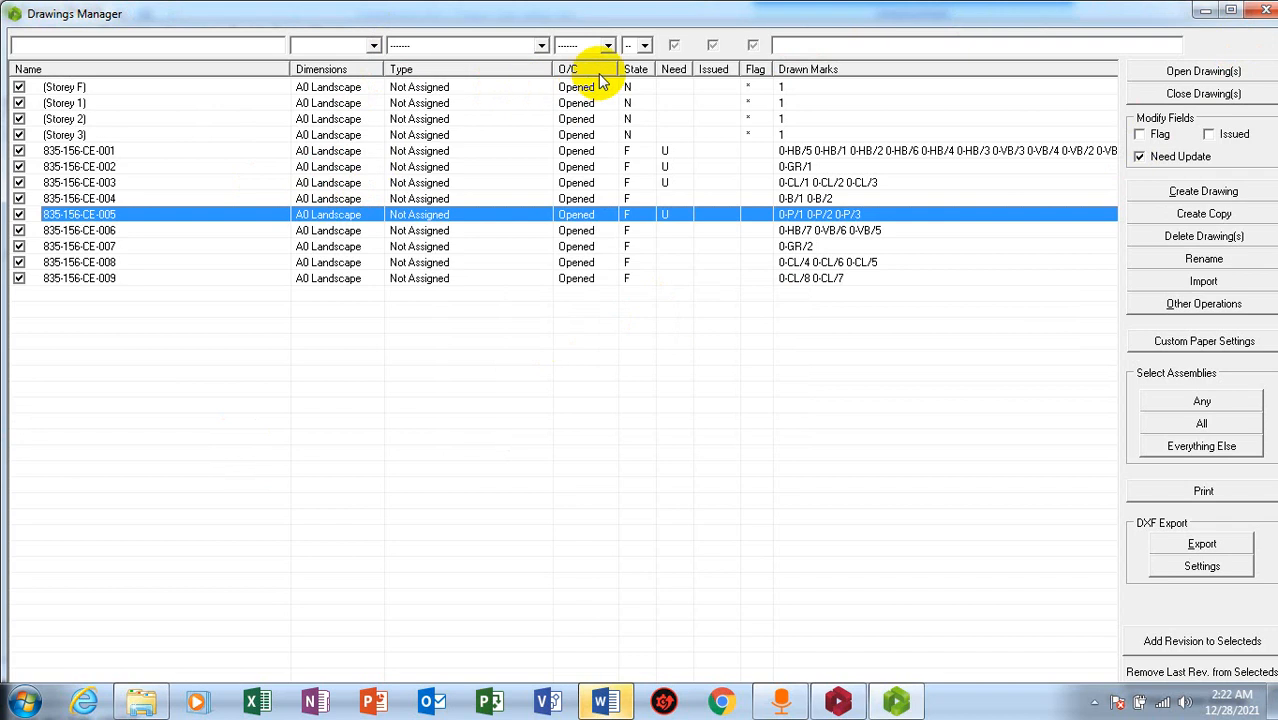
left_click(1263, 12)
Examine the column assembly views, dimensions and weld symbols of CL/8 on drawing 835-156-CE-009
left_click(605, 357)
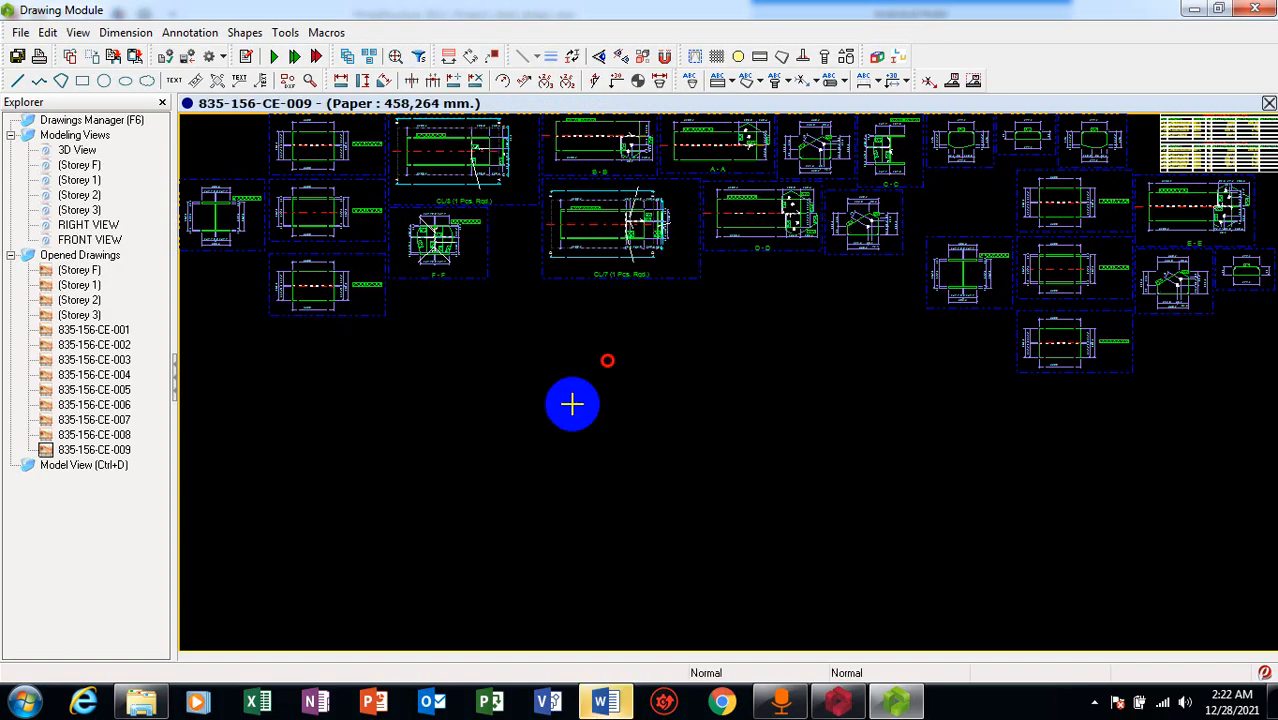
scroll(610, 417, "down", 5)
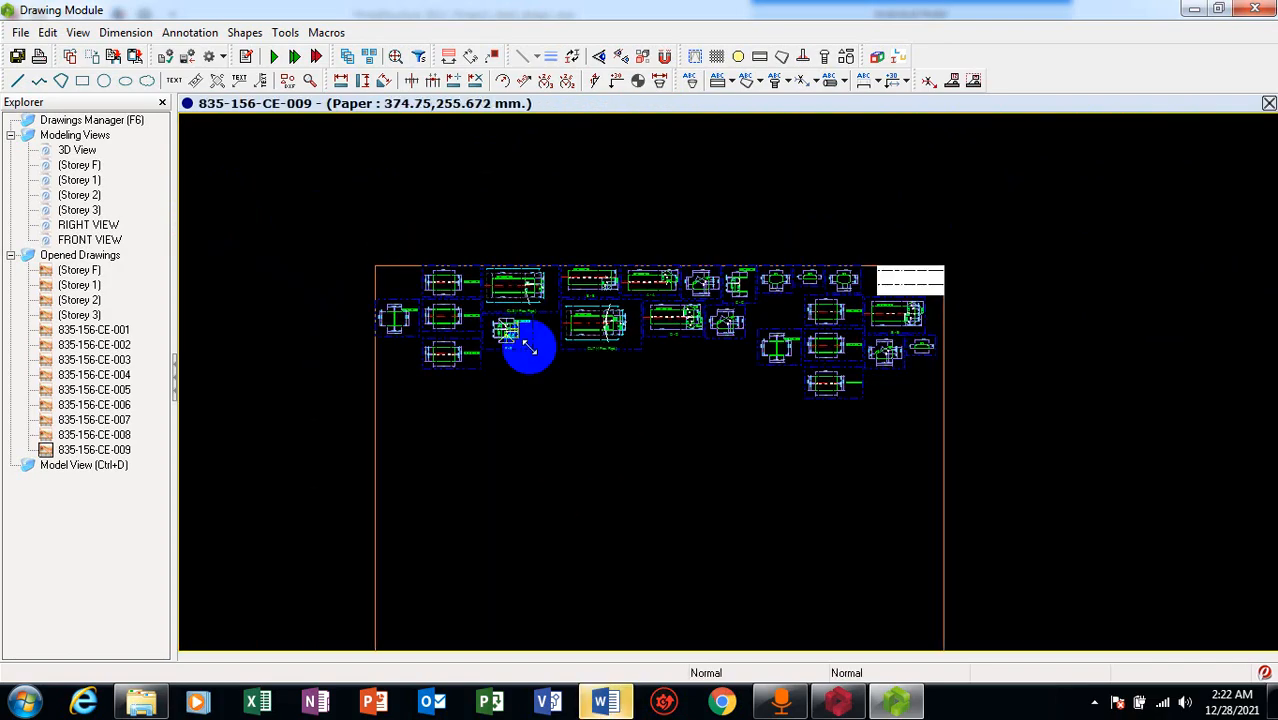
scroll(508, 290, "up", 4)
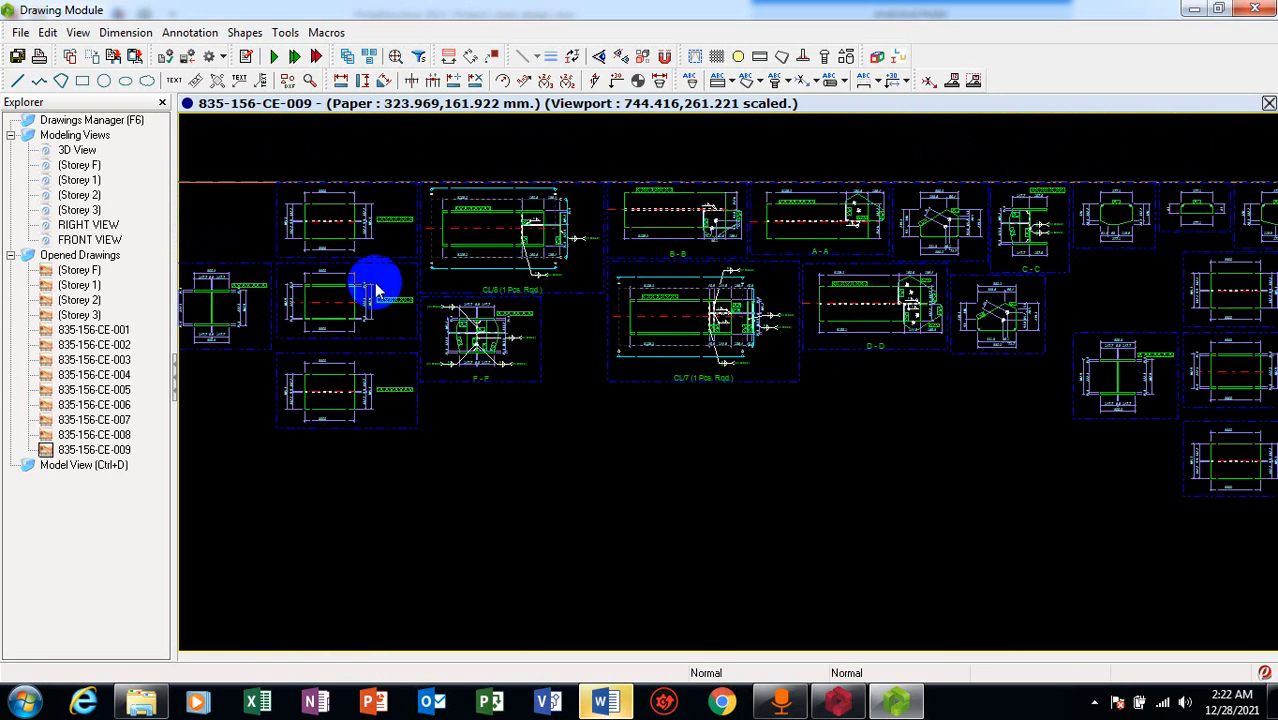
scroll(376, 290, "up", 4)
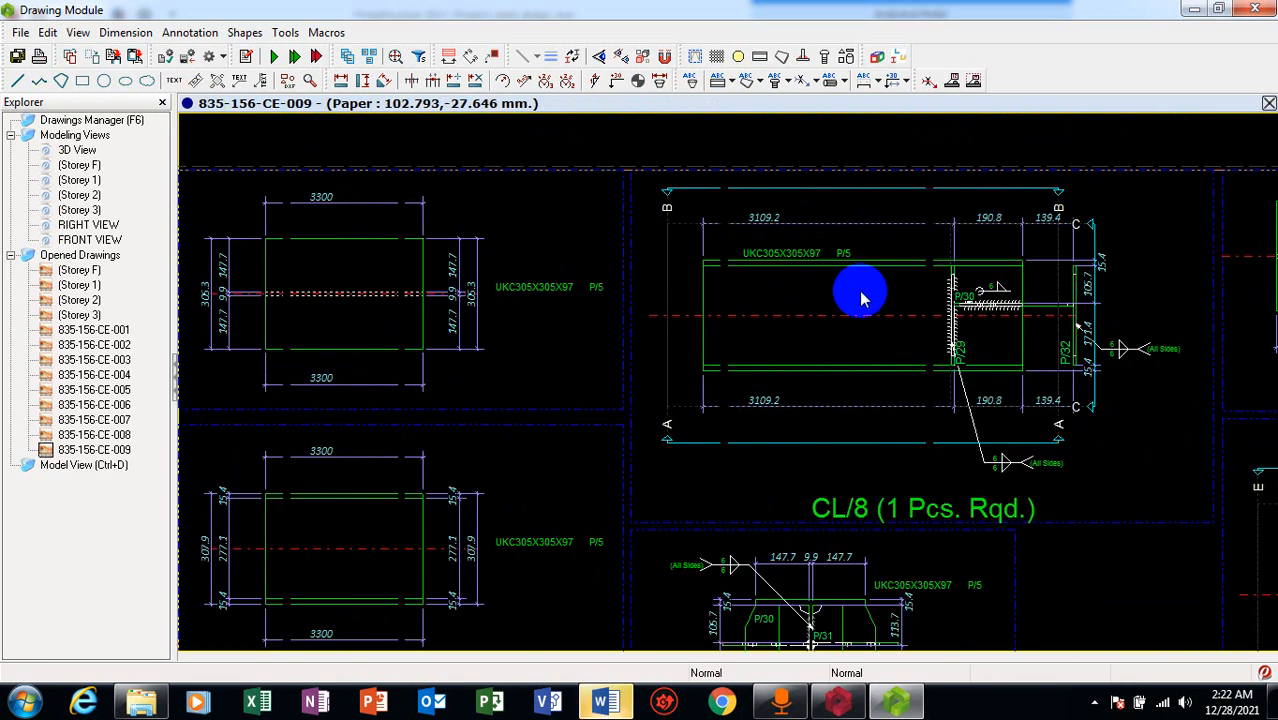
scroll(862, 297, "up", 3)
scroll(870, 271, "down", 4)
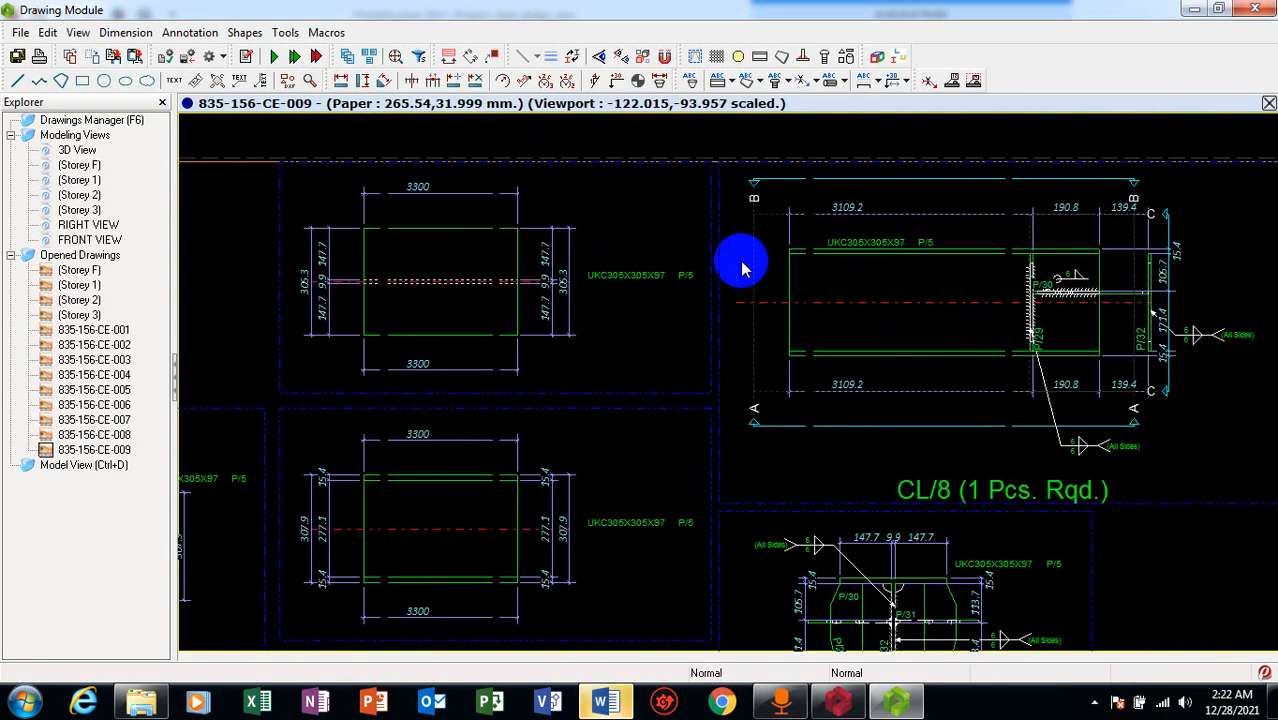
scroll(800, 418, "down", 3)
scroll(845, 515, "up", 4)
scroll(862, 508, "up", 3)
scroll(480, 270, "down", 3)
scroll(480, 270, "down", 2)
scroll(290, 330, "down", 4)
scroll(320, 358, "down", 3)
scroll(685, 262, "down", 2)
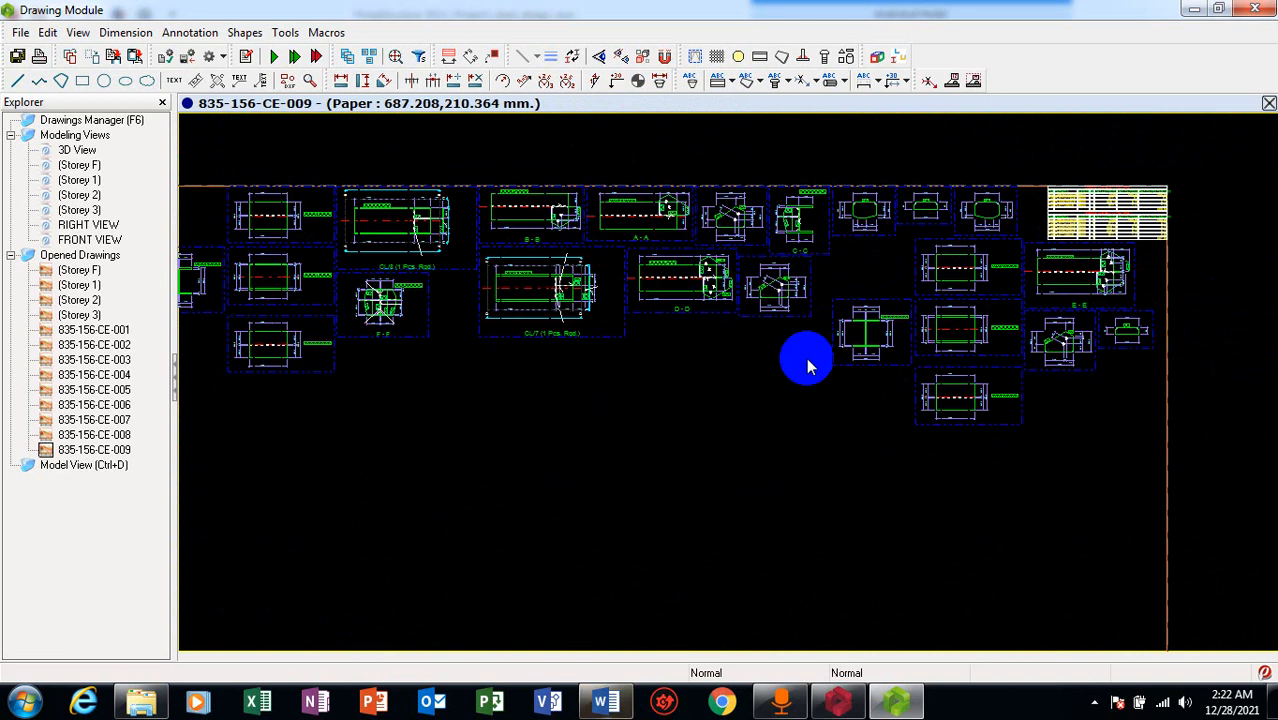
Inspect the material lists and the nearby plate details on drawing 835-156-CE-009
scroll(1175, 165, "up", 3)
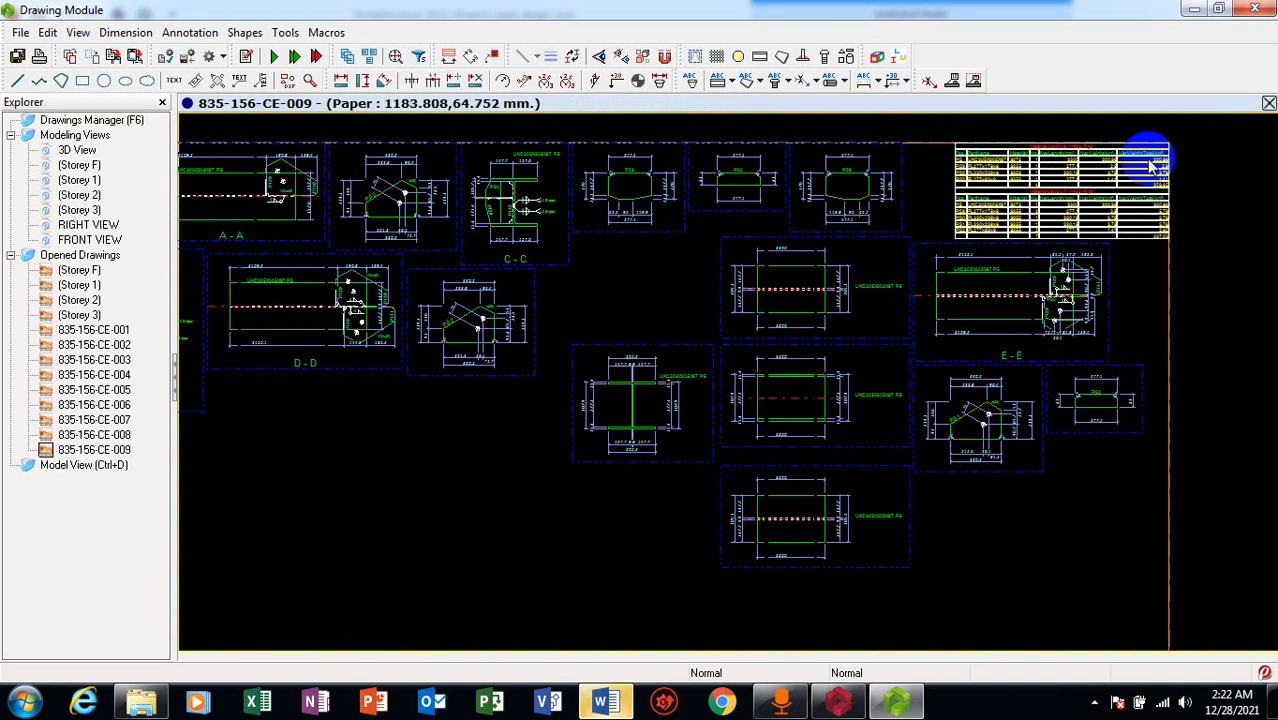
scroll(1150, 168, "up", 1)
scroll(1005, 168, "up", 4)
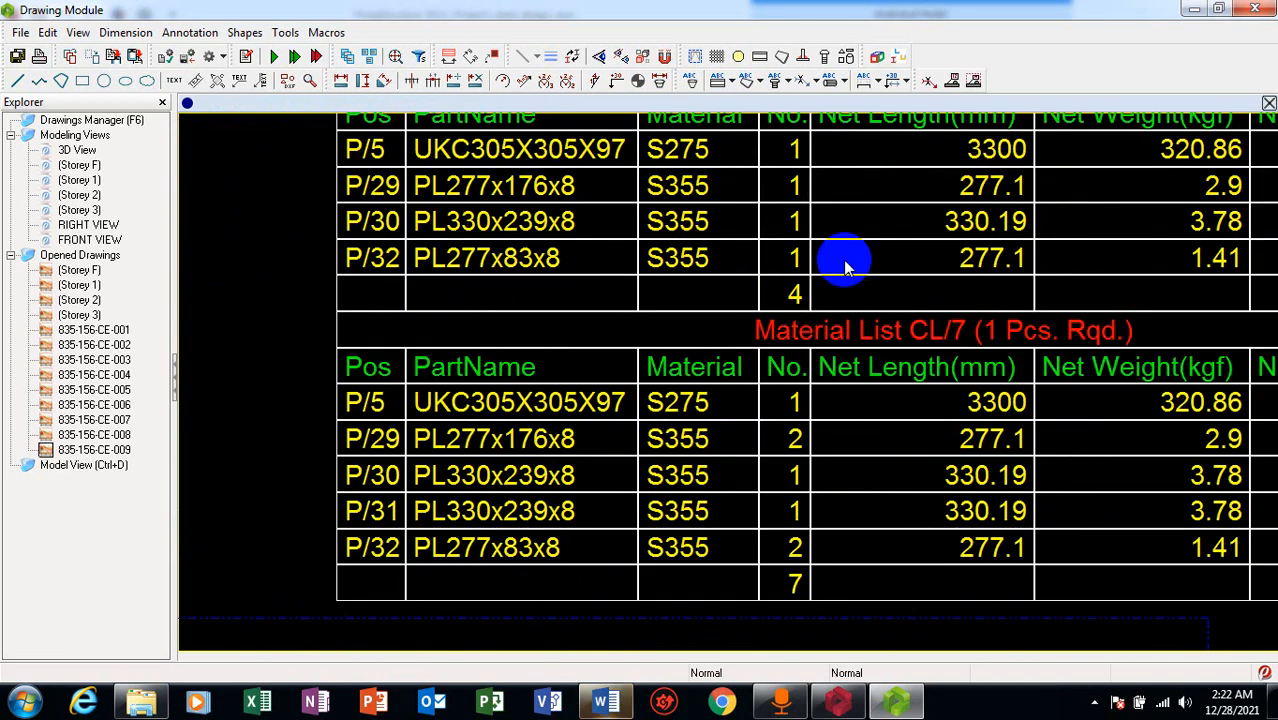
scroll(1000, 235, "down", 1)
scroll(1150, 228, "down", 1)
scroll(562, 371, "down", 1)
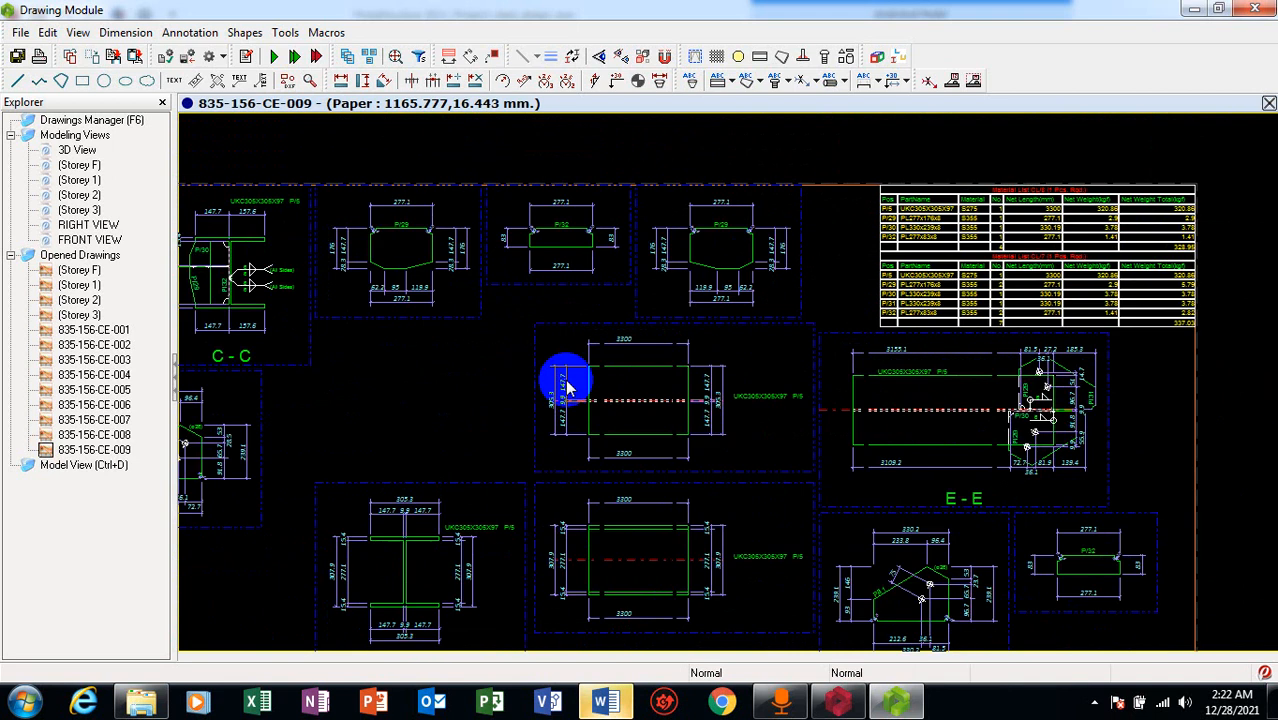
scroll(191, 385, "down", 1)
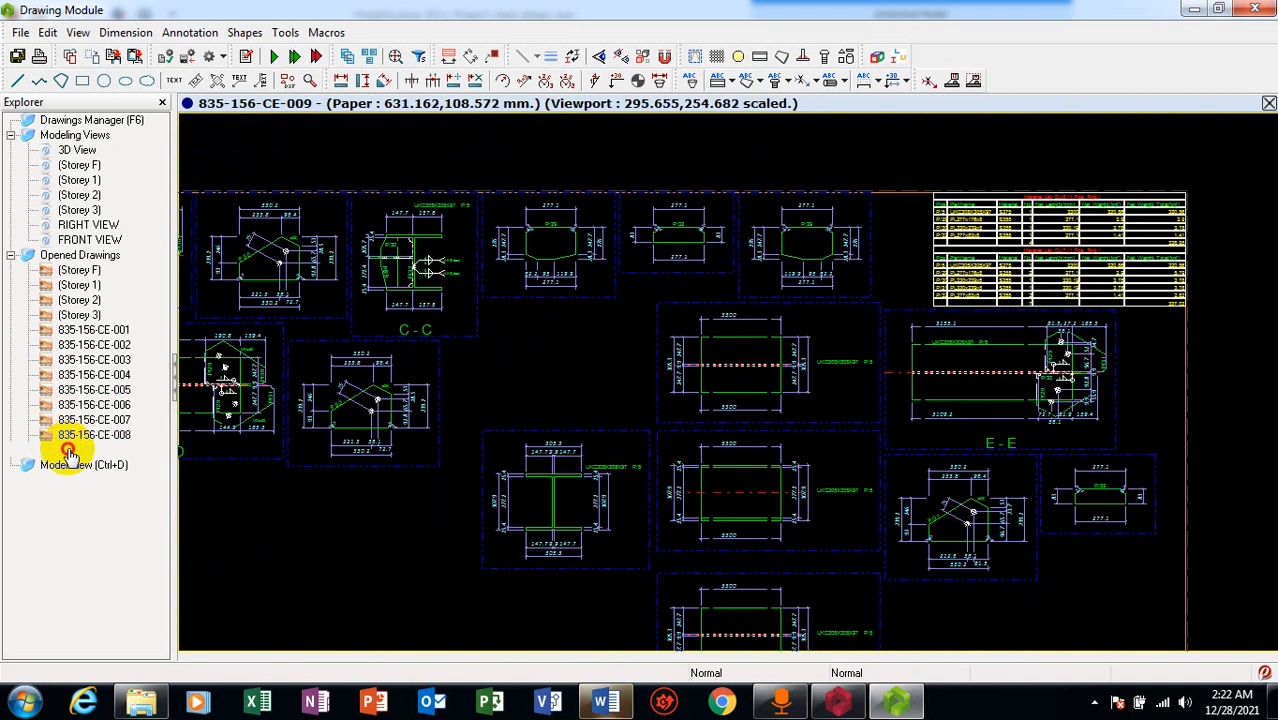
Switch to drawing 835-156-CE-008 and examine the CL/4 column elevation and its section B-B
left_click(68, 452)
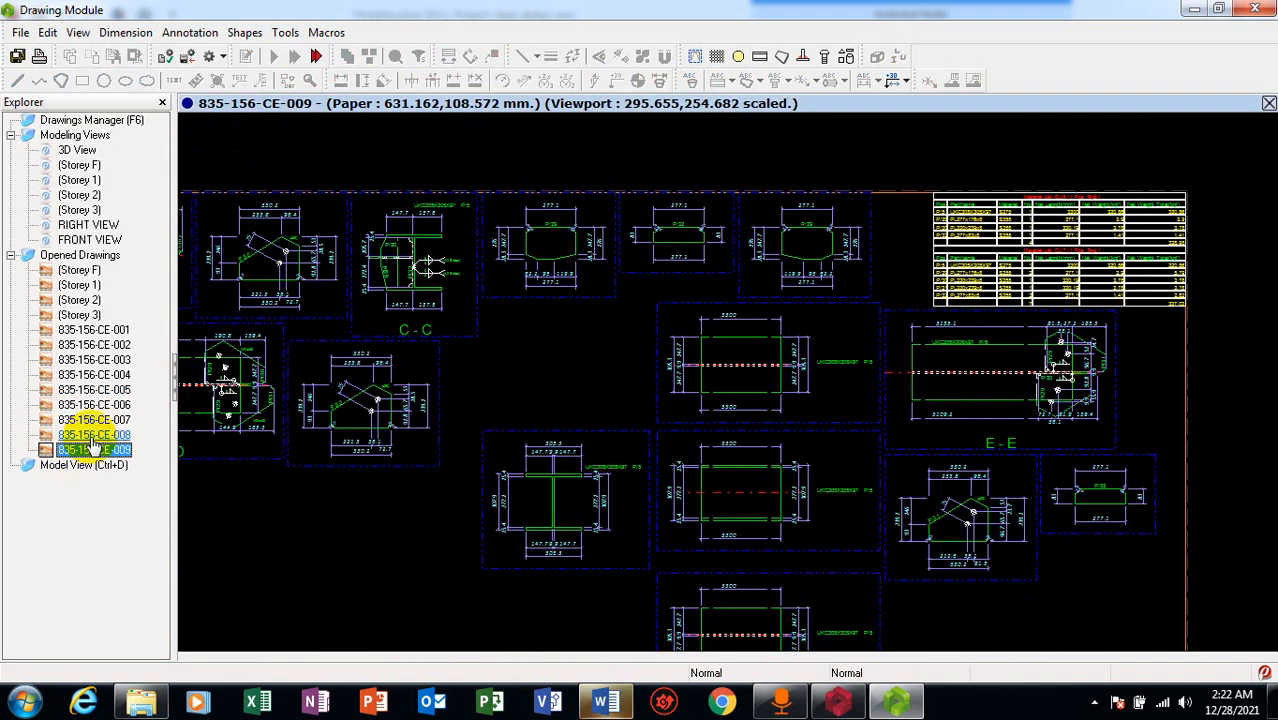
left_click(105, 435)
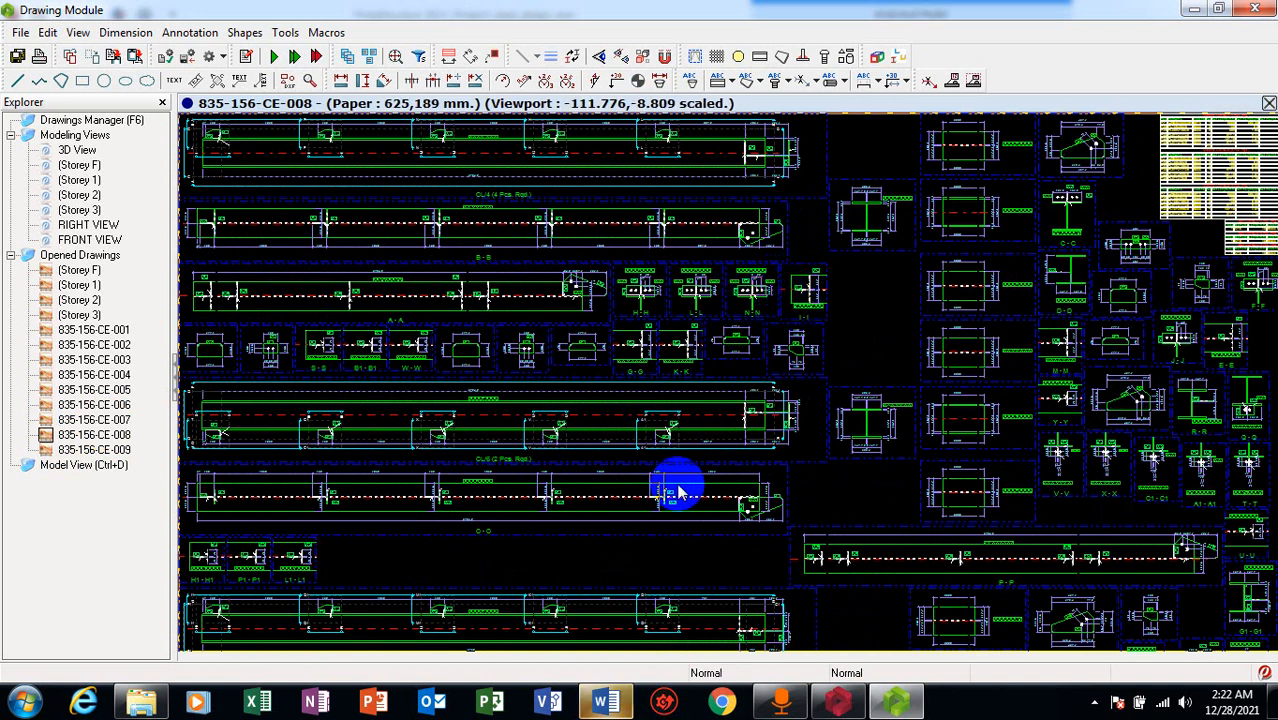
scroll(590, 560, "down", 1)
scroll(613, 357, "down", 1)
scroll(491, 271, "down", 2)
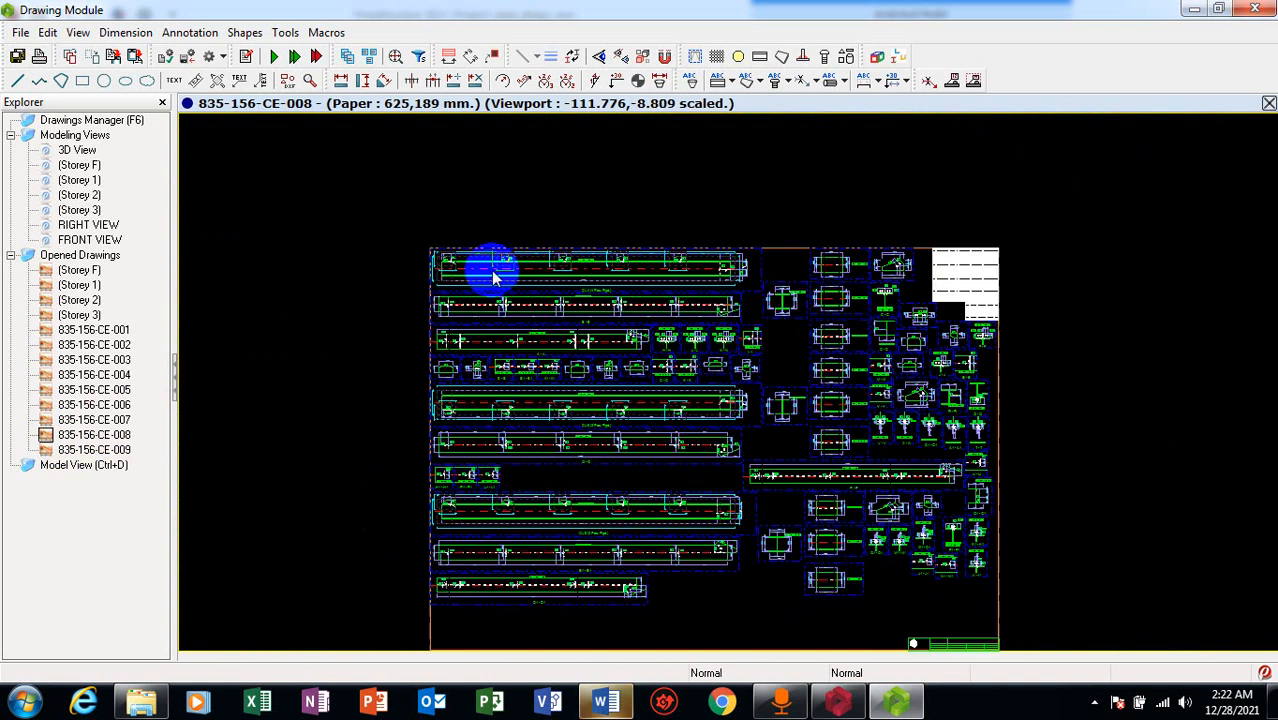
scroll(511, 261, "up", 1)
scroll(500, 214, "up", 3)
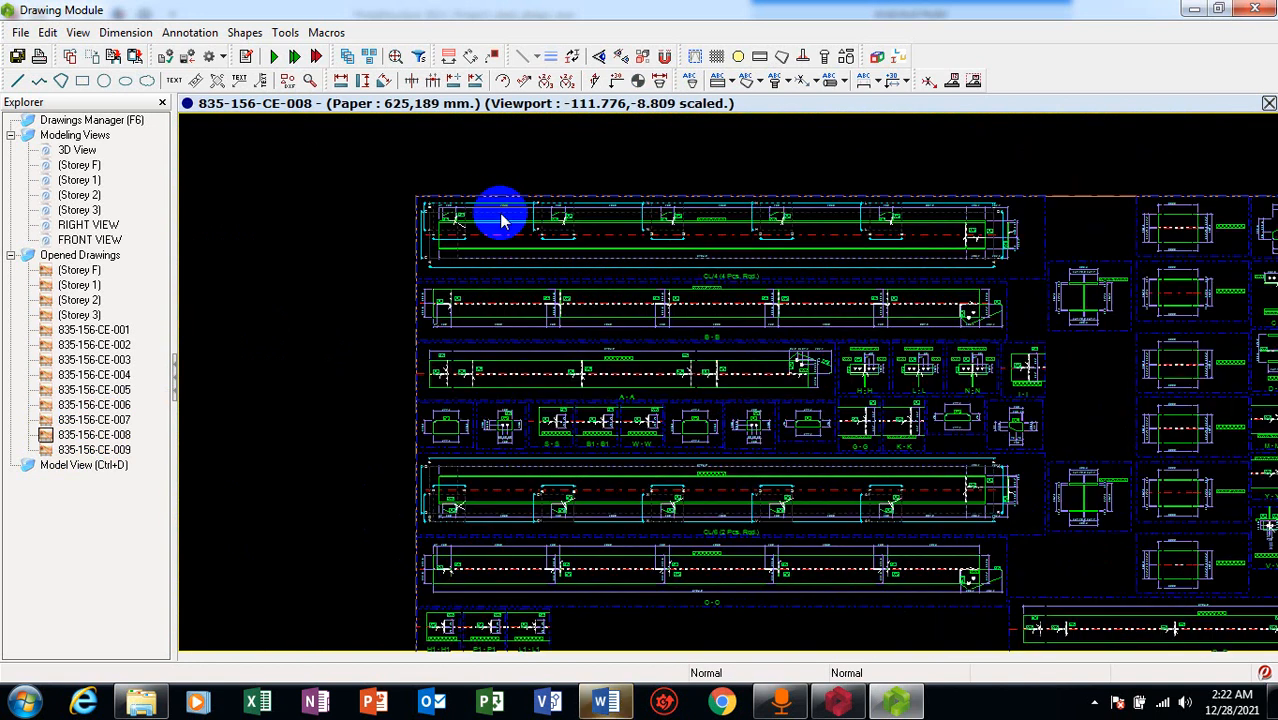
scroll(503, 212, "up", 2)
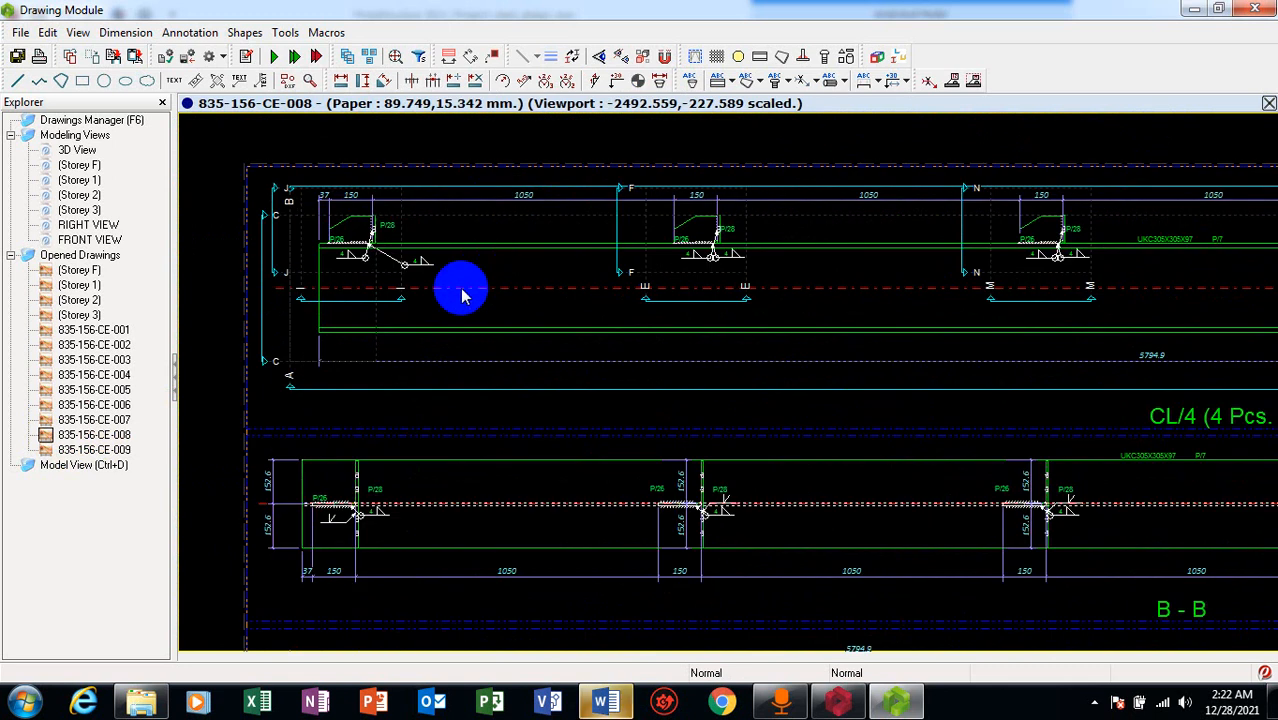
scroll(370, 315, "up", 1)
scroll(342, 285, "up", 1)
scroll(385, 243, "down", 3)
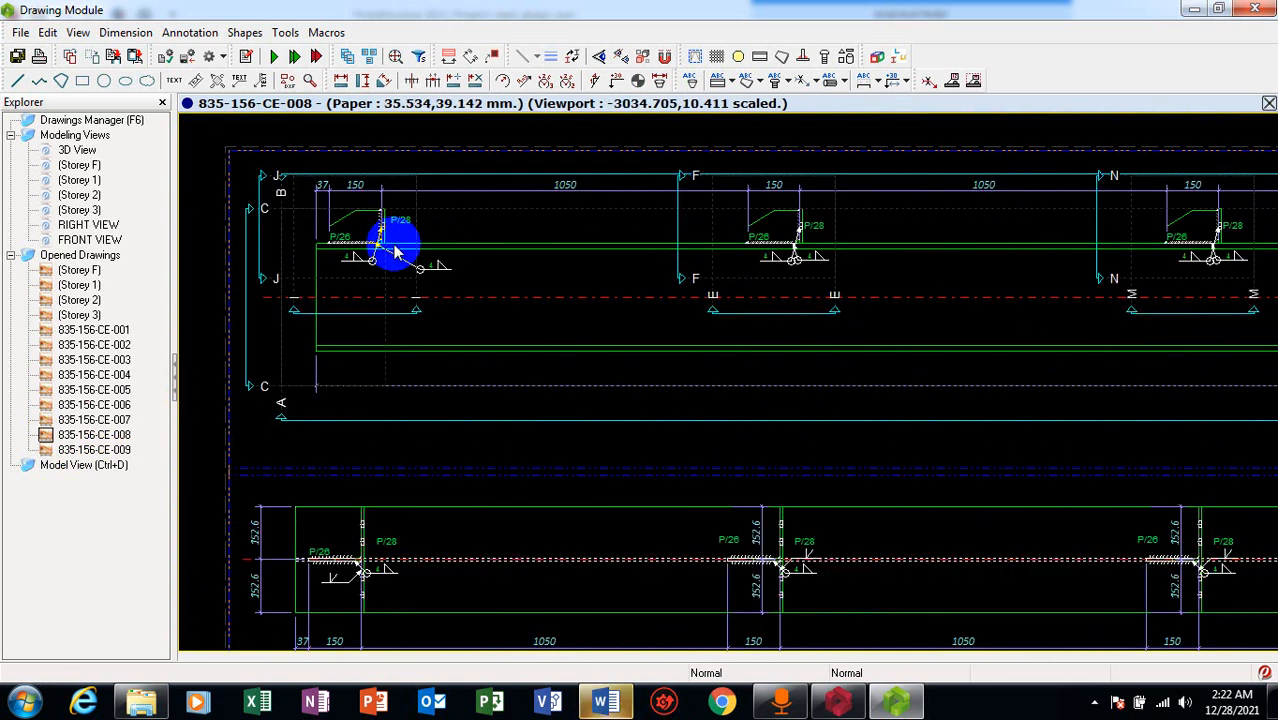
scroll(400, 250, "down", 3)
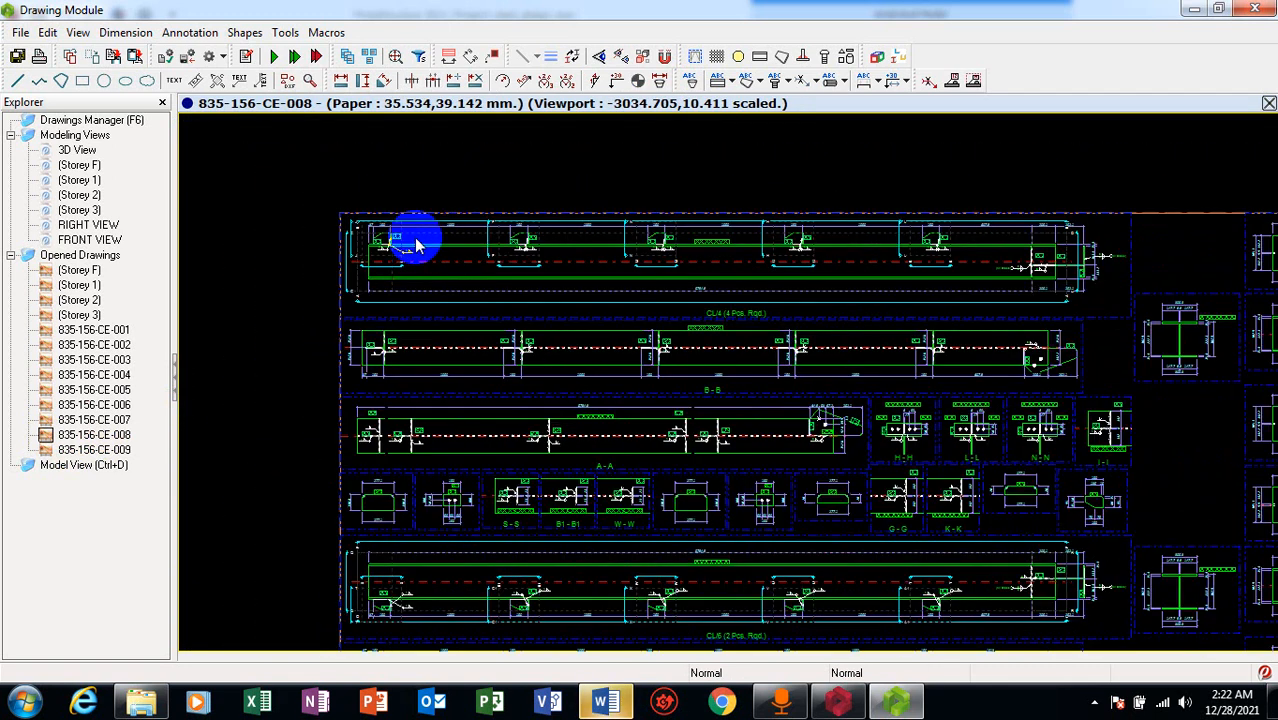
scroll(285, 380, "down", 1)
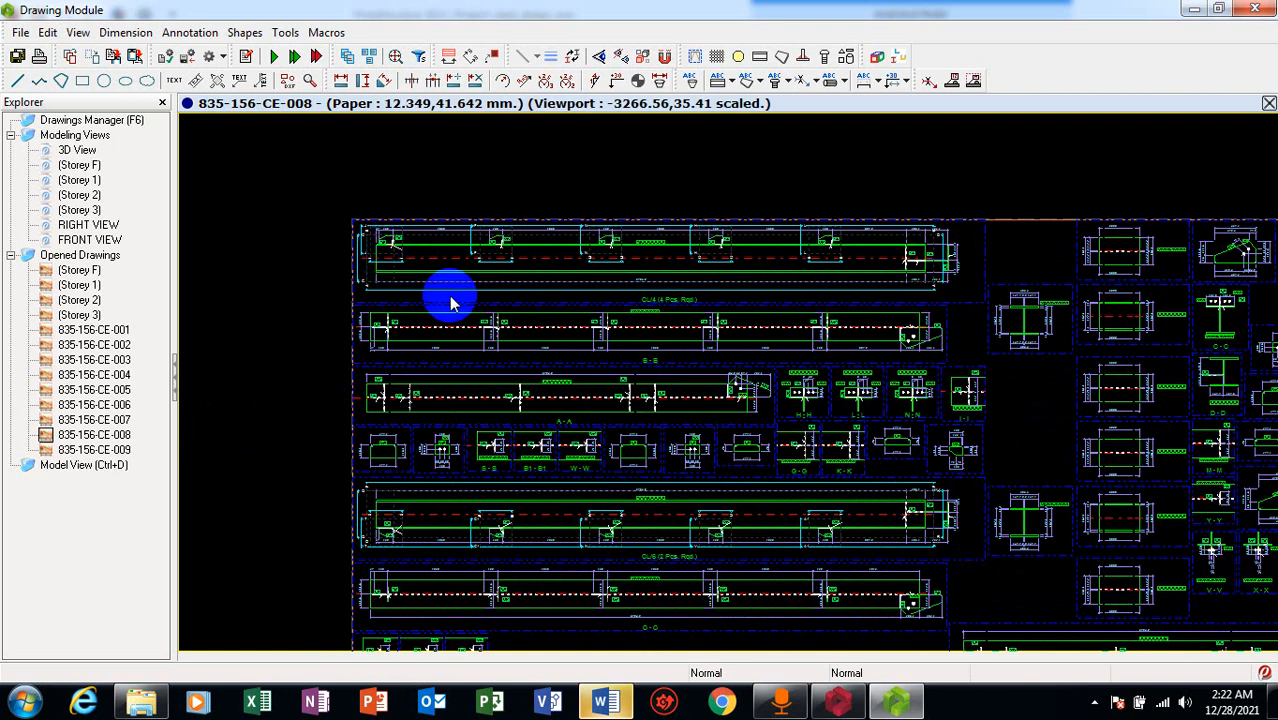
scroll(1100, 445, "down", 1)
scroll(1190, 350, "down", 1)
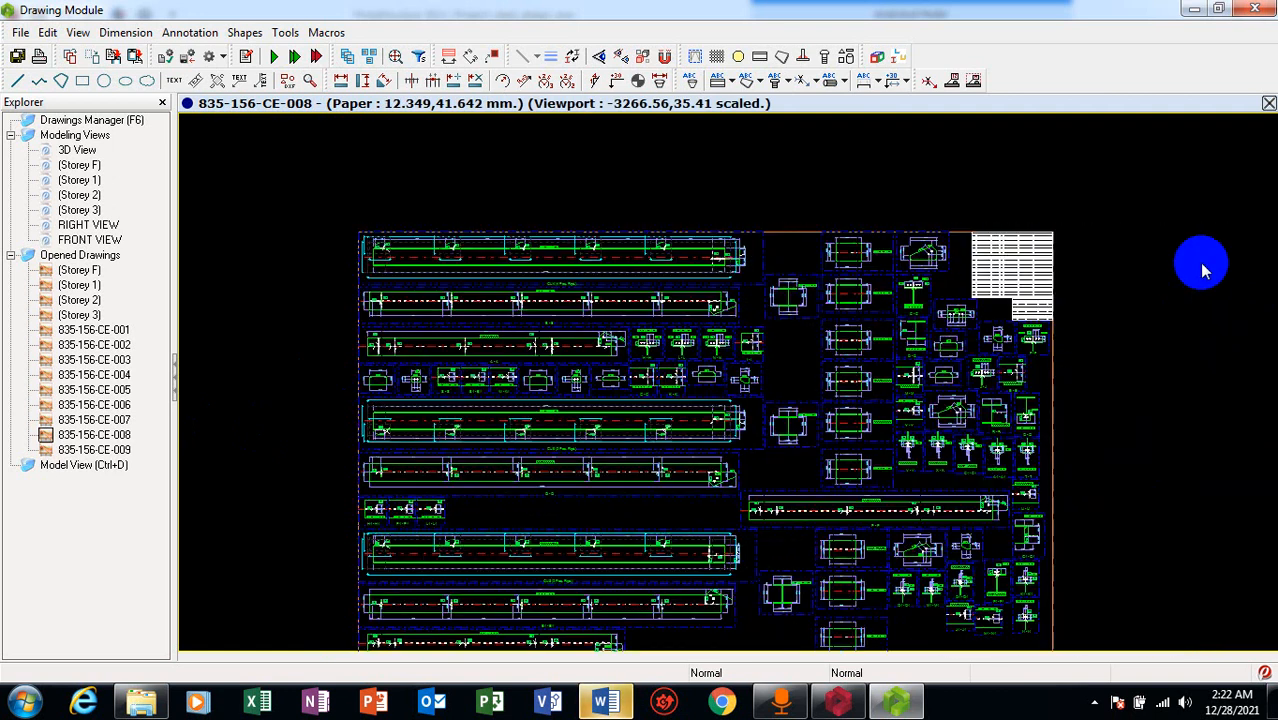
Inspect the individual plate details, including P/28, P/33 and P/26, on drawing 835-156-CE-008
scroll(1075, 300, "up", 1)
scroll(900, 200, "up", 1)
scroll(868, 197, "up", 1)
scroll(868, 197, "up", 3)
scroll(184, 382, "up", 3)
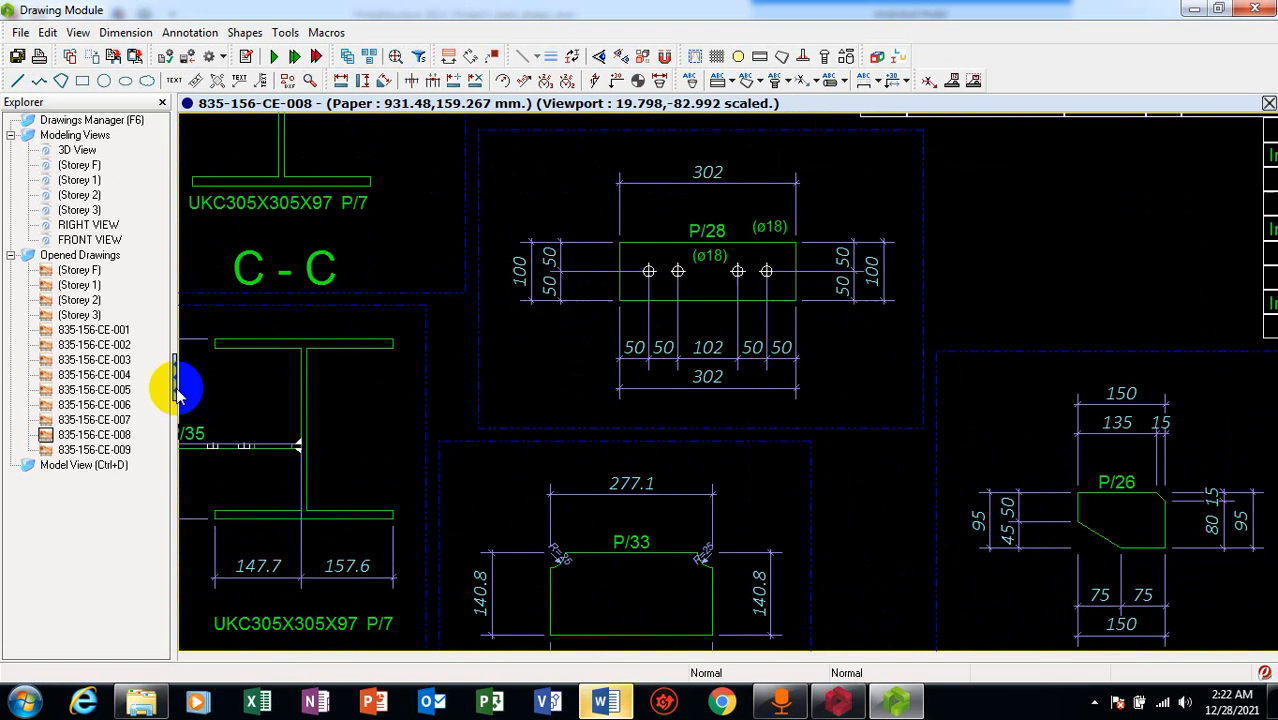
scroll(840, 214, "down", 2)
scroll(910, 250, "down", 1)
scroll(928, 285, "down", 2)
scroll(935, 298, "down", 3)
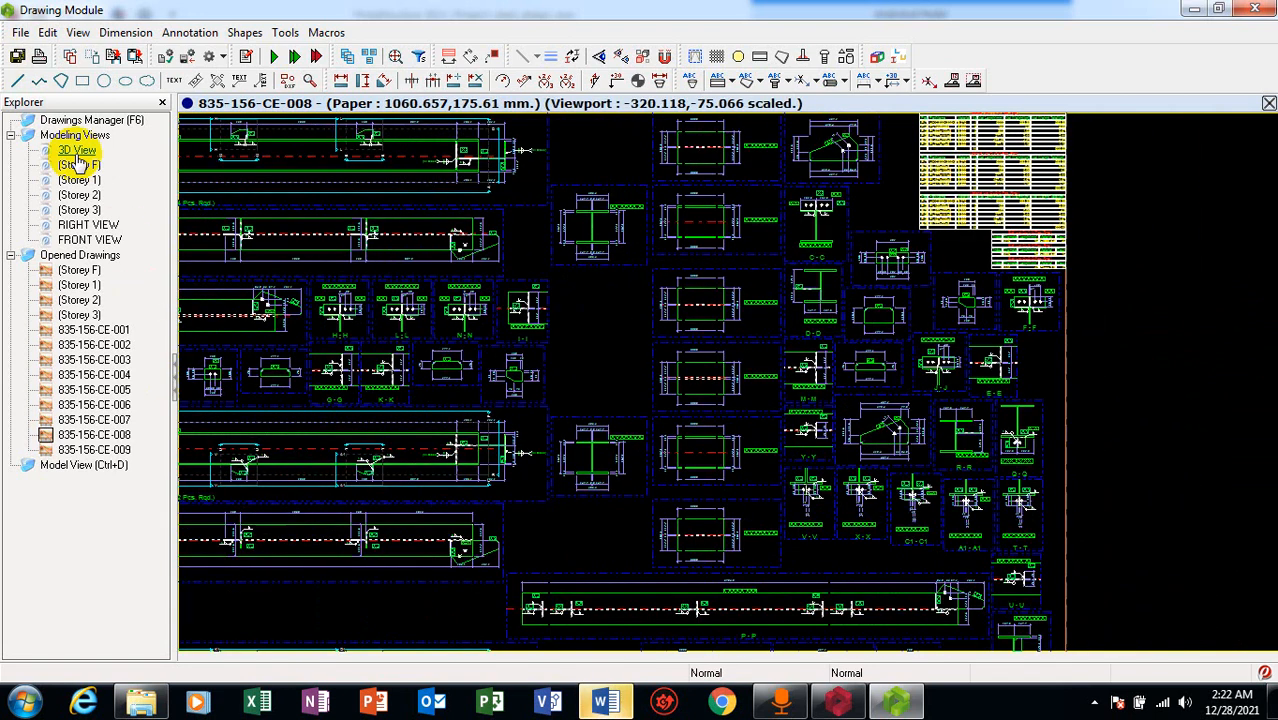
Review the opened storey drawings and assembly drawings 835-156-CE-001 to 835-156-CE-003, and select the 3D modeling view
left_click(80, 272)
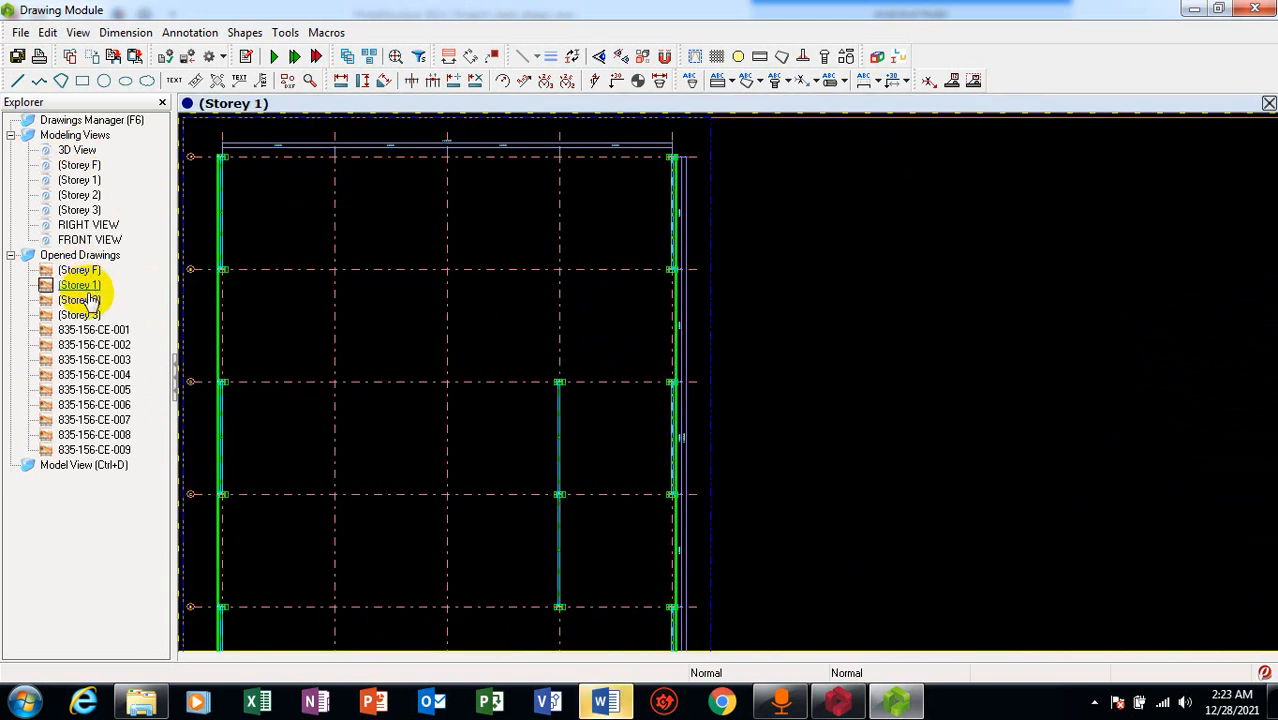
left_click(80, 300)
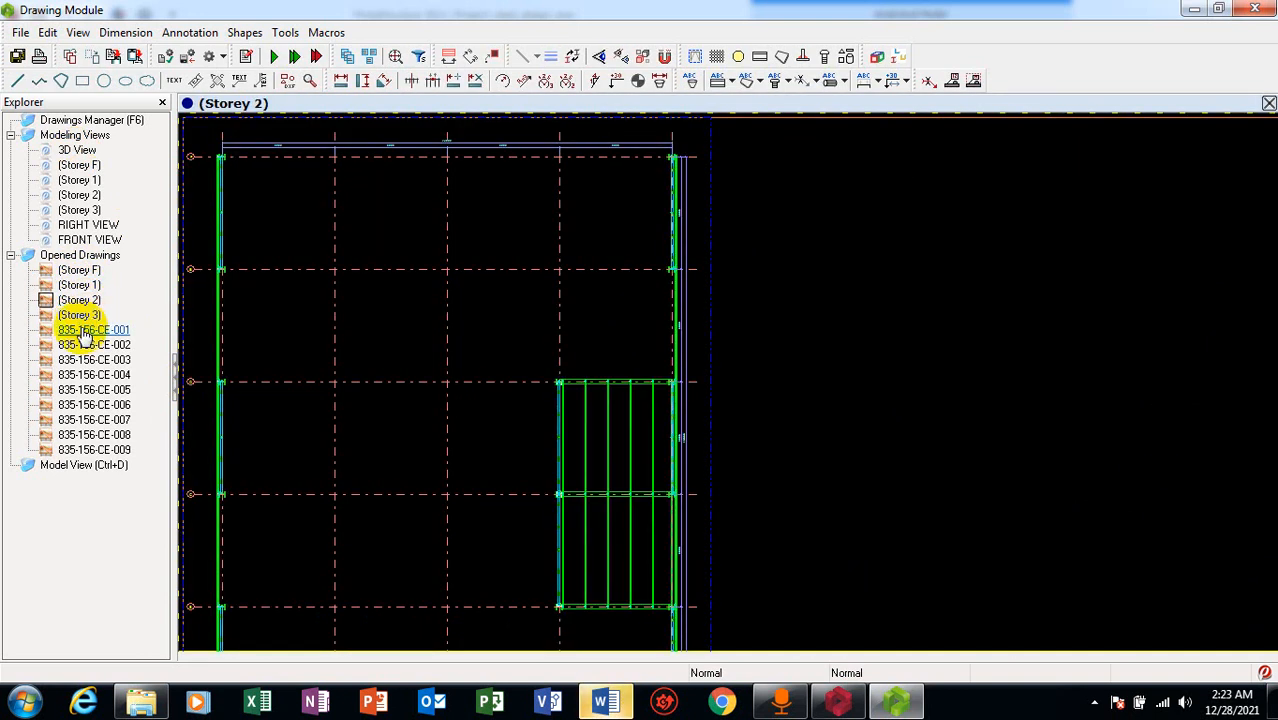
left_click(90, 331)
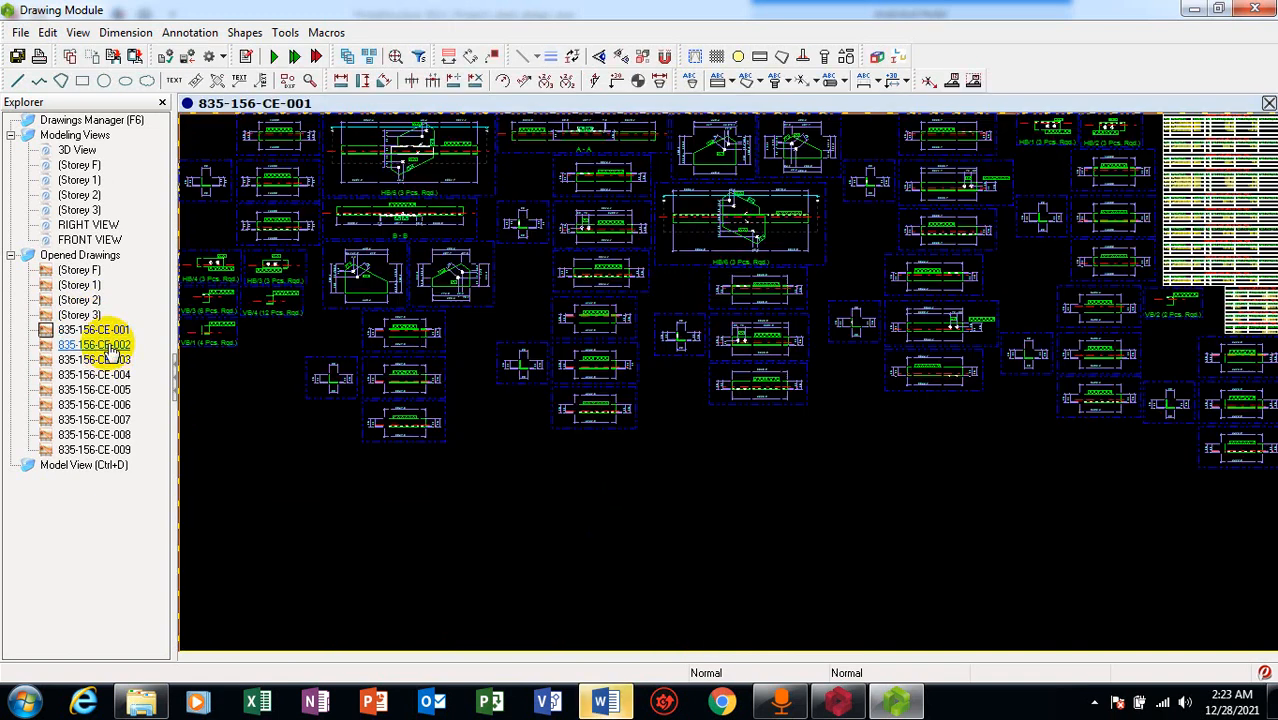
left_click(112, 346)
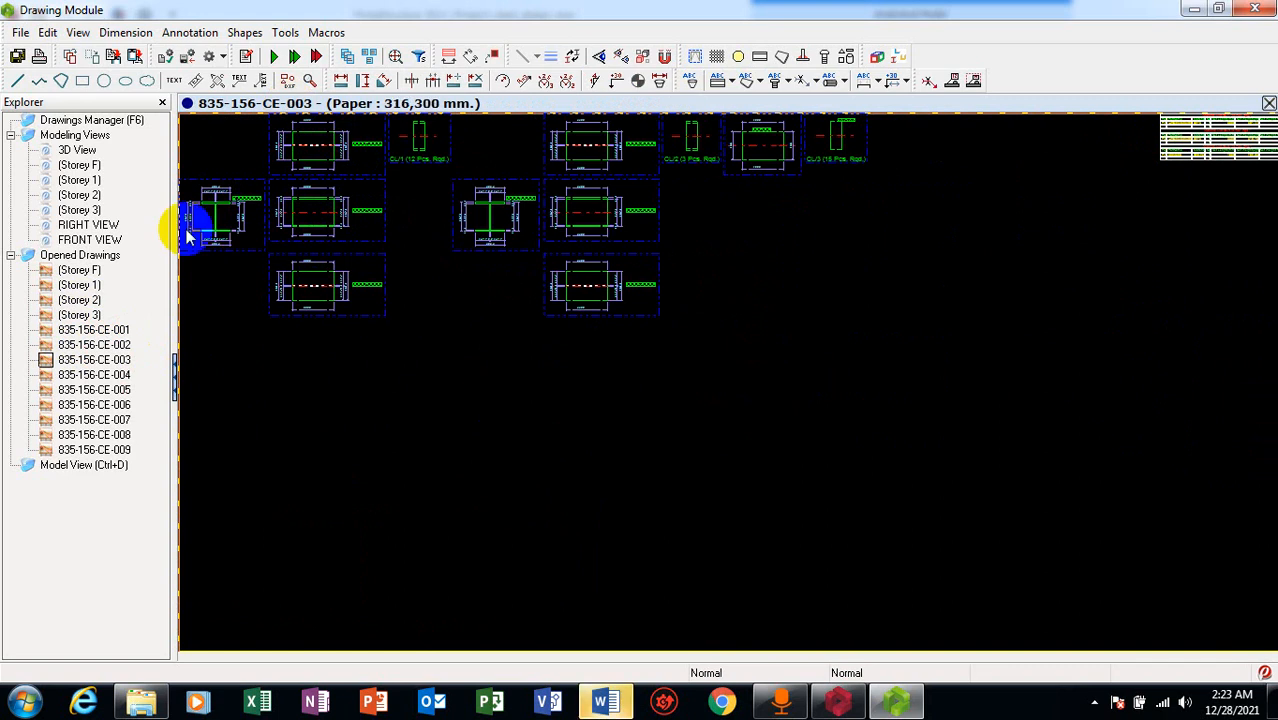
left_click(66, 151)
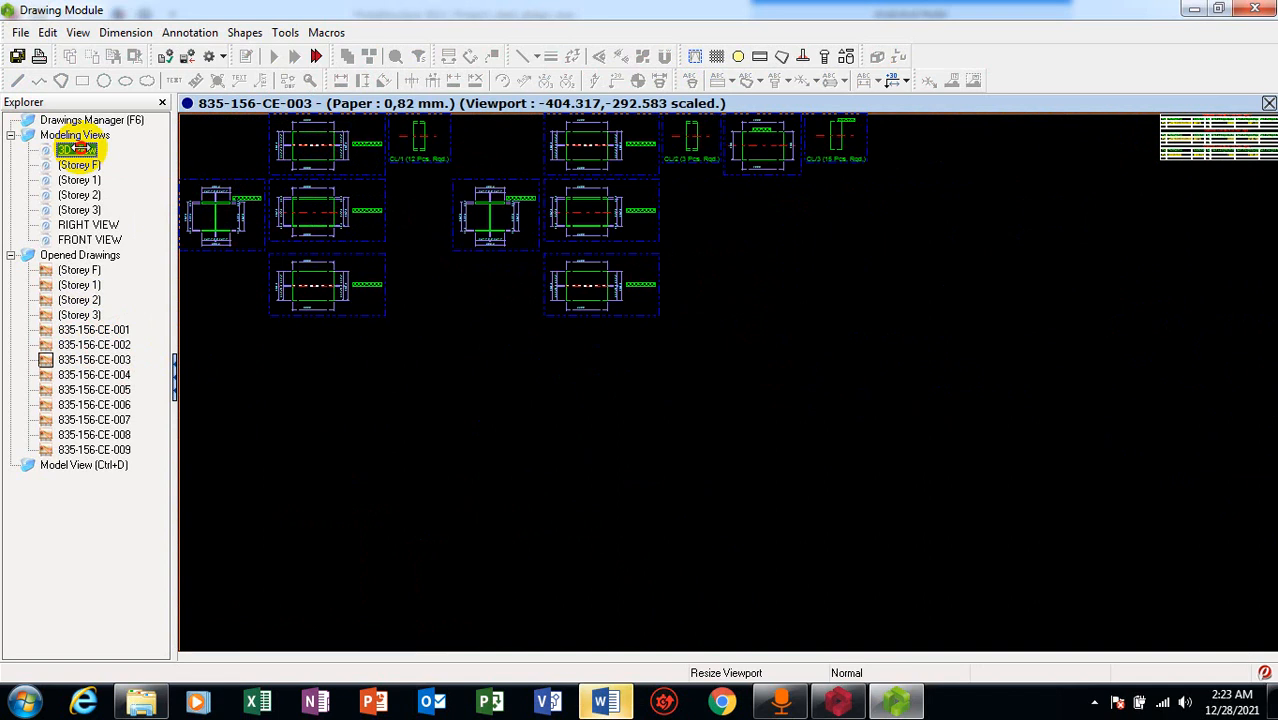
Leave drawing 835-156-CE-003 and return to the steel_design_new model view
left_click(76, 149)
left_click(520, 330)
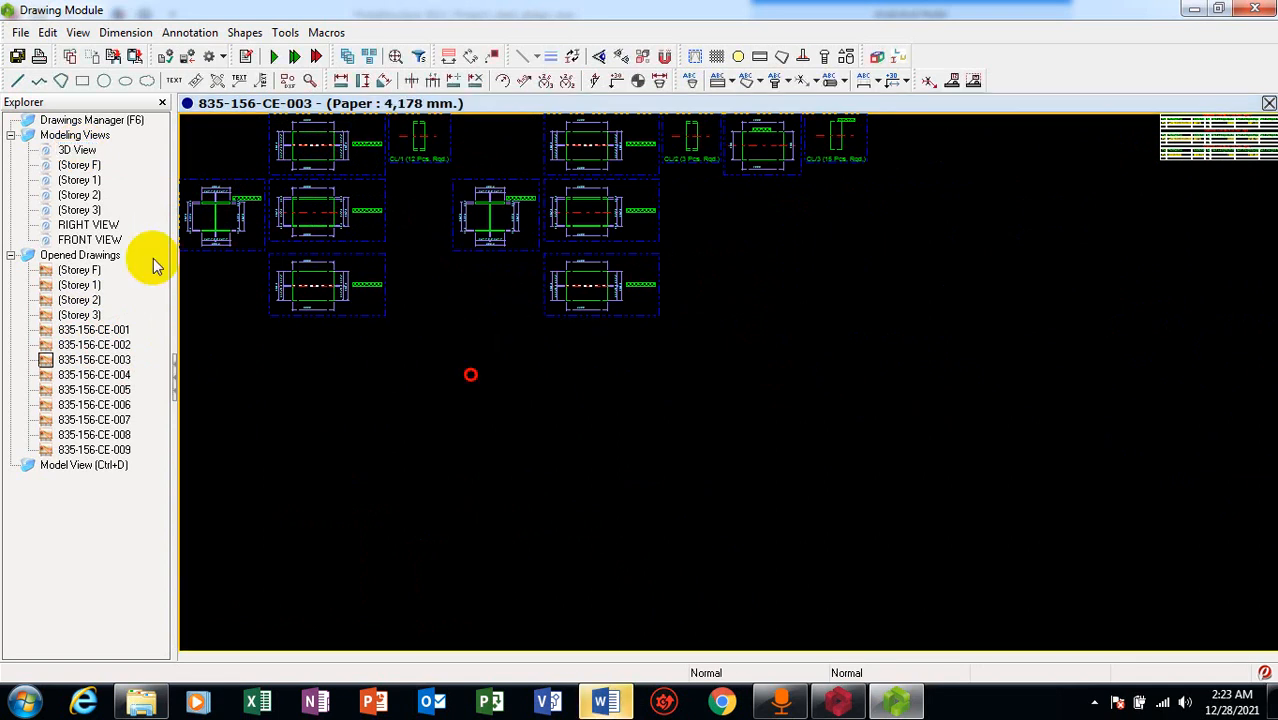
left_click(76, 149)
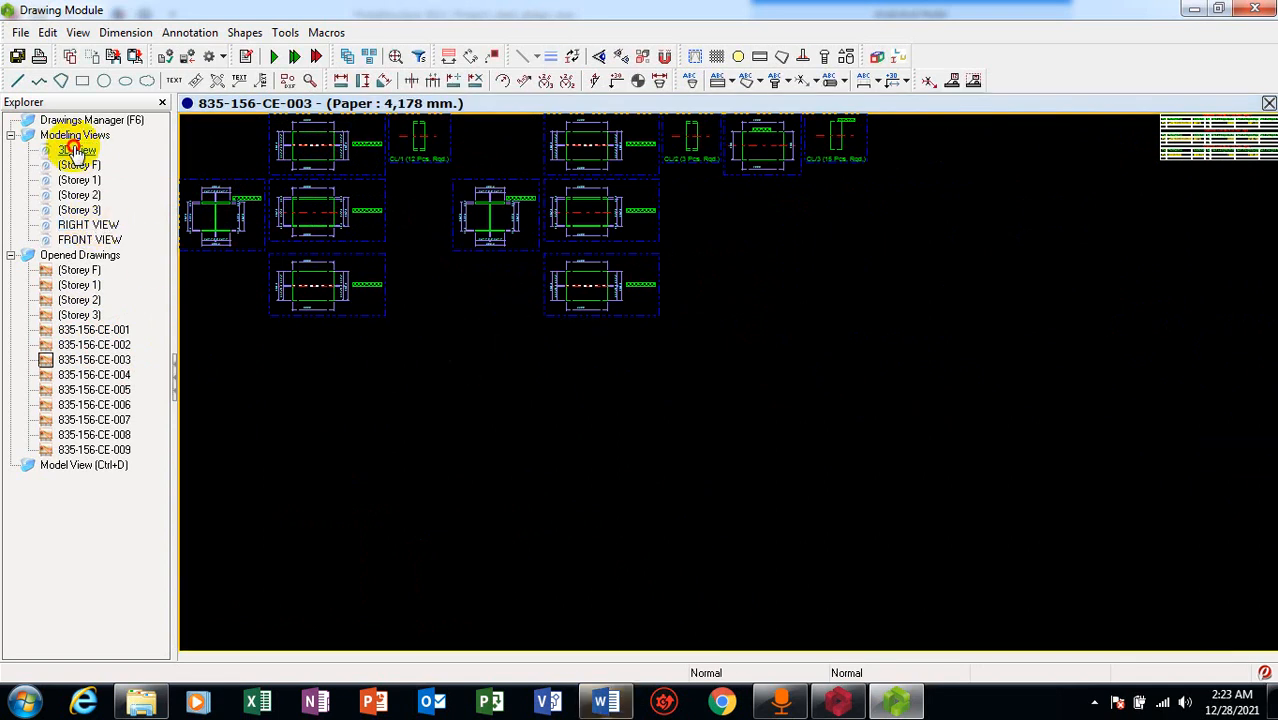
scroll(778, 490, "down", 3)
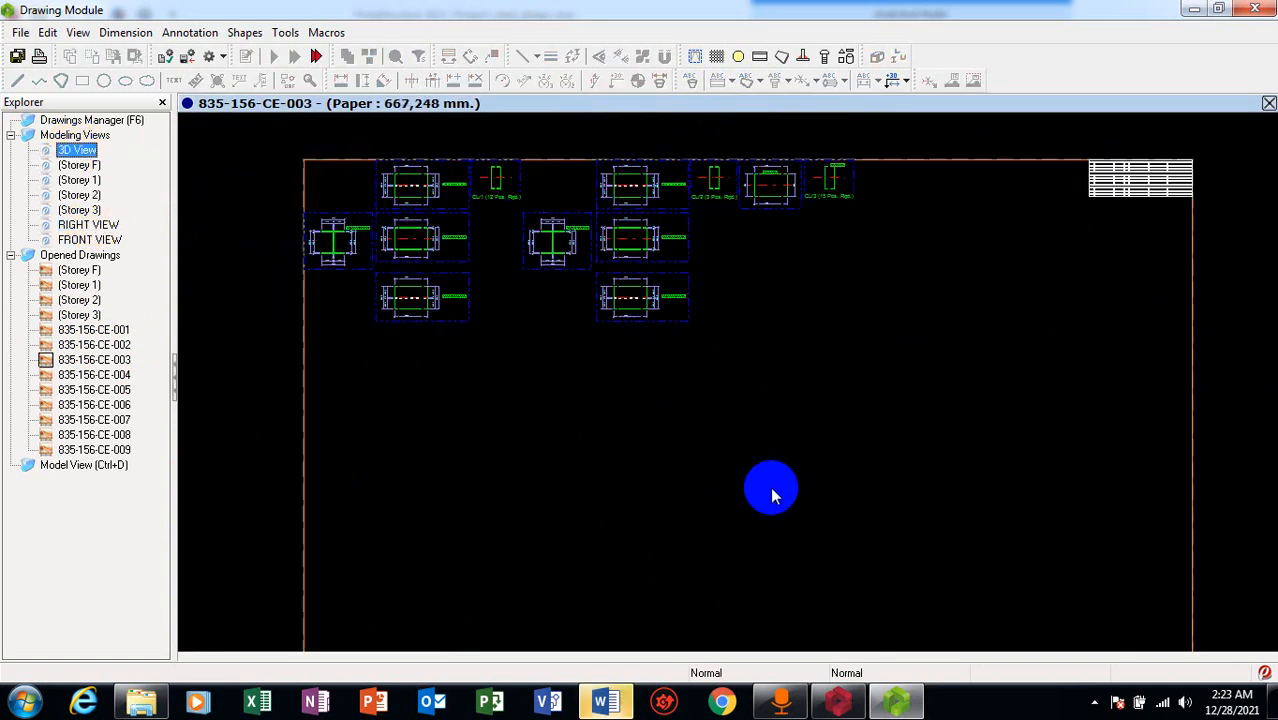
scroll(582, 425, "up", 1)
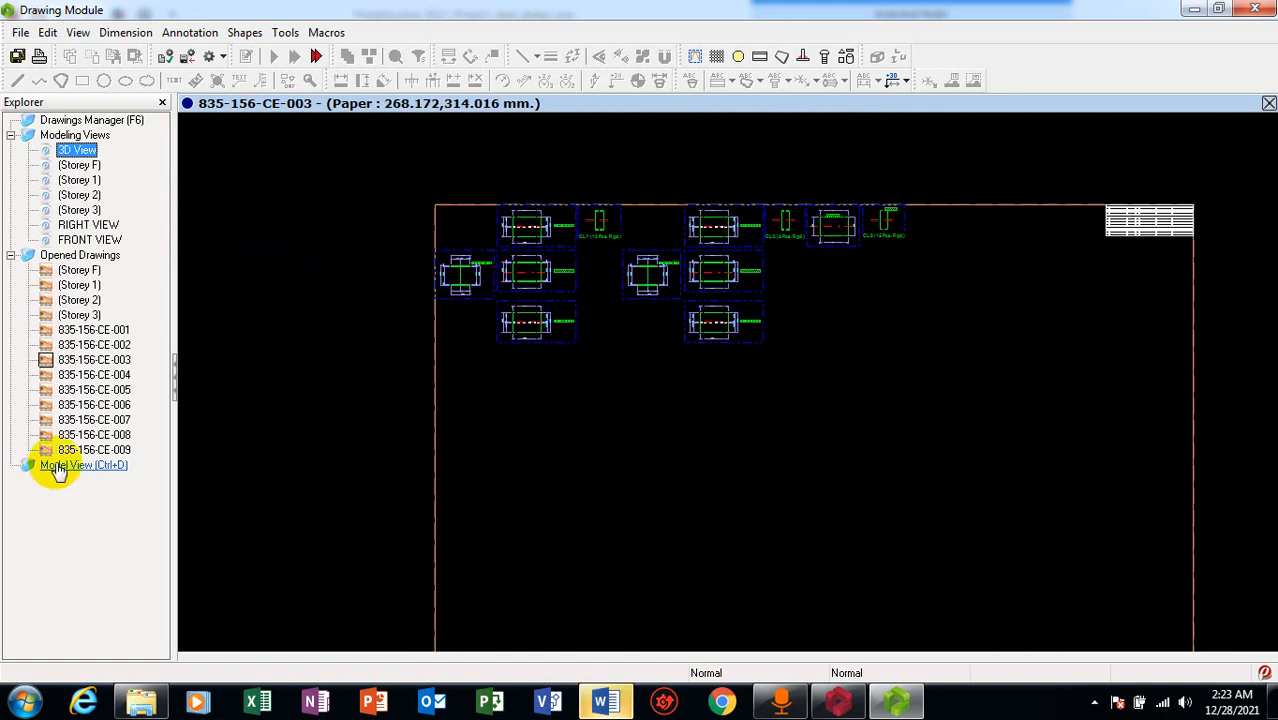
left_click(62, 466)
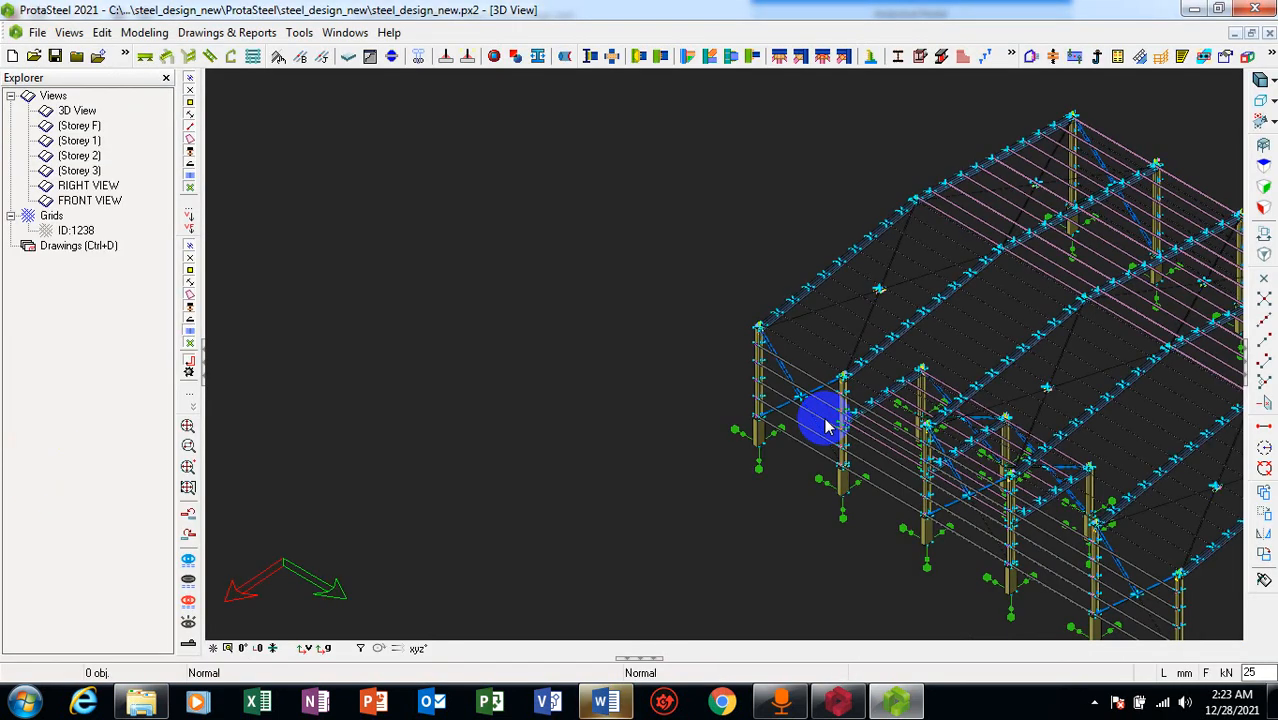
Examine the frame in the 3D view, then open and inspect the RIGHT VIEW and FRONT VIEW
scroll(400, 291, "down", 2)
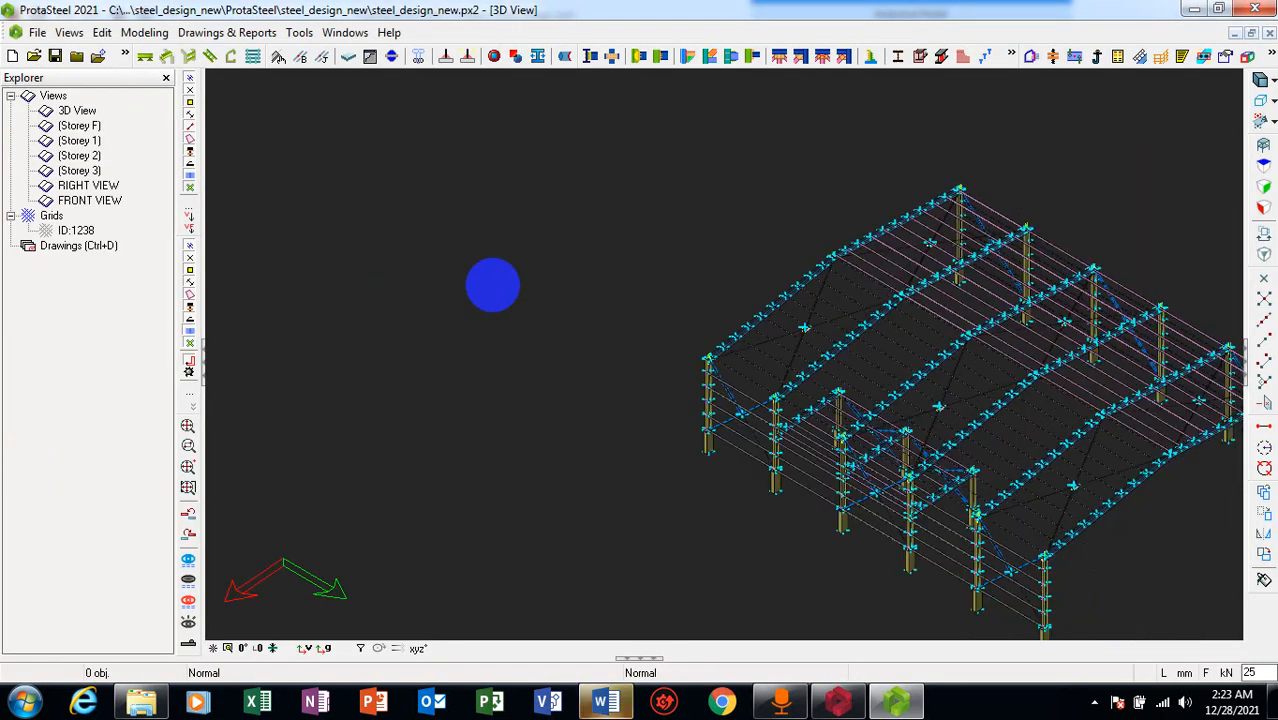
scroll(1235, 365, "up", 2)
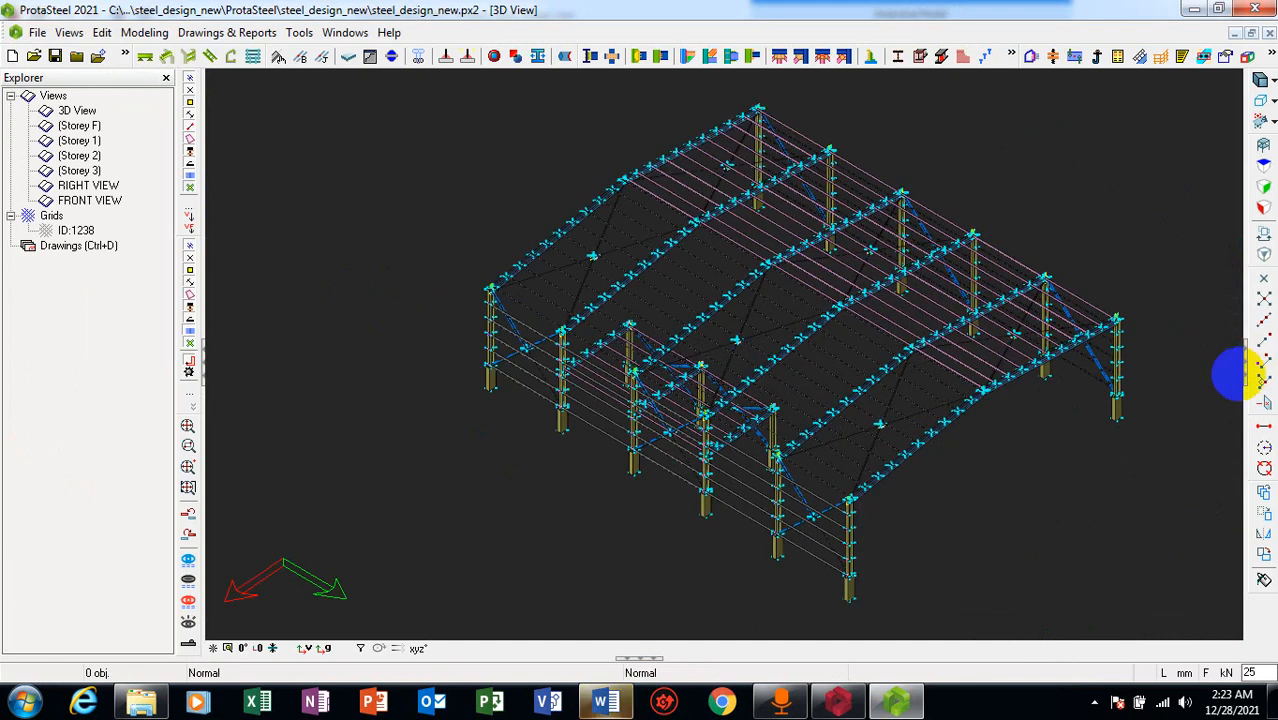
scroll(1013, 380, "up", 2)
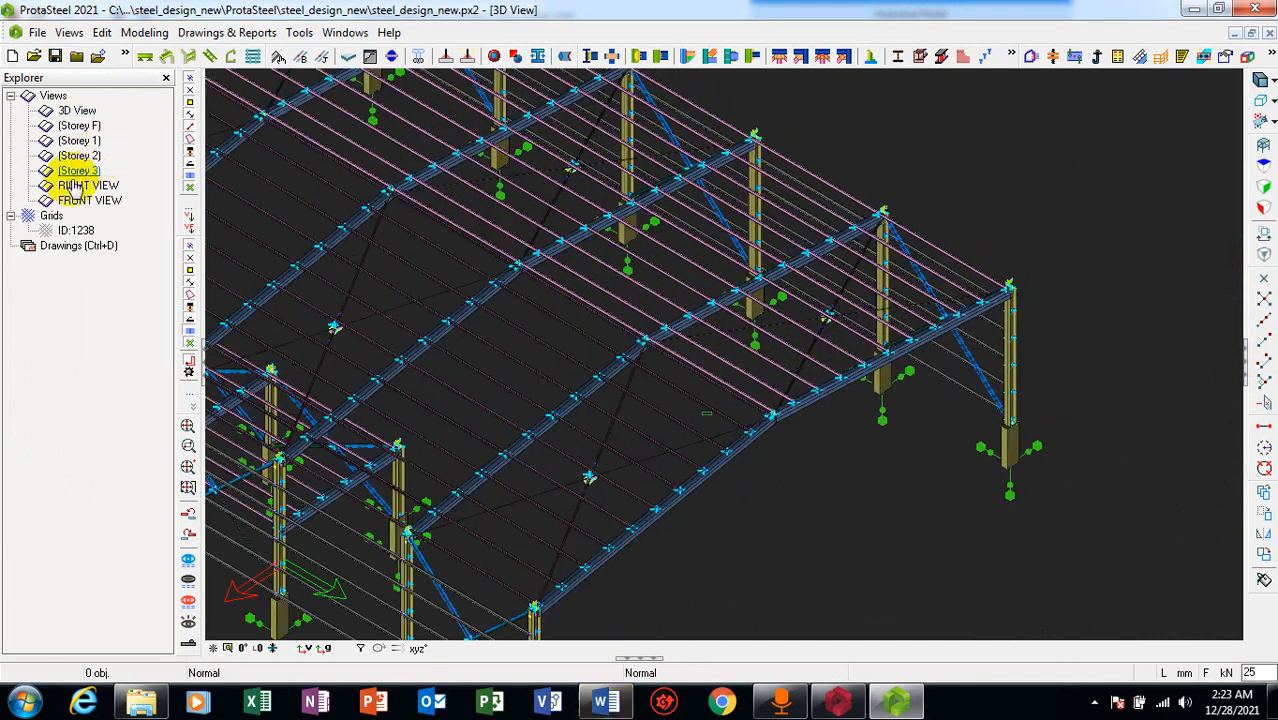
double_click(90, 187)
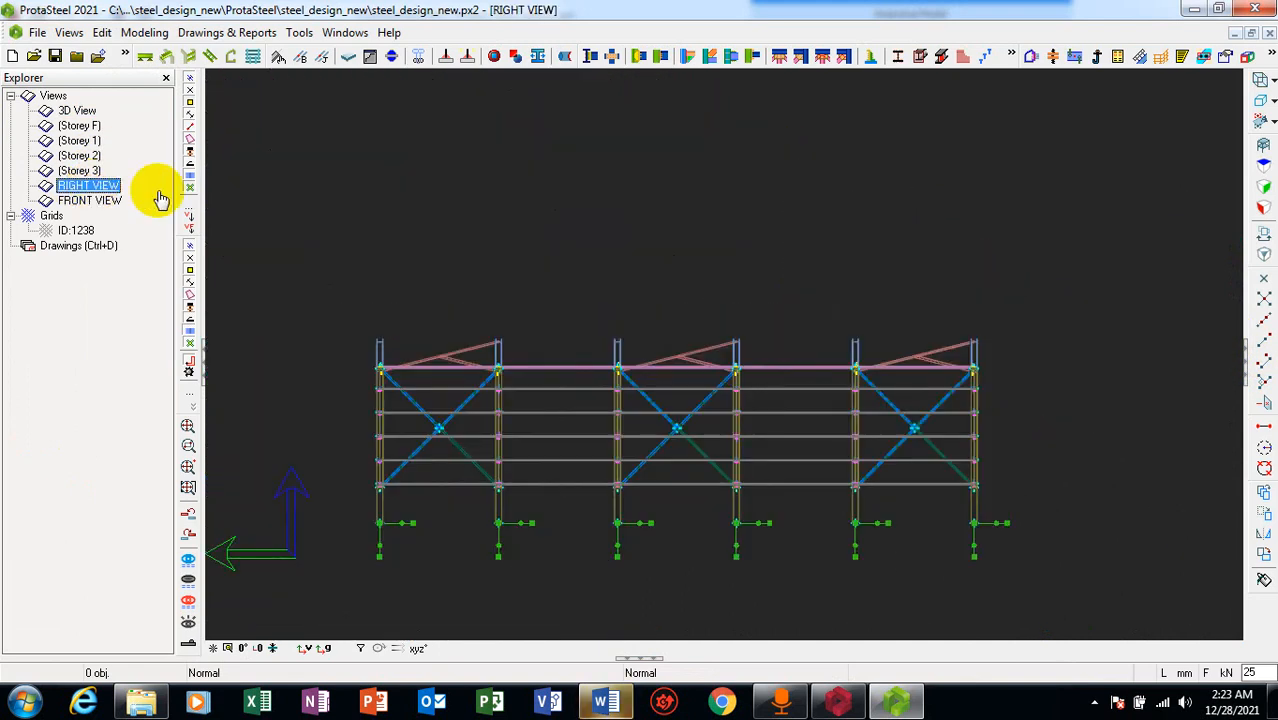
double_click(89, 200)
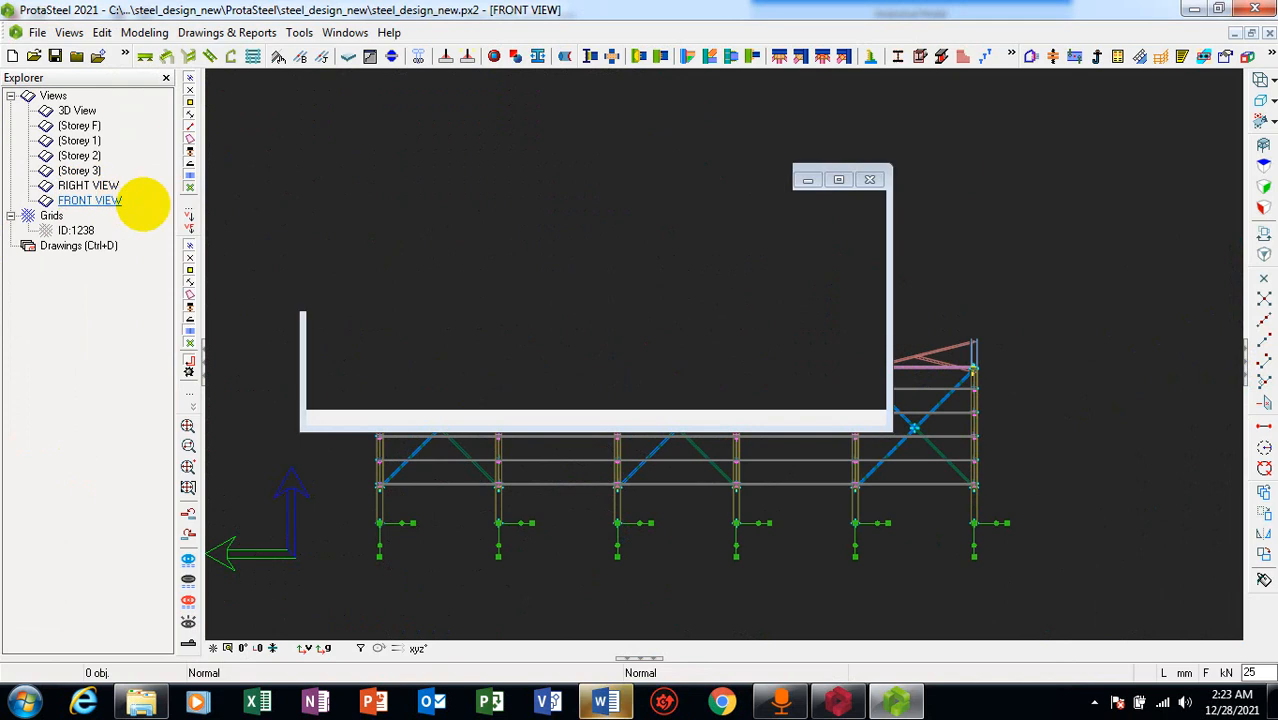
scroll(440, 343, "down", 4)
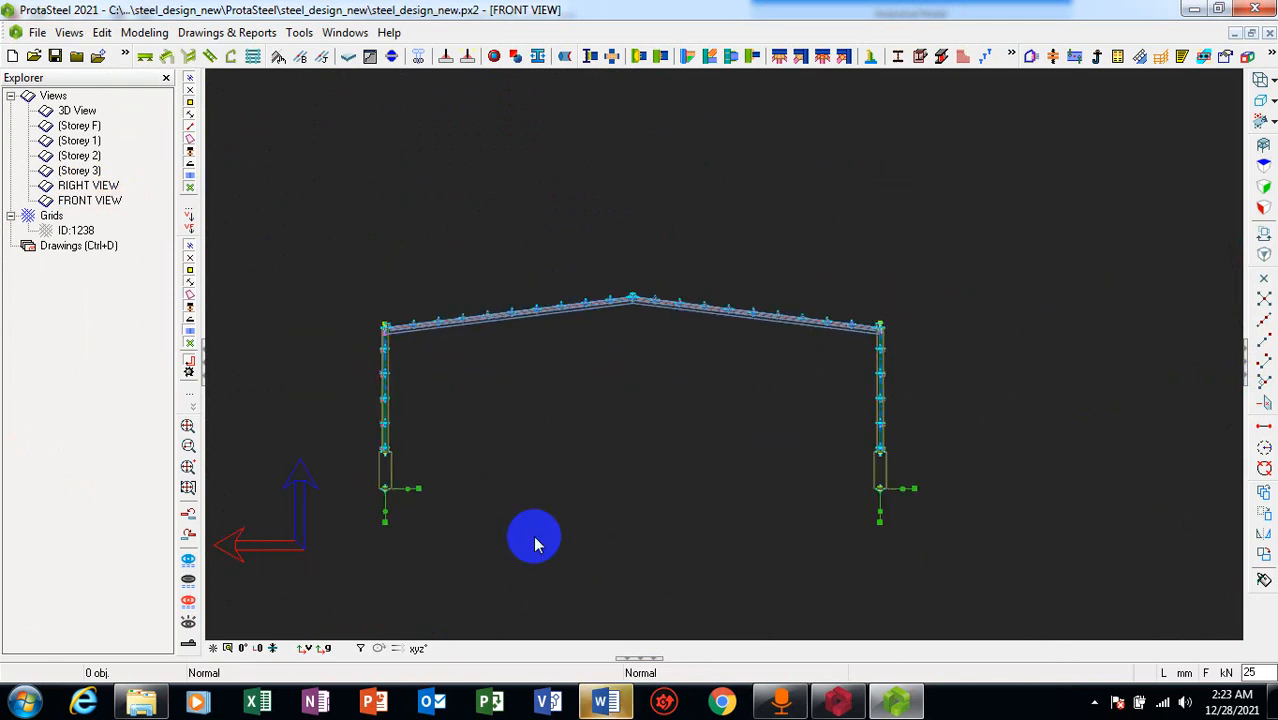
scroll(535, 532, "up", 2)
Close the FRONT VIEW and RIGHT VIEW so the 3D view is active
right_click(59, 200)
left_click(112, 251)
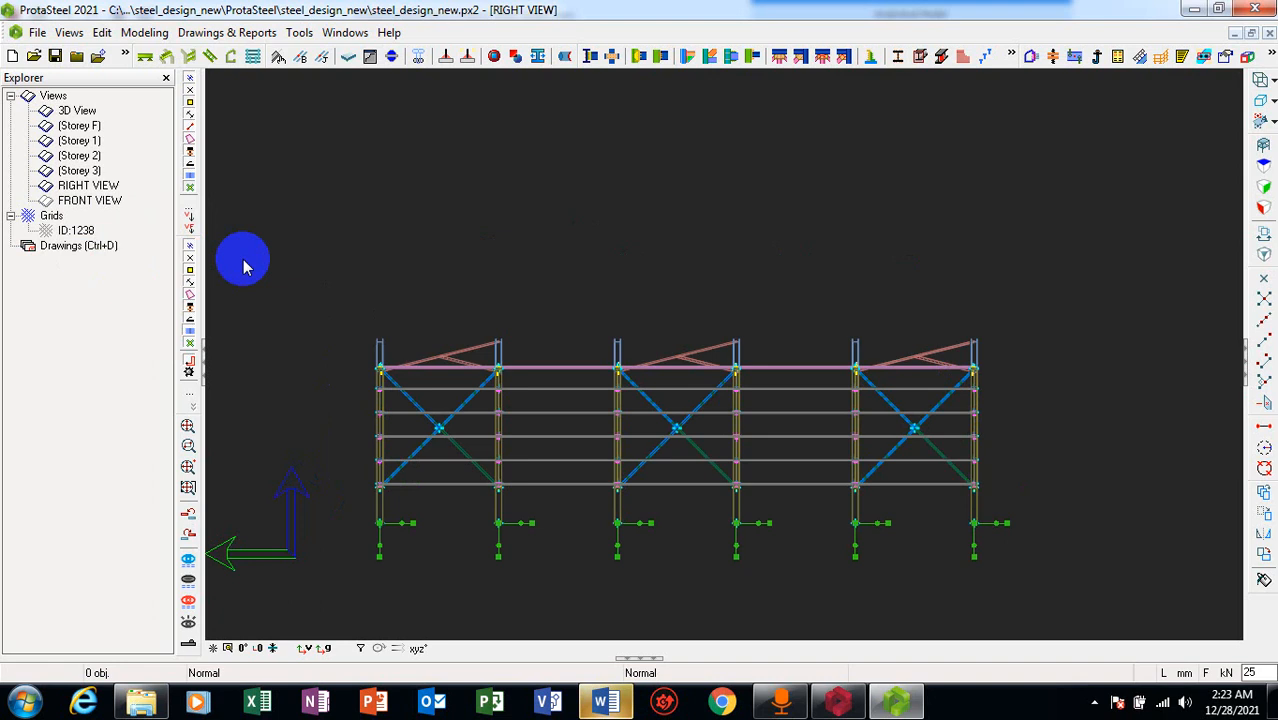
right_click(83, 190)
left_click(135, 241)
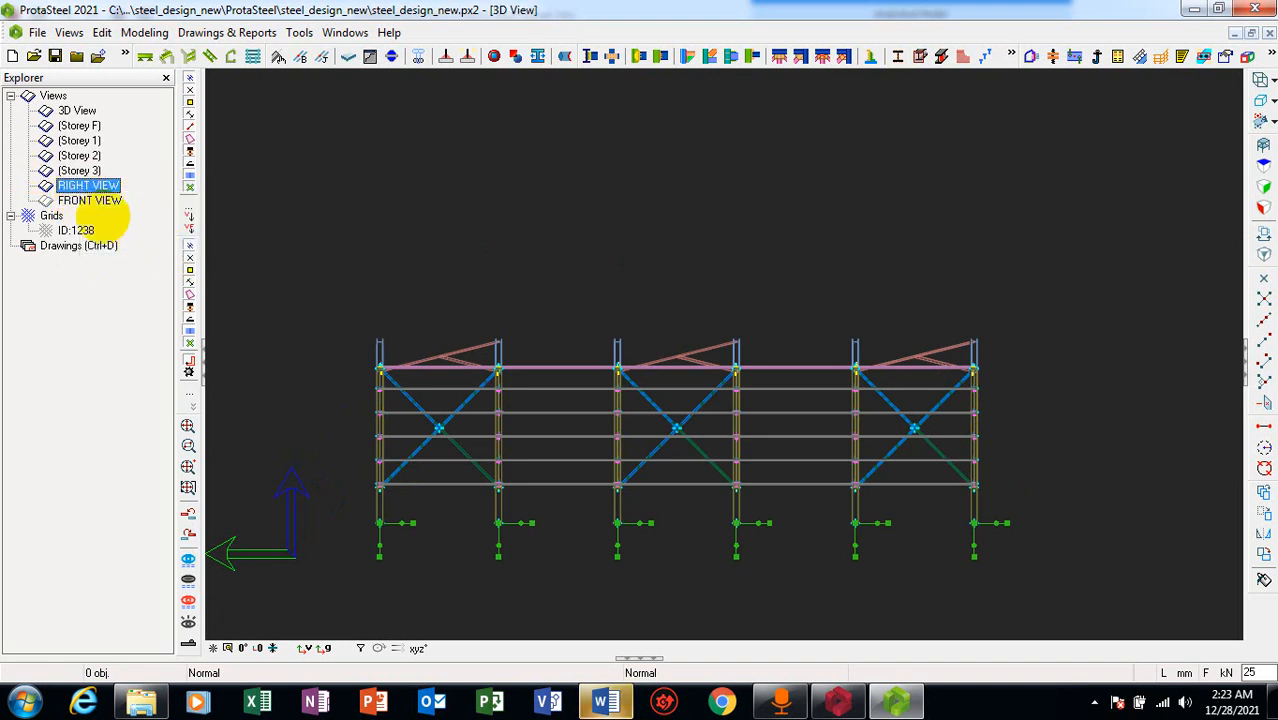
right_click(87, 187)
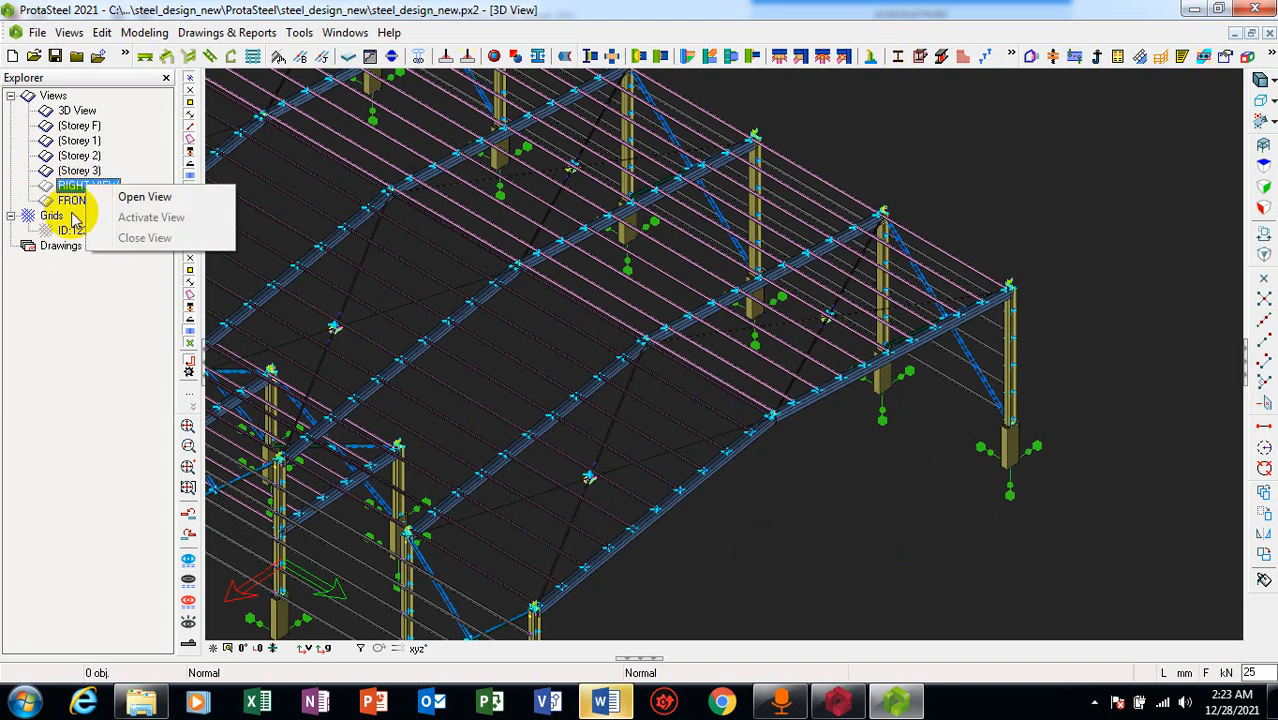
left_click(69, 203)
right_click(67, 202)
left_click(50, 301)
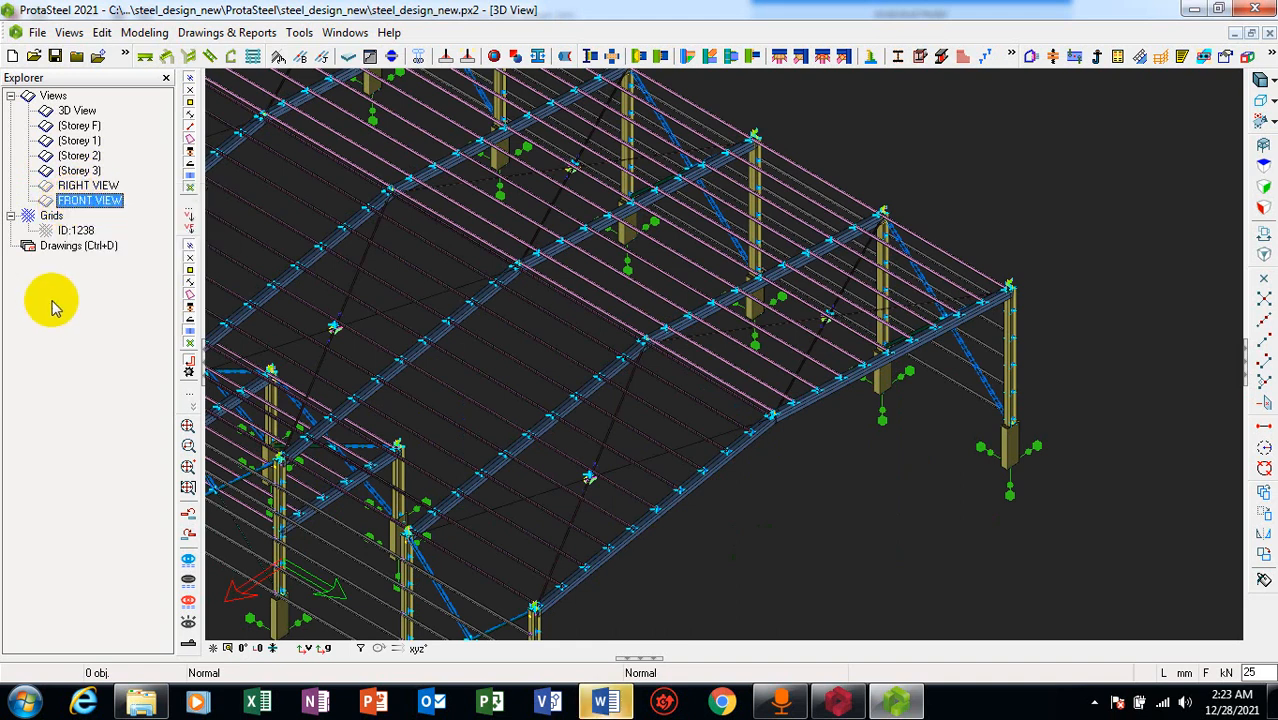
Create a view by two points through the two column bases of the nearest end frame
left_click(881, 450)
scroll(873, 257, "down", 1)
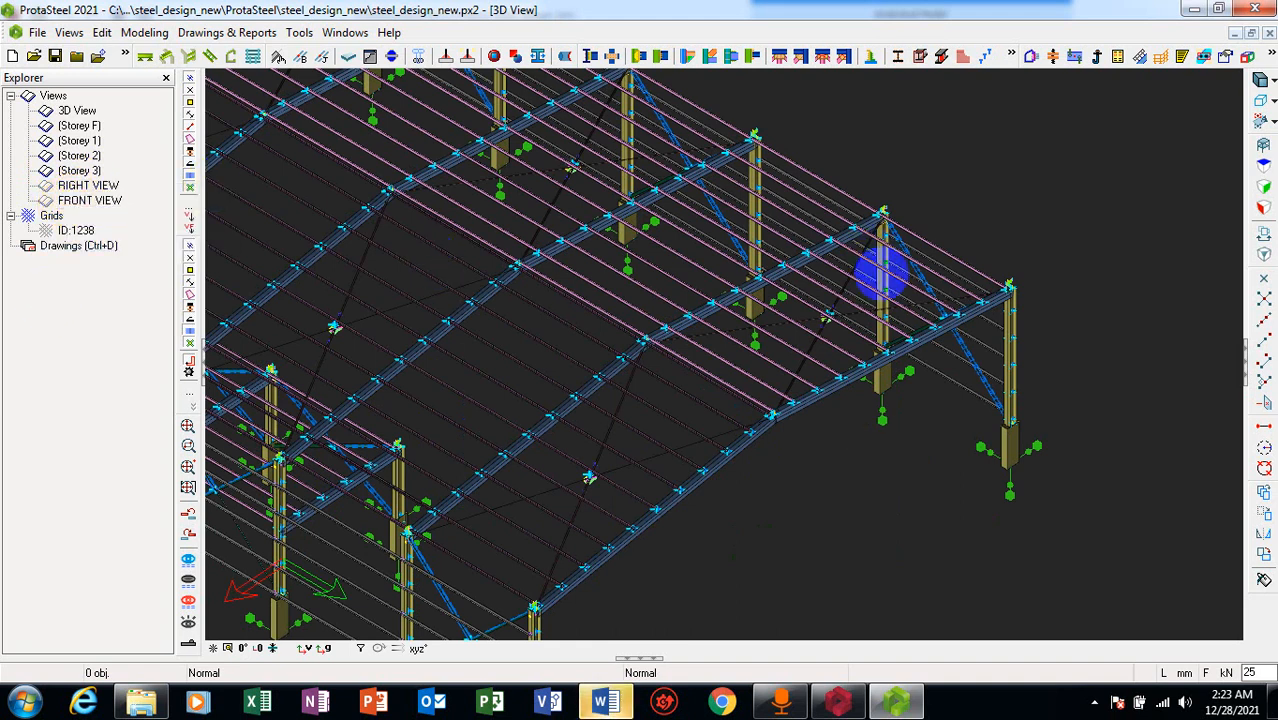
scroll(904, 397, "down", 1)
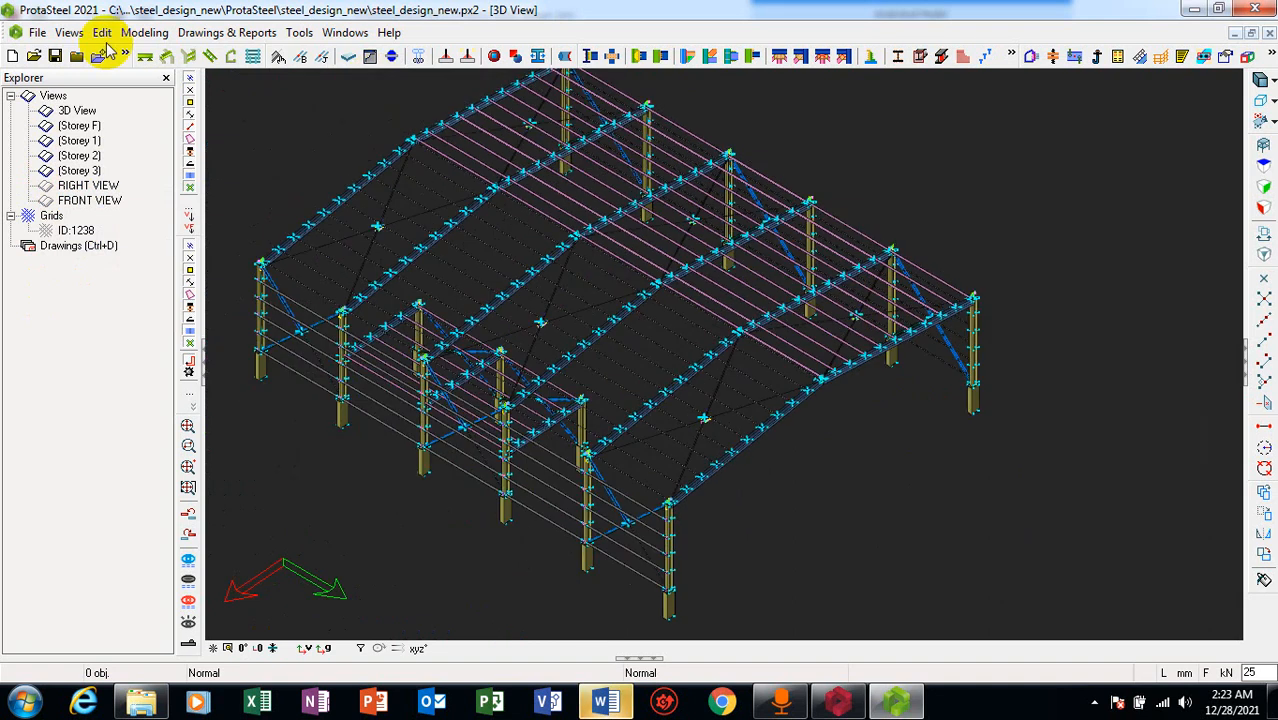
left_click(69, 32)
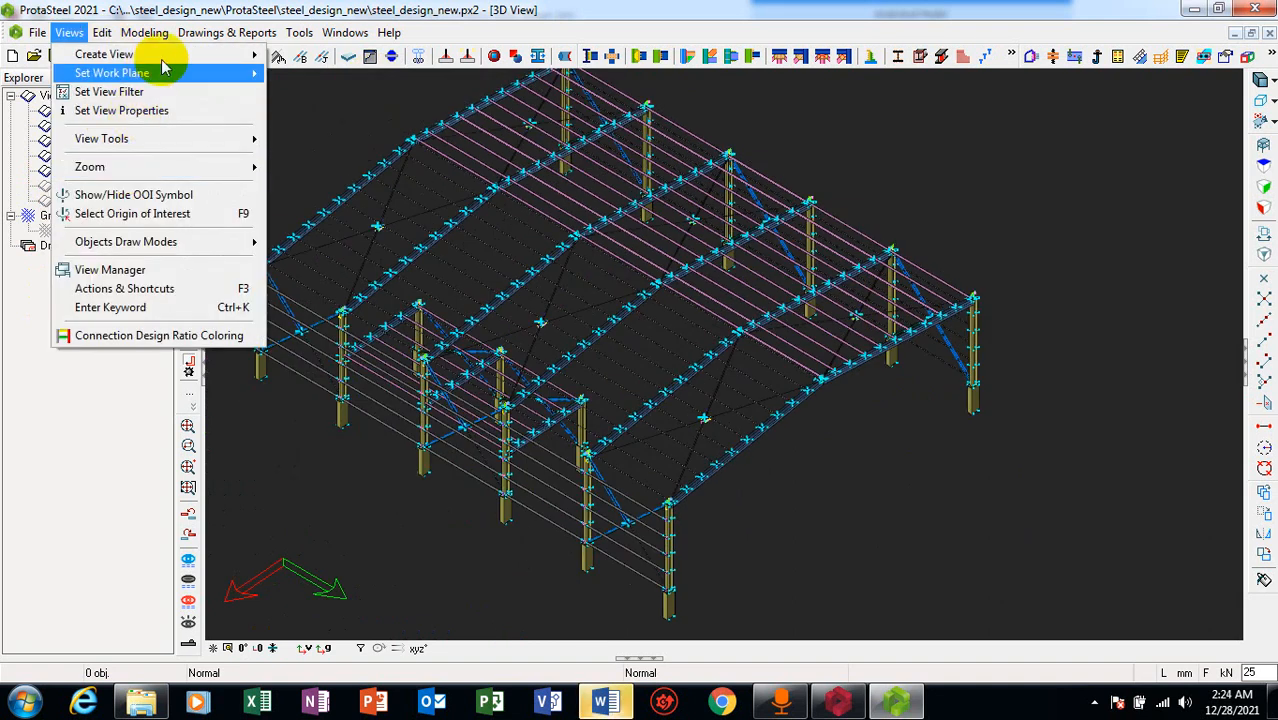
mouse_move(163, 54)
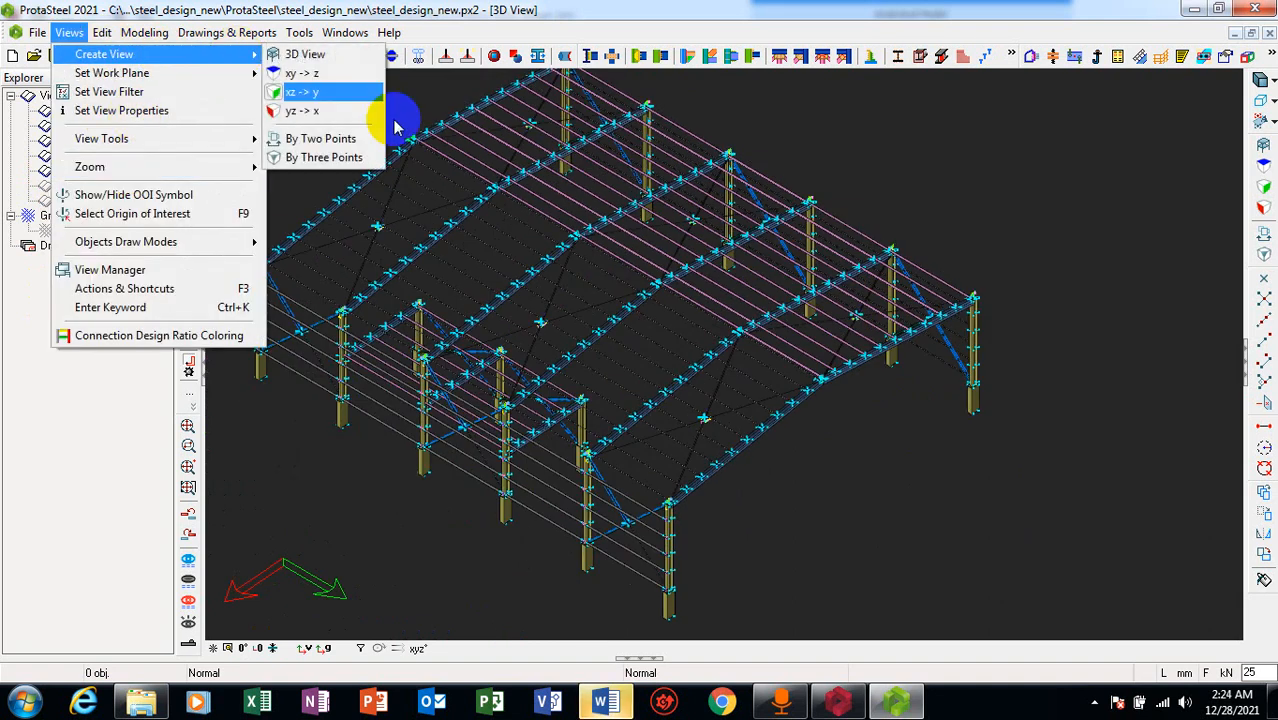
left_click(343, 139)
left_click(672, 583)
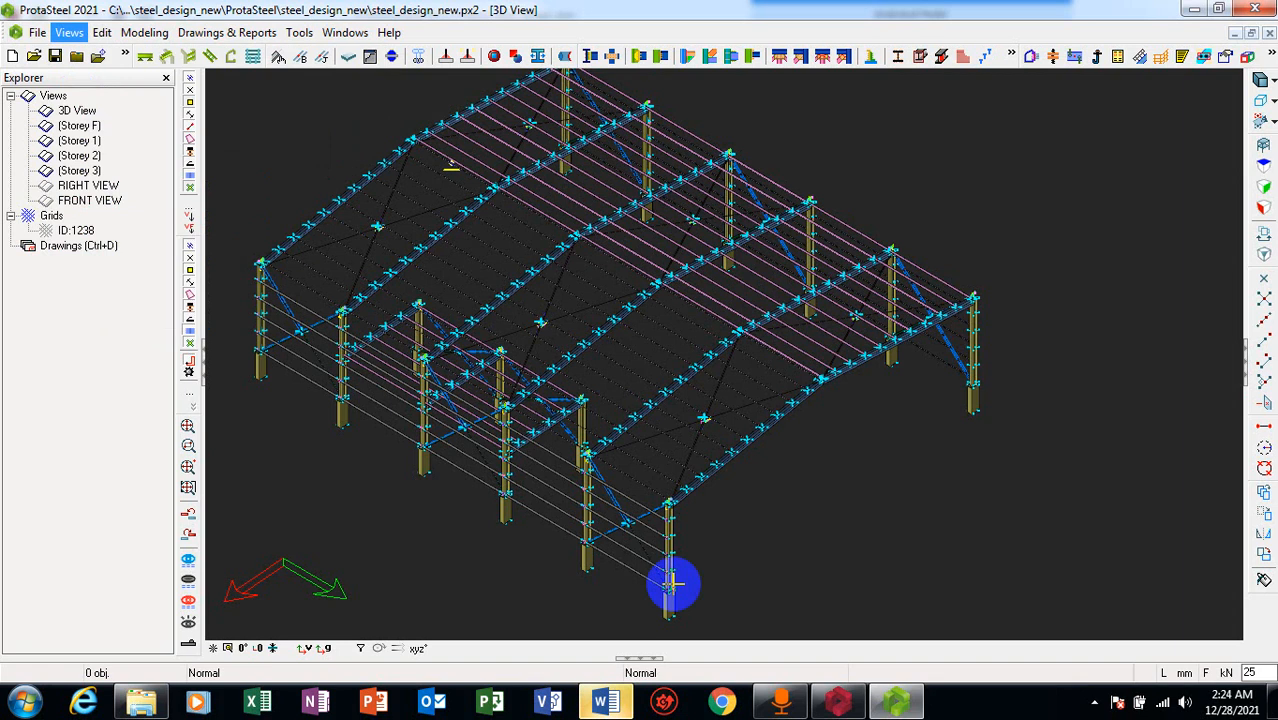
left_click(669, 612)
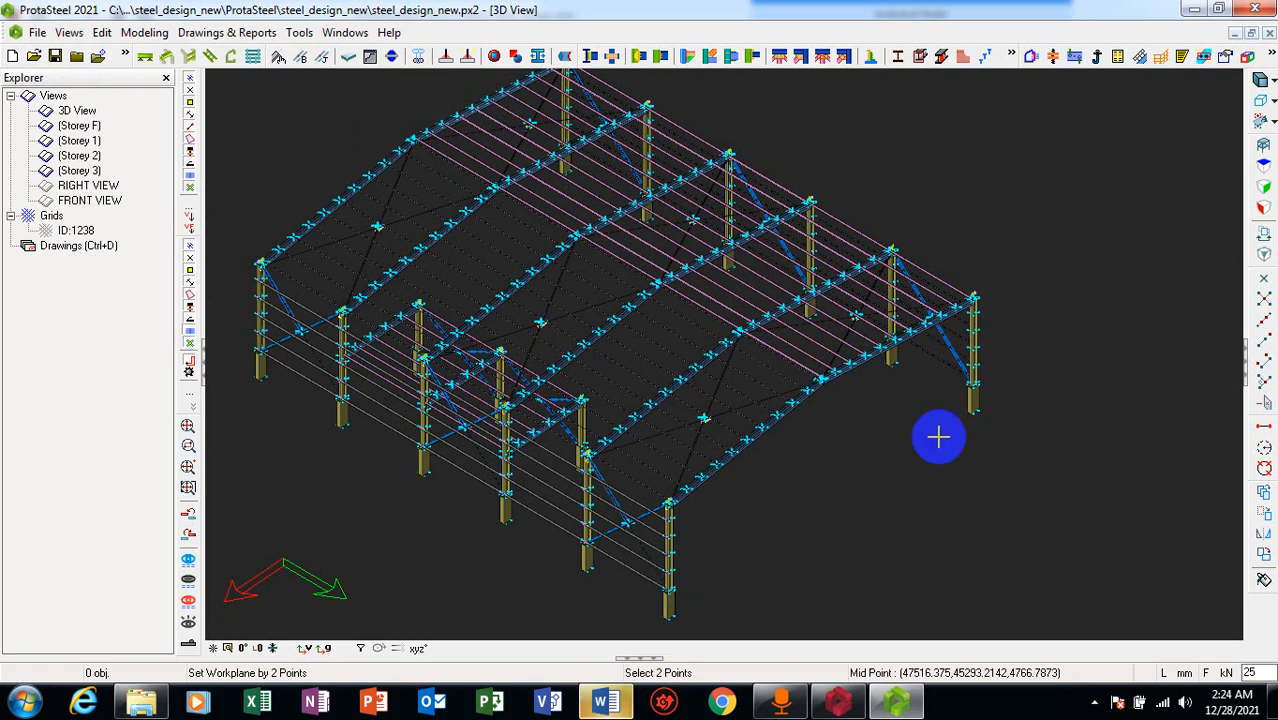
left_click(1001, 414)
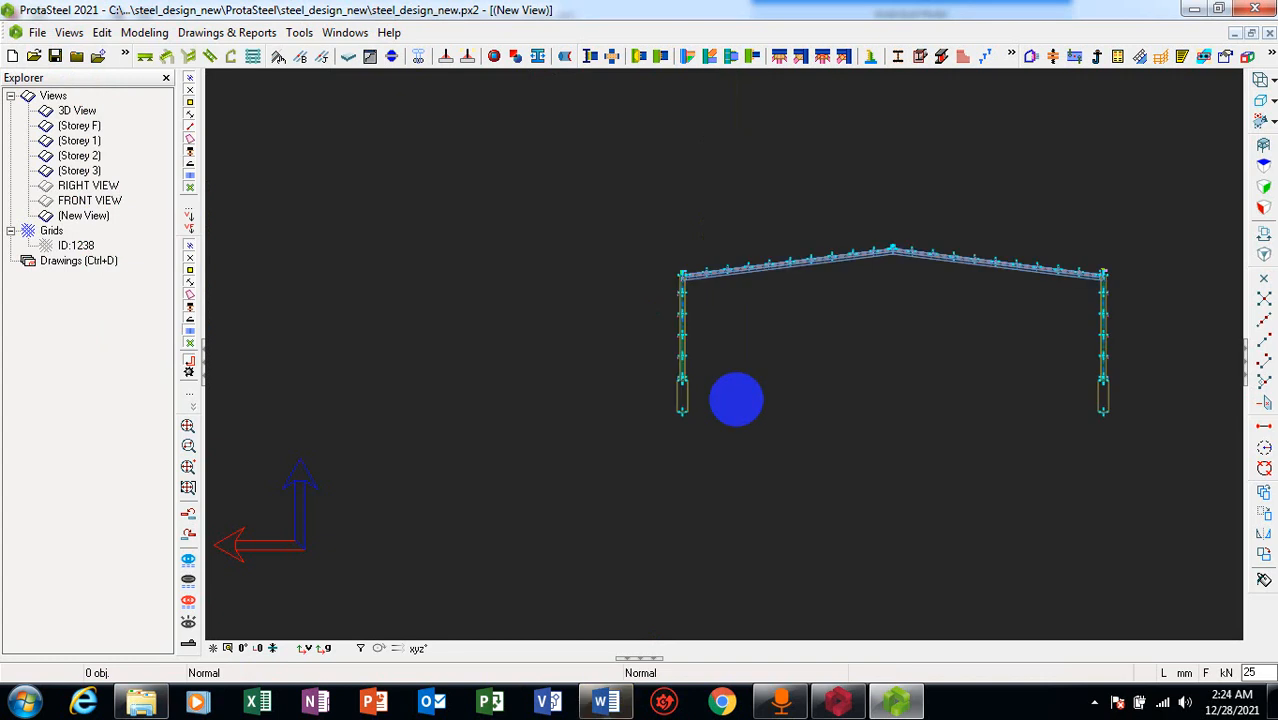
scroll(736, 399, "down", 1)
scroll(1058, 317, "up", 1)
scroll(1058, 317, "up", 2)
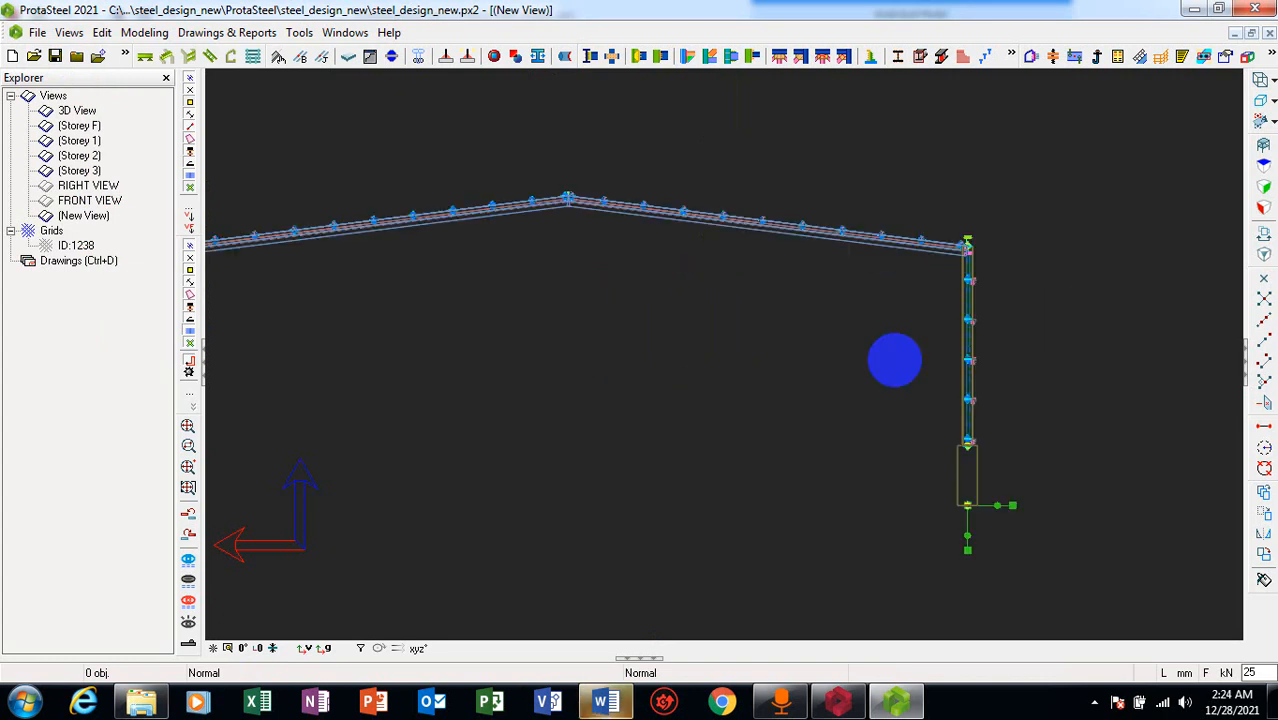
scroll(895, 360, "down", 2)
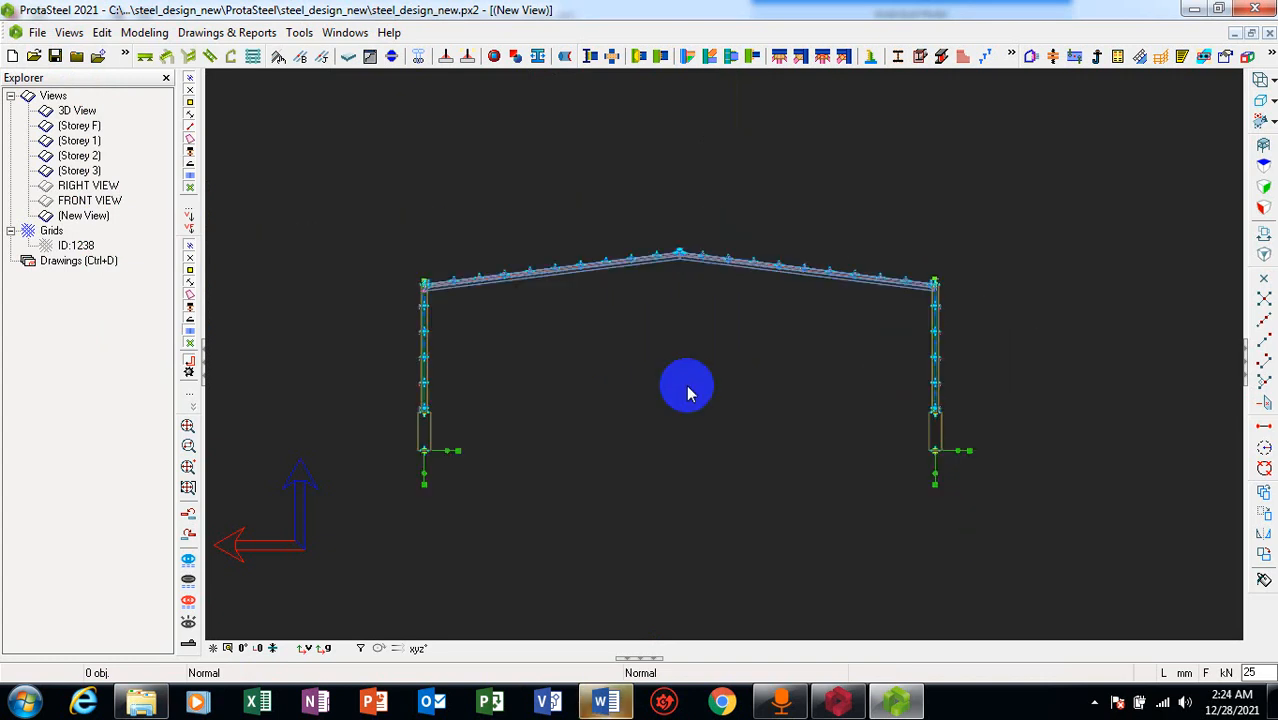
Name the new end-frame view "front" and save it with the view properties
right_click(551, 358)
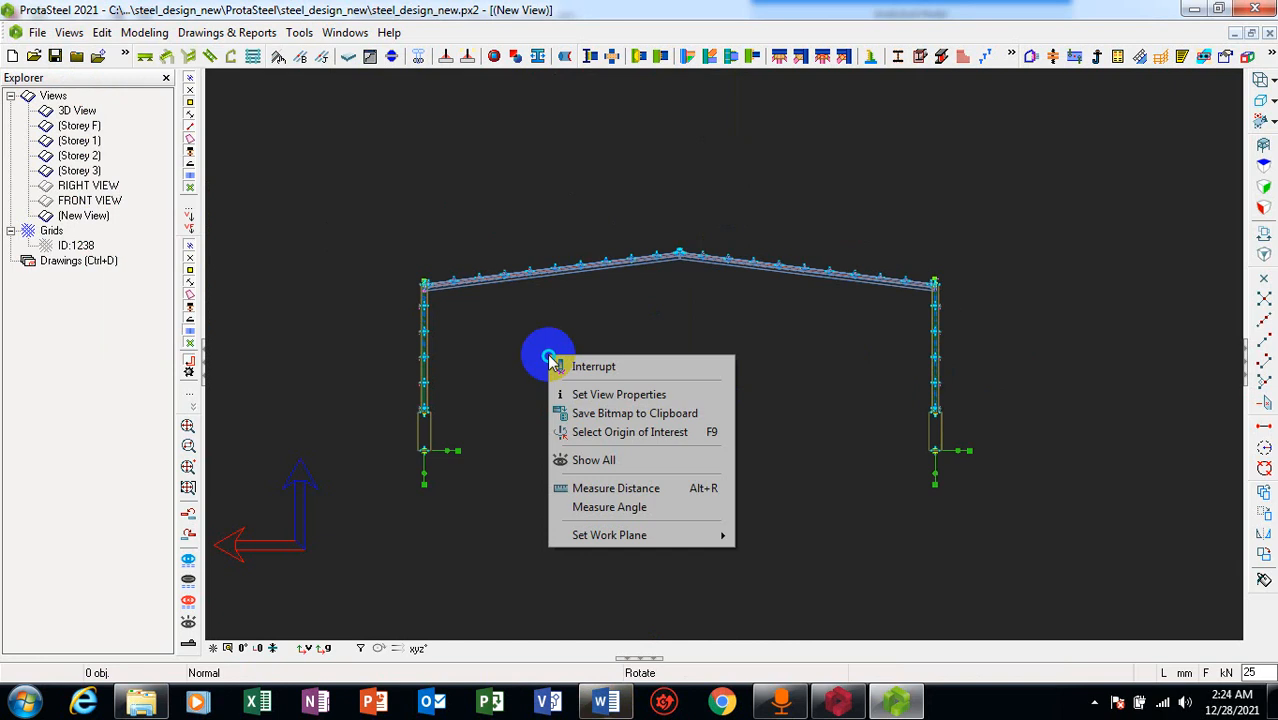
left_click(698, 395)
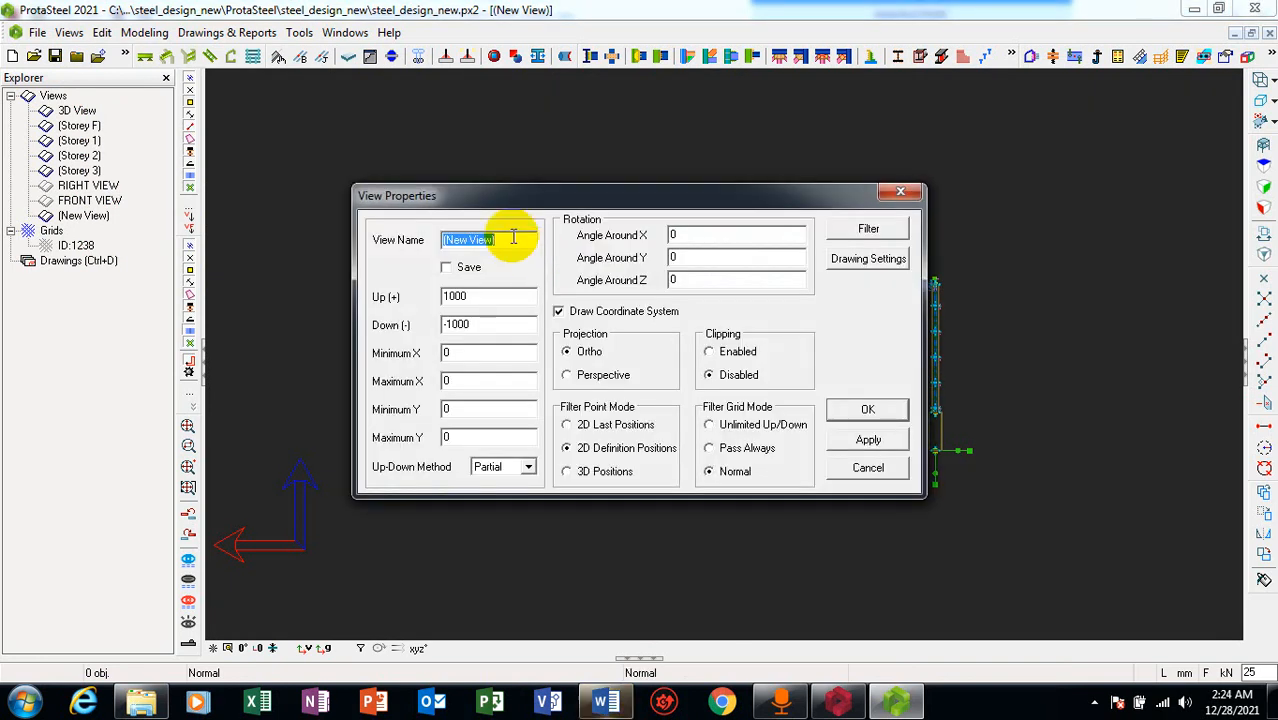
type("F")
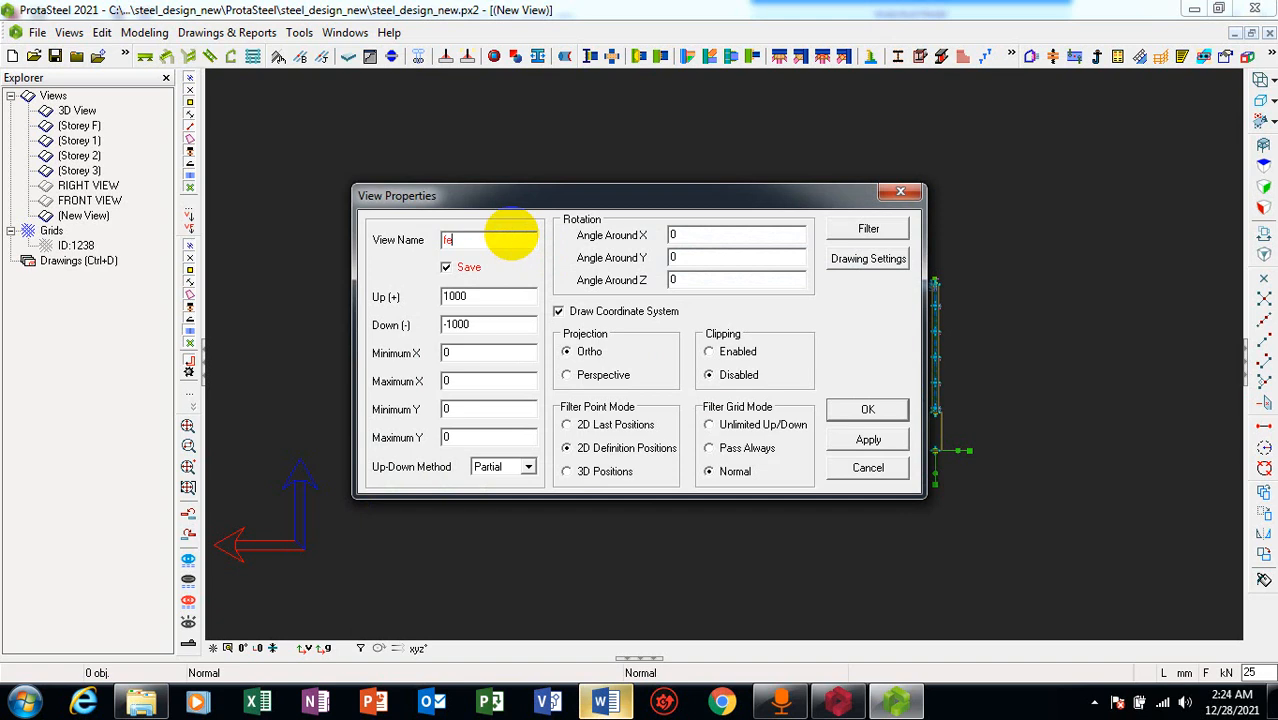
type("ront")
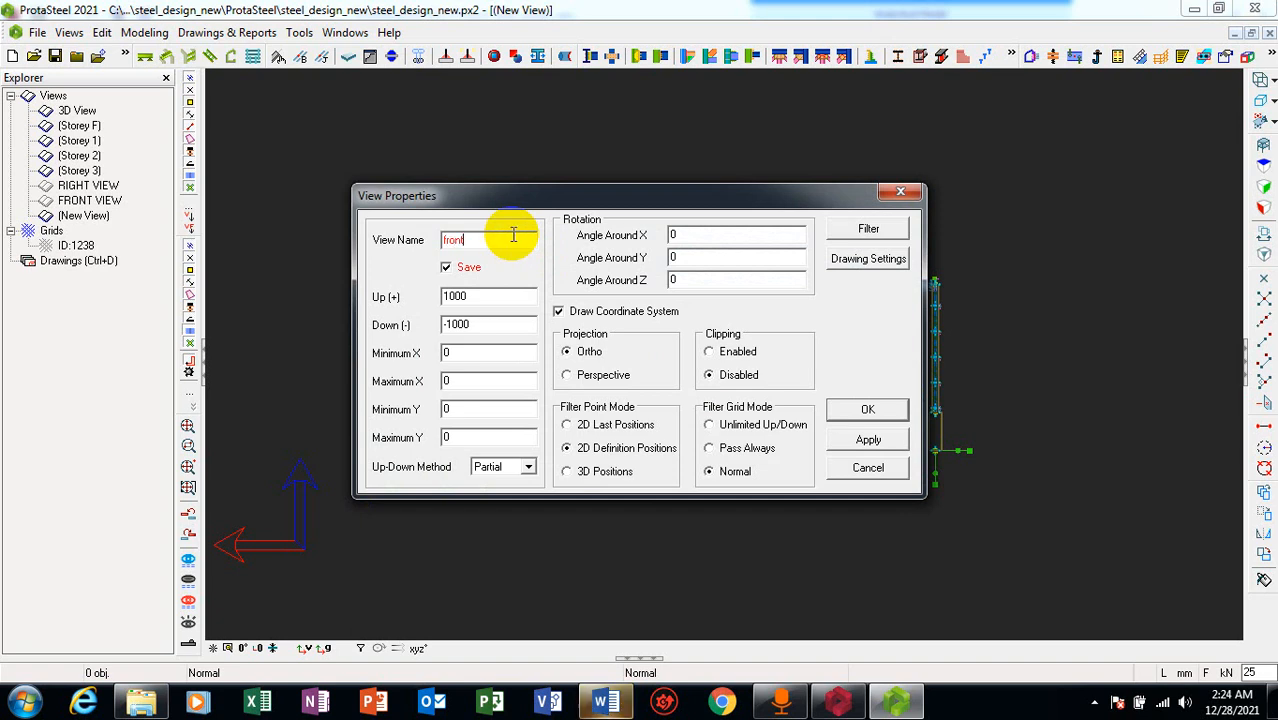
left_click(863, 438)
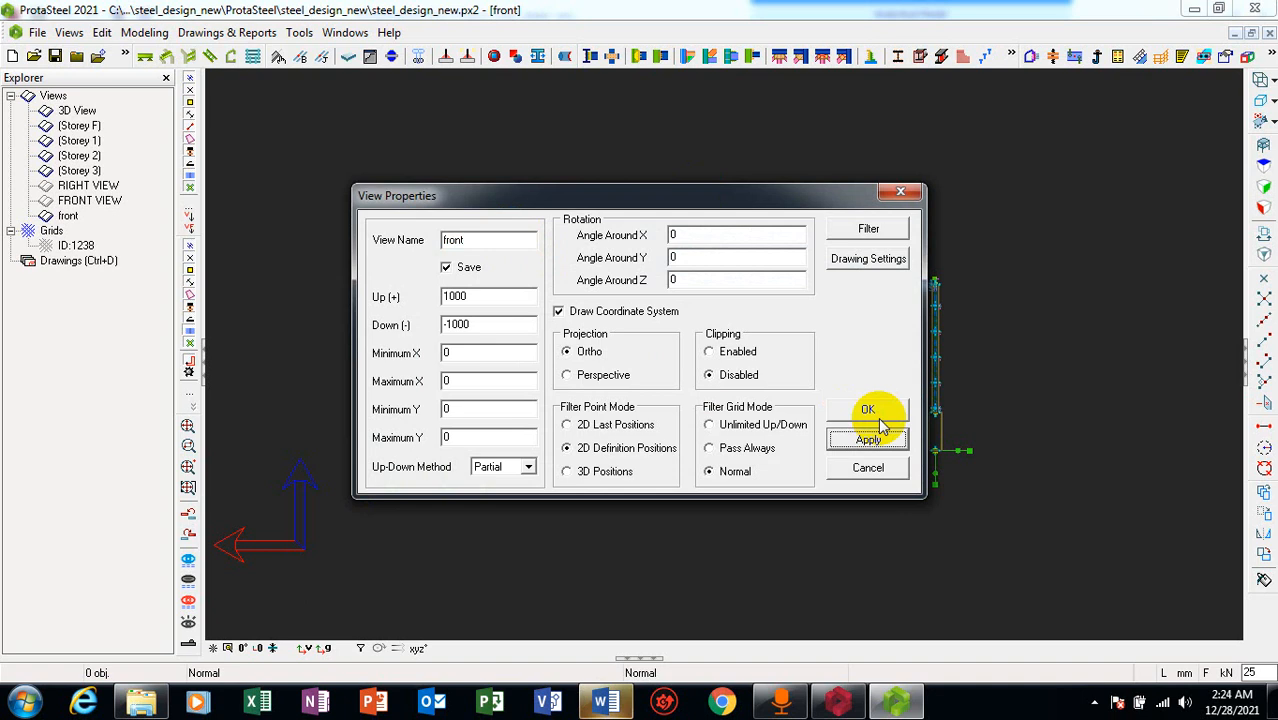
left_click(872, 410)
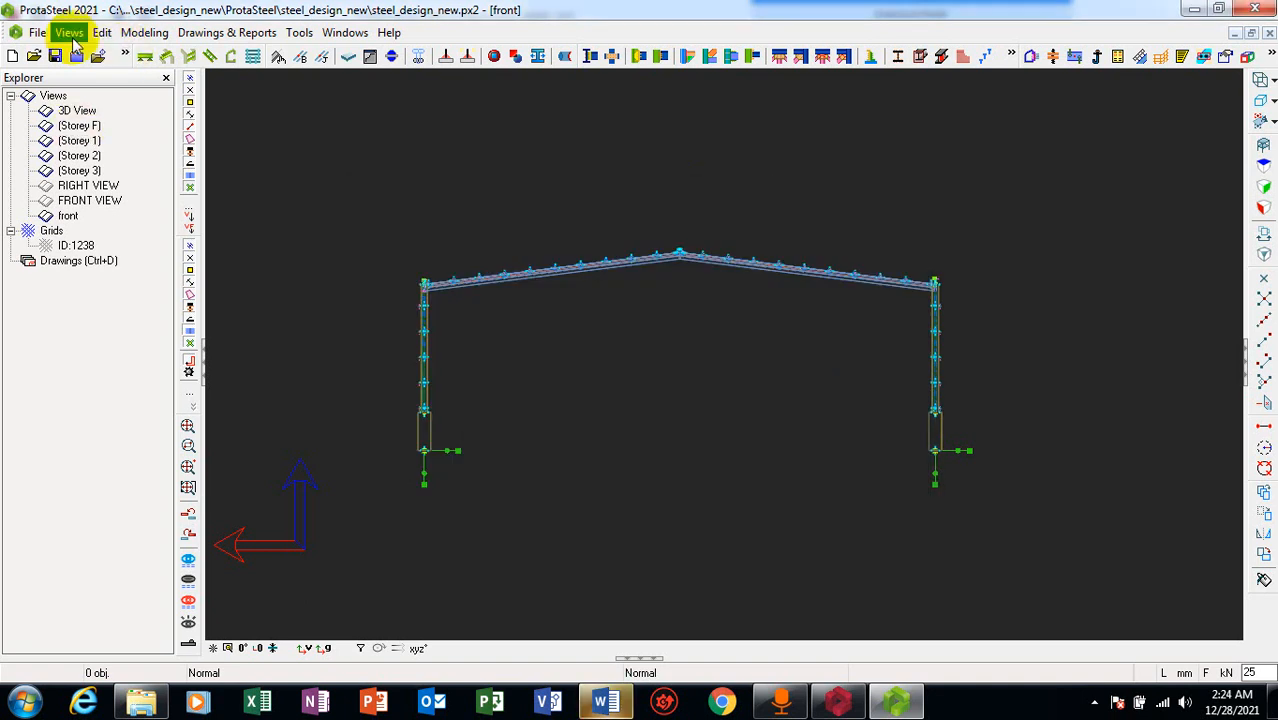
Create a view by two points through the bases of the two outermost columns along the long near side of the building
left_click(70, 34)
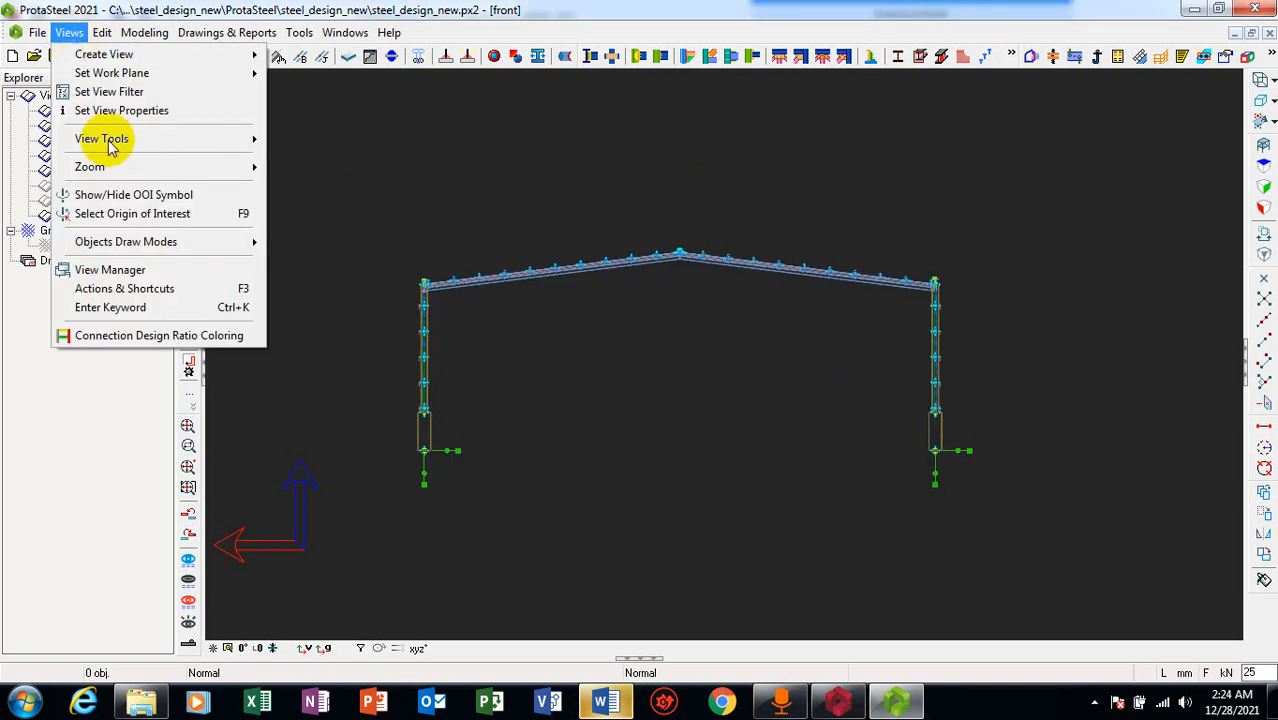
left_click(163, 52)
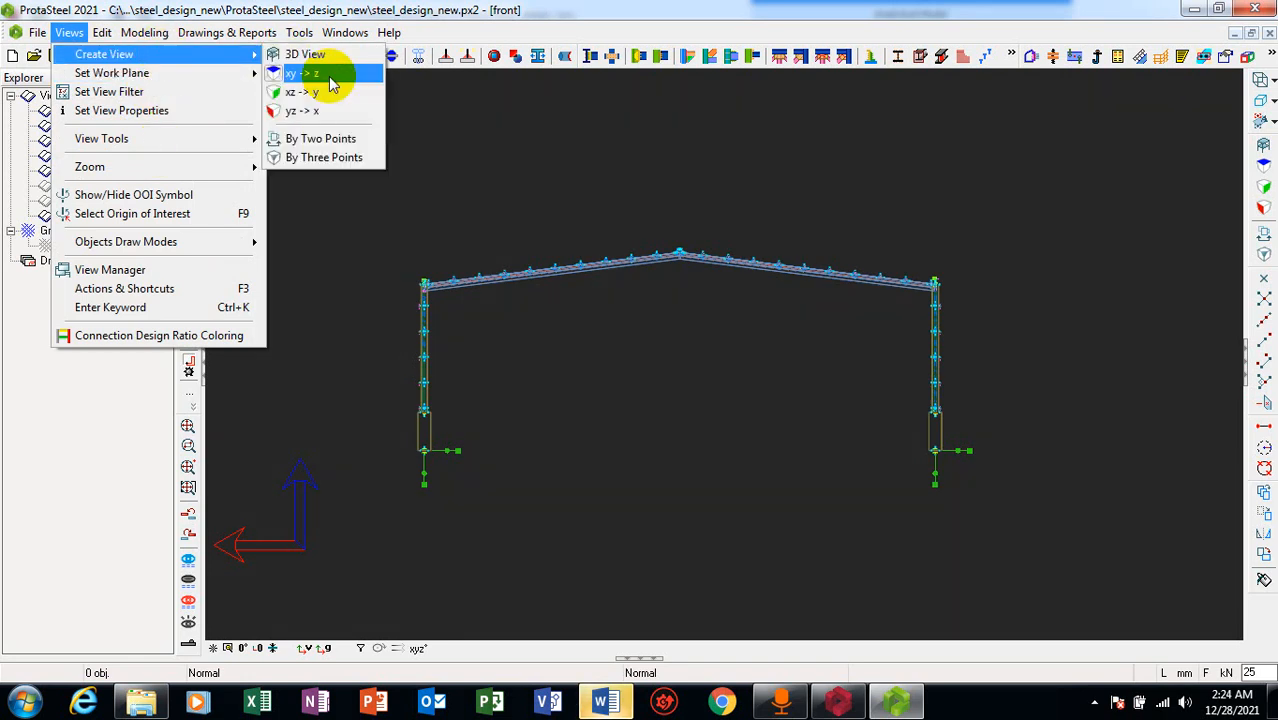
left_click(350, 138)
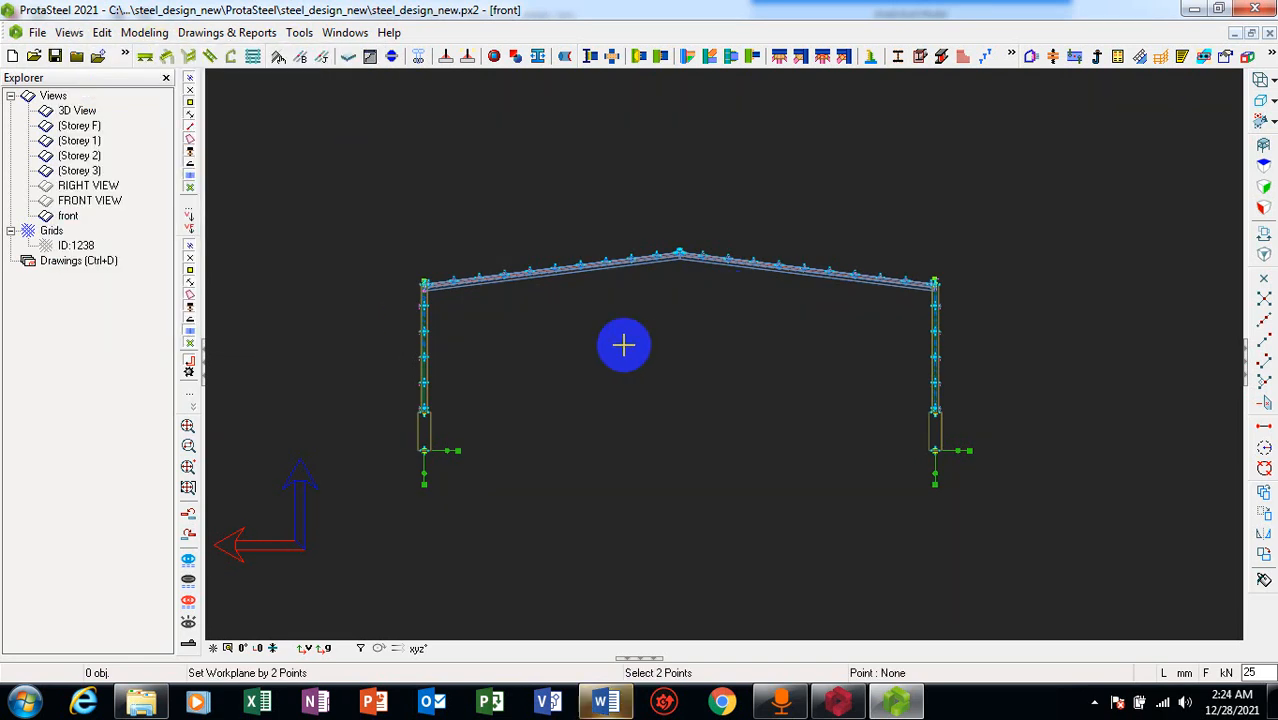
scroll(623, 345, "down", 5)
scroll(542, 405, "up", 3)
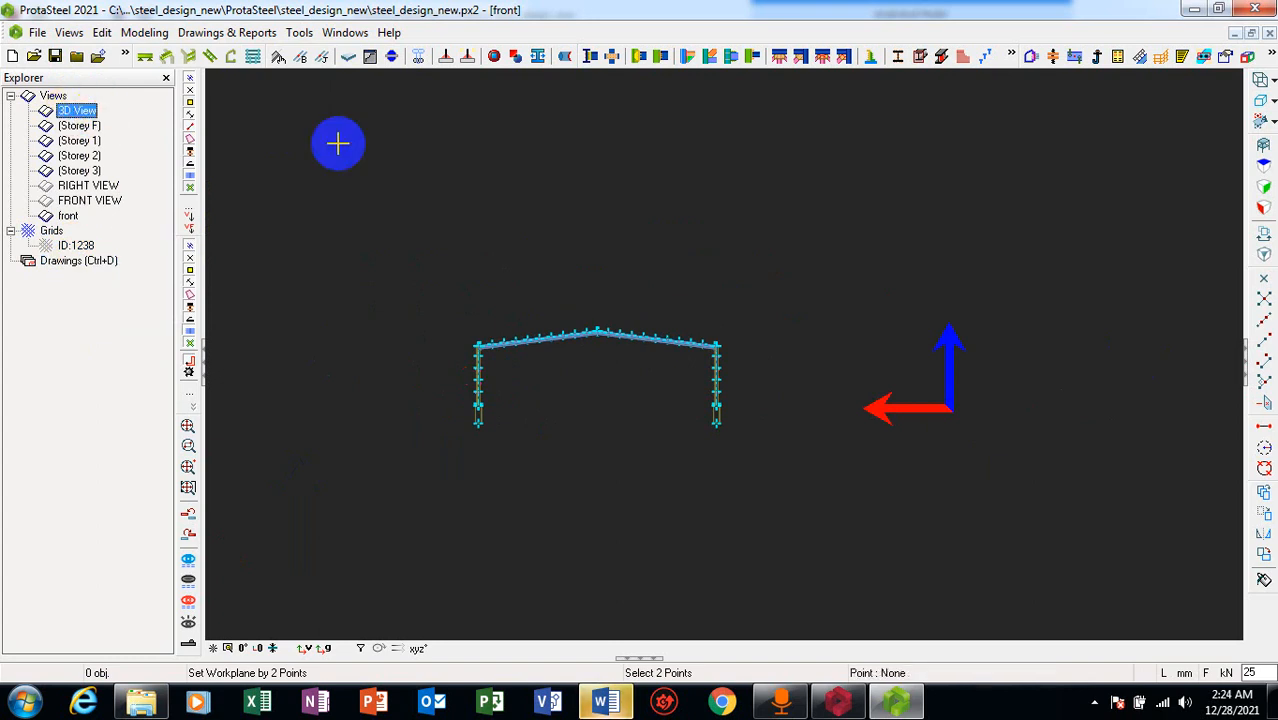
left_click(78, 109)
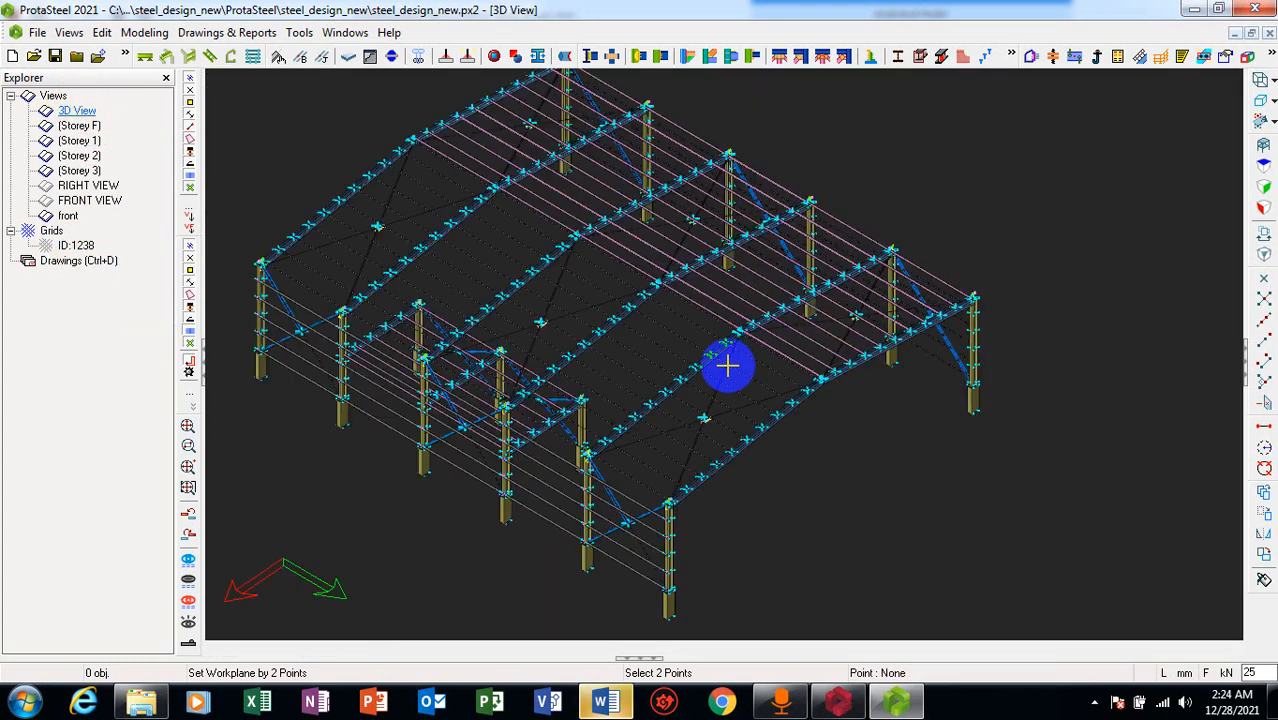
left_click(256, 376)
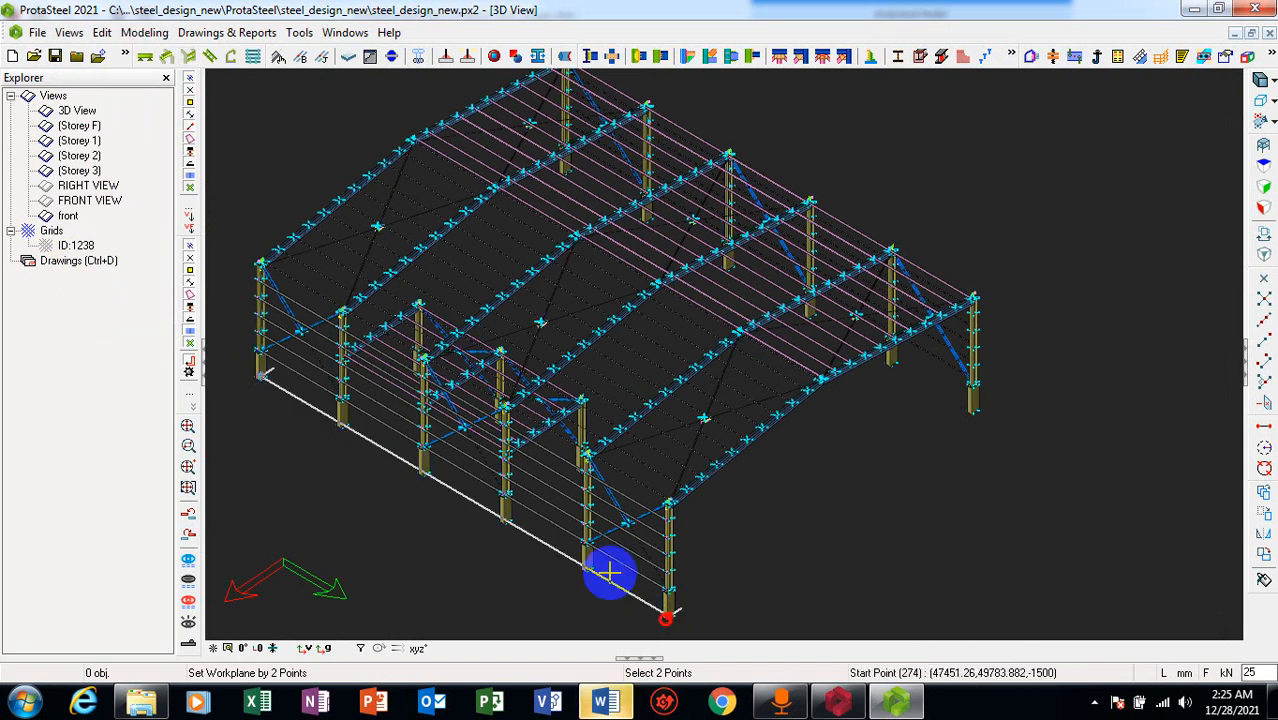
left_click(667, 613)
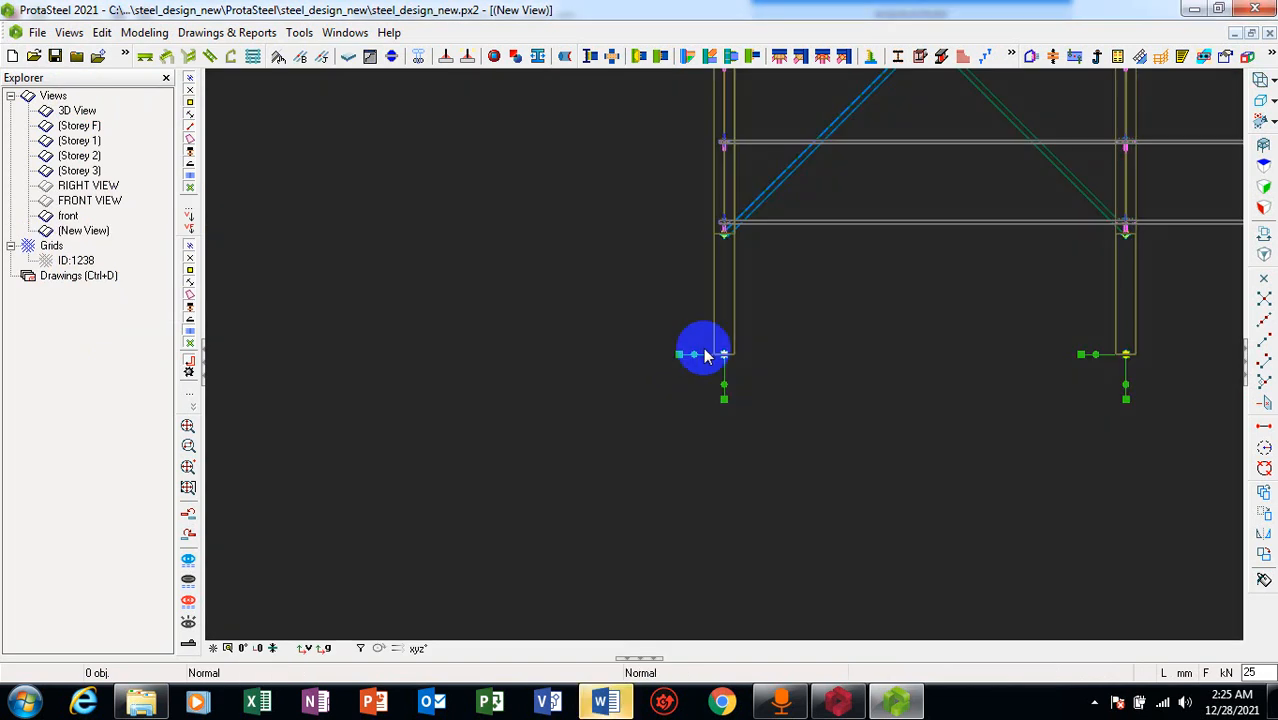
scroll(514, 446, "down", 2)
scroll(514, 446, "down", 1)
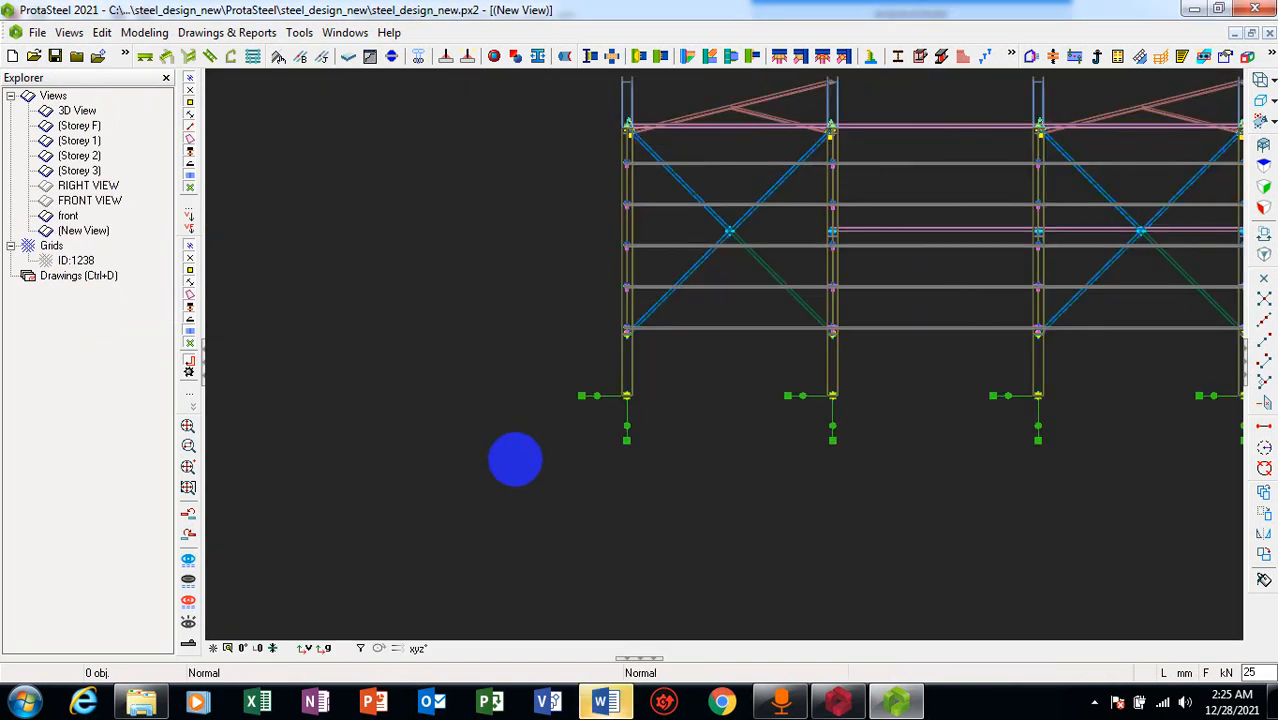
scroll(800, 408, "down", 1)
scroll(1172, 296, "down", 1)
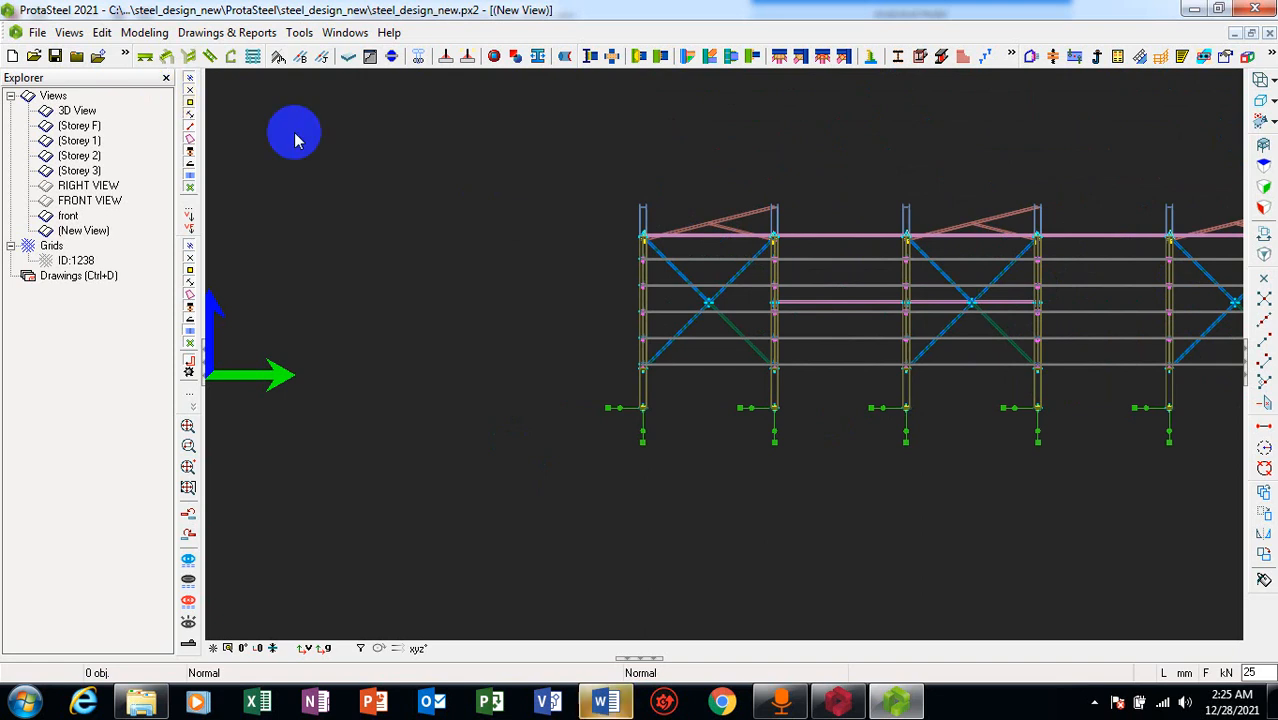
Name the new long-side view "side" and save it with the view properties
left_click(330, 388)
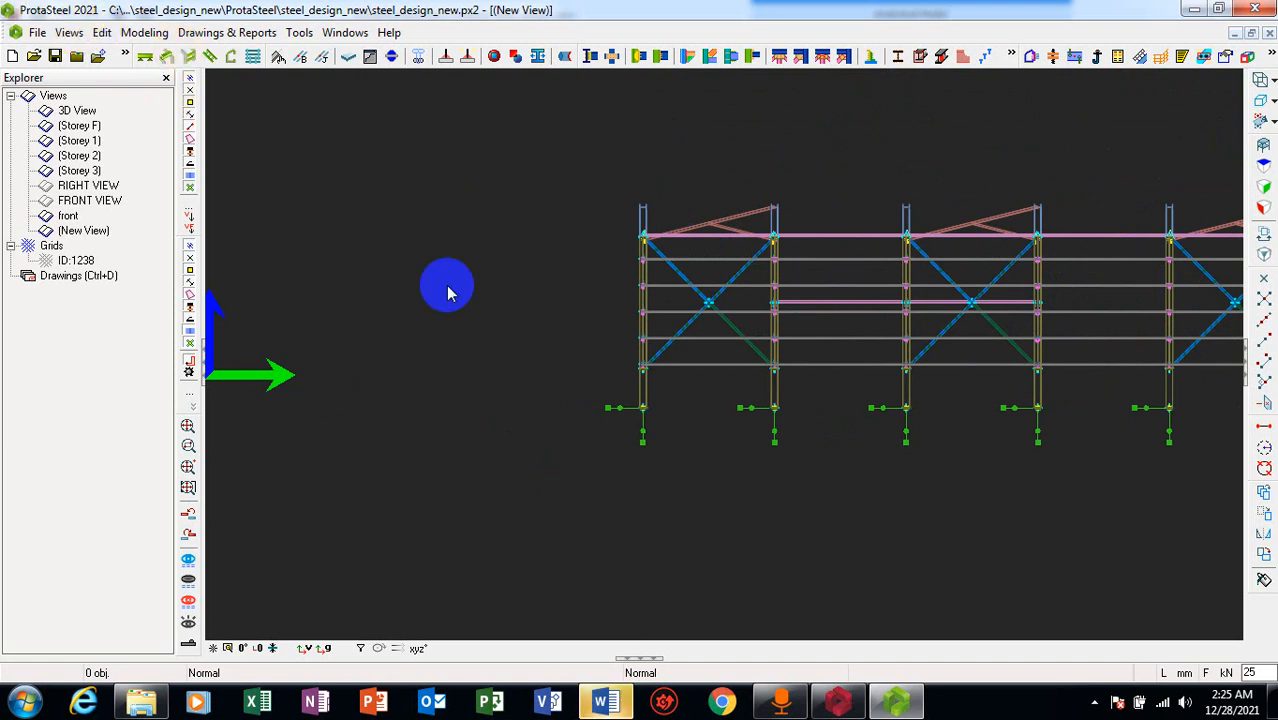
right_click(722, 350)
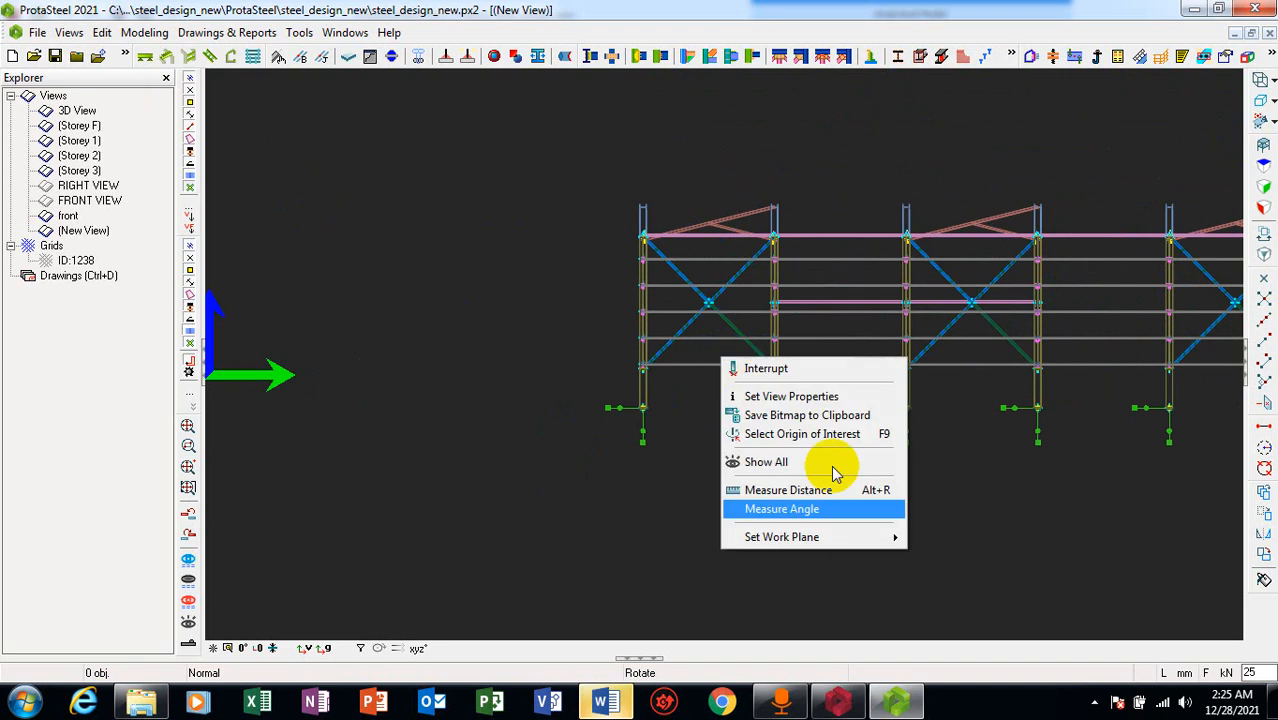
left_click(834, 404)
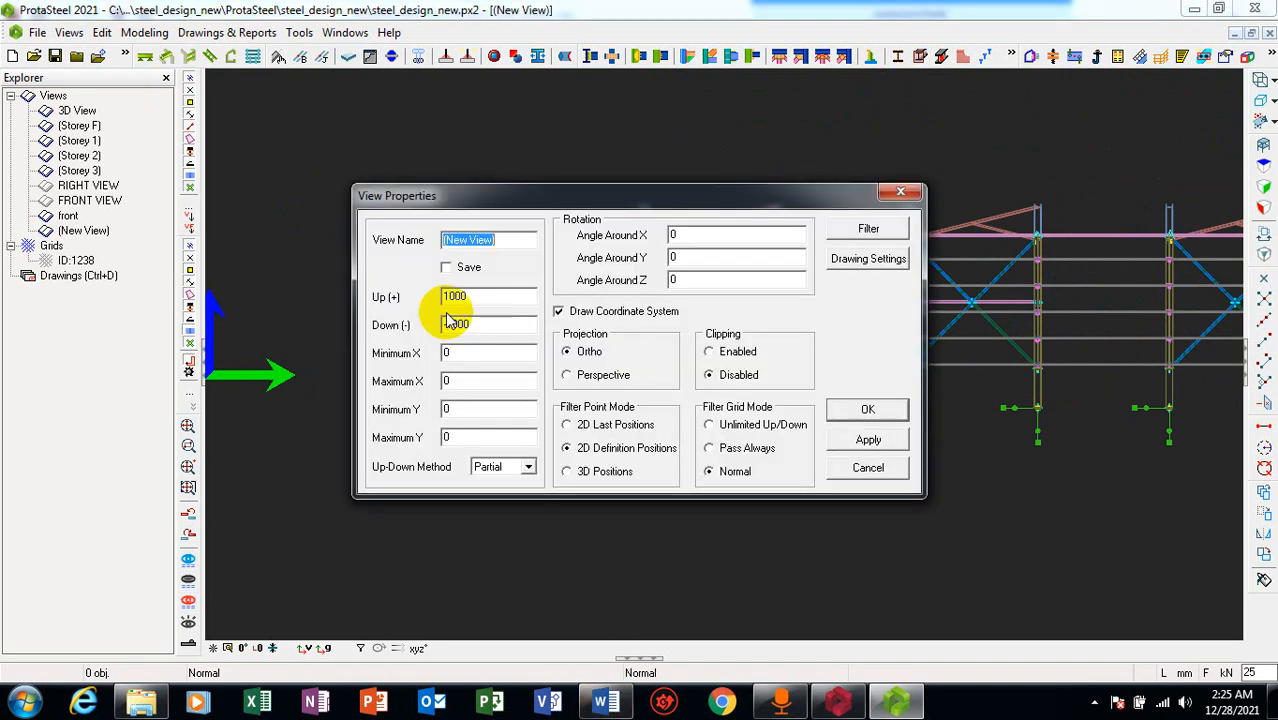
type("side")
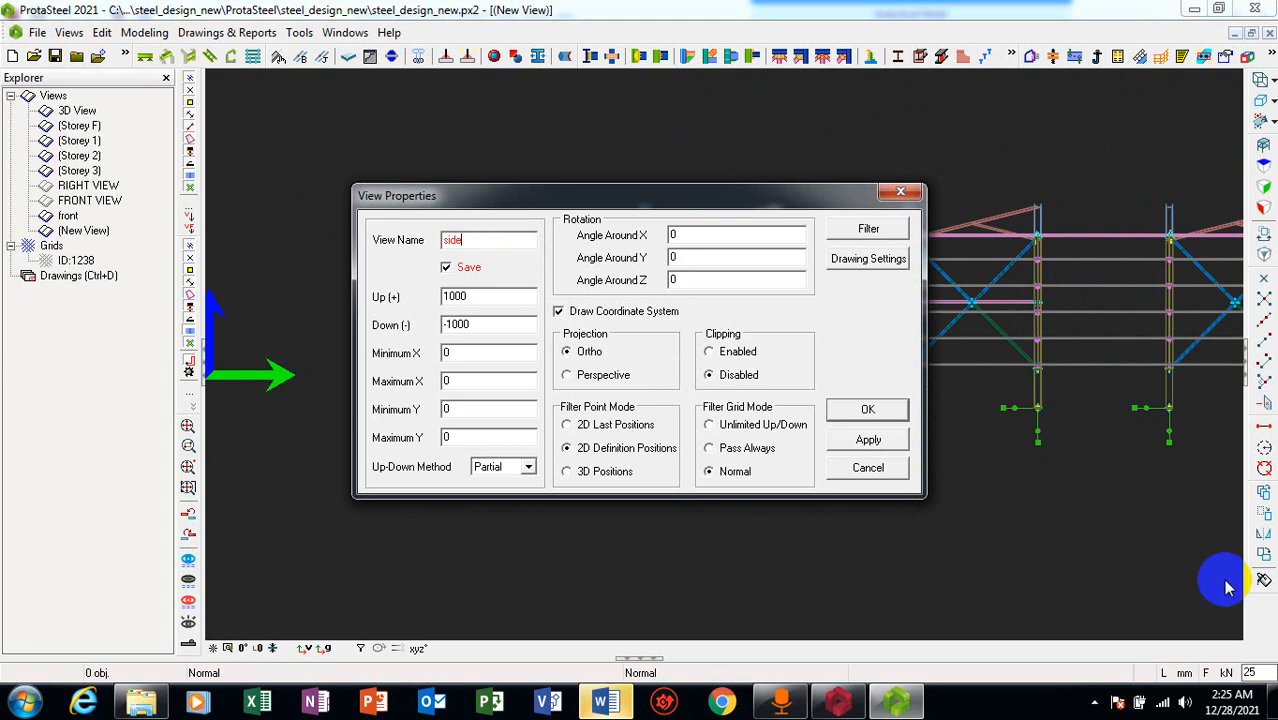
left_click(870, 442)
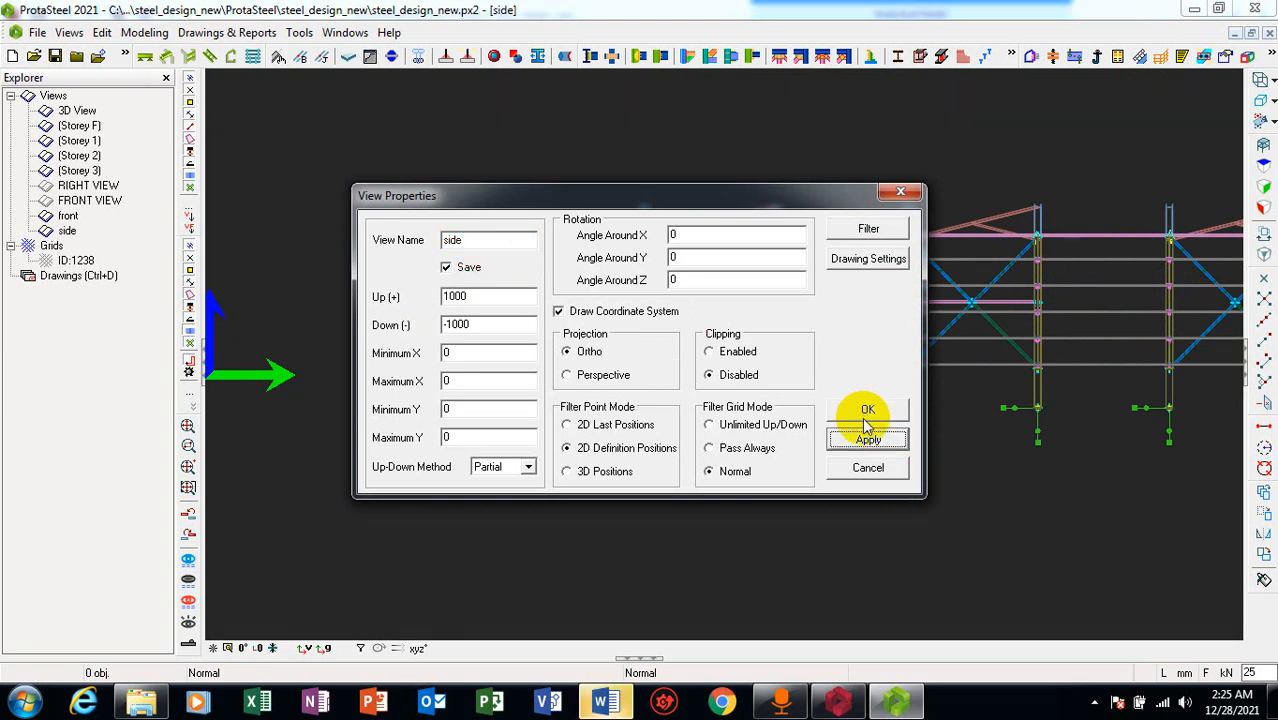
left_click(866, 413)
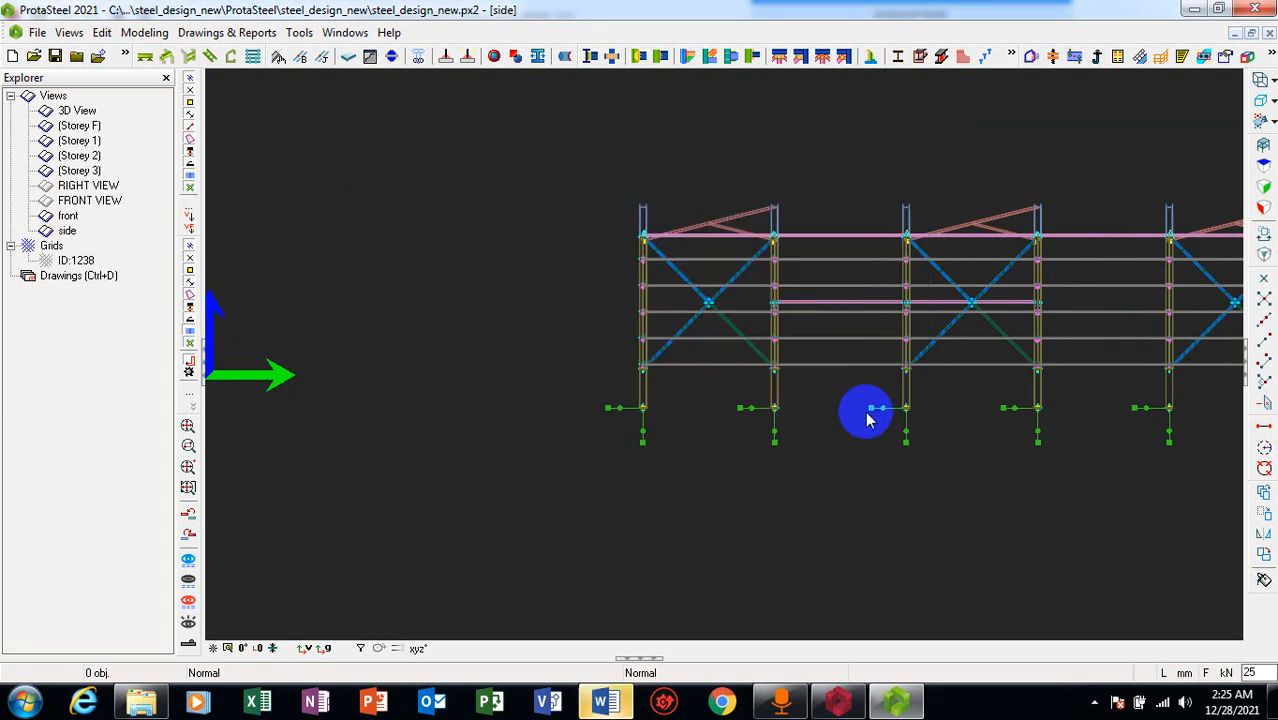
Open the saved front view and examine the end frame's column and rafter connection
left_click(67, 231)
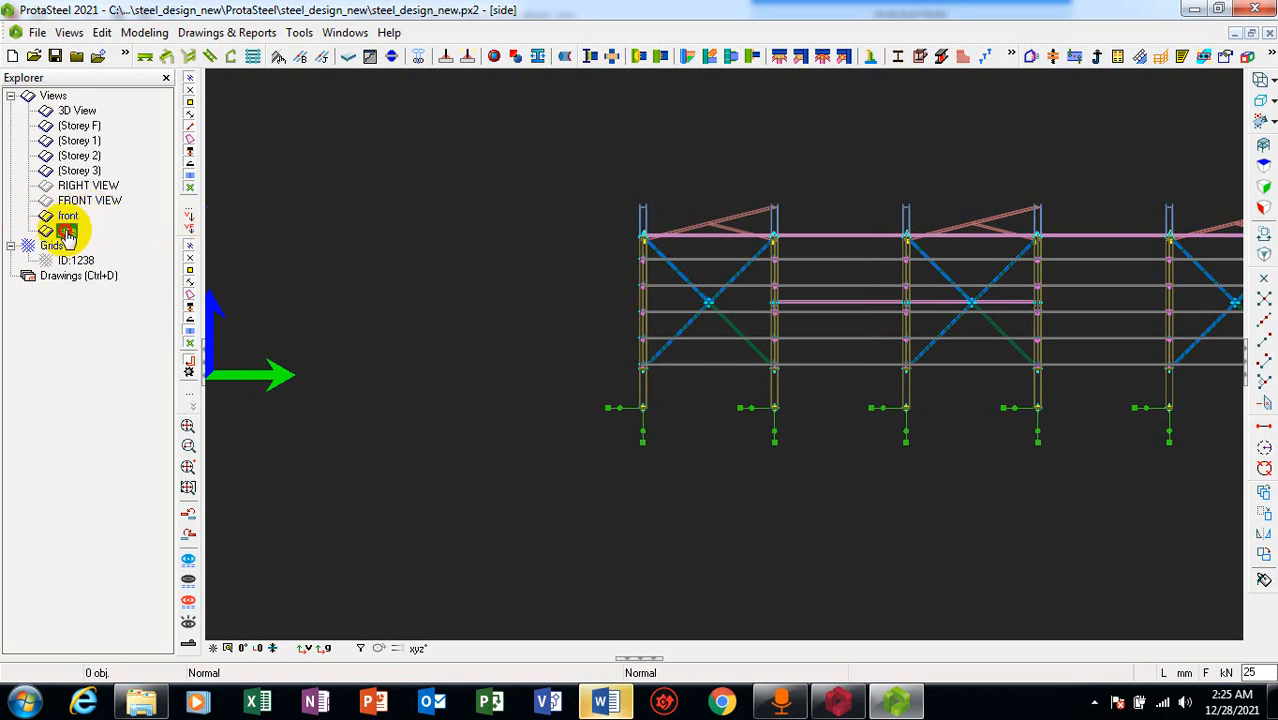
left_click(67, 215)
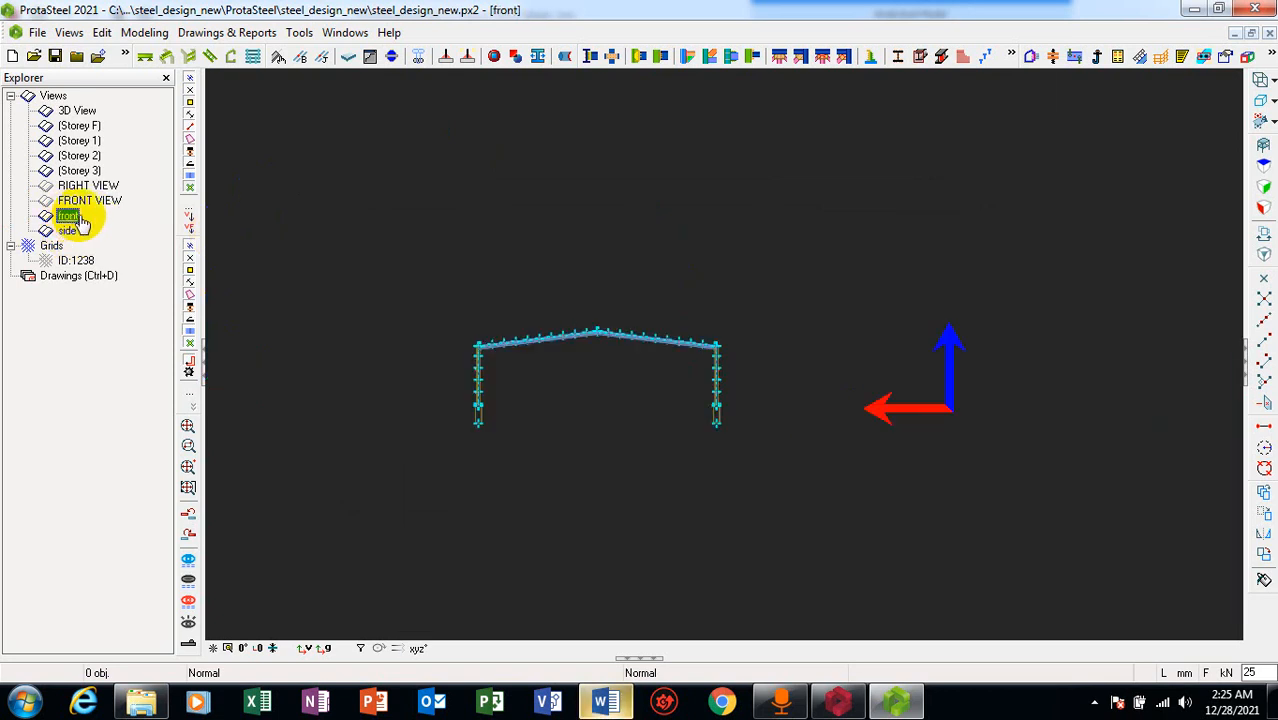
scroll(485, 385, "up", 3)
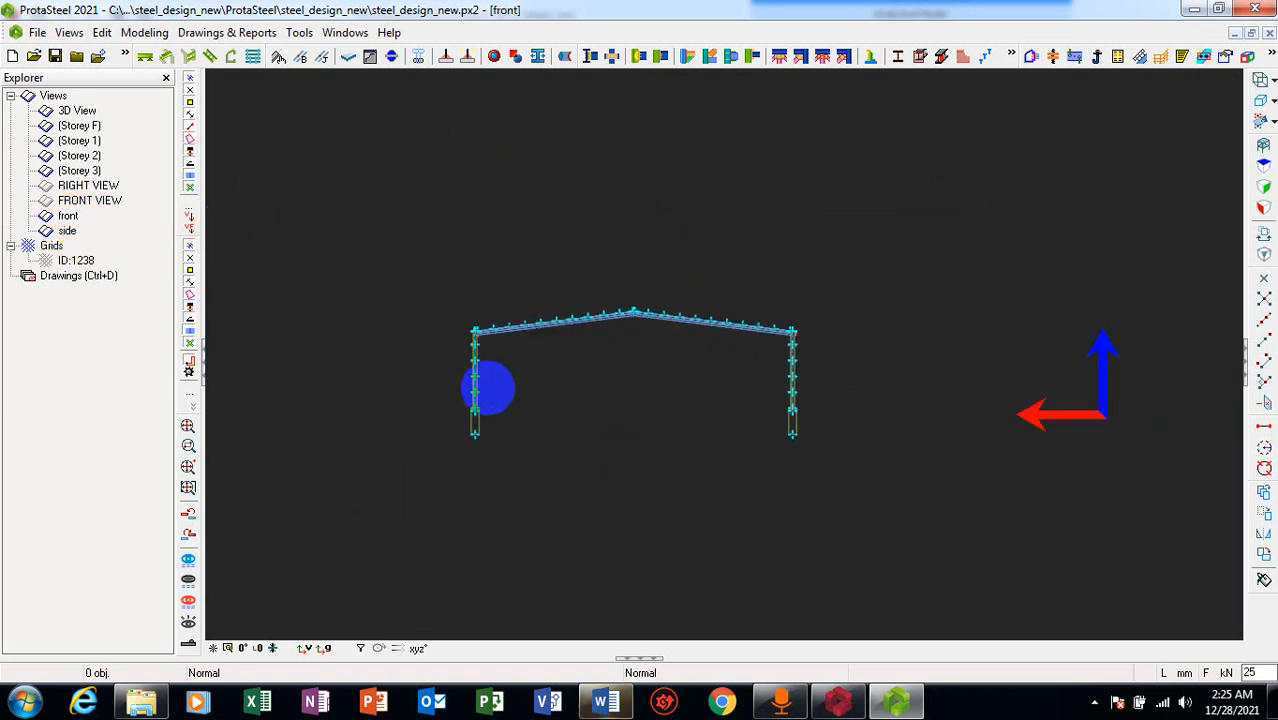
scroll(540, 325, "up", 2)
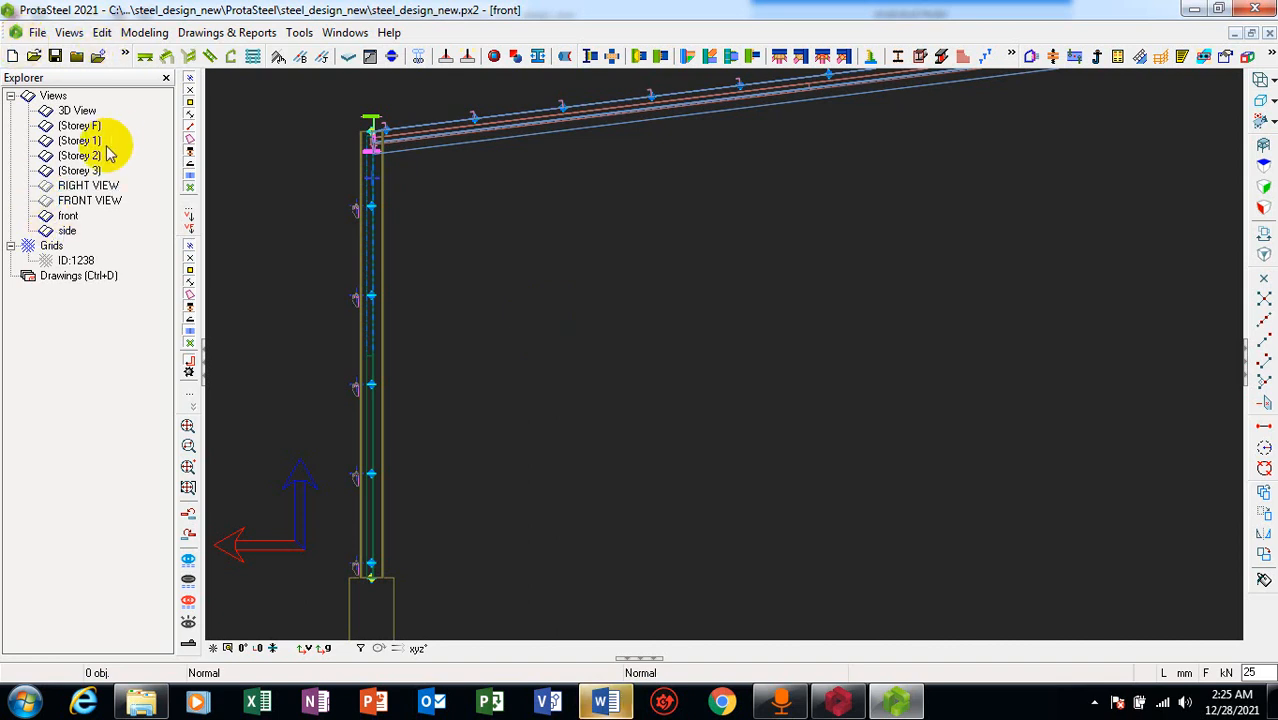
Switch to the Drawing Module, open drawing 835-156-CE-009 and inspect its sheet layout
double_click(55, 276)
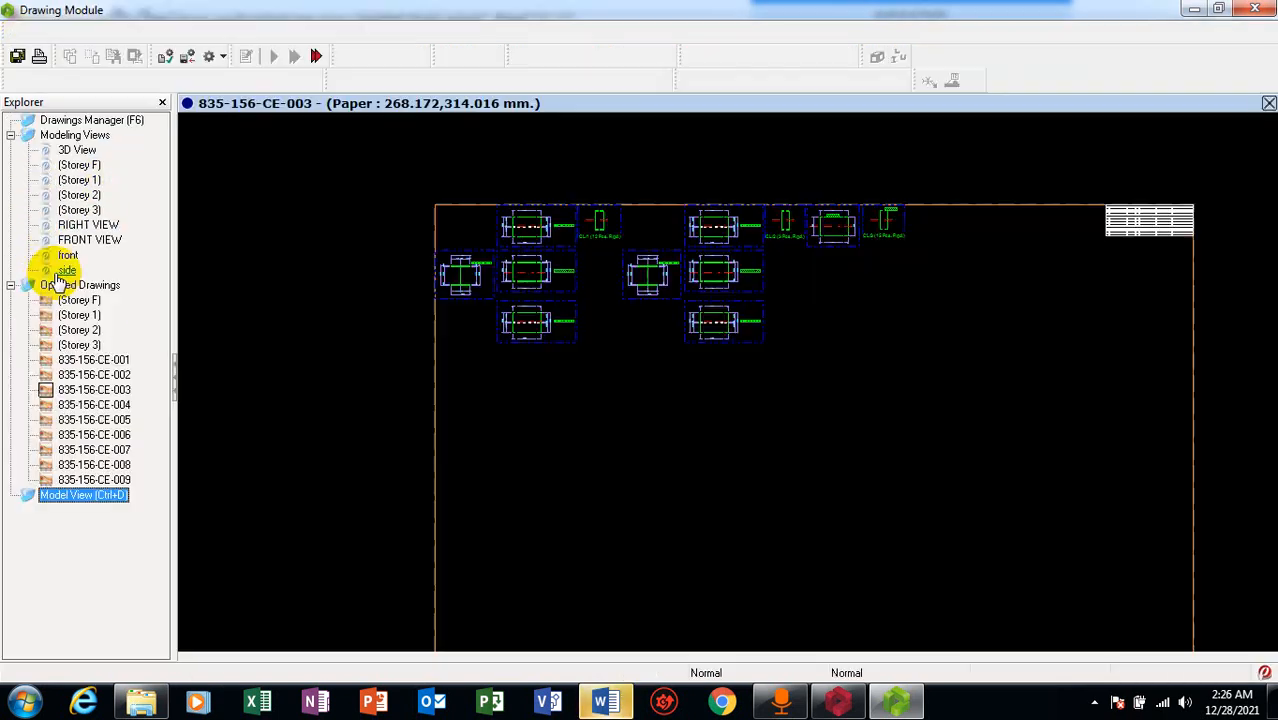
left_click(271, 505)
left_click(95, 465)
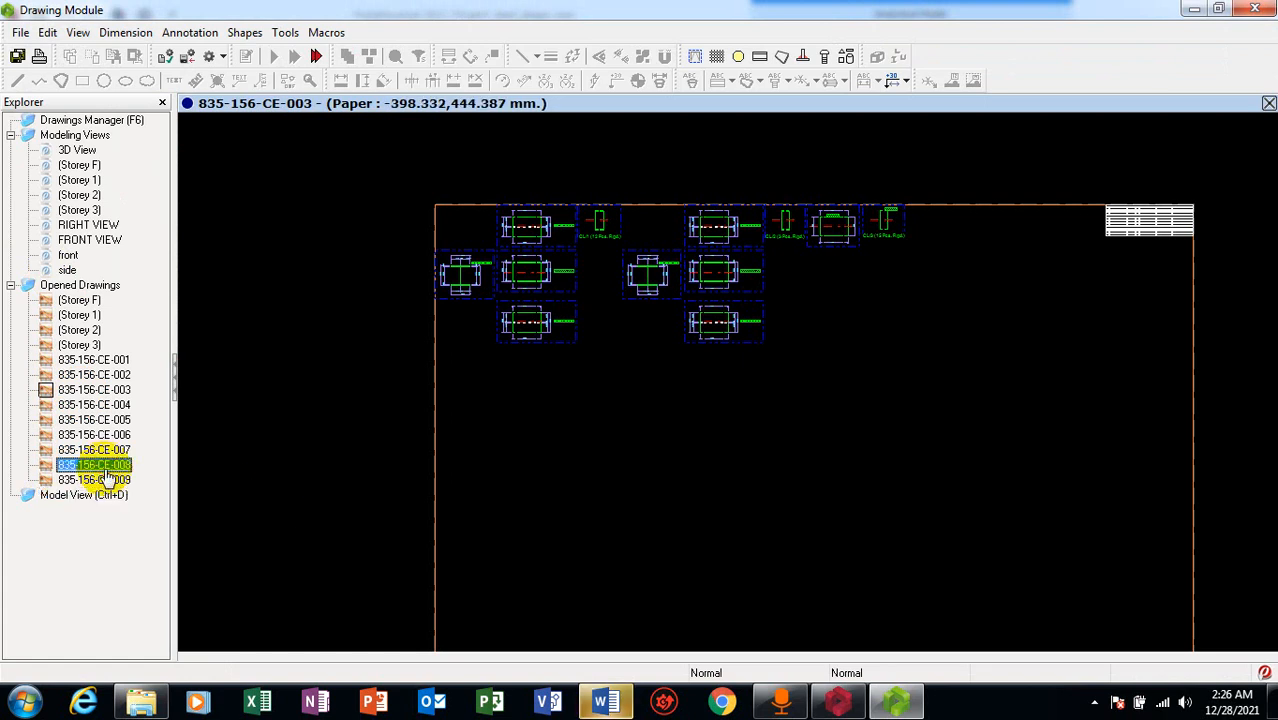
double_click(95, 480)
left_click(428, 427)
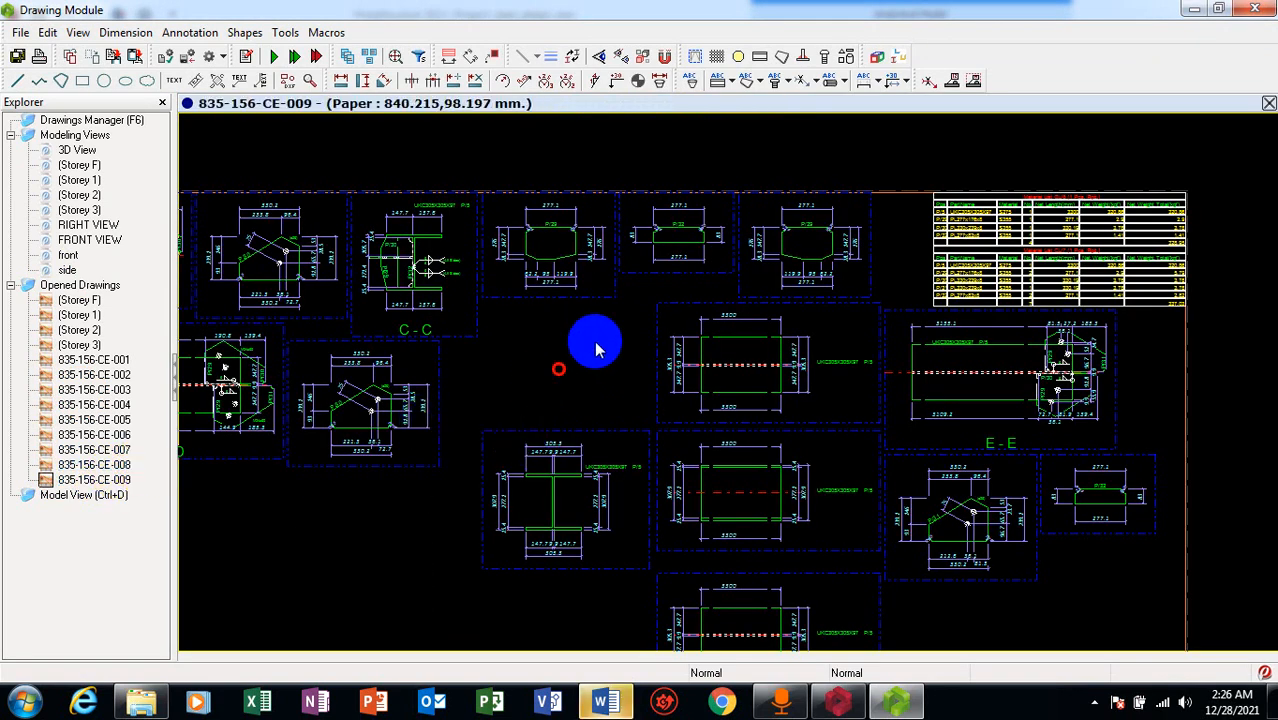
scroll(660, 322, "down", 3)
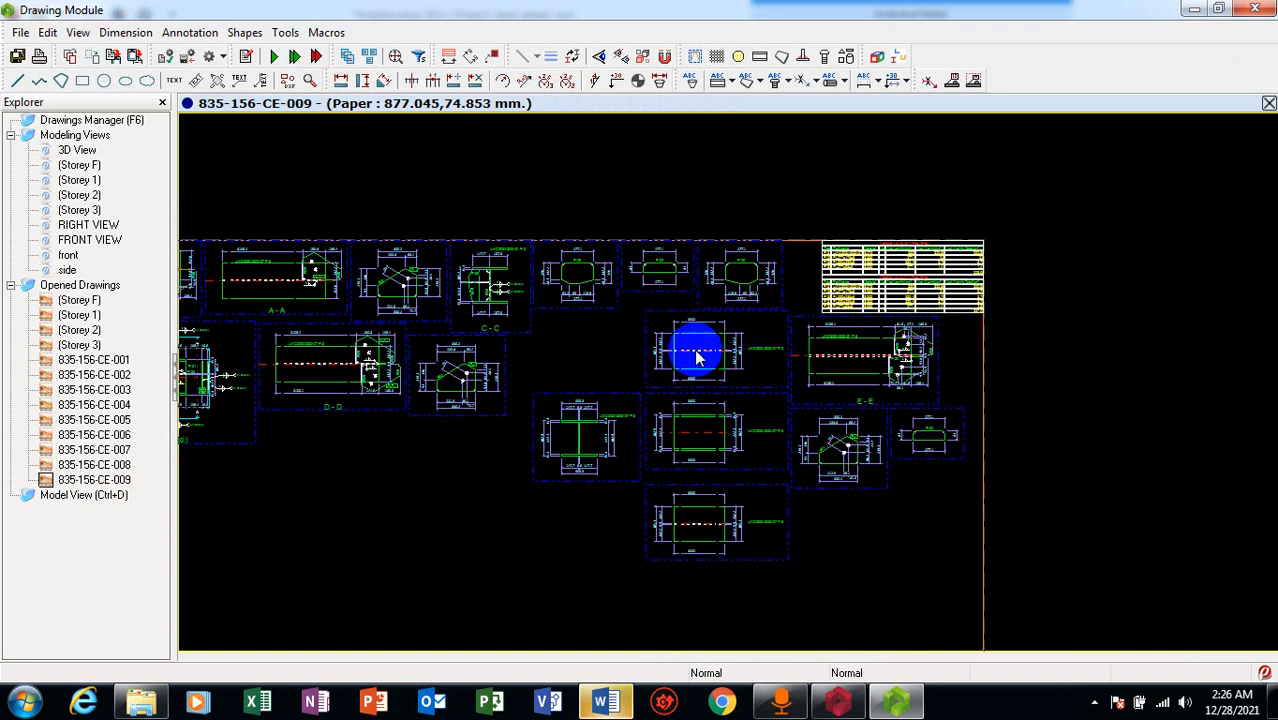
scroll(676, 360, "down", 2)
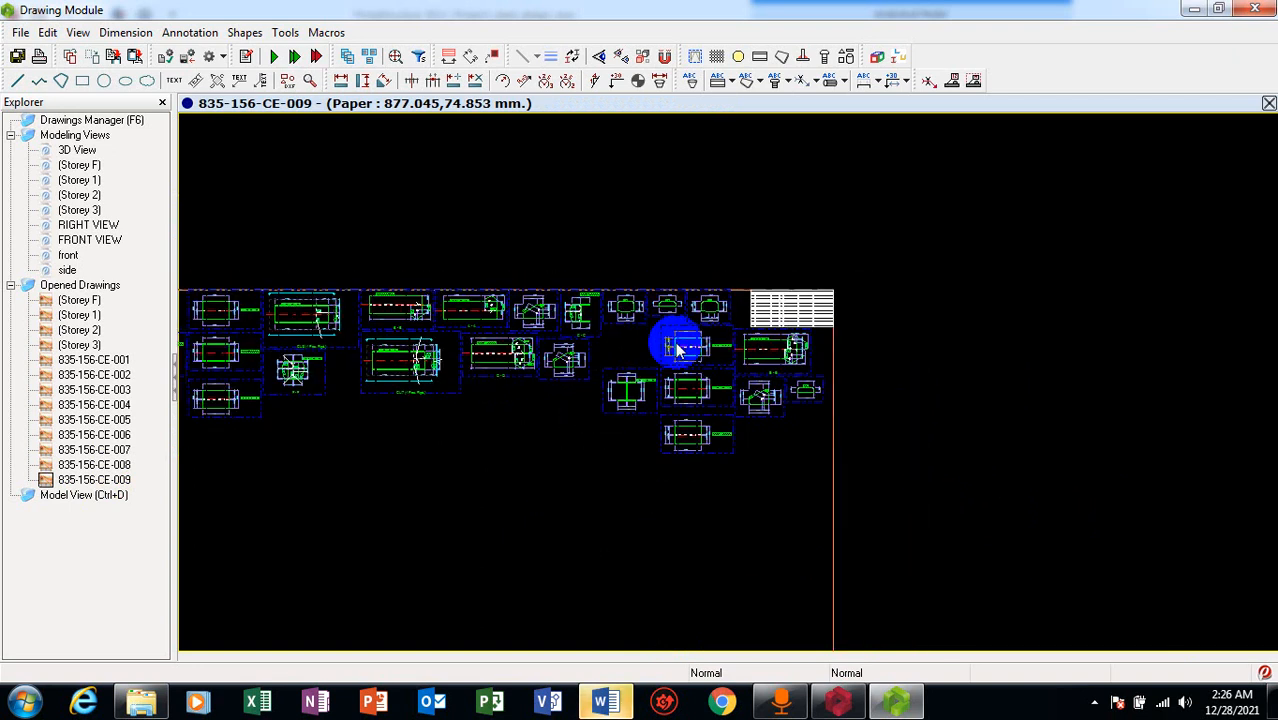
scroll(676, 348, "down", 3)
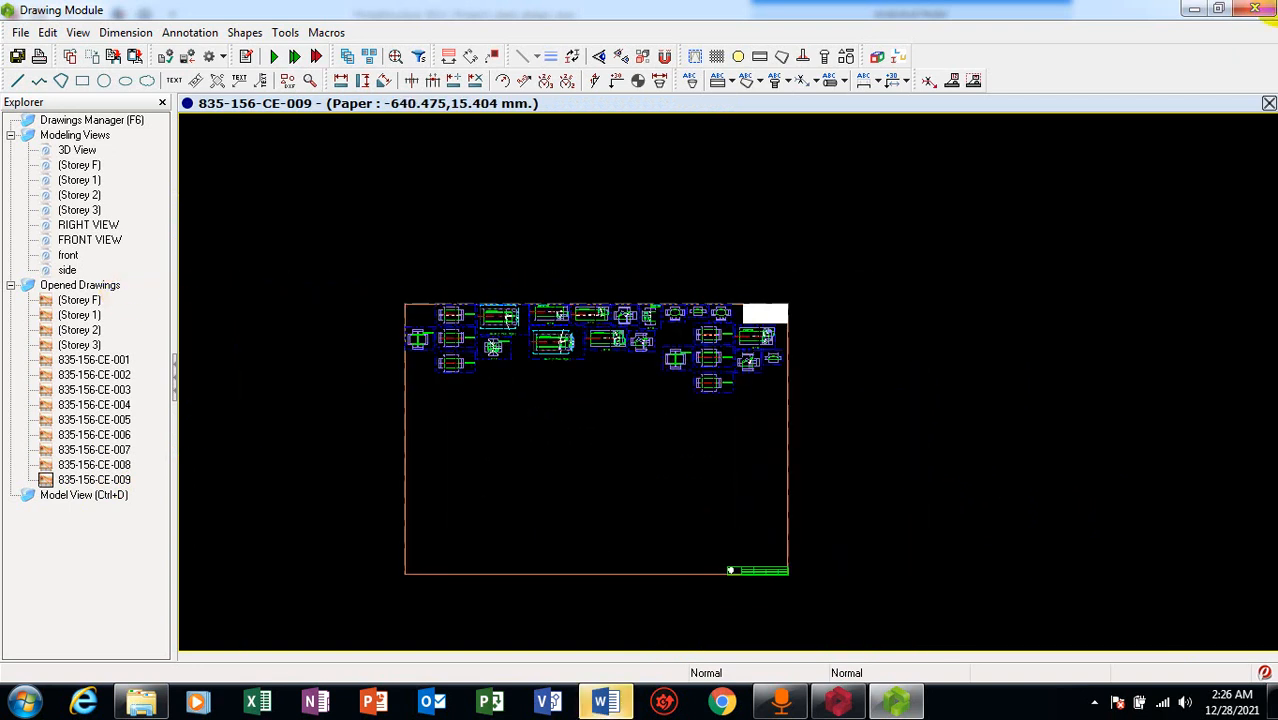
Start a DXF export of the open drawing and choose the STEEL DESIGN file in the Exports folder as target
left_click(24, 33)
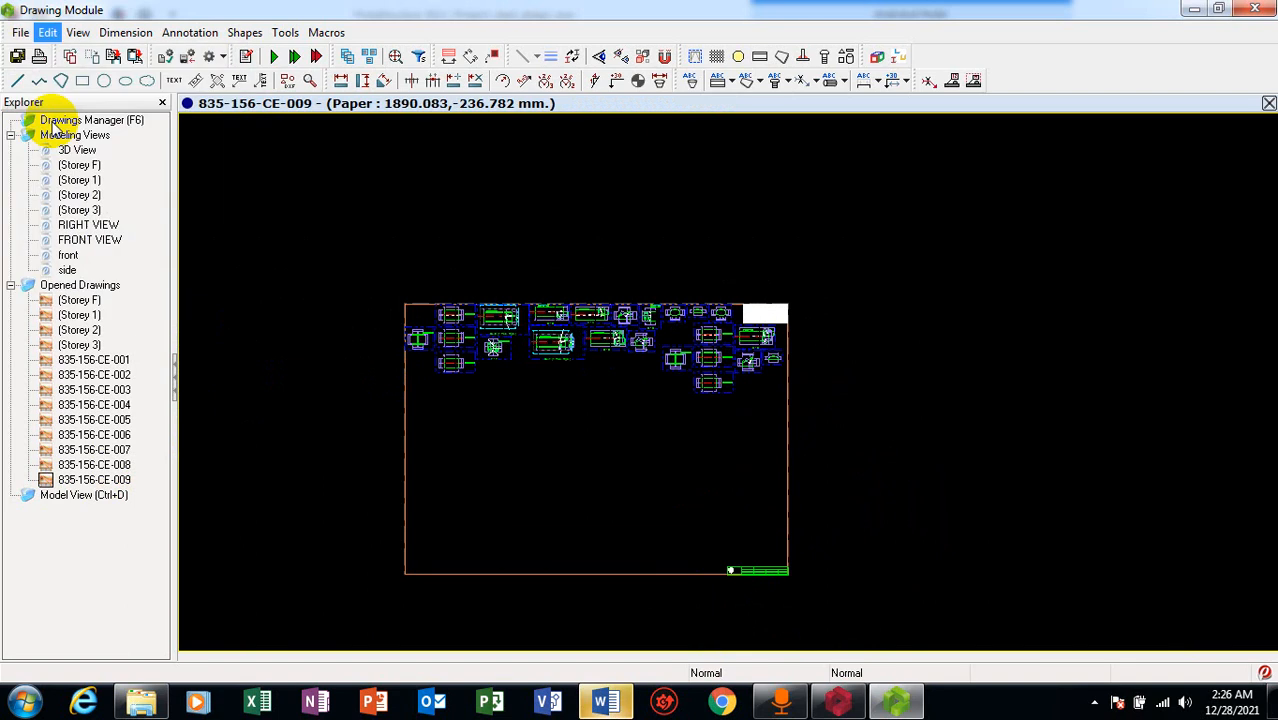
left_click(92, 127)
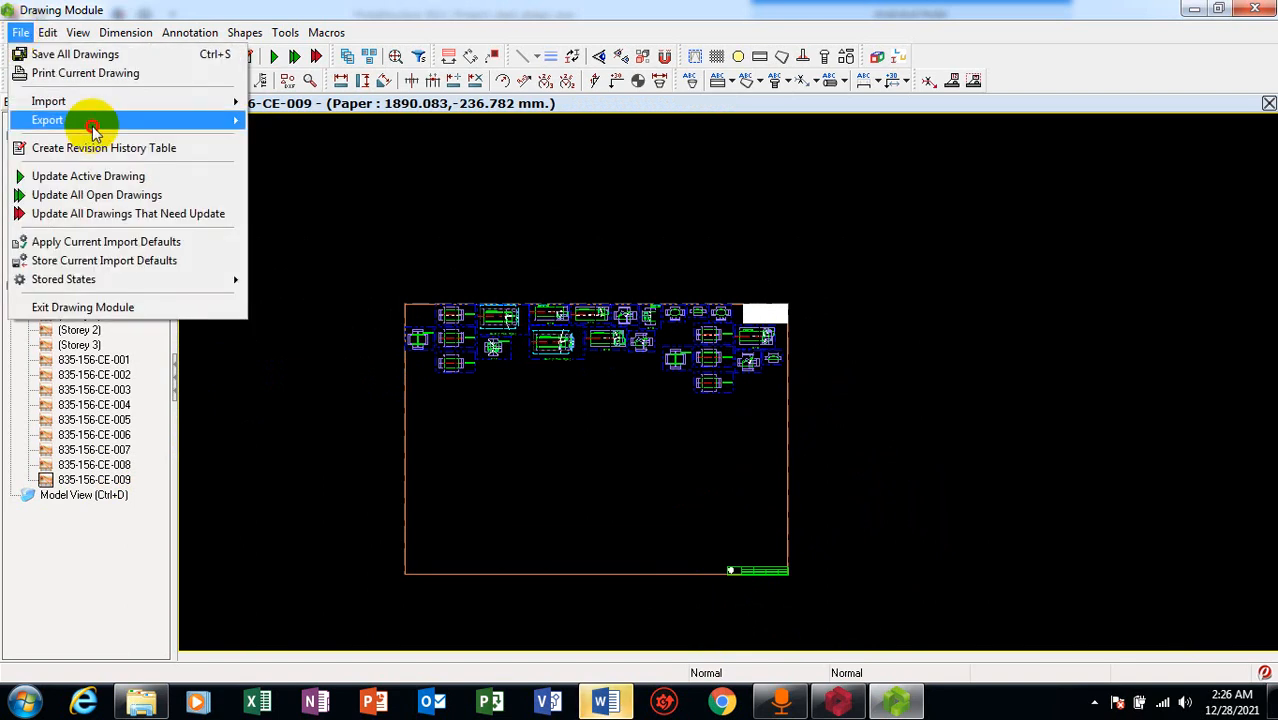
left_click(285, 122)
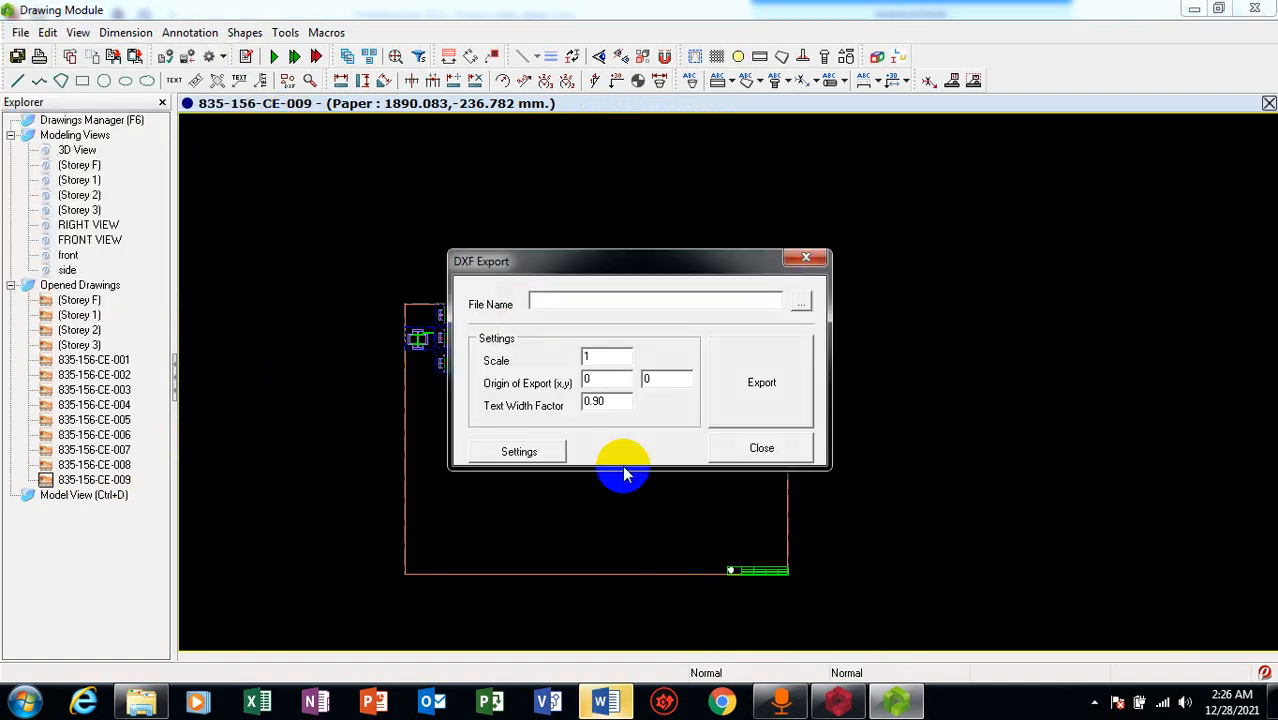
left_click(651, 293)
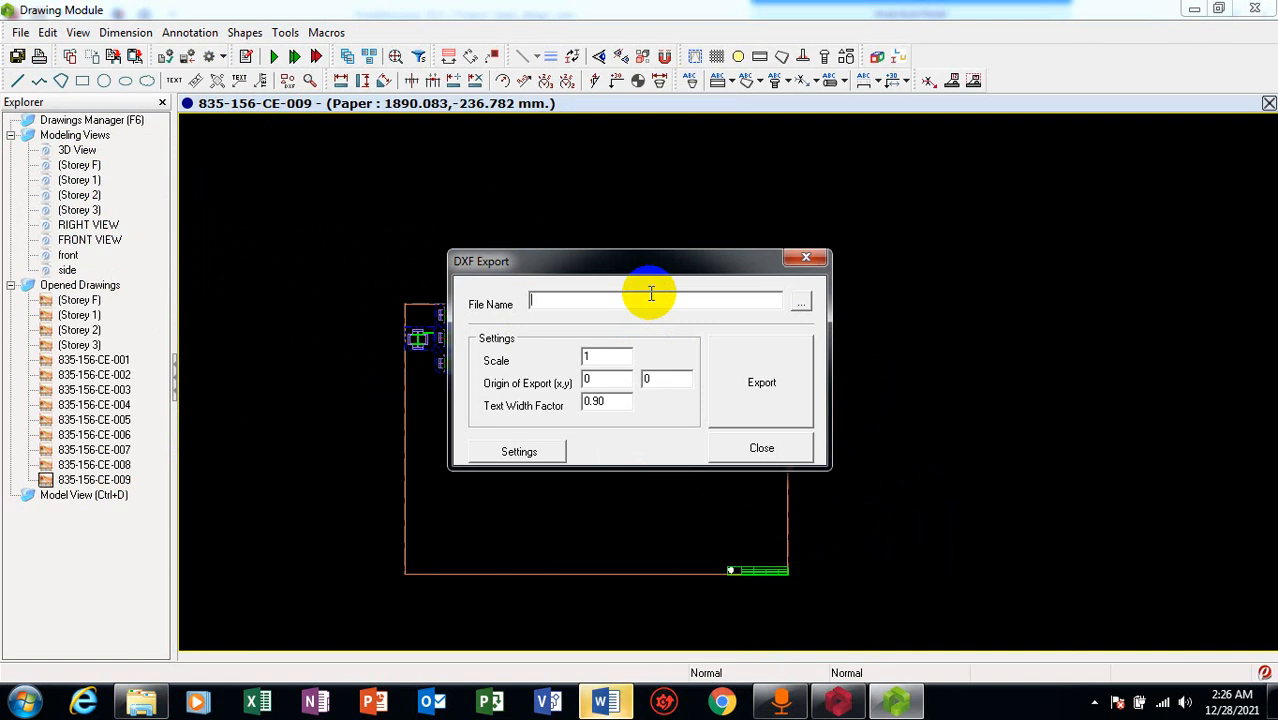
left_click(605, 304)
left_click(801, 302)
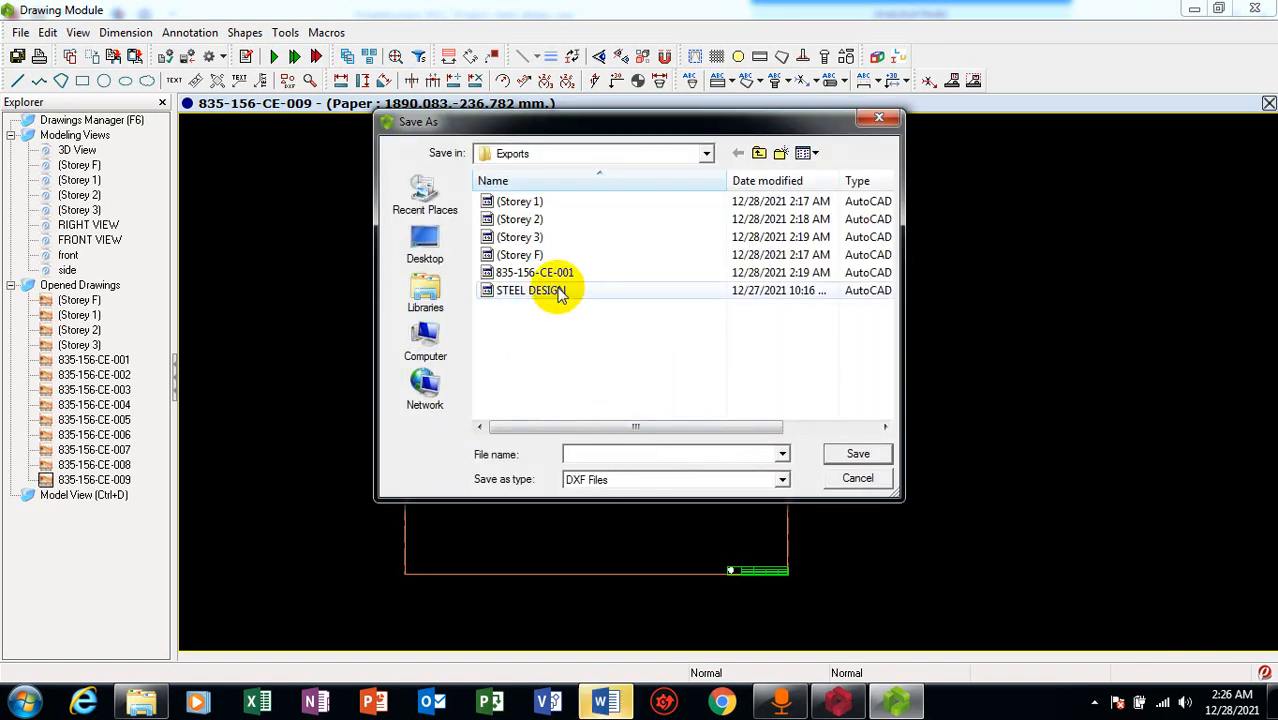
double_click(530, 290)
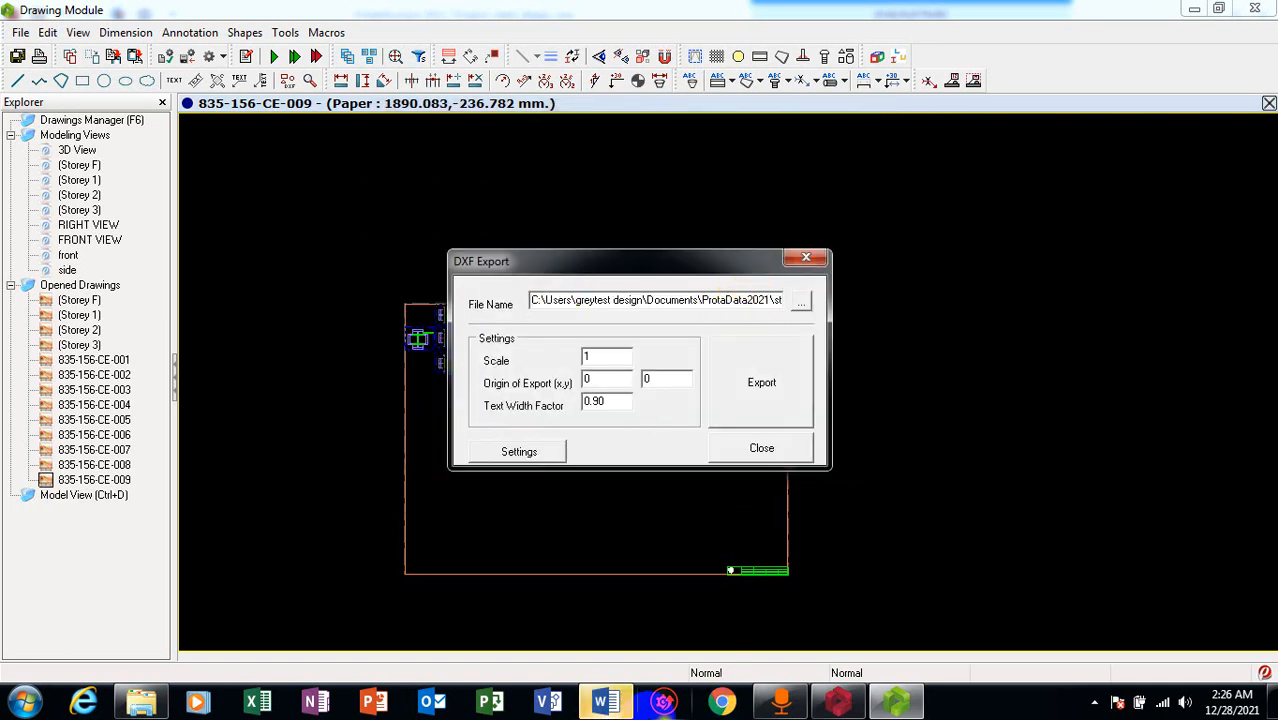
Change the export target file to 835-156-CE-001, export the drawing to DXF and show the desktop
left_click(801, 301)
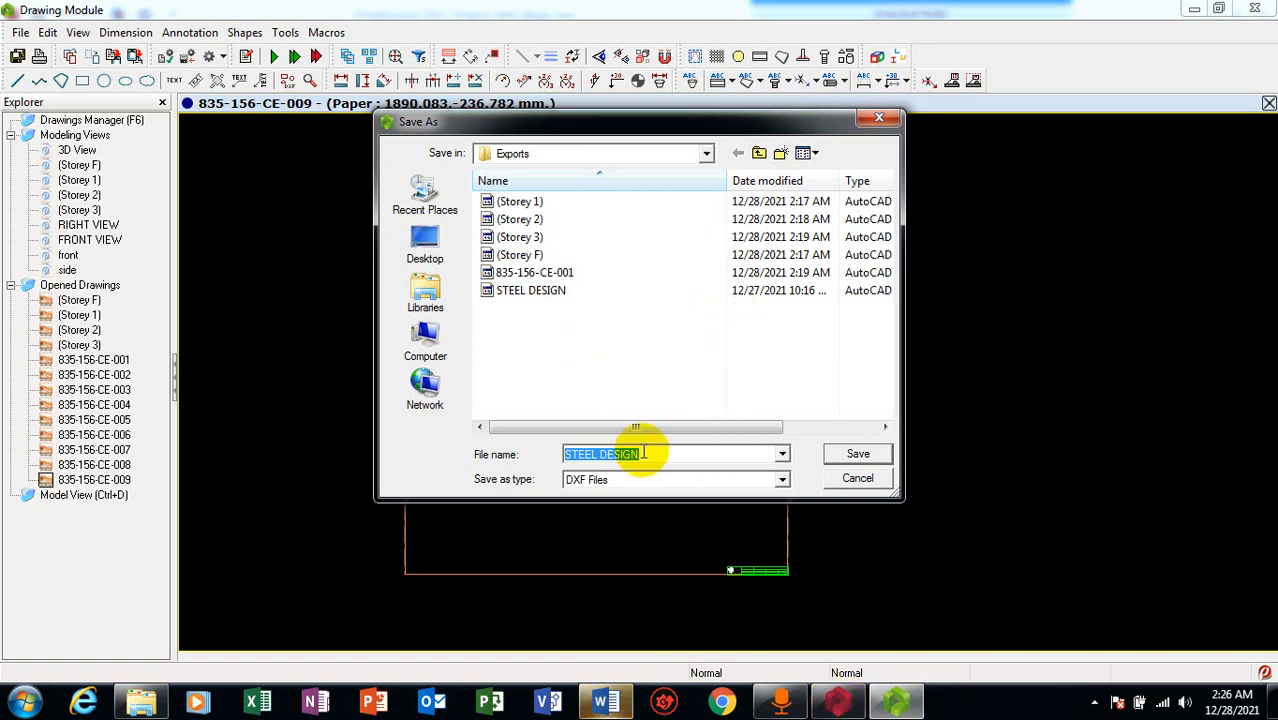
left_click(543, 276)
double_click(543, 276)
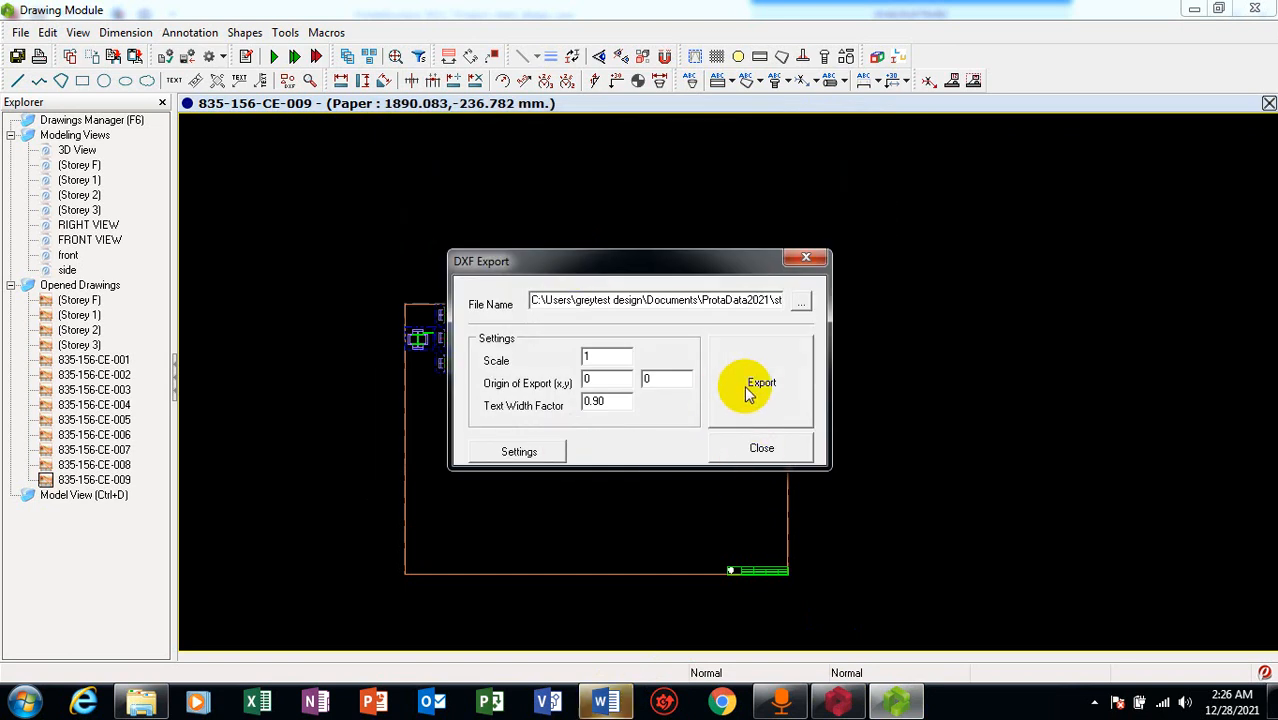
left_click(757, 385)
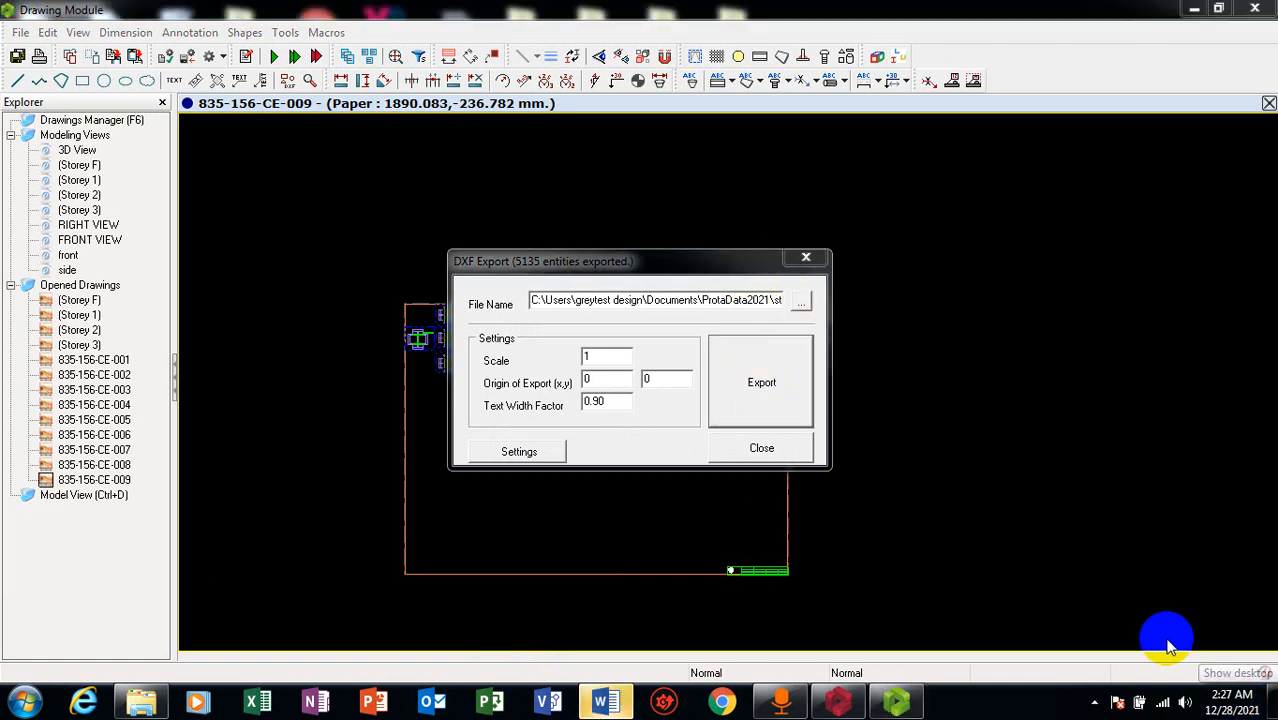
key("super+d")
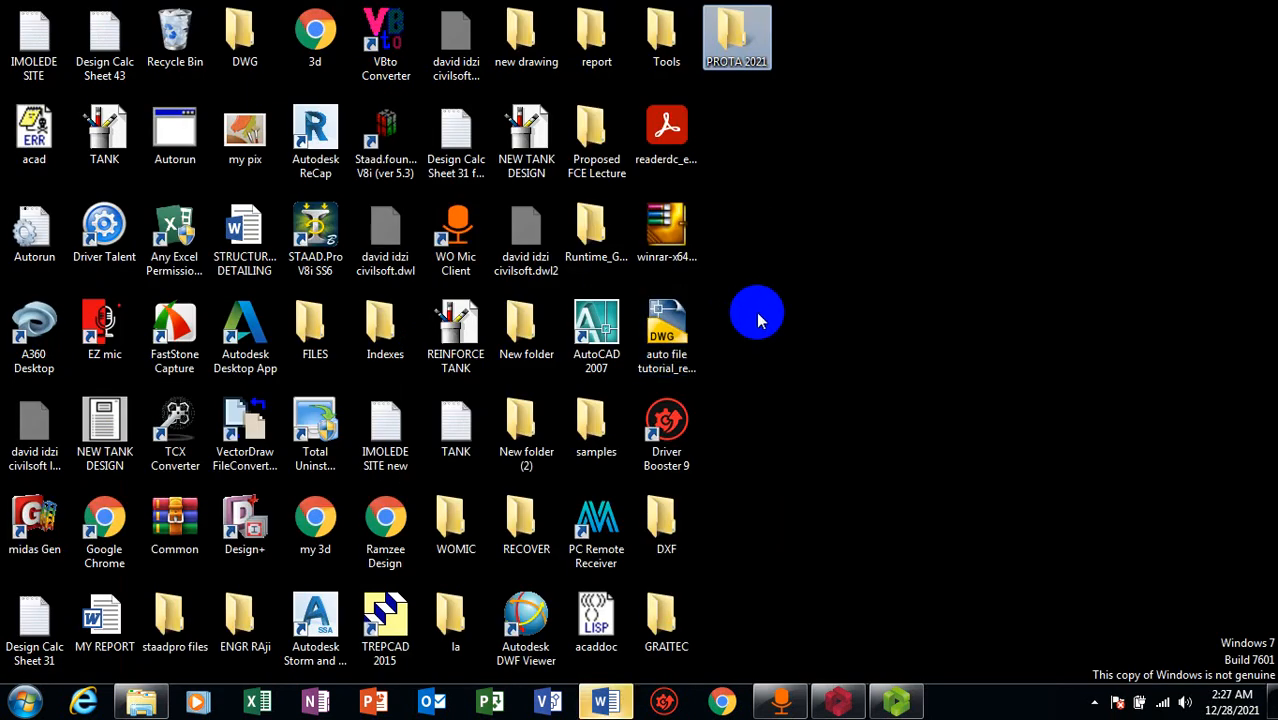
Return to the Drawing Module and export drawing 835-156-CE-009 to DXF using the STEEL DESIGN file in the Exports folder as target
left_click(949, 235)
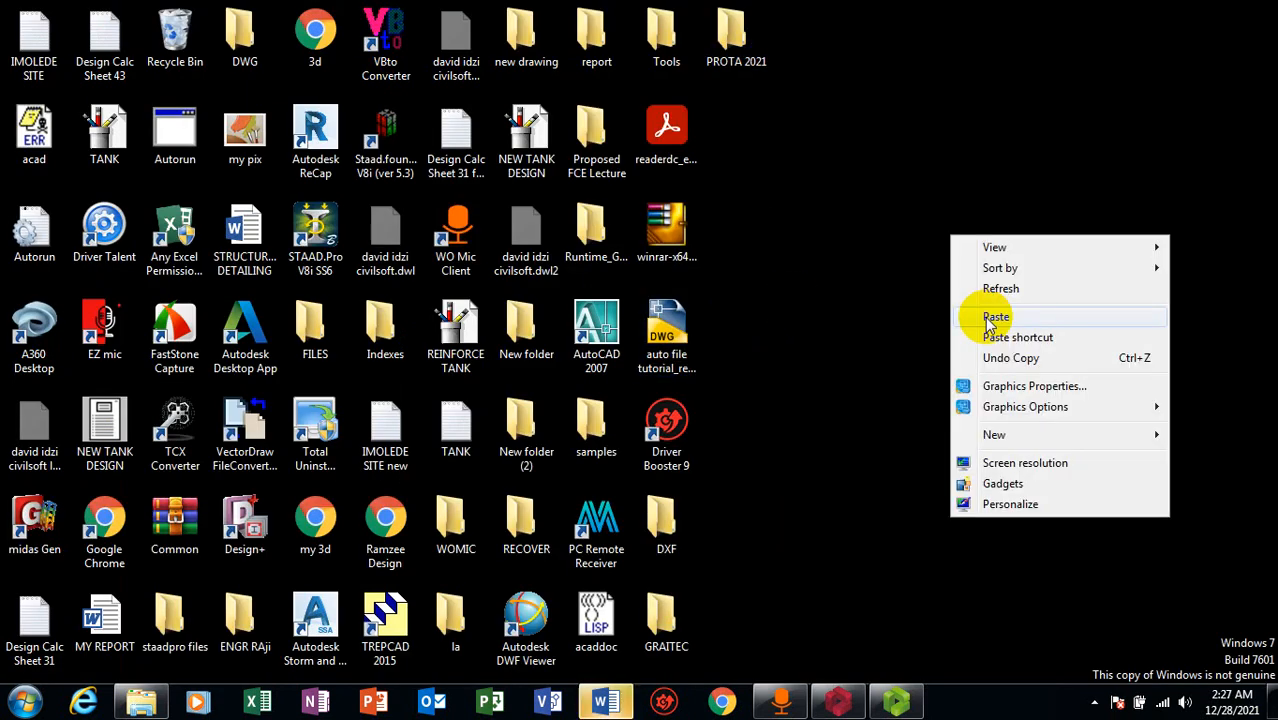
left_click(1003, 285)
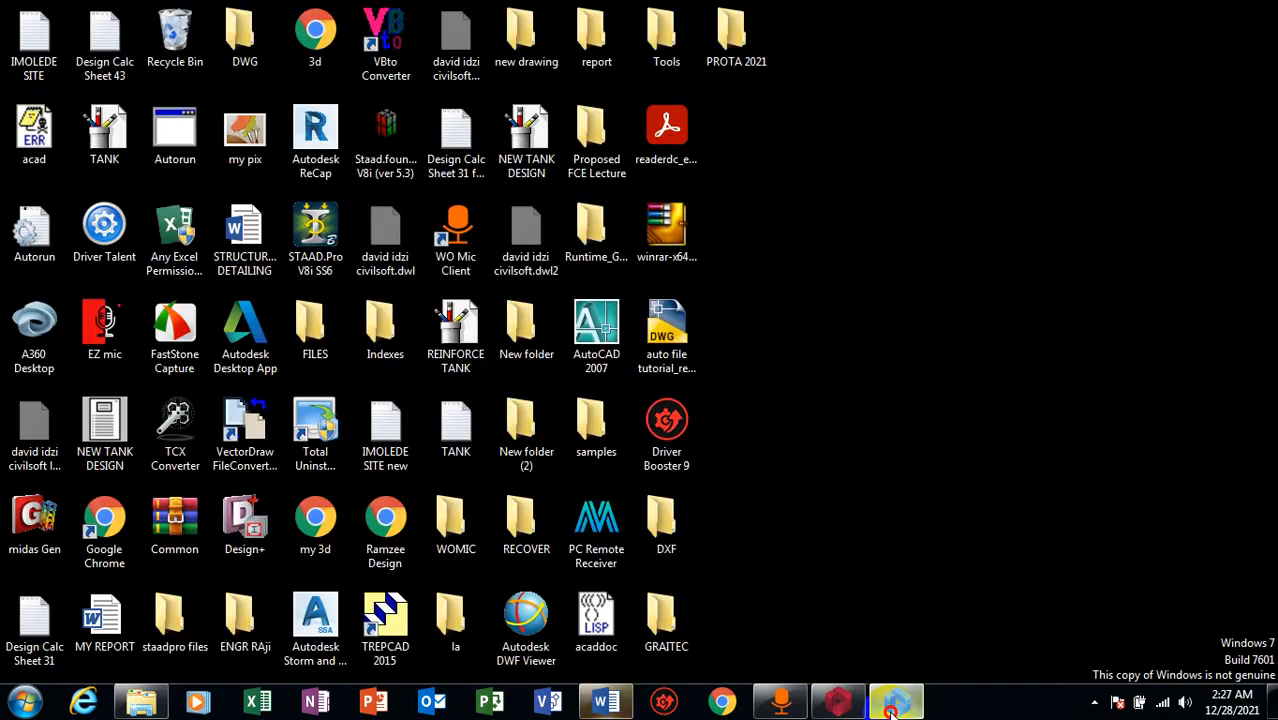
left_click(893, 704)
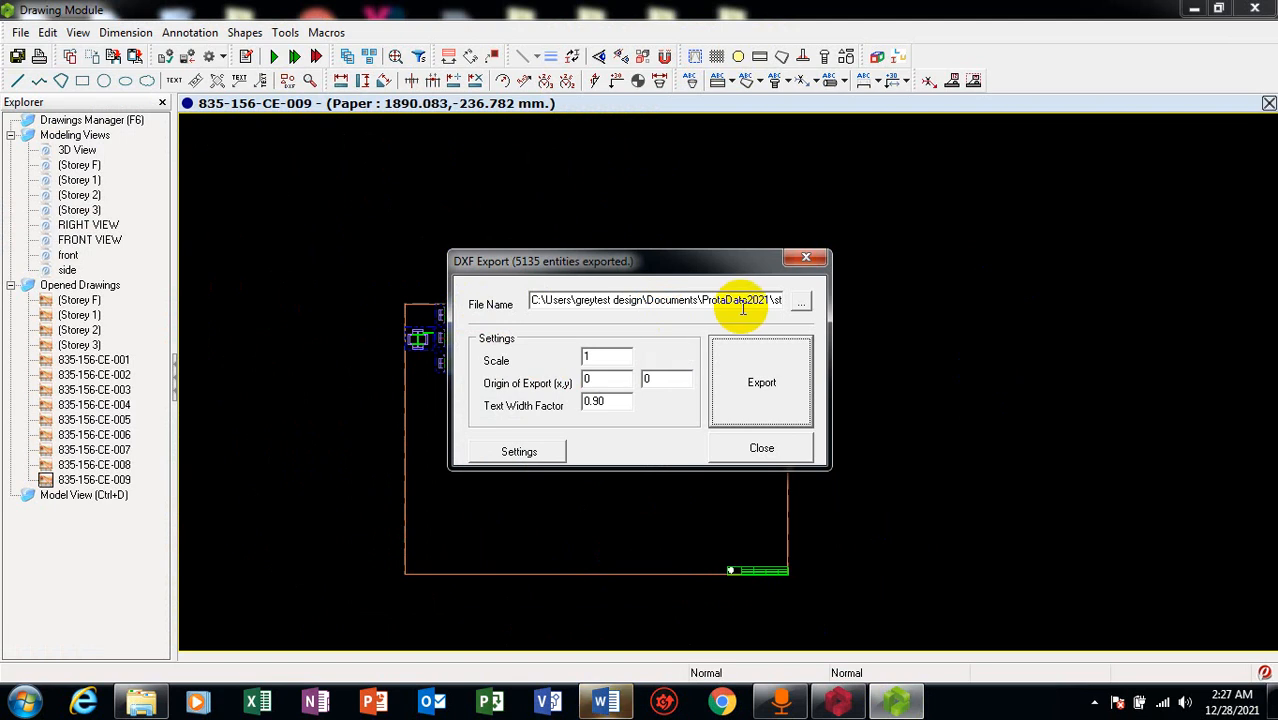
left_click(801, 301)
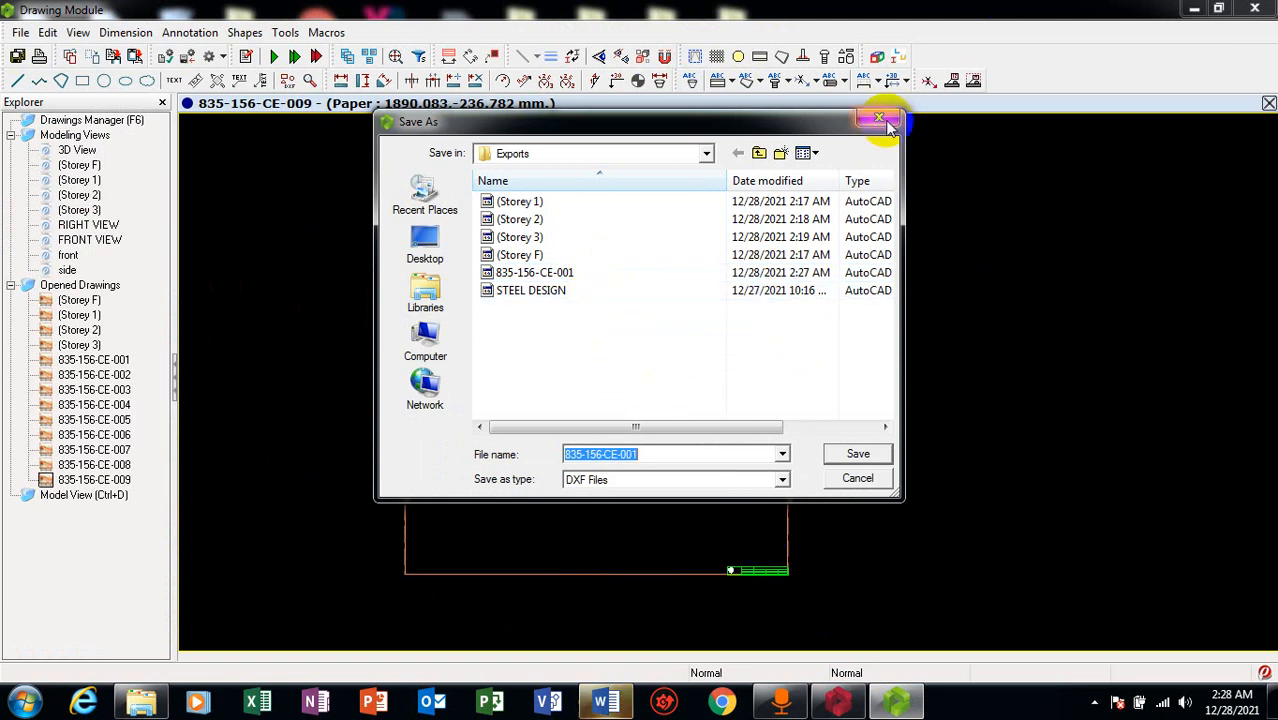
left_click(545, 273)
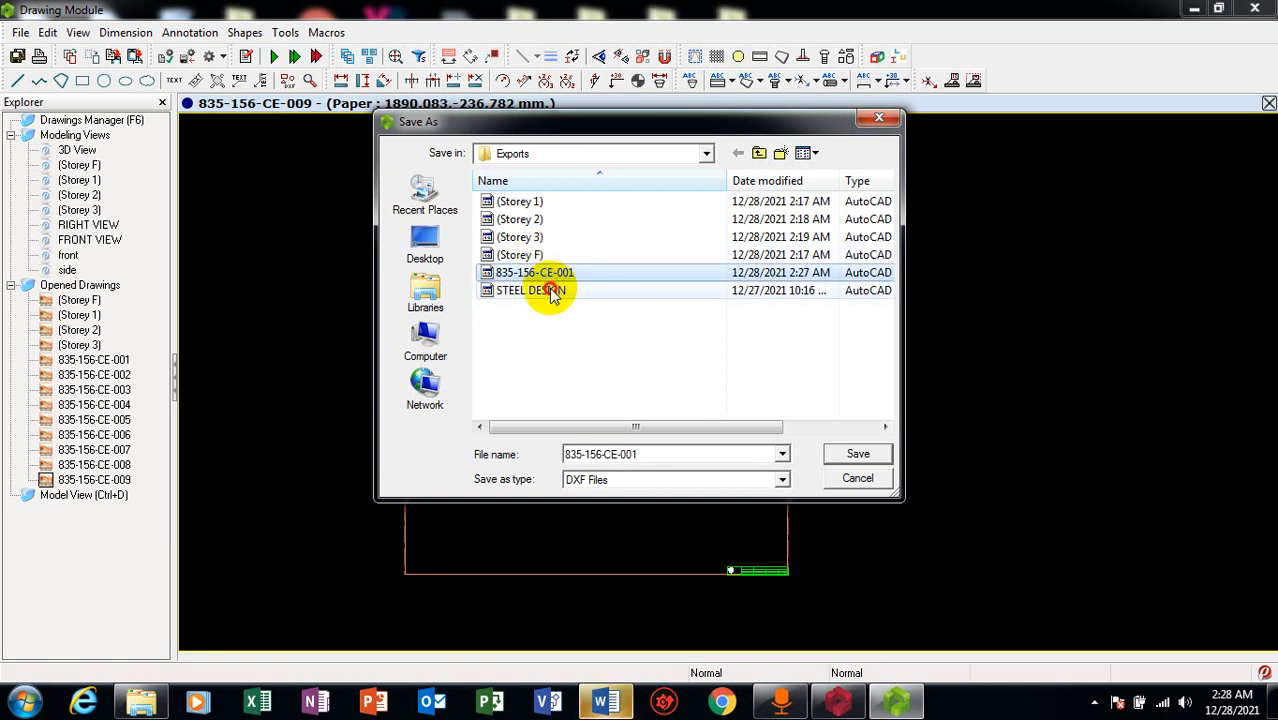
left_click(553, 291)
left_click(856, 458)
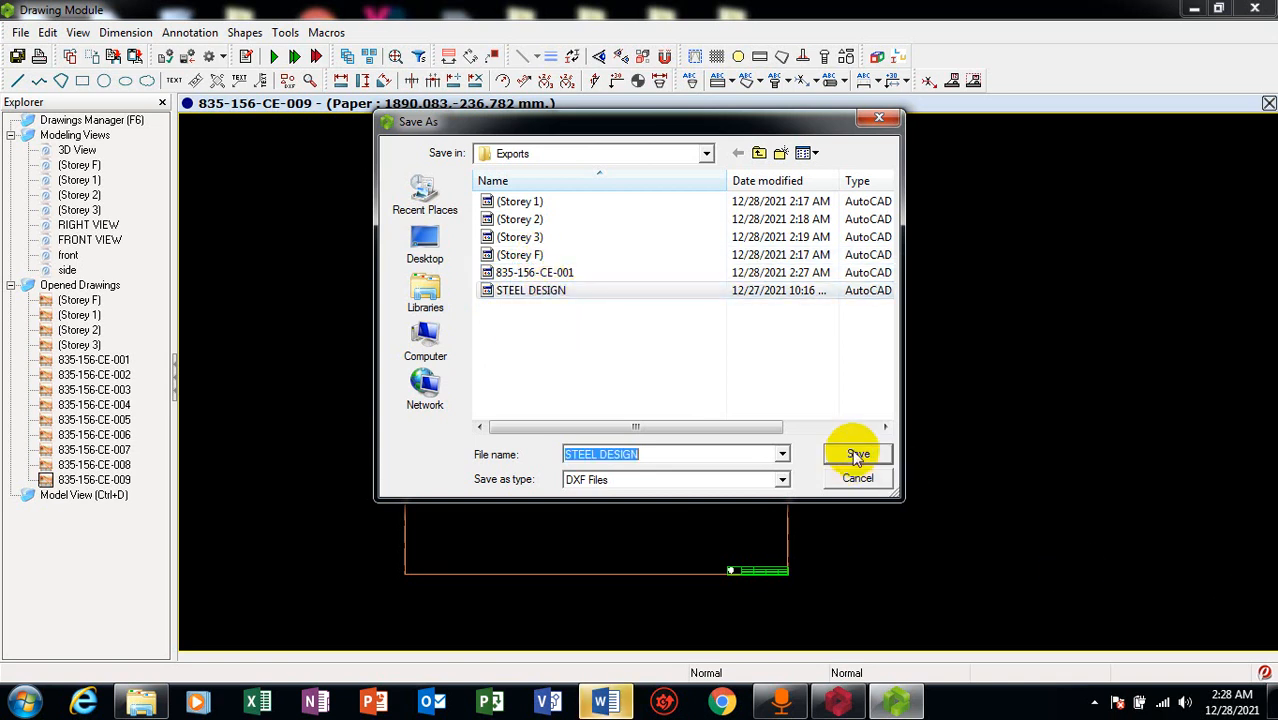
left_click(762, 386)
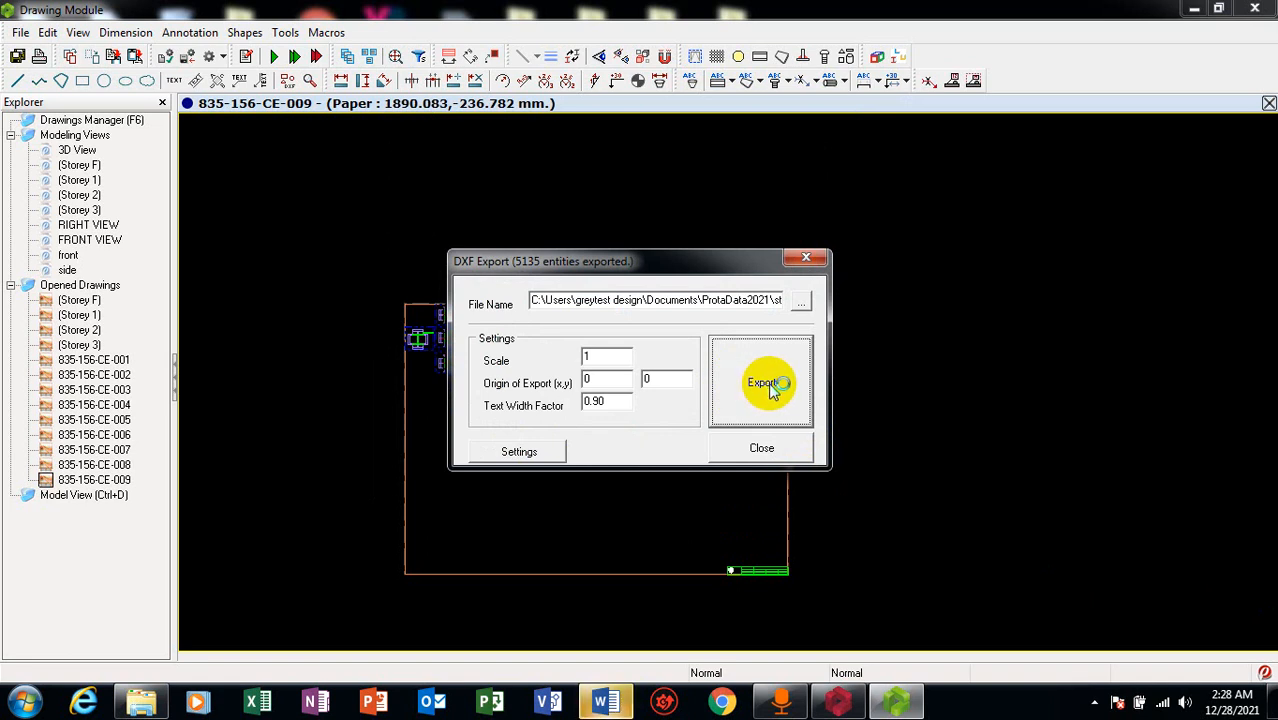
left_click(773, 386)
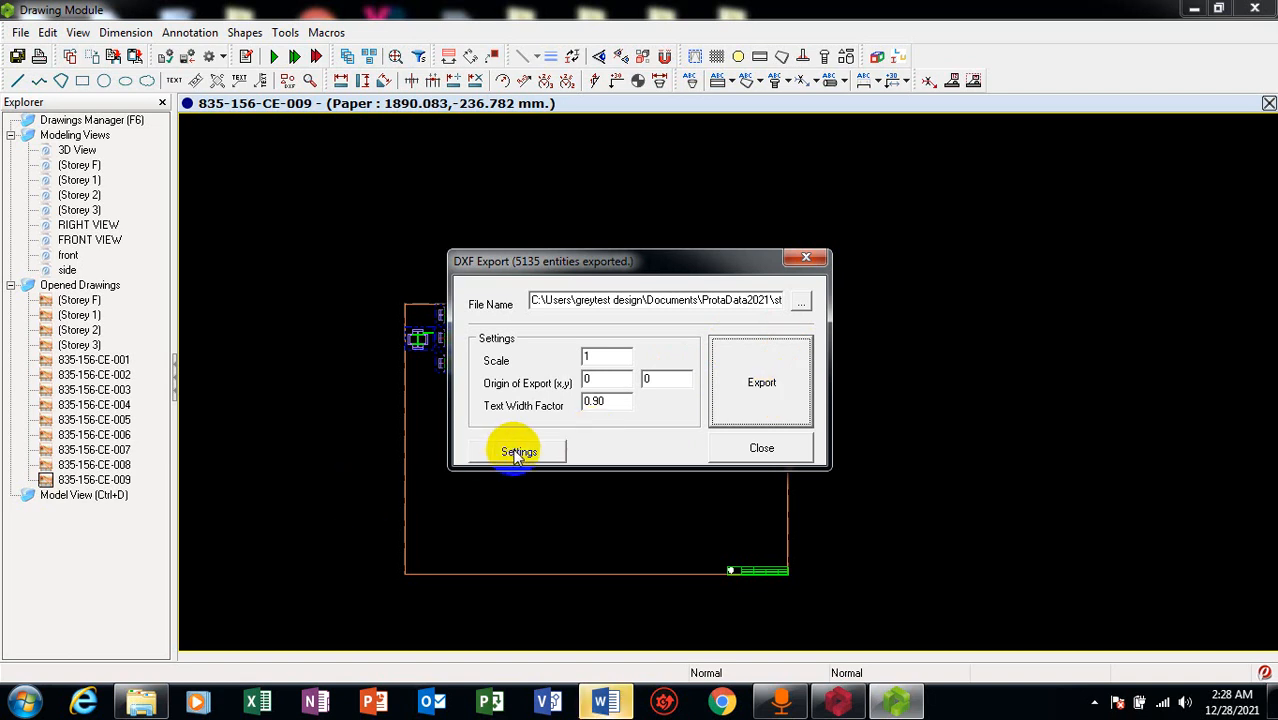
Close the DXF Export dialog and minimize the Drawing Module window
left_click(1273, 710)
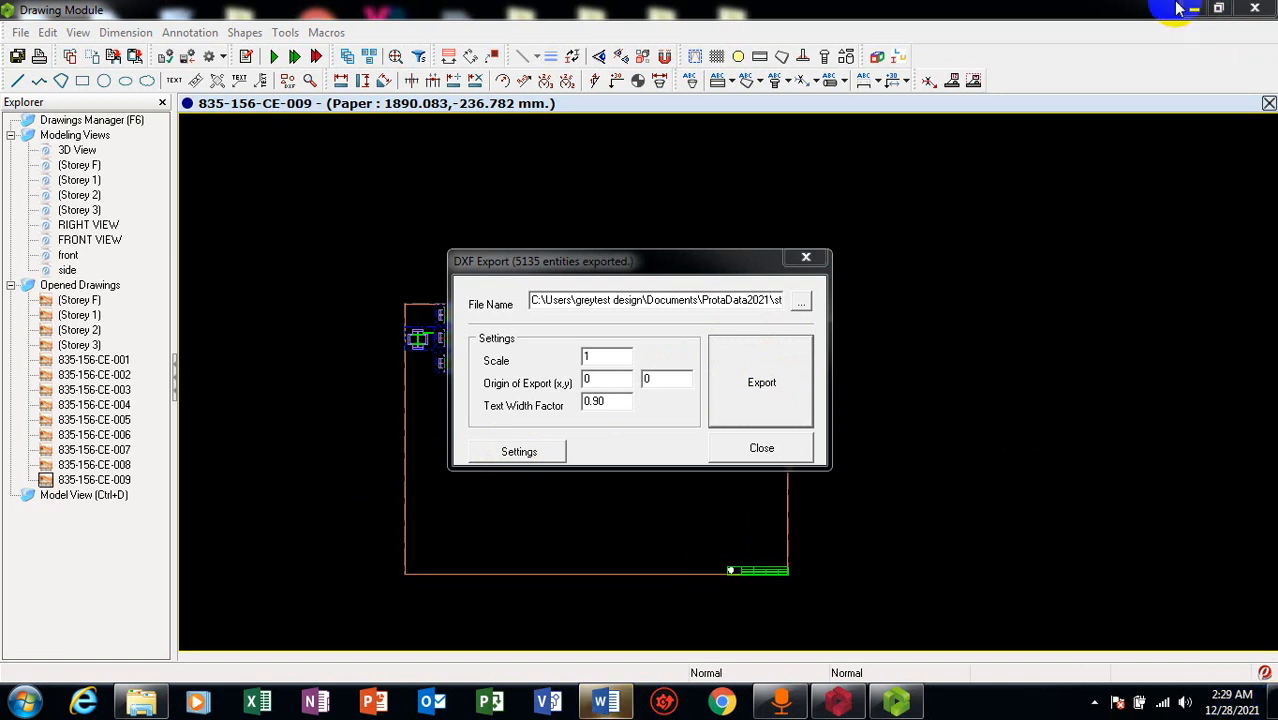
left_click(752, 444)
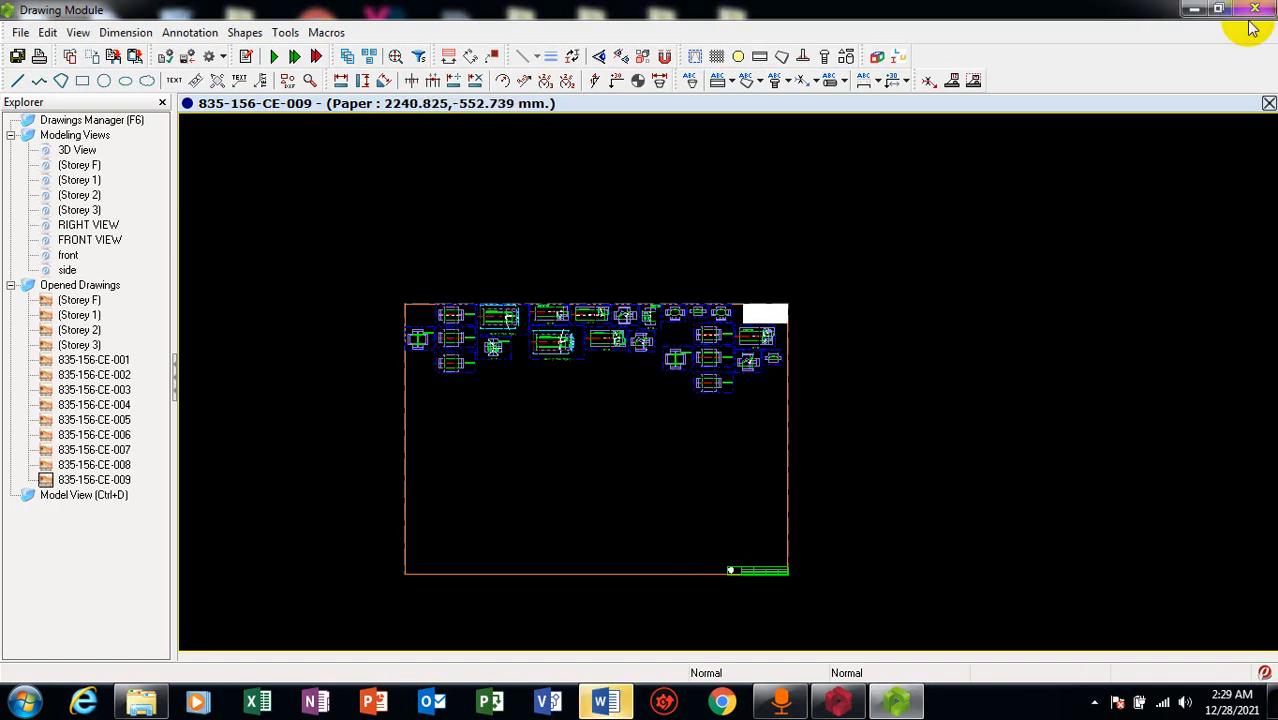
left_click(1194, 9)
Launch AutoCAD 2007 from the desktop and run it despite the compatibility notice
double_click(606, 340)
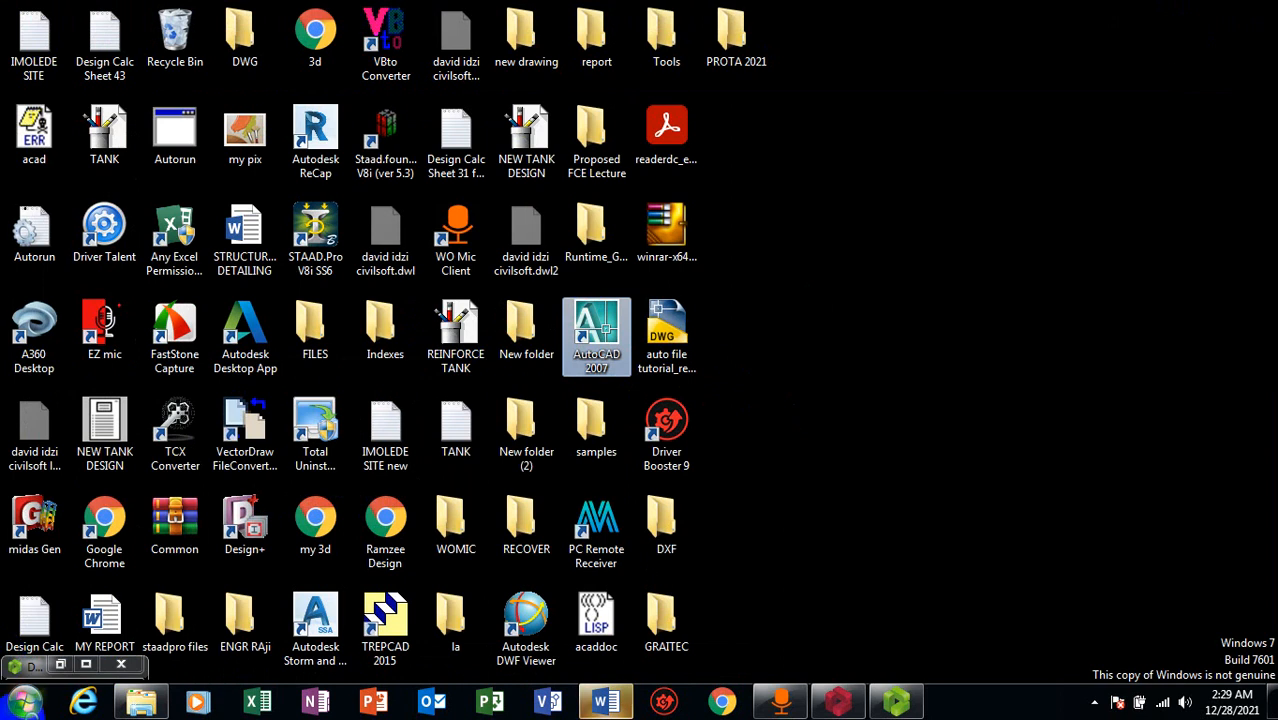
left_click(26, 704)
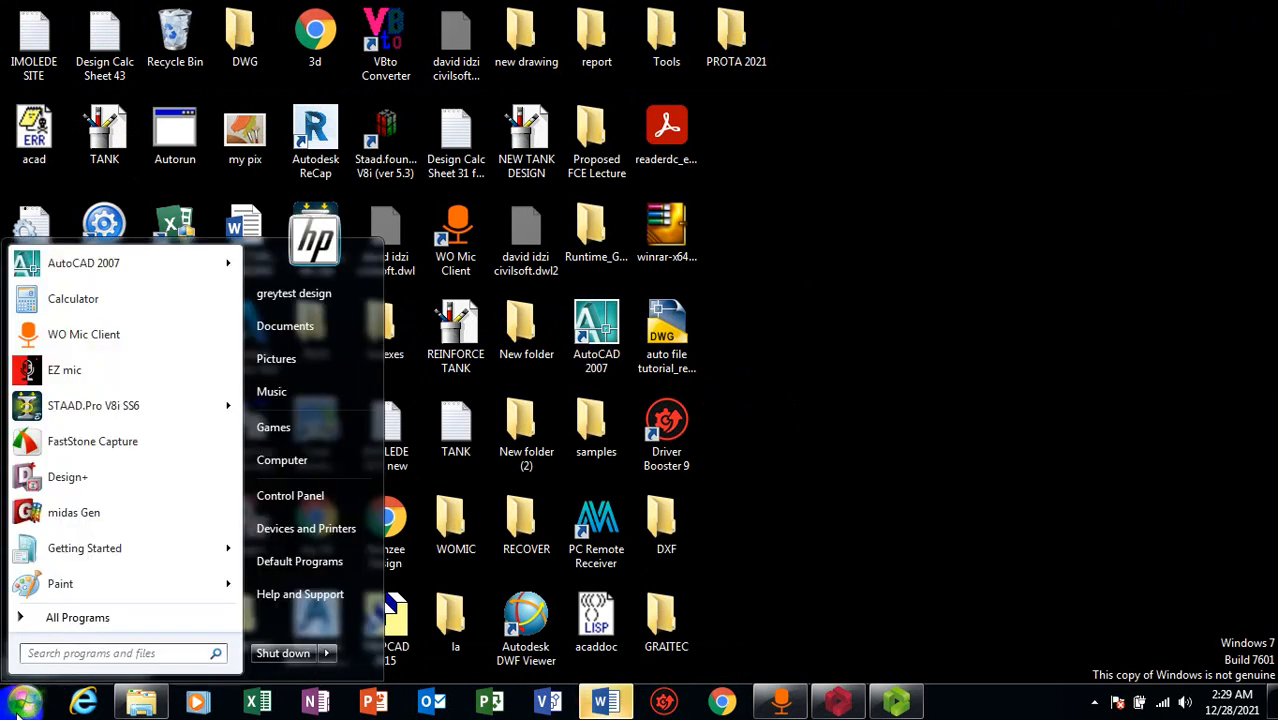
type("orio")
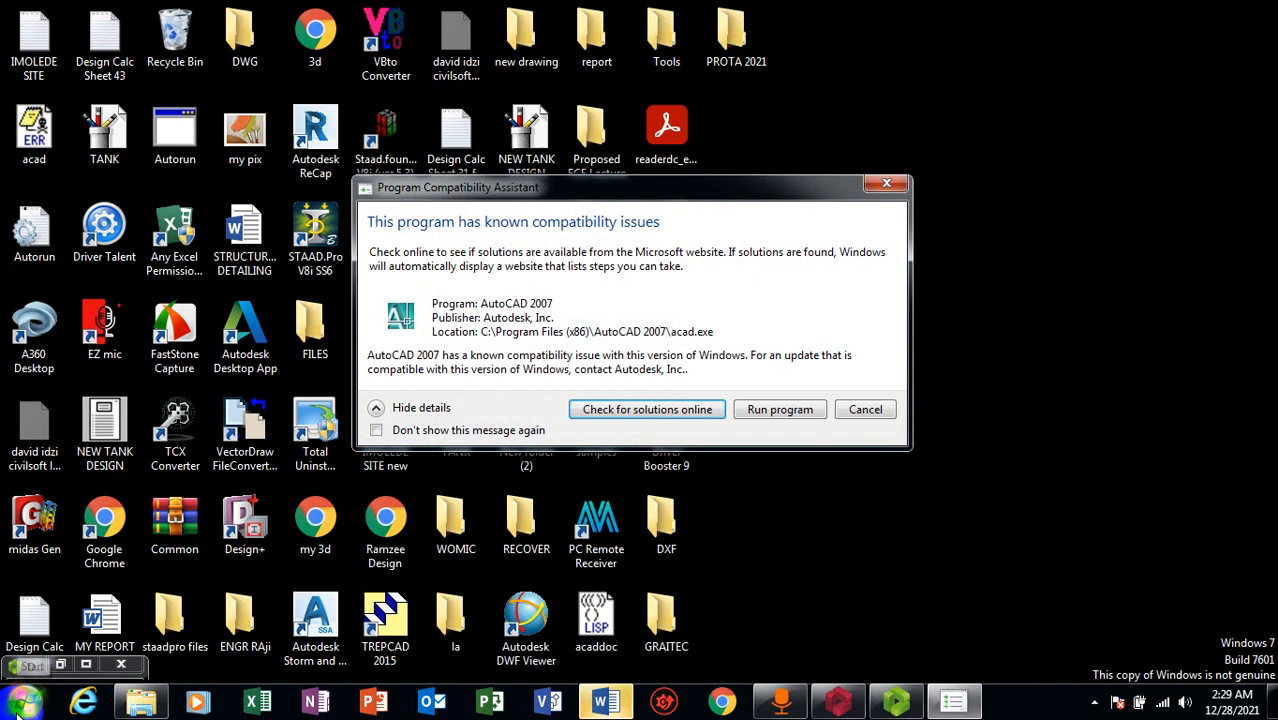
left_click(785, 410)
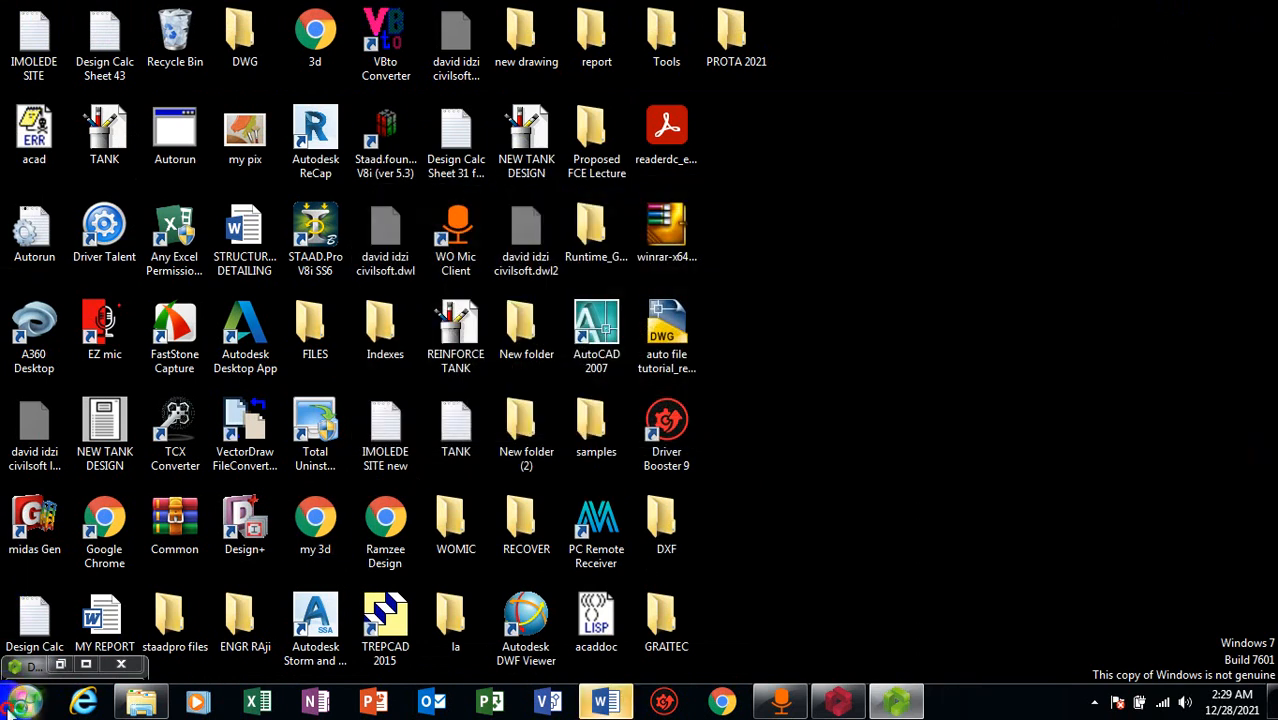
Search the computer for "steel design" and choose the STEEL DESIGN file for opening
left_click(22, 702)
type("s")
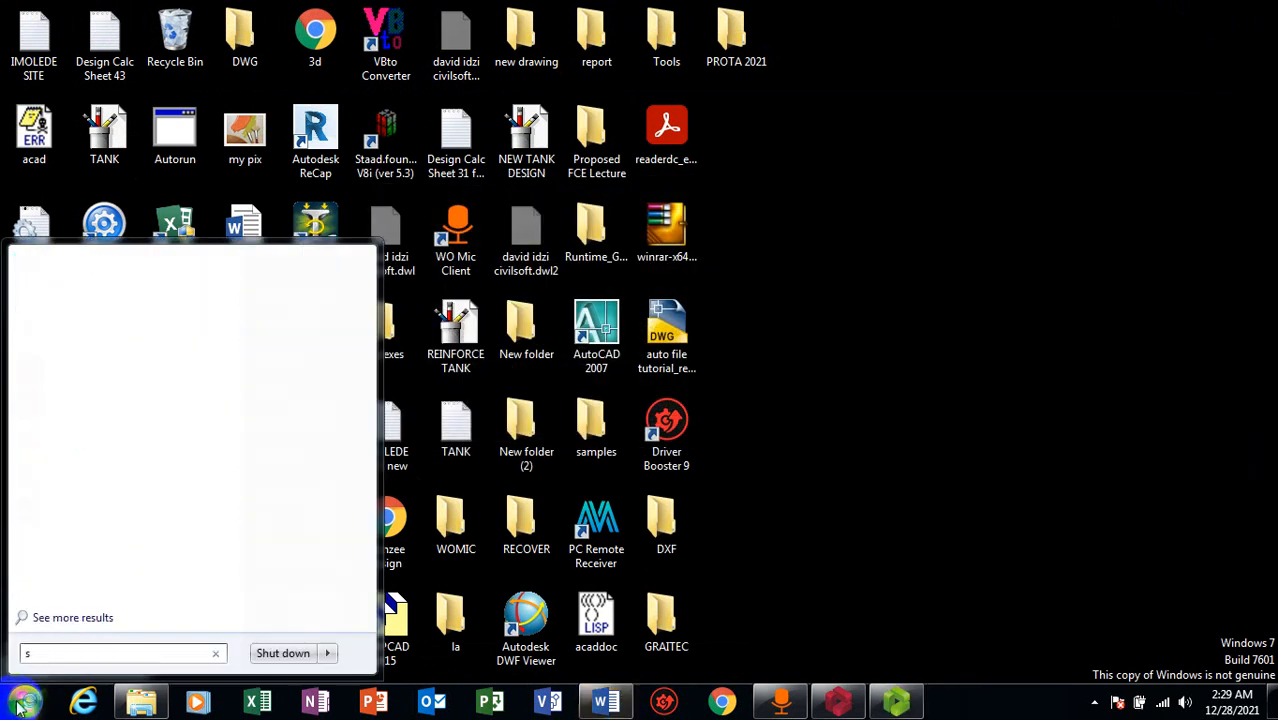
type("teel ")
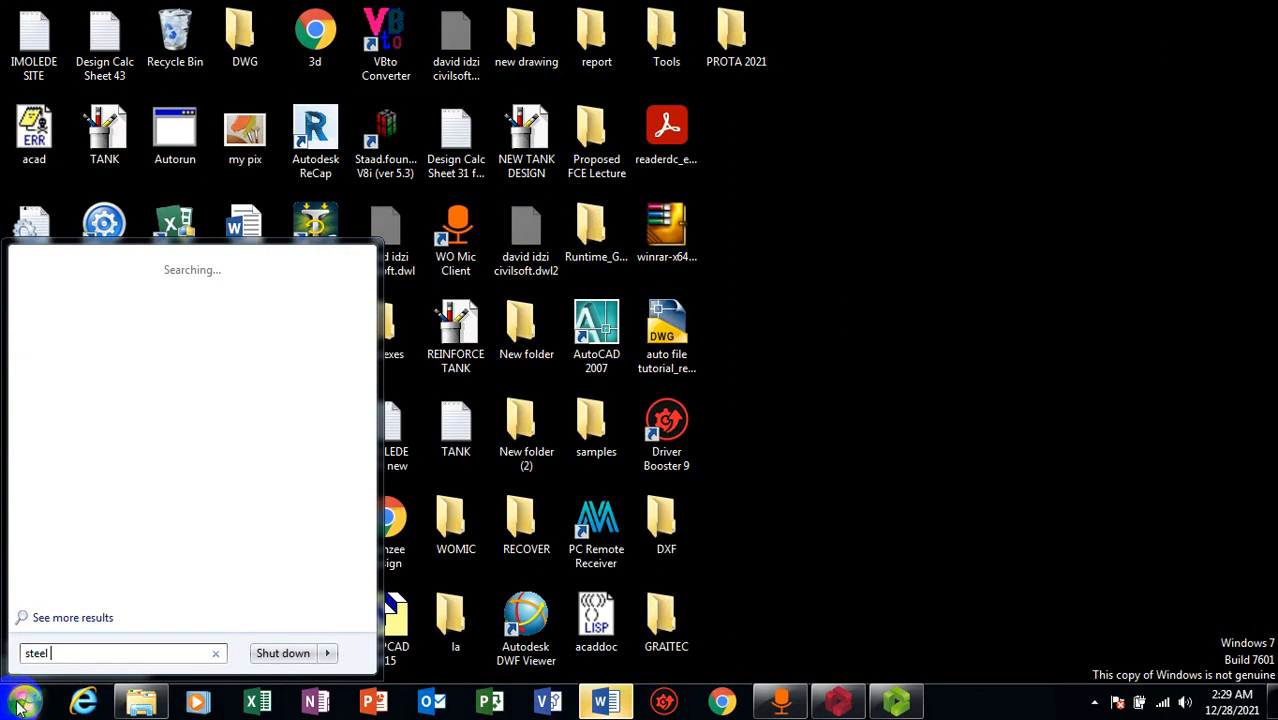
type("desig")
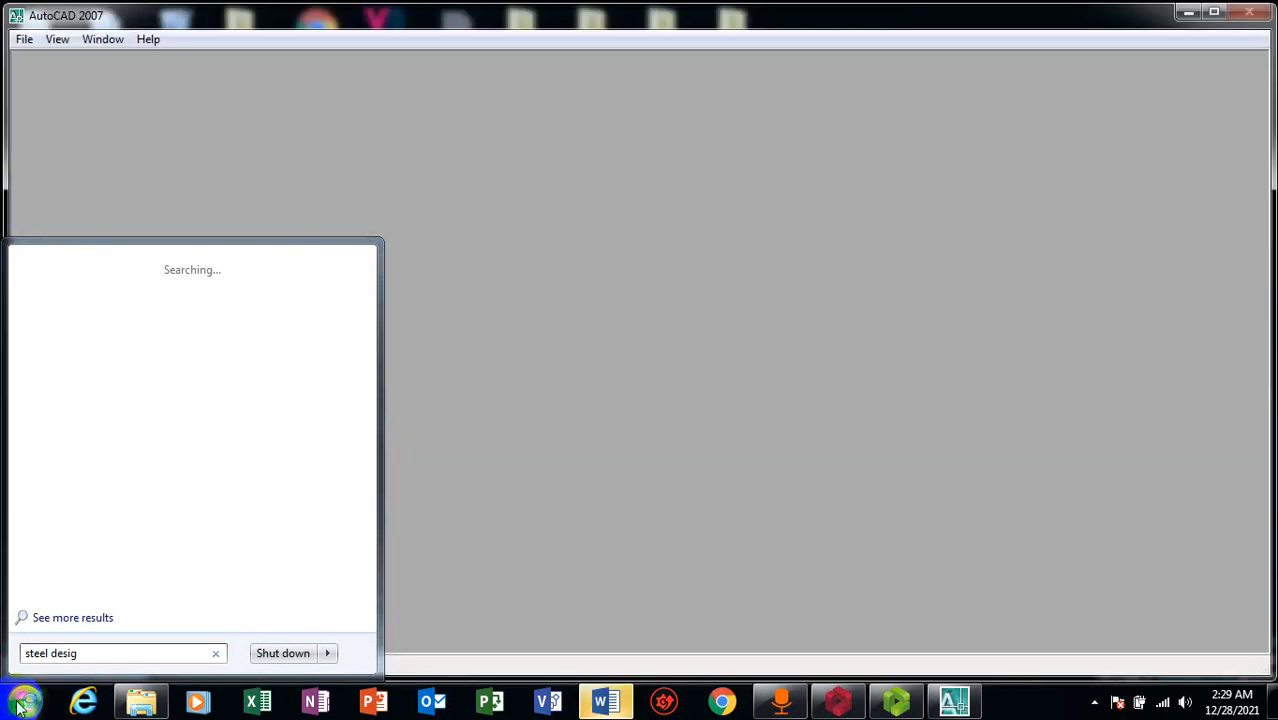
type("n")
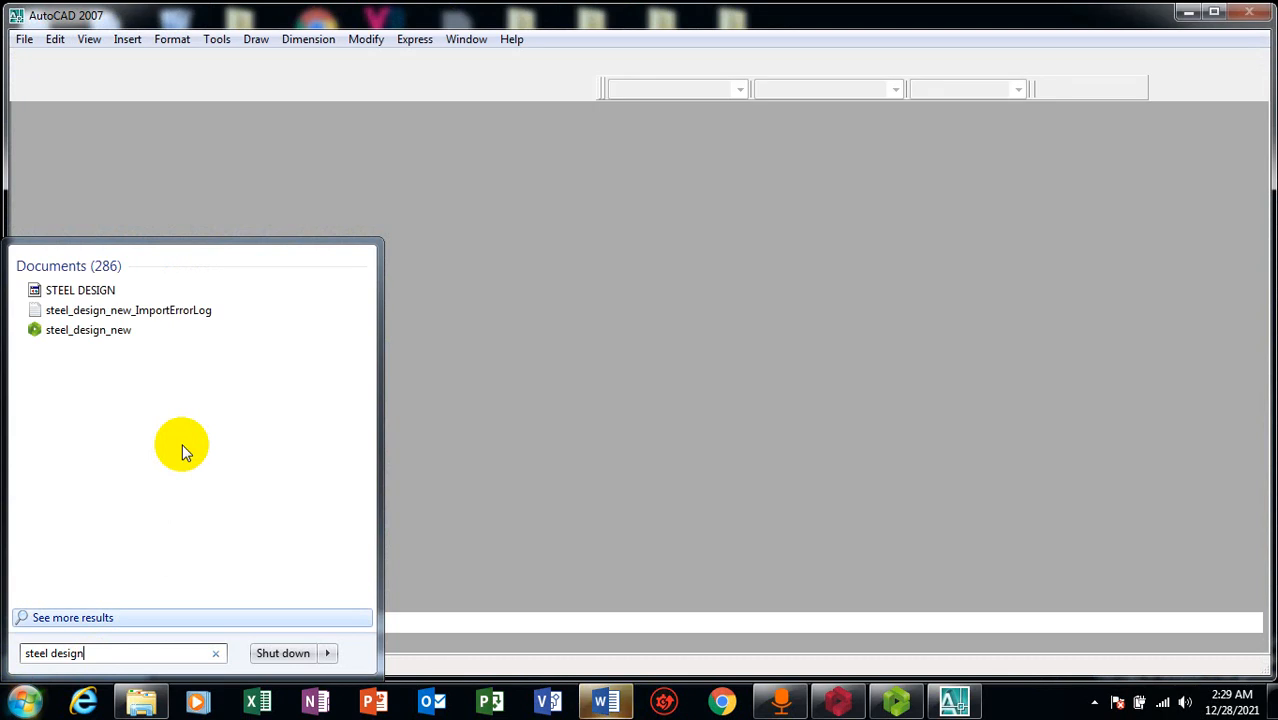
left_click(101, 292)
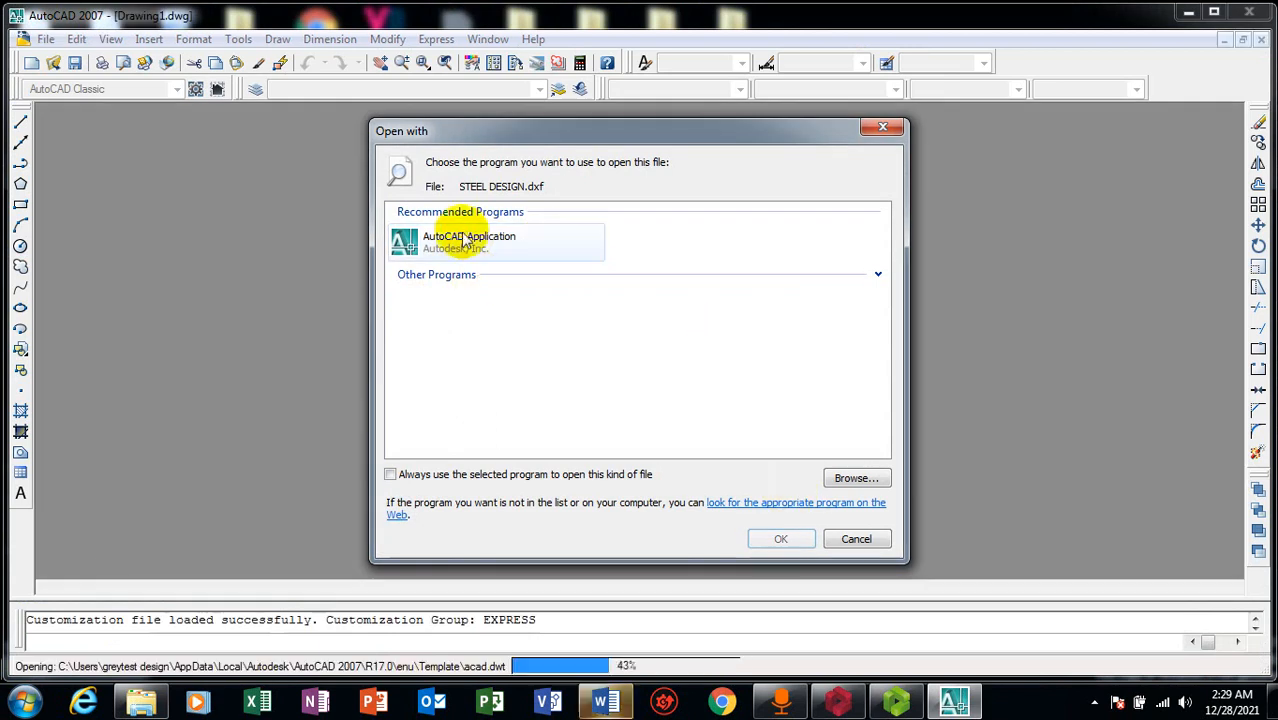
Try to open STEEL DESIGN.dxf with the AutoCAD Application and dismiss the compatibility notice
left_click(465, 242)
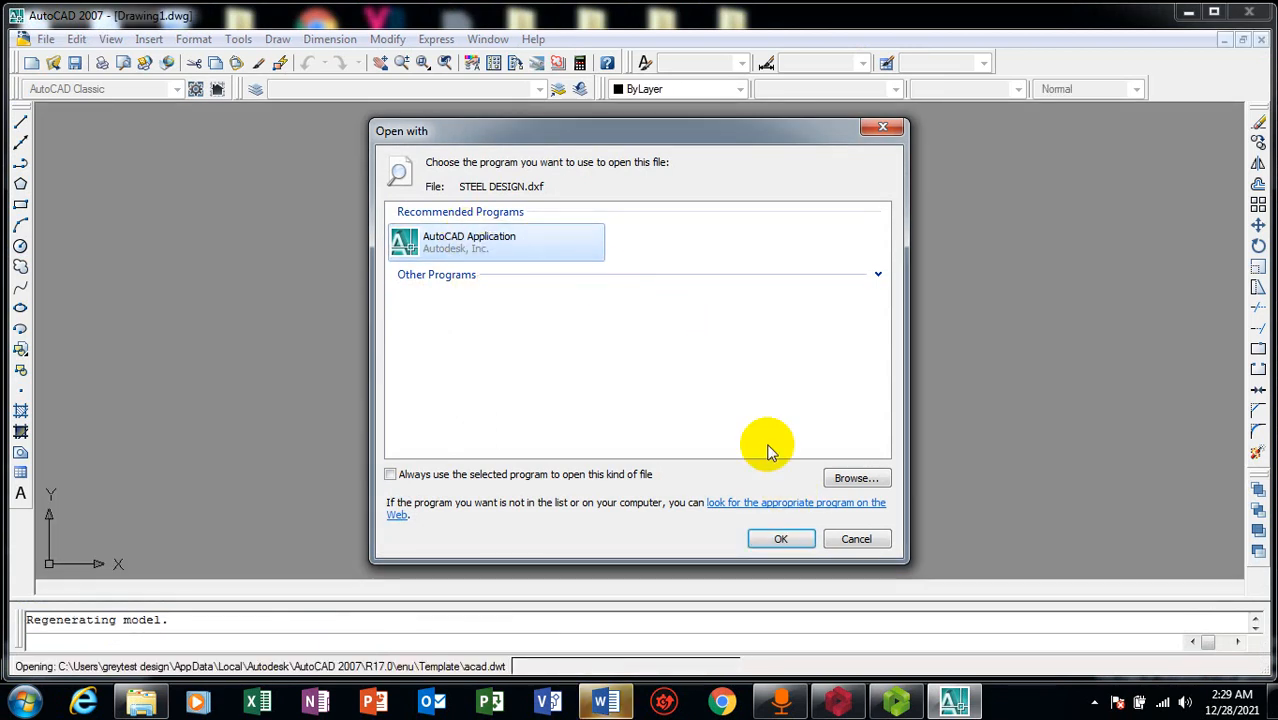
left_click(777, 538)
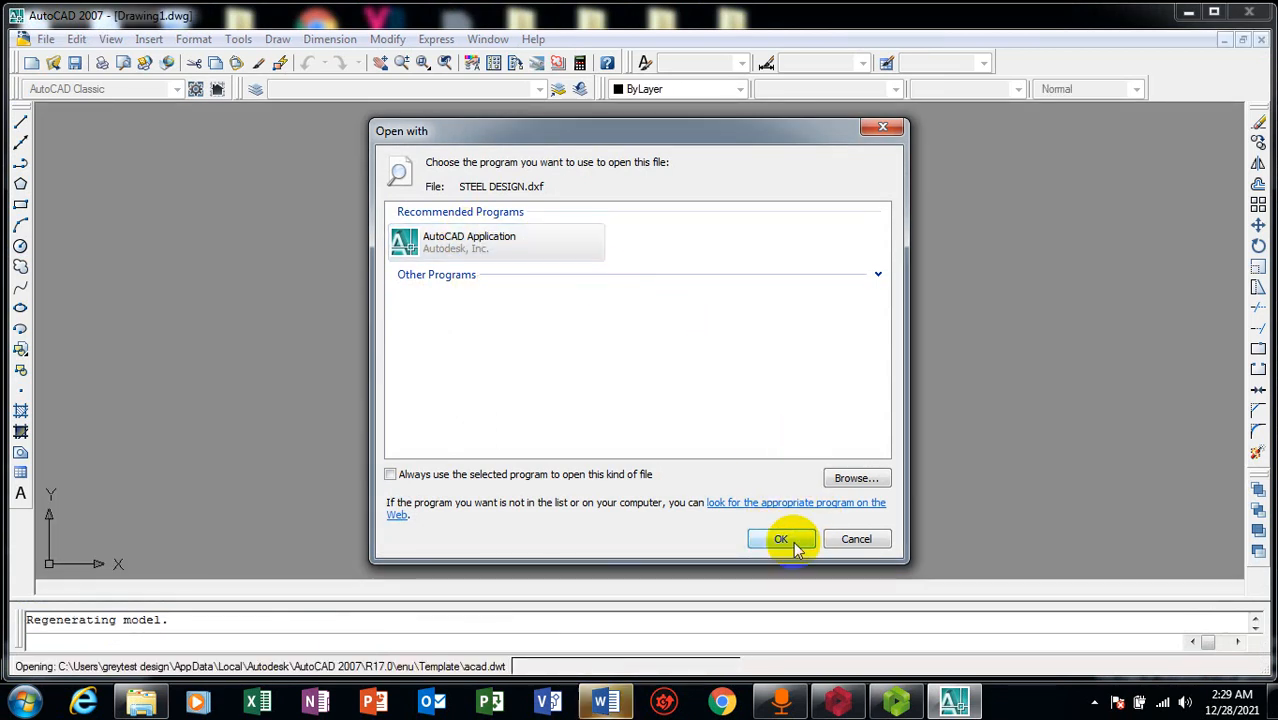
left_click(513, 238)
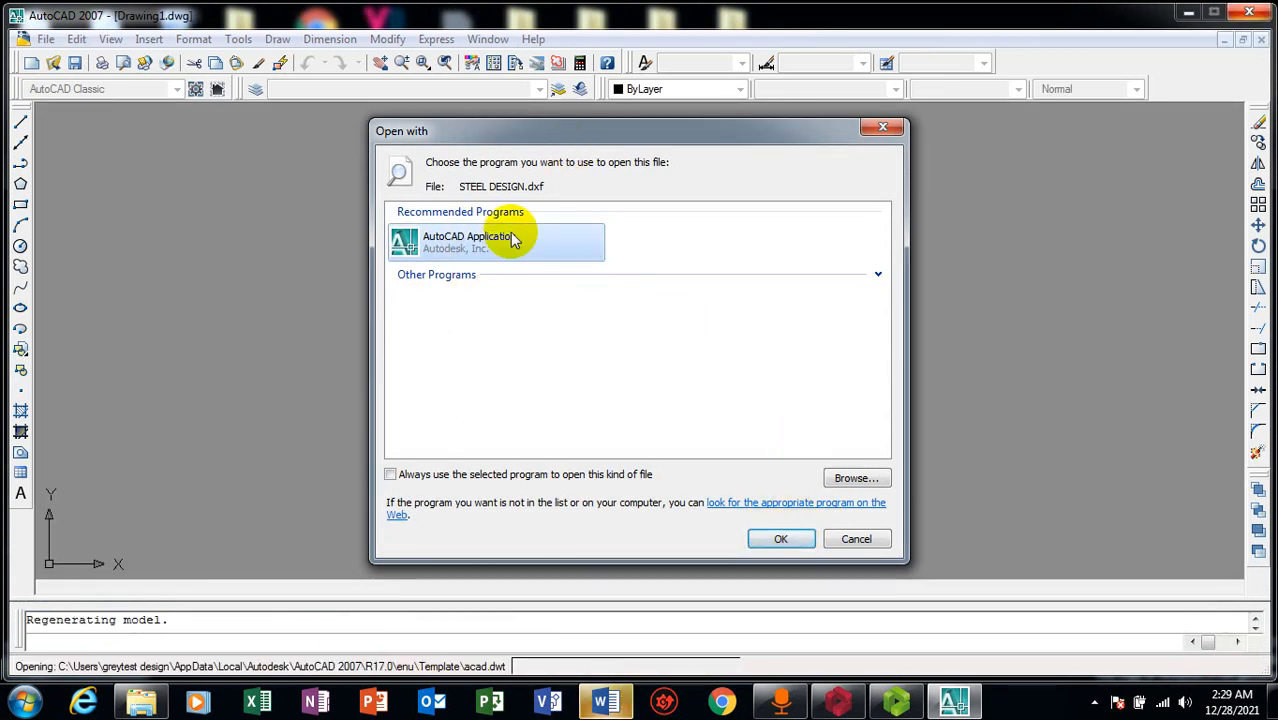
left_click(780, 539)
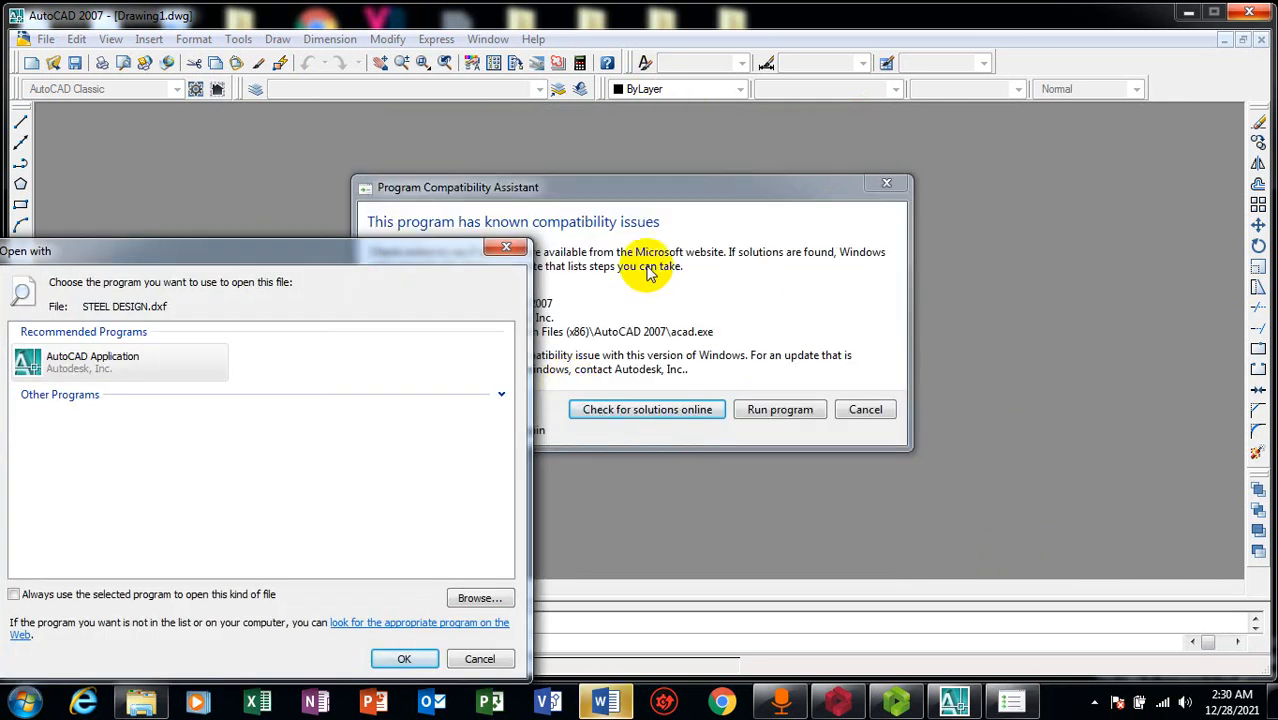
left_click(887, 188)
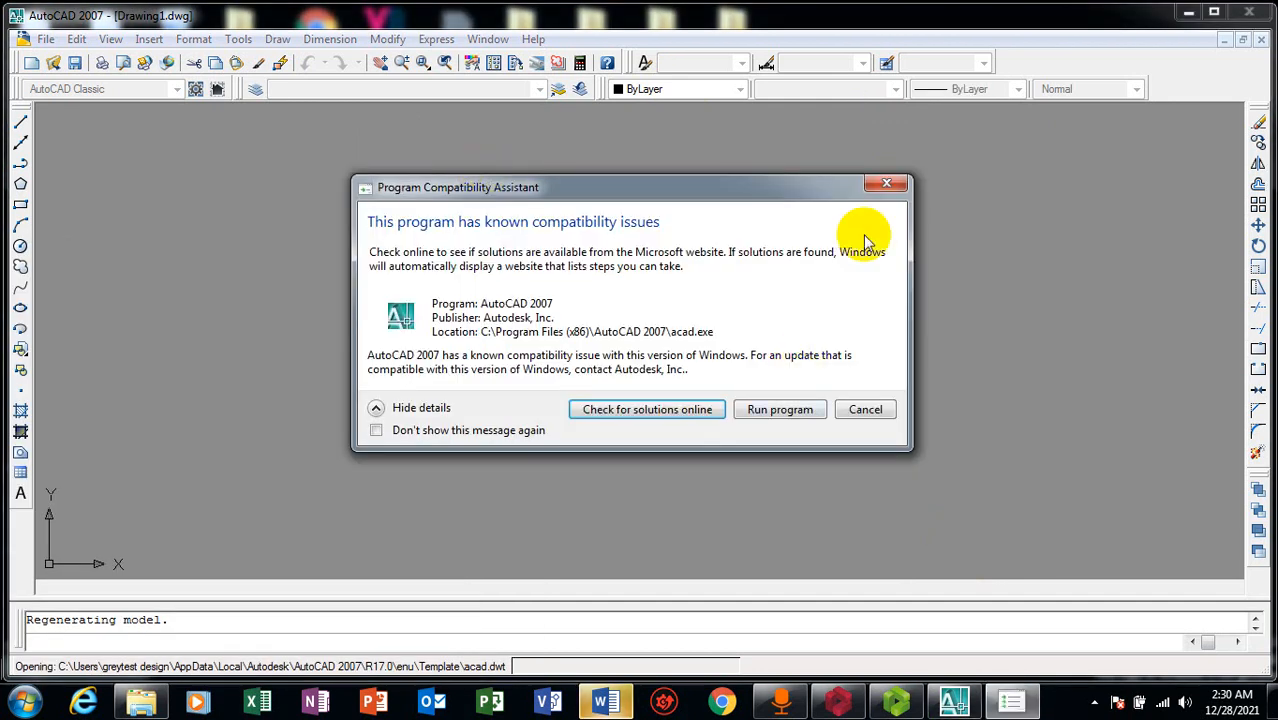
left_click(888, 185)
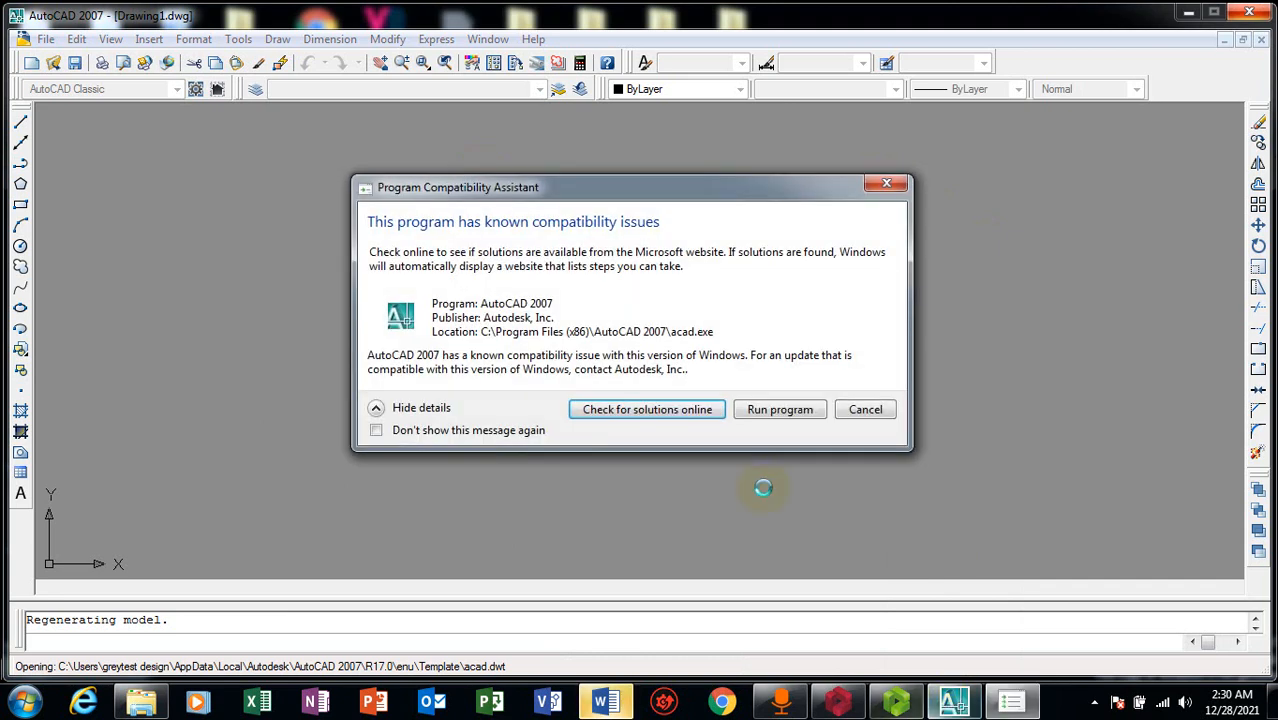
left_click(887, 185)
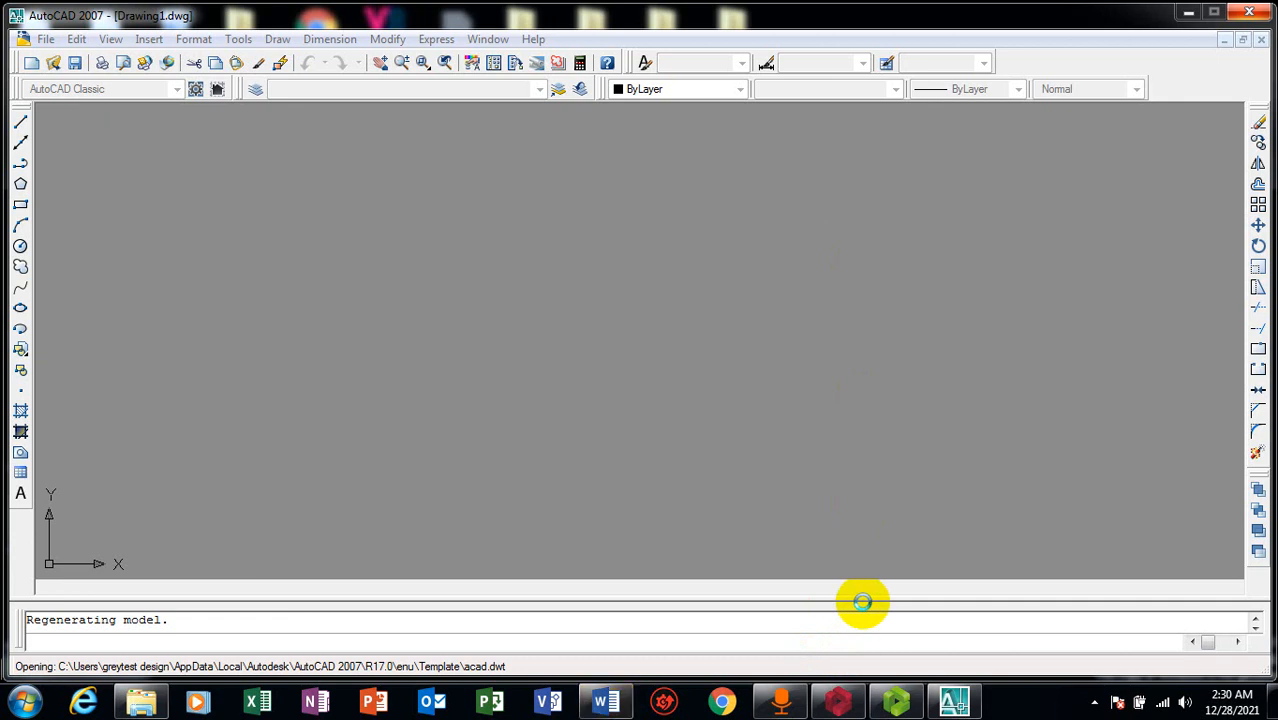
left_click(922, 698)
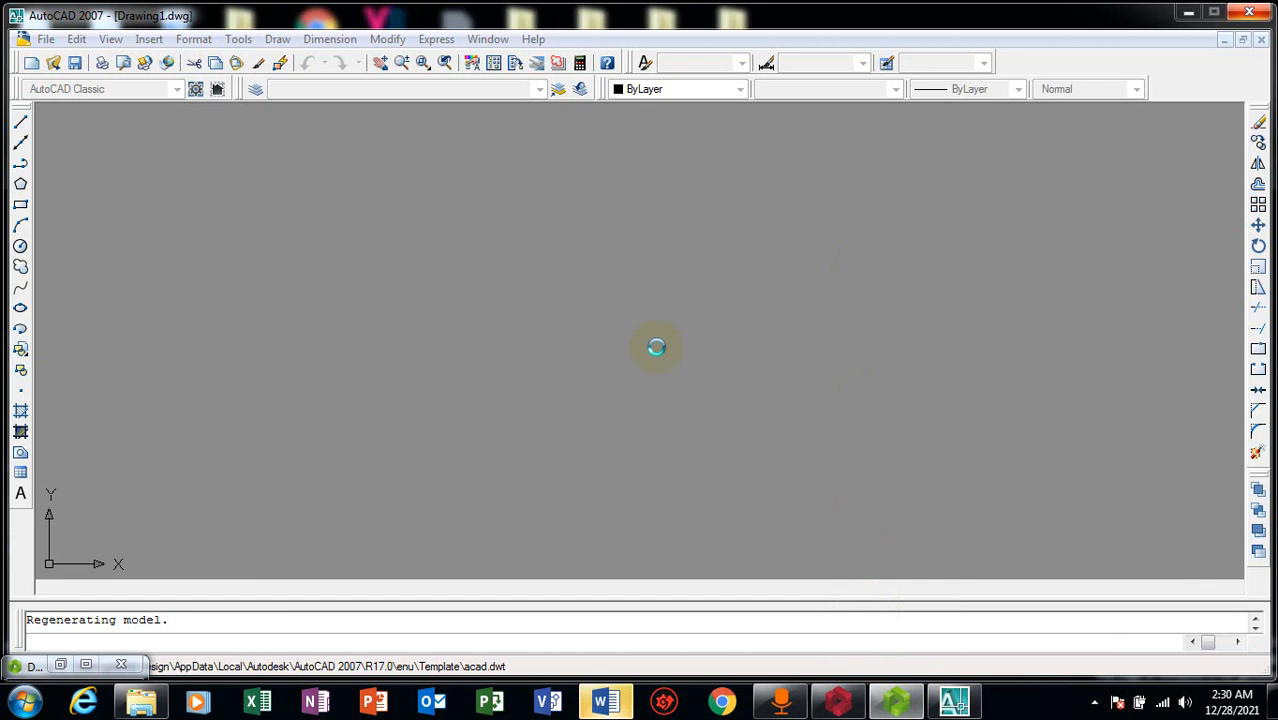
mouse_move(907, 697)
left_click(869, 602)
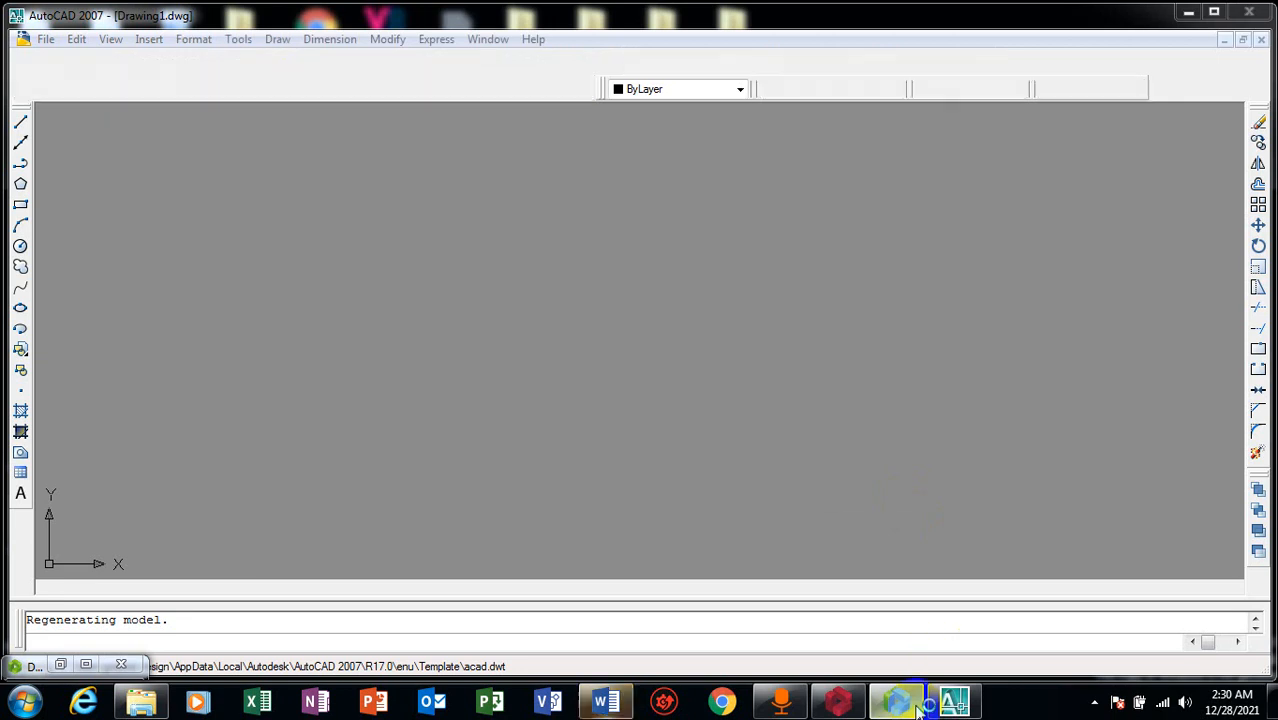
mouse_move(918, 708)
left_click(649, 317)
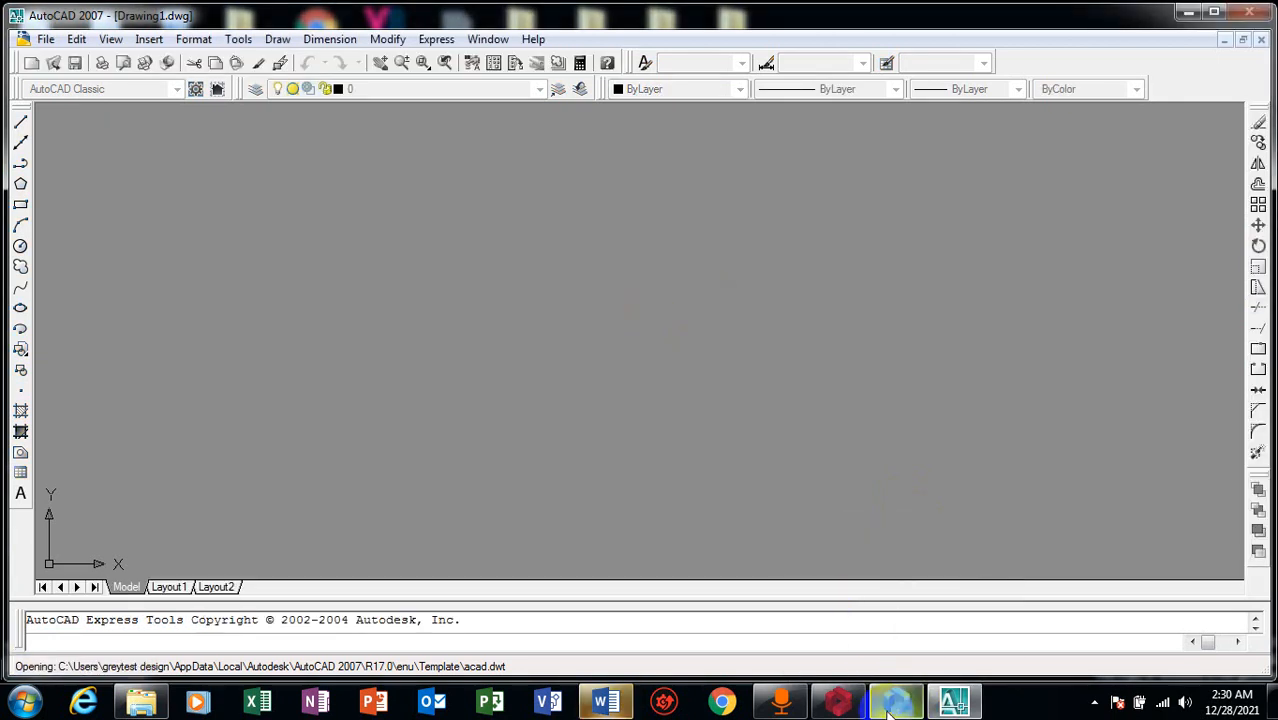
Open the steel_design_new project folder inside ProtaData2021 in the Documents library
mouse_move(890, 710)
key("super")
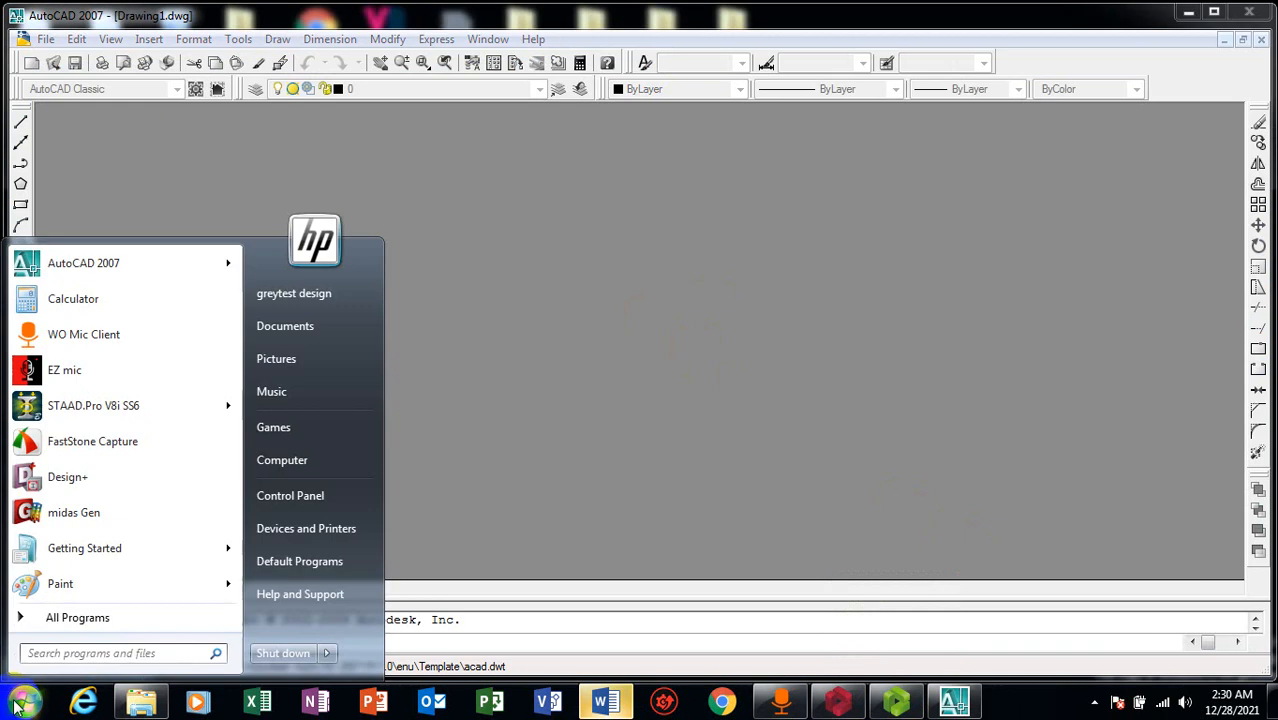
left_click(289, 340)
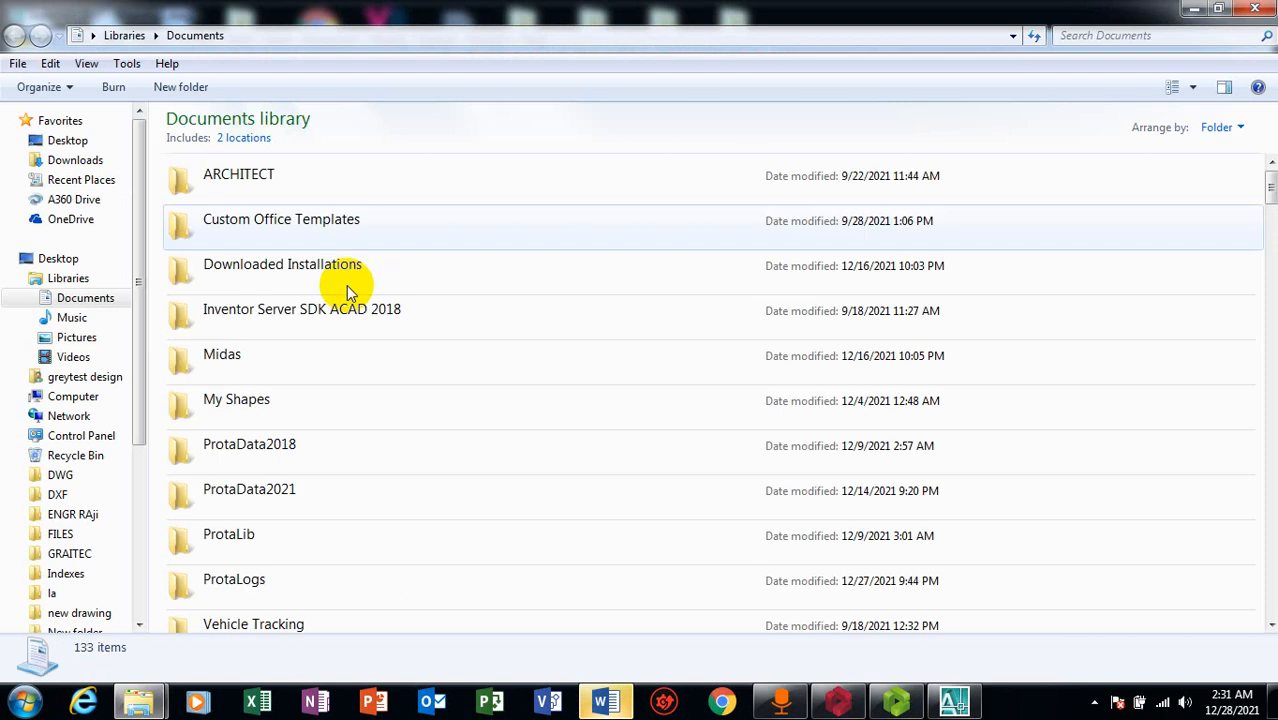
left_click(316, 507)
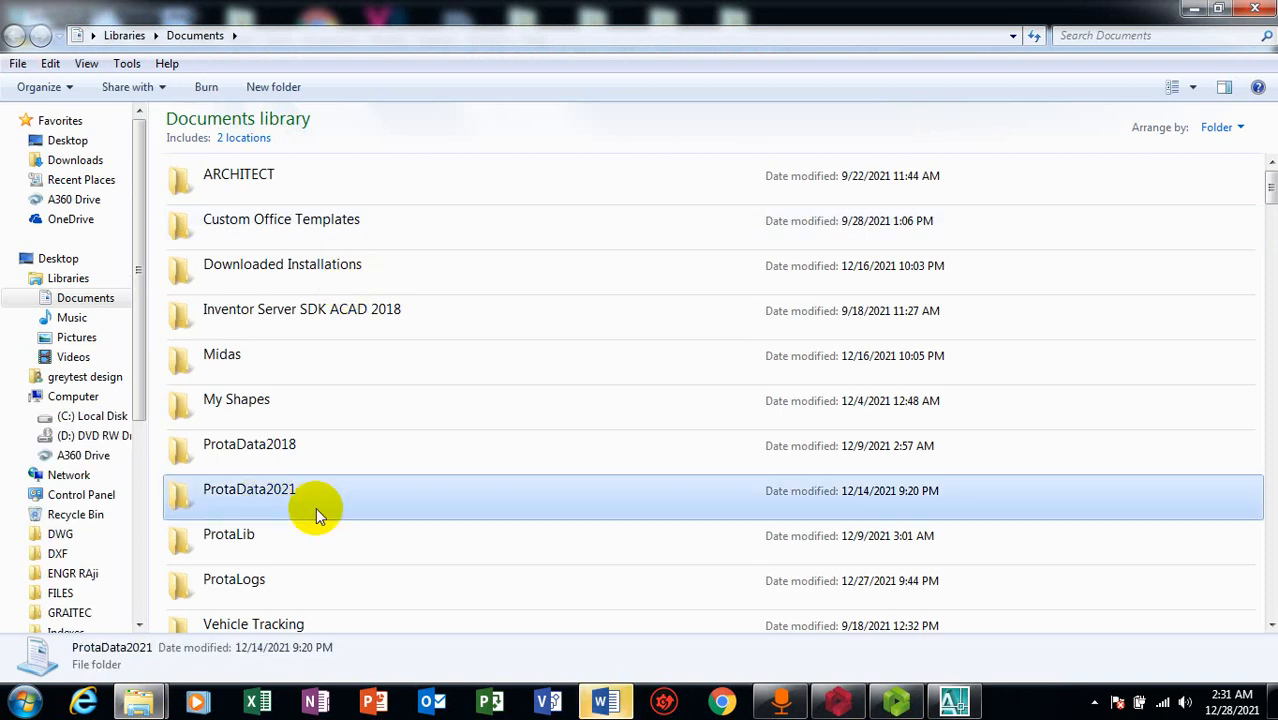
double_click(316, 507)
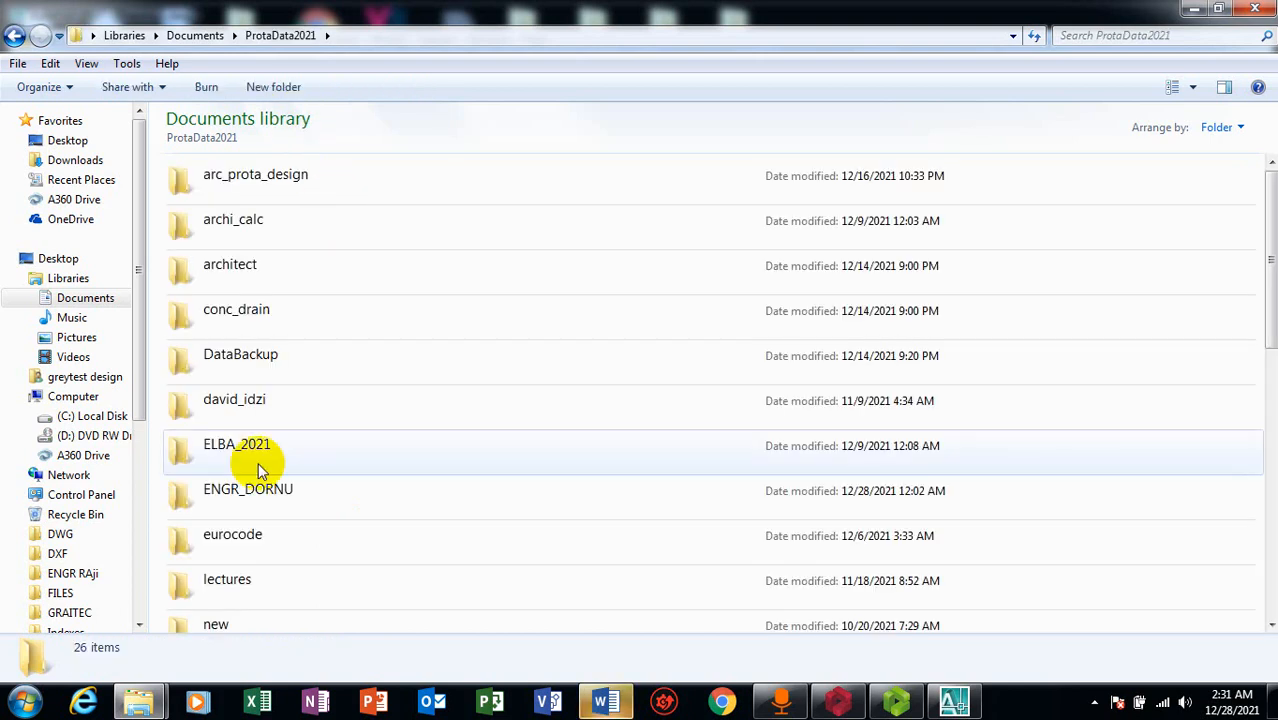
scroll(258, 462, "down", 3)
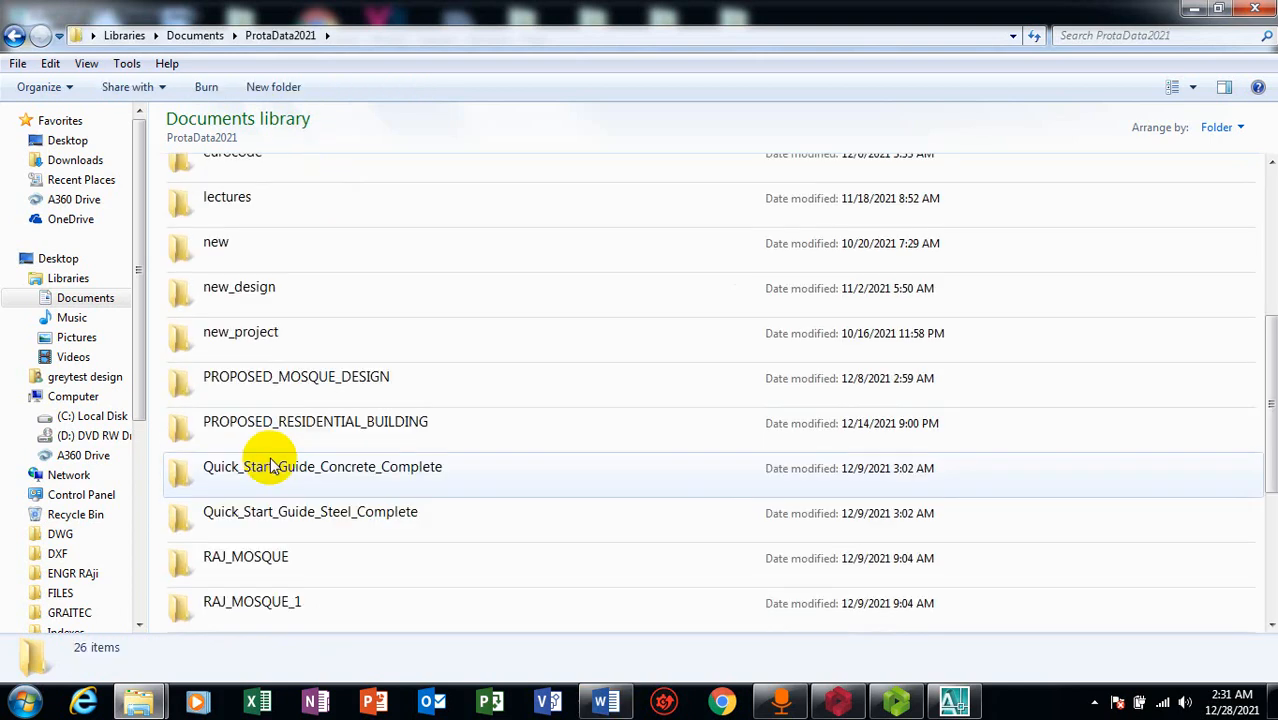
scroll(251, 471, "down", 2)
scroll(290, 530, "down", 1)
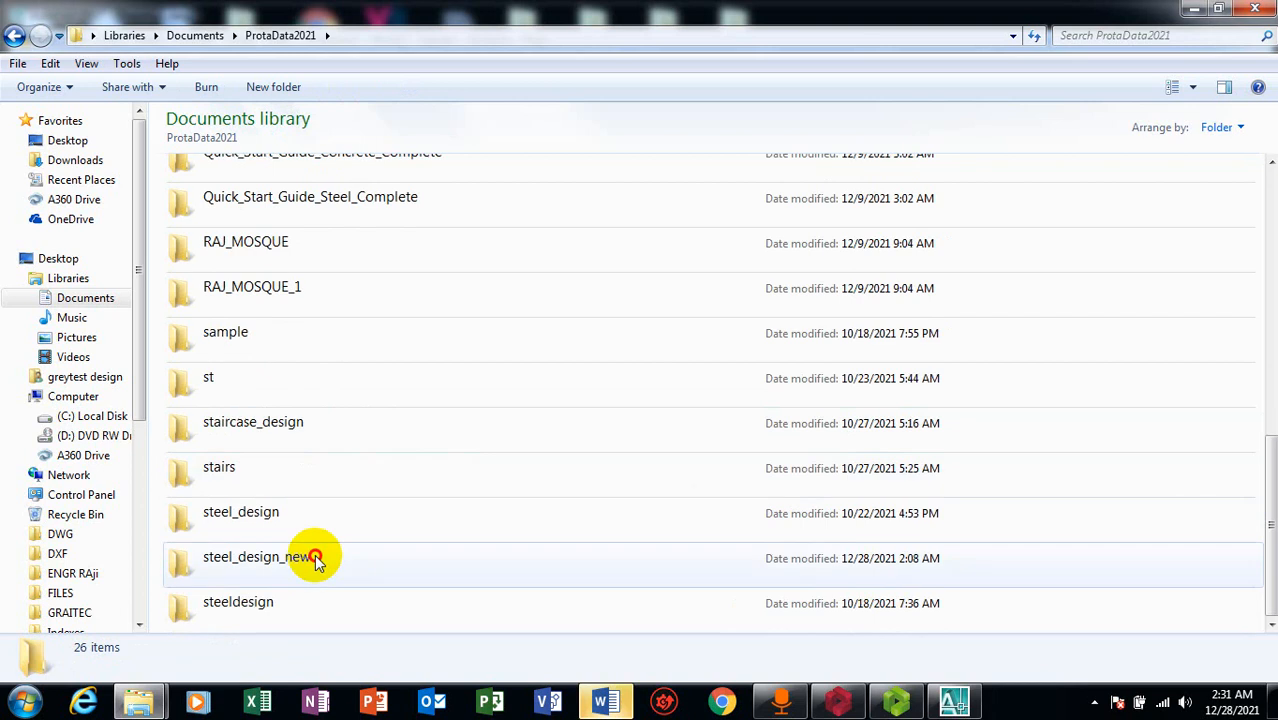
double_click(314, 558)
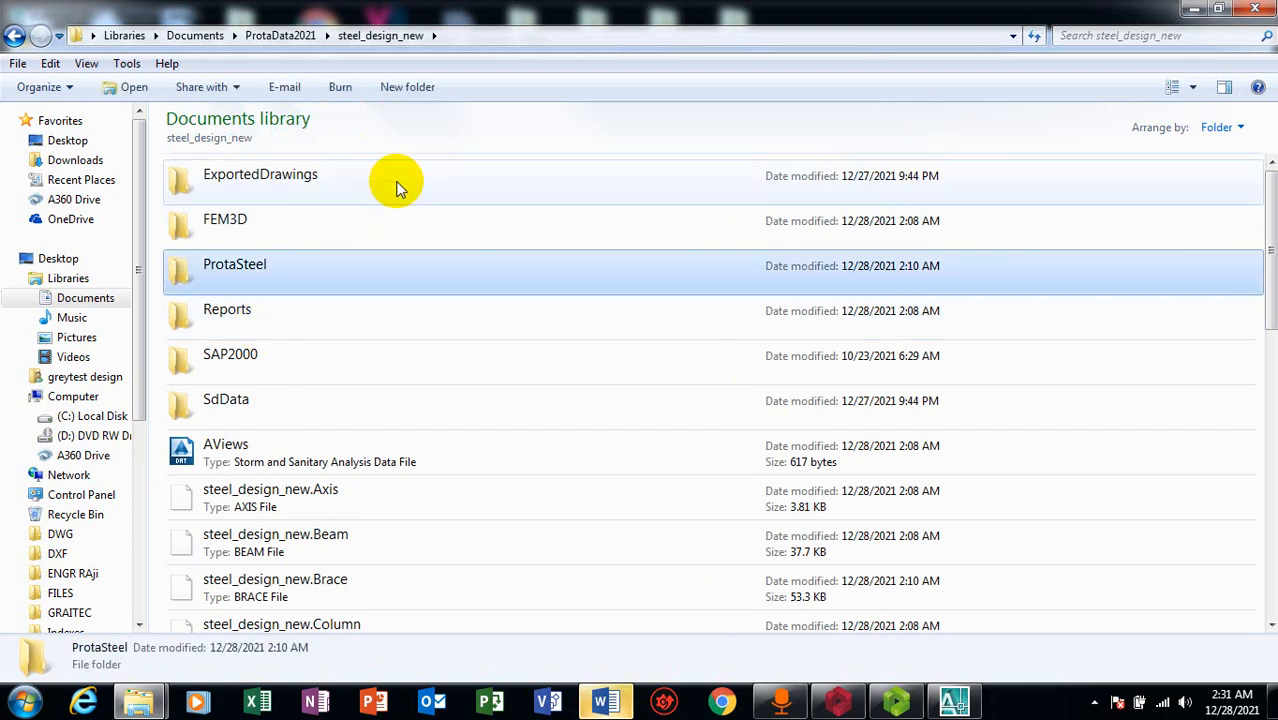
Check the ProtaSteel and ExportedDrawings subfolders of steel_design_new for the exported drawings
key("Return")
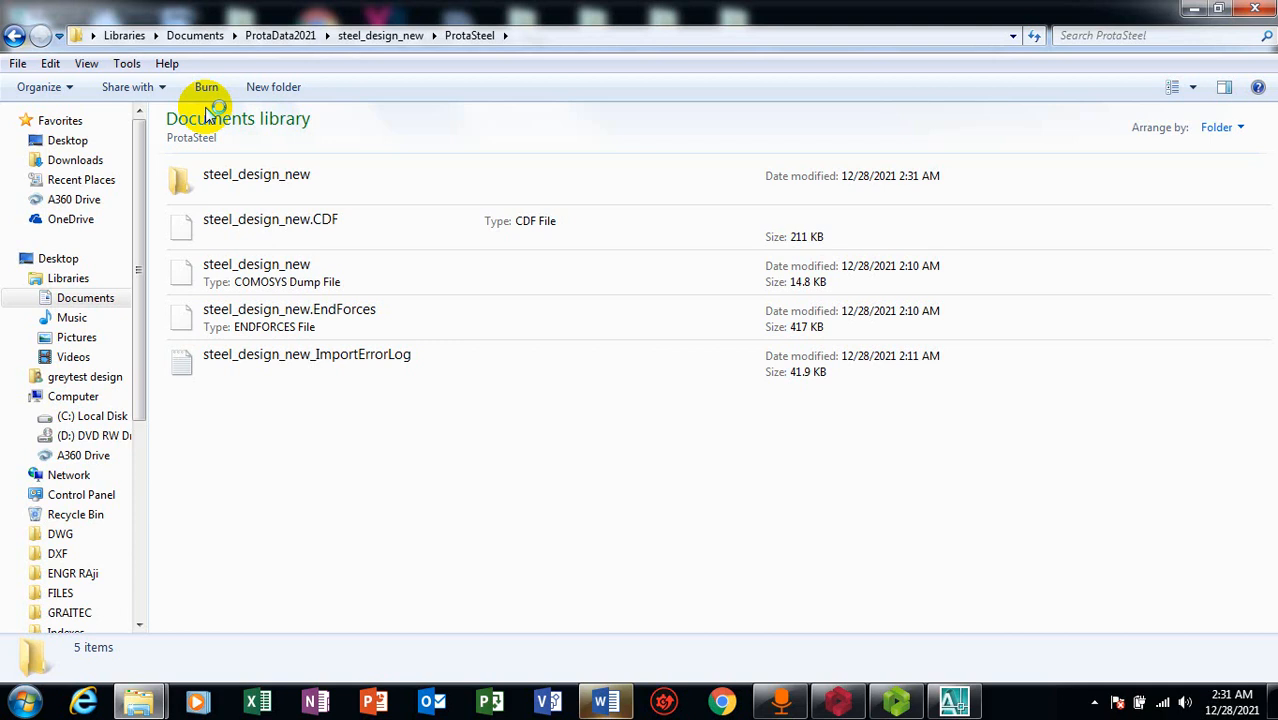
left_click(44, 35)
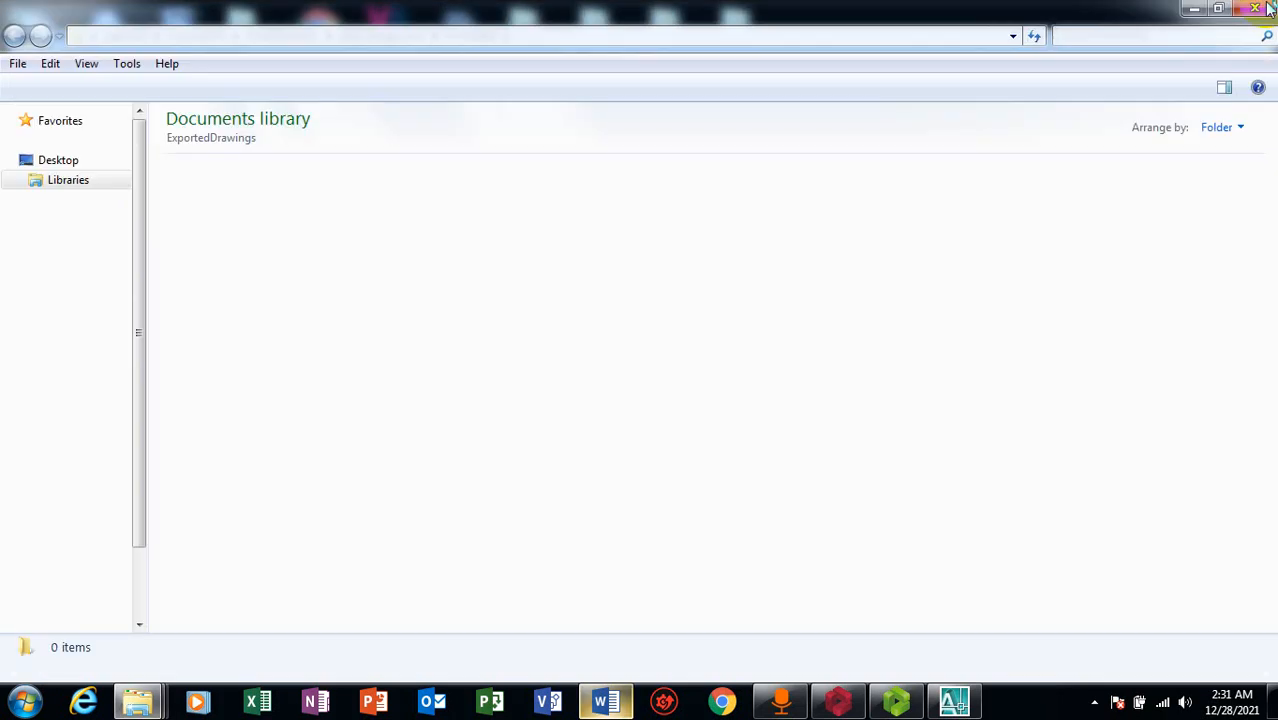
left_click(1262, 8)
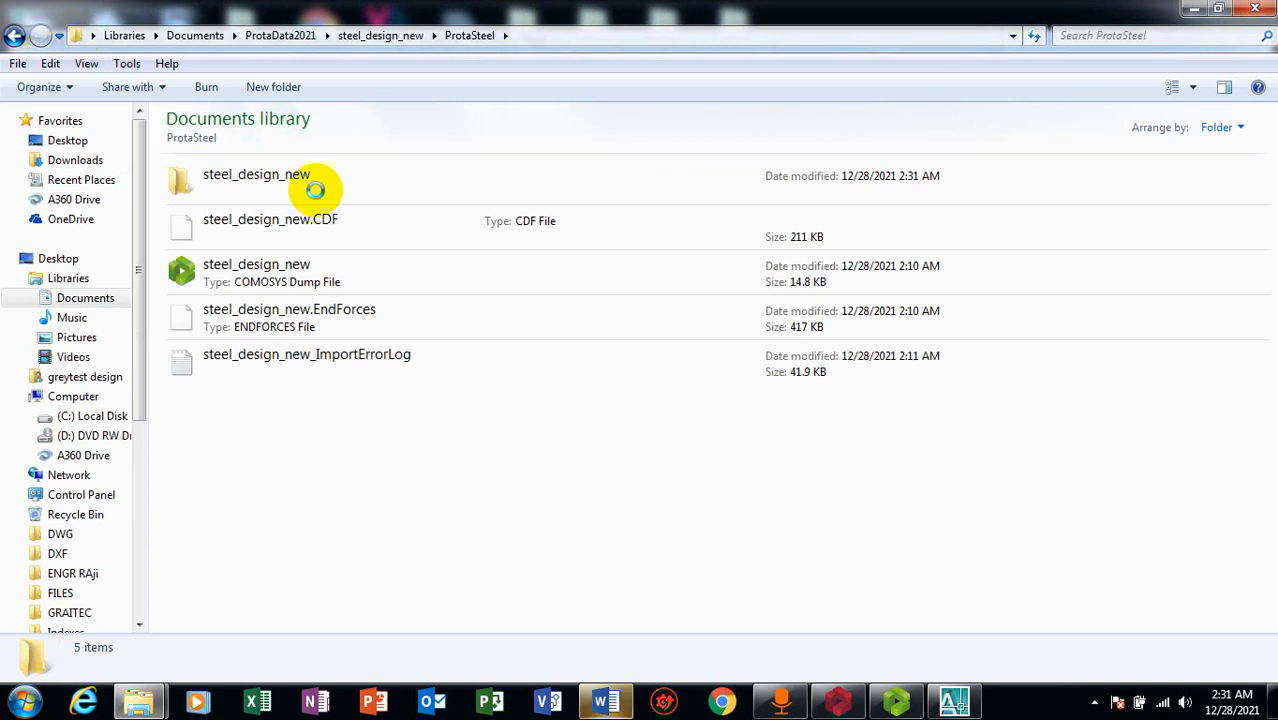
double_click(357, 184)
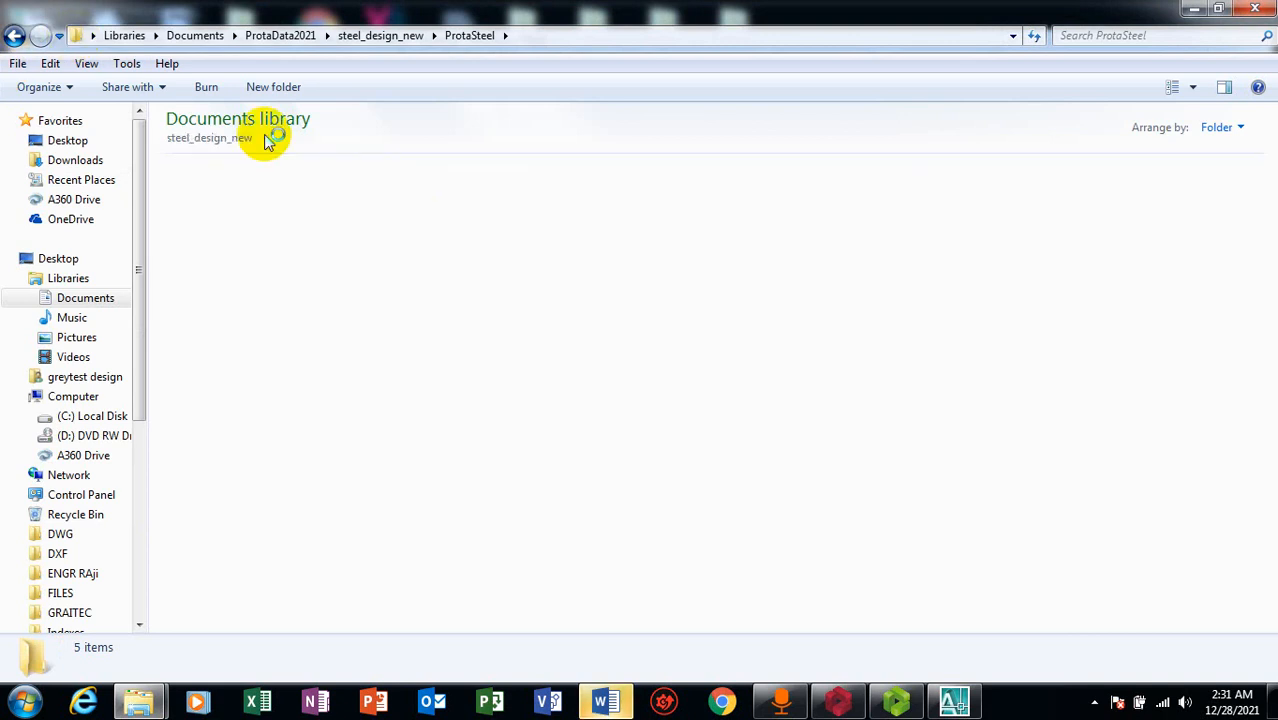
left_click(415, 190)
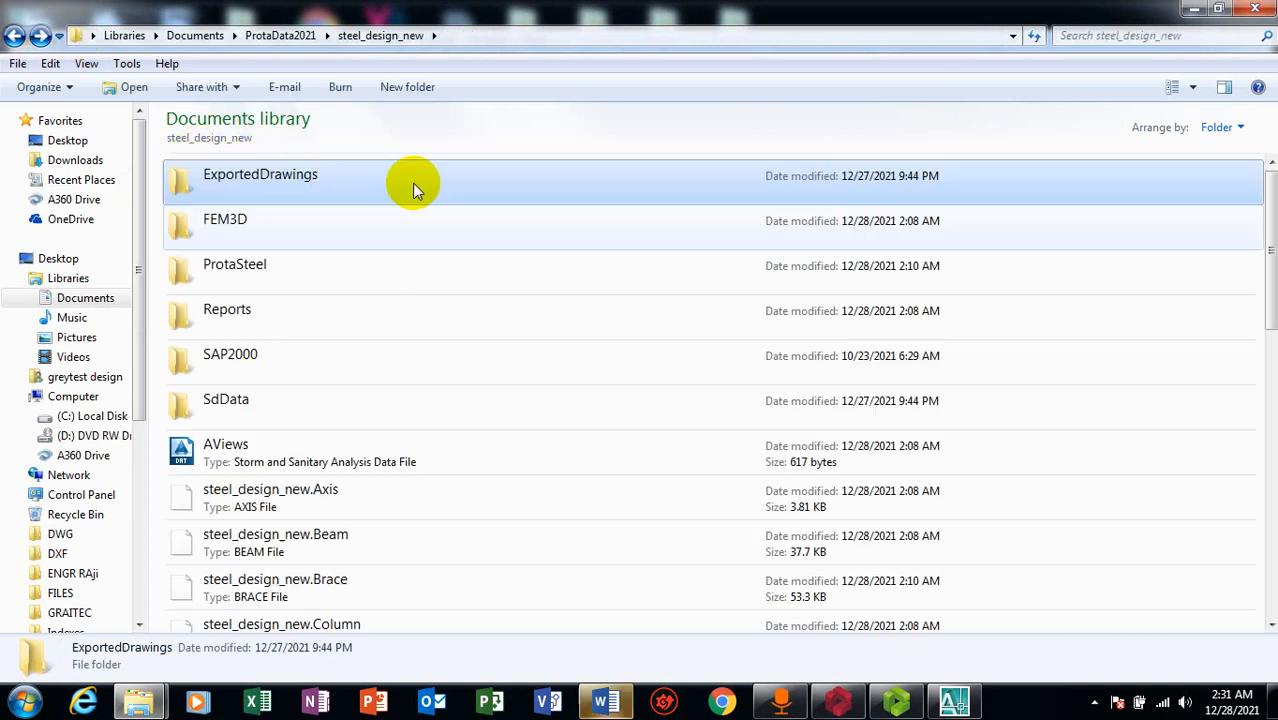
double_click(415, 188)
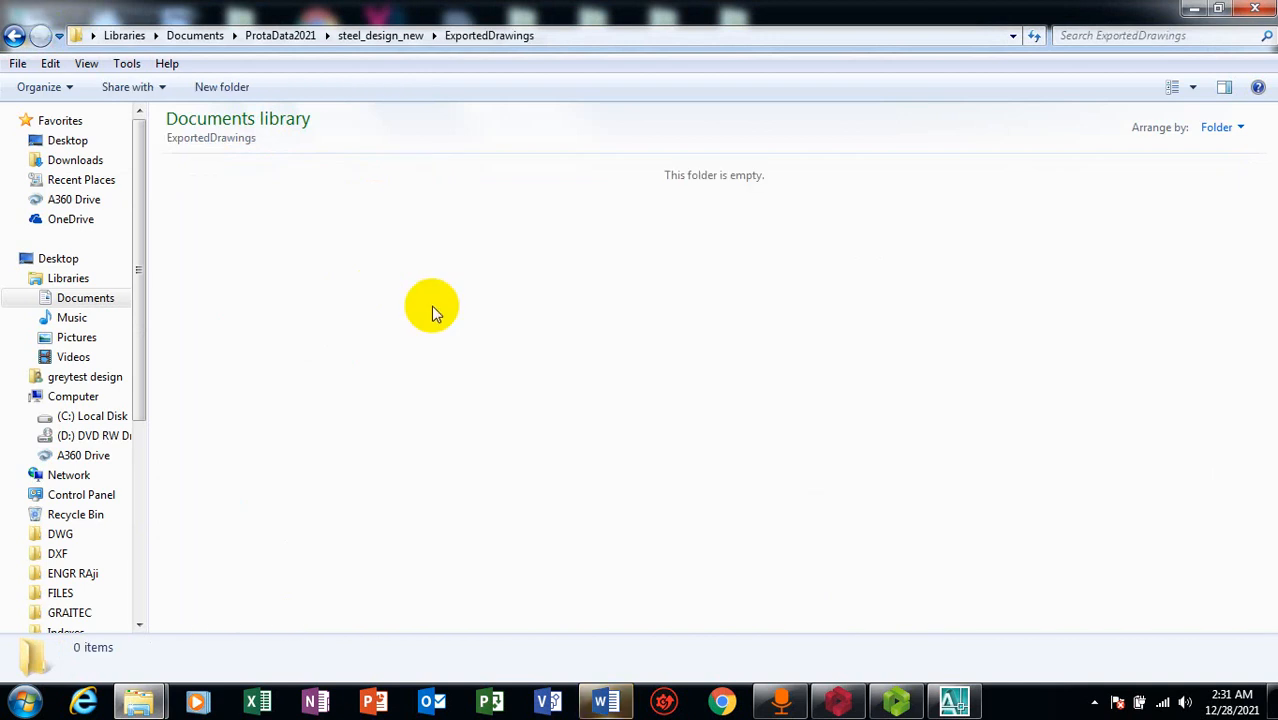
left_click(15, 36)
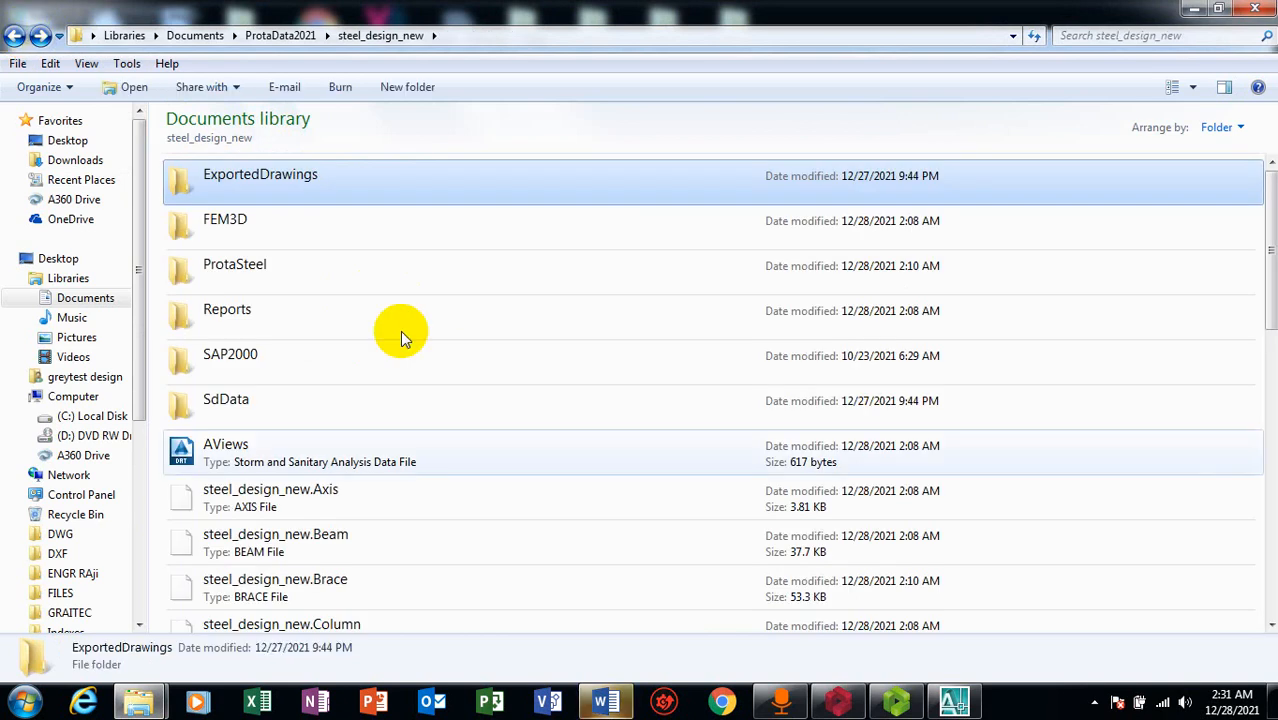
Check the Dxf folder under ProtaSteel's steel_design_new for exported drawings, close the folder window and try to switch back to ProtaSteel
left_click(445, 270)
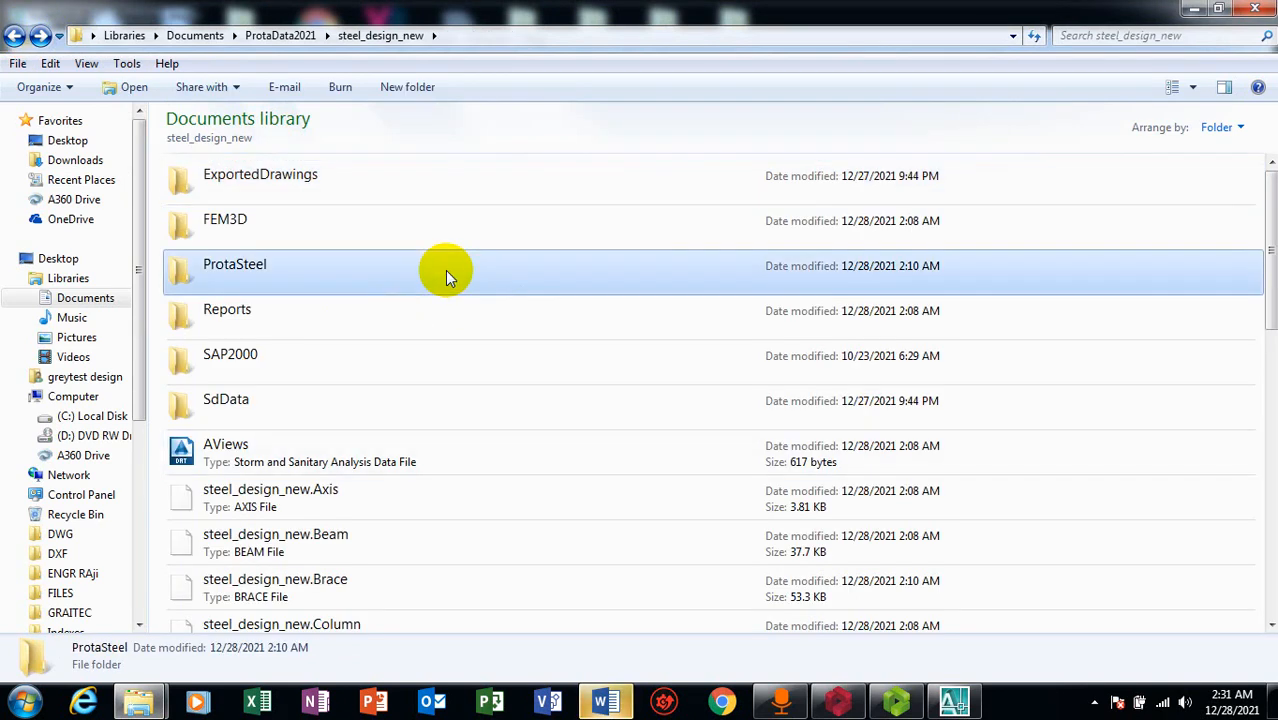
double_click(445, 270)
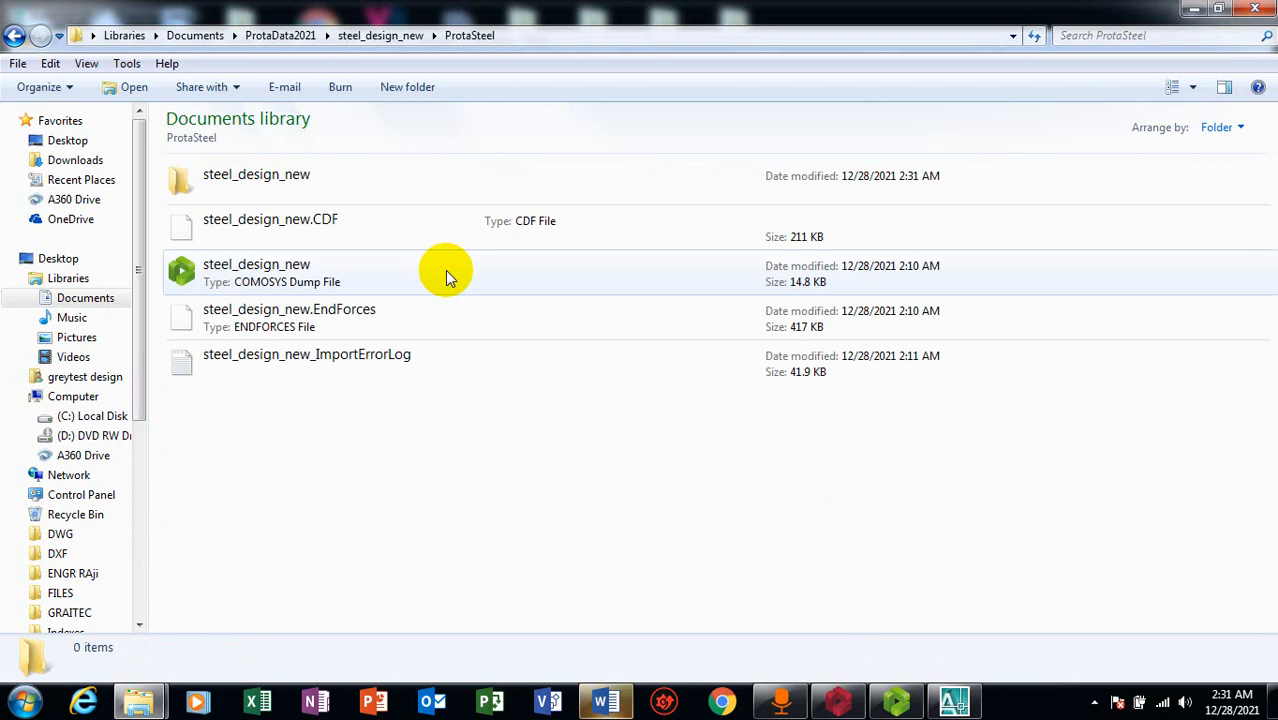
double_click(445, 185)
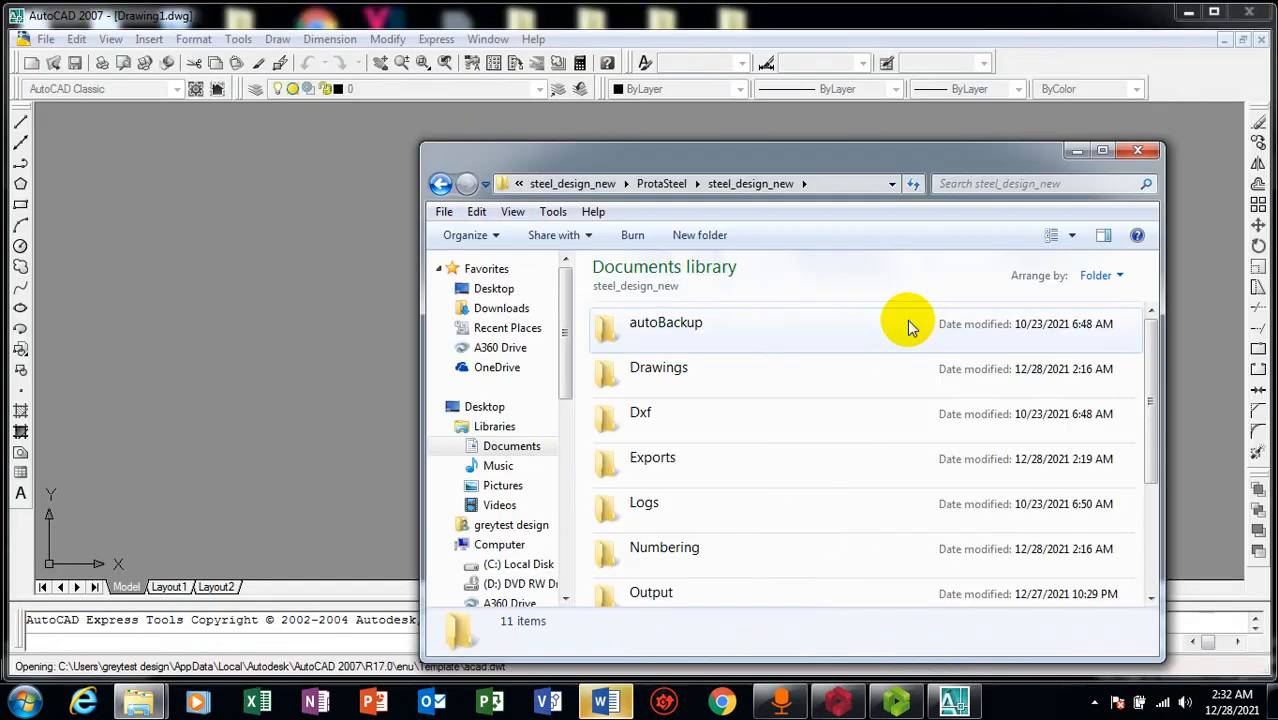
left_click(1102, 150)
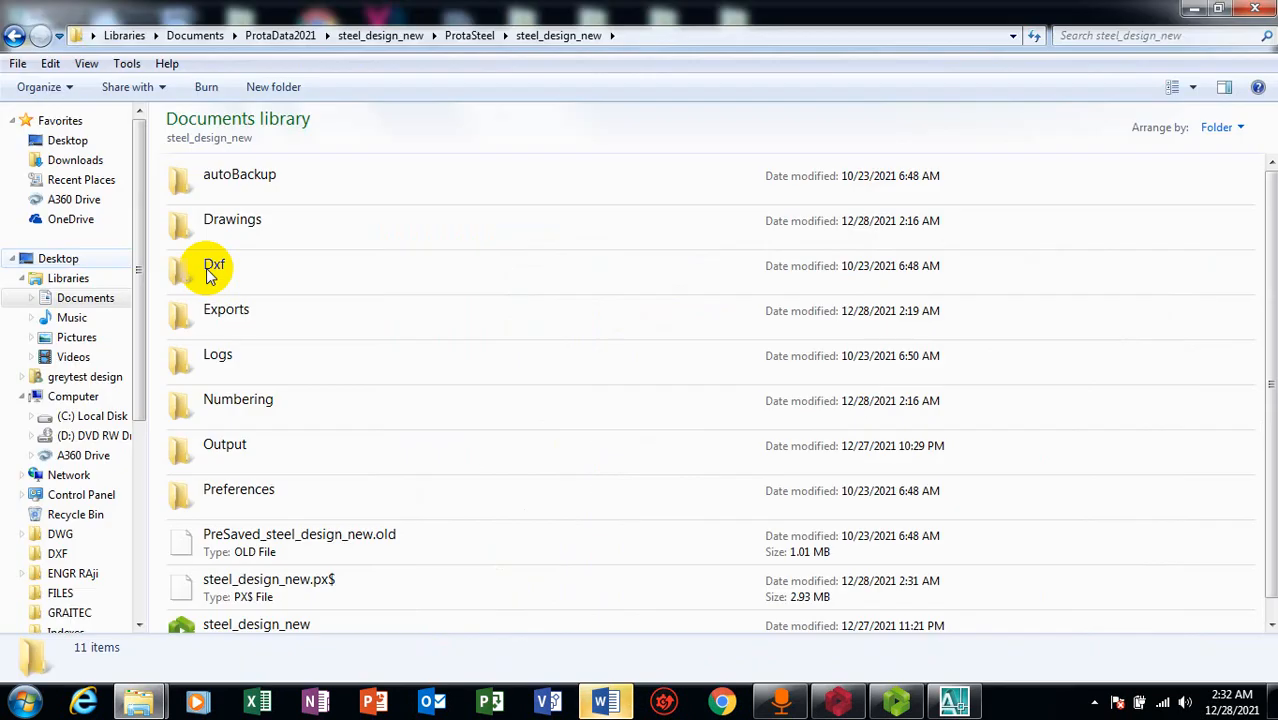
double_click(279, 273)
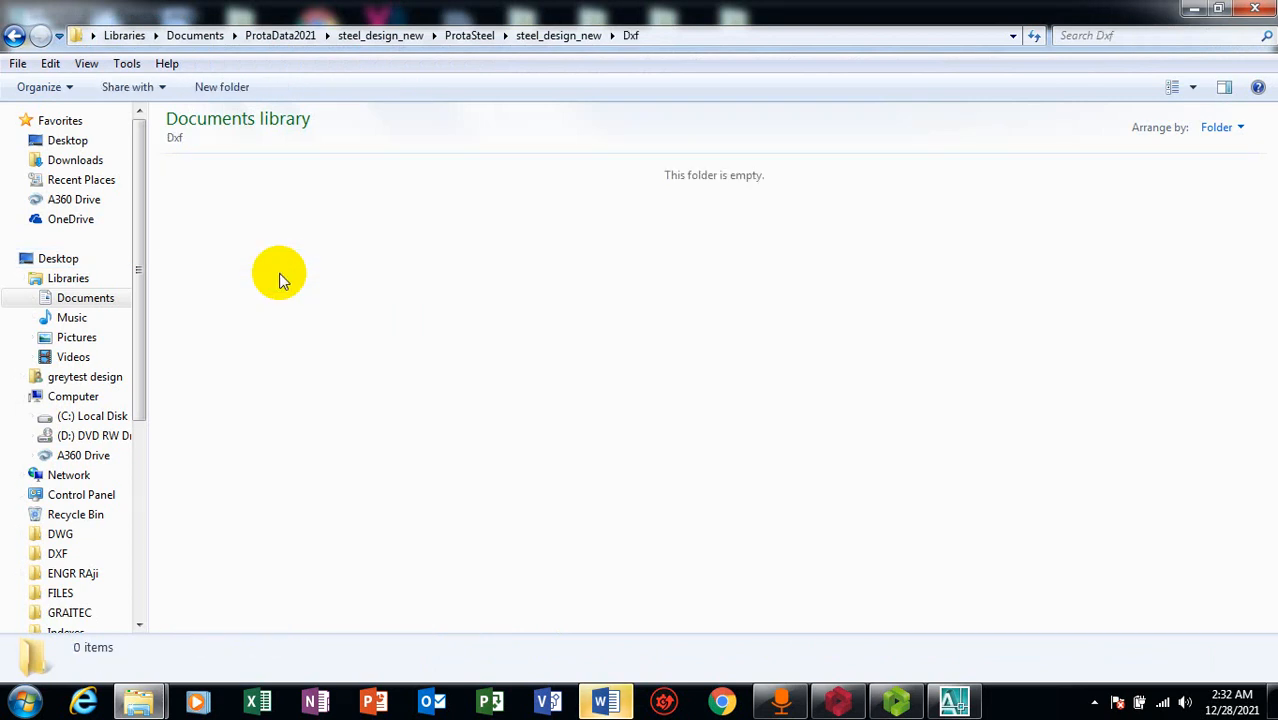
left_click(15, 35)
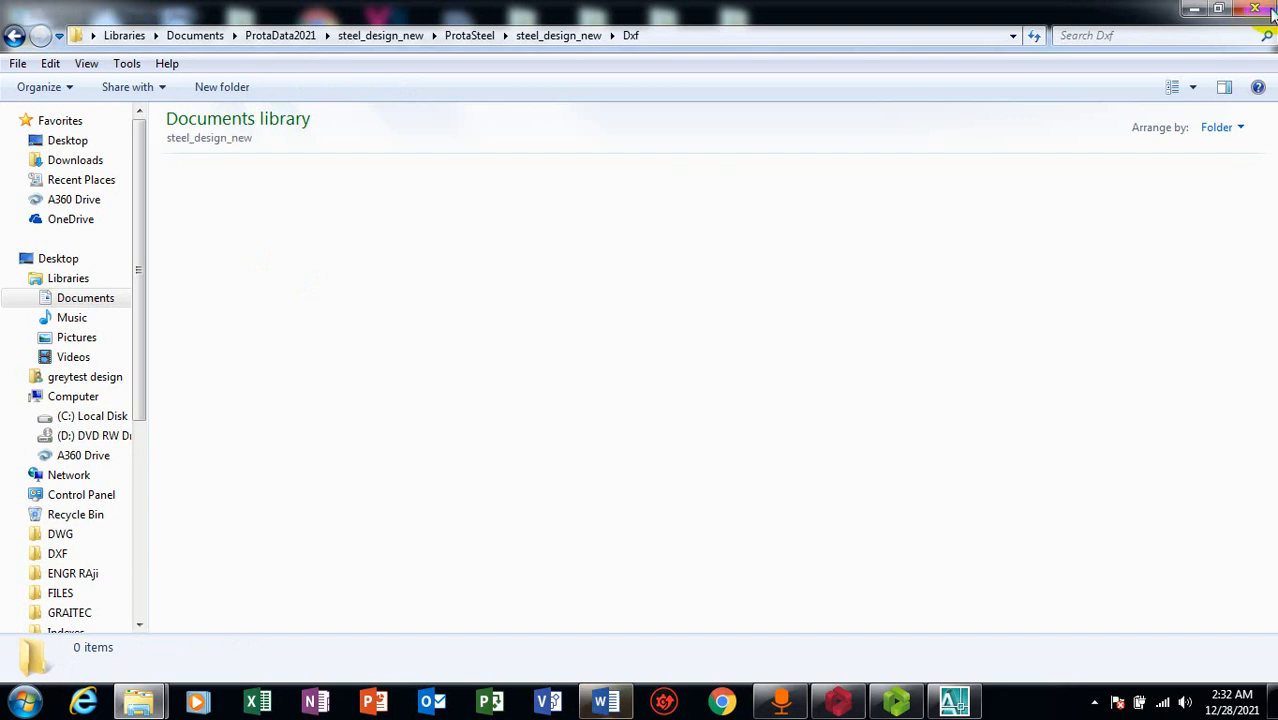
left_click(1262, 9)
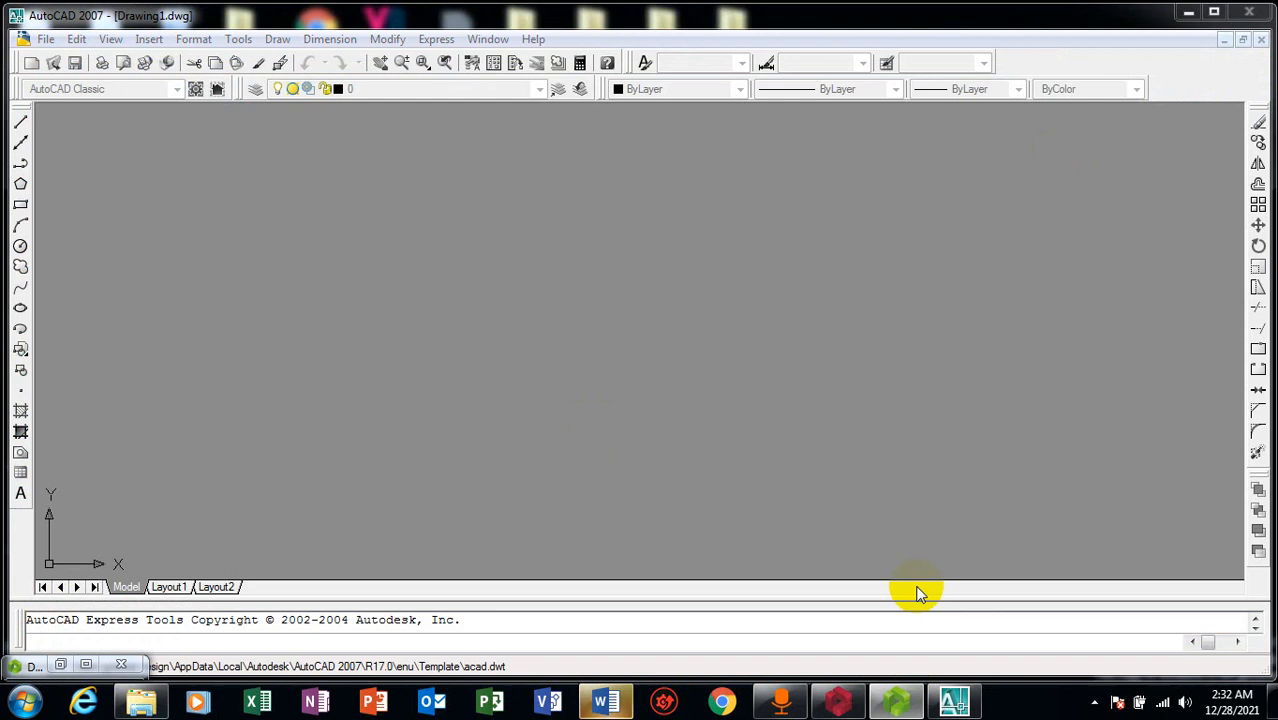
mouse_move(913, 694)
left_click(939, 612)
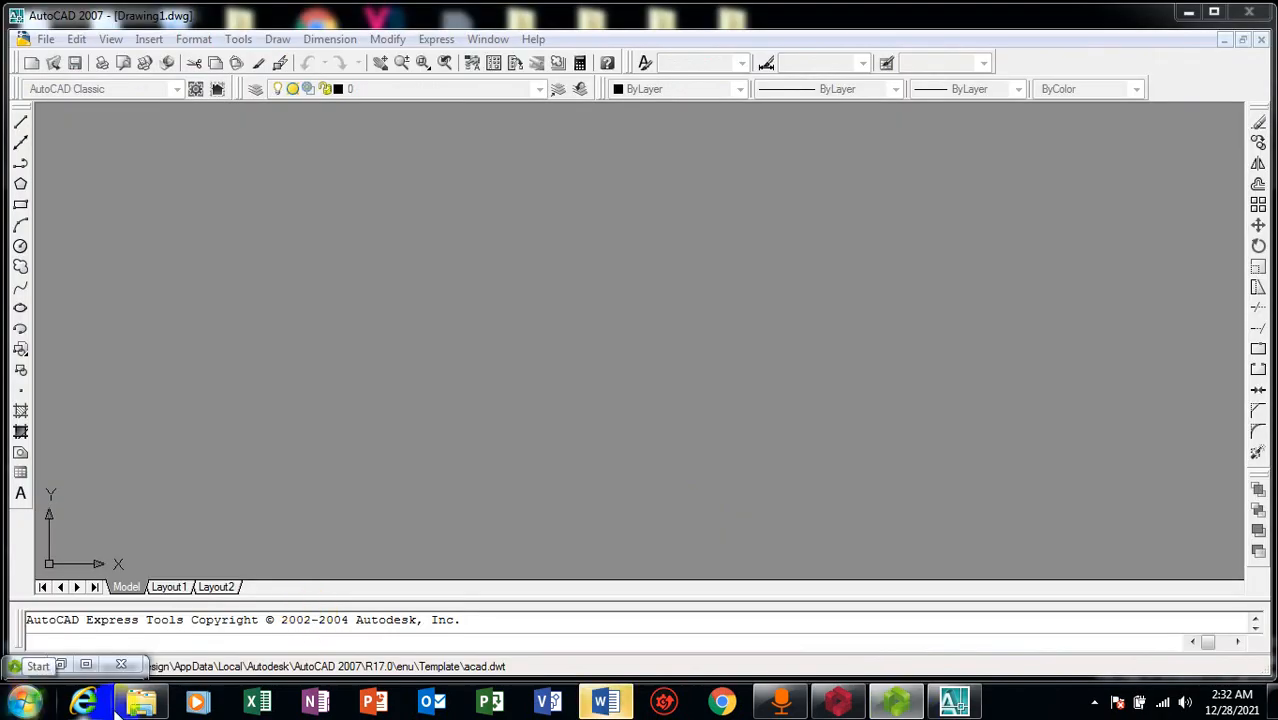
Look through the files in the Documents library for the exported DXF drawings and close the folder window
left_click(139, 703)
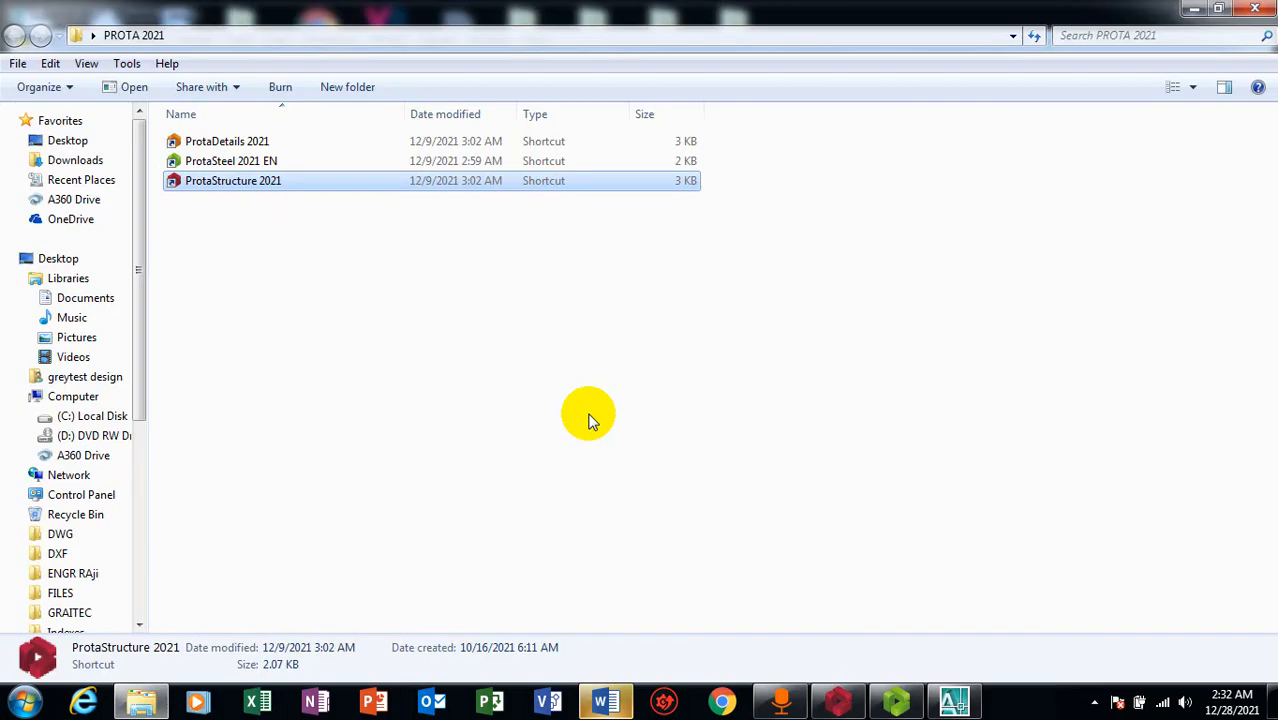
left_click(100, 297)
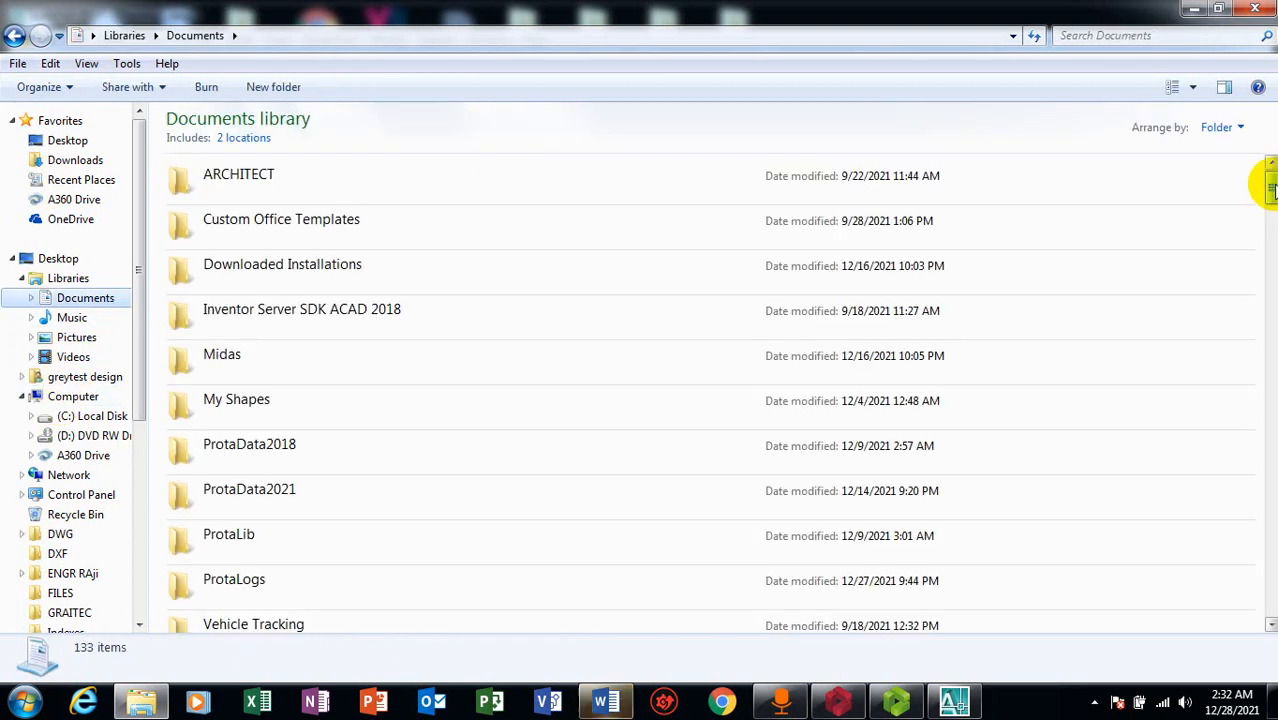
left_click_drag(1271, 188, 1271, 255)
left_click_drag(1271, 400, 1268, 308)
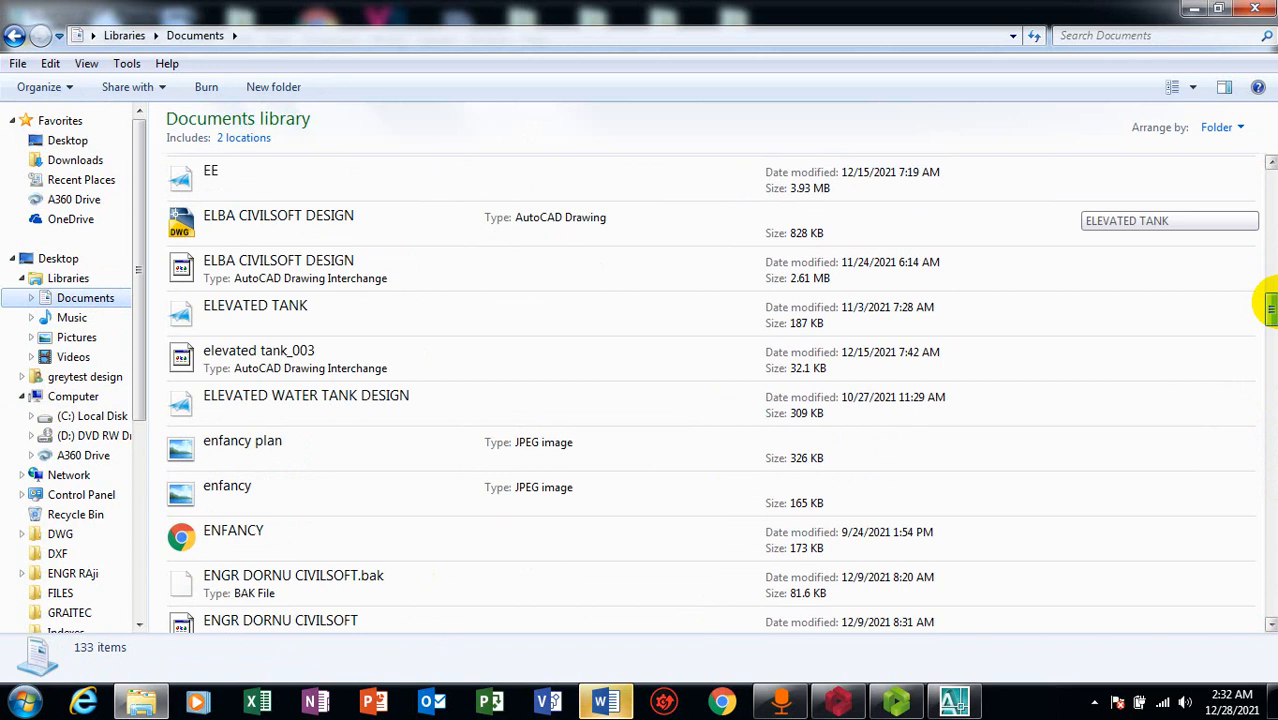
left_click_drag(1268, 308, 1268, 112)
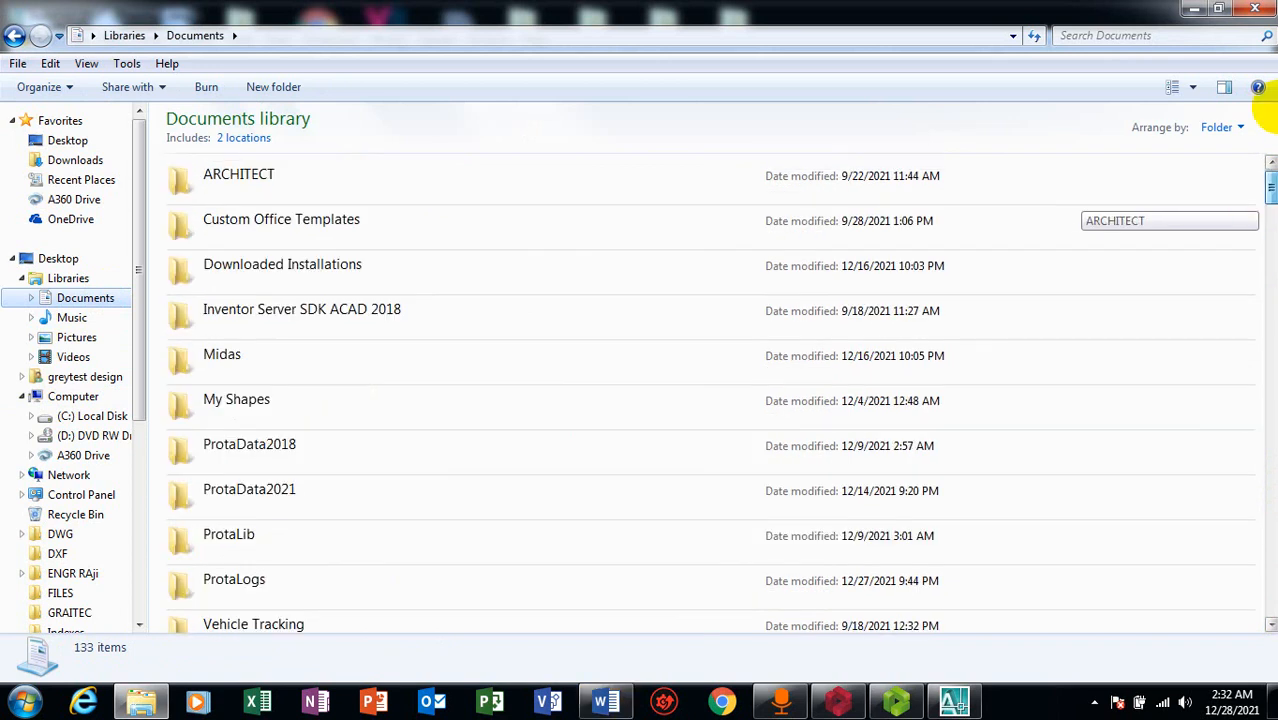
left_click(1270, 625)
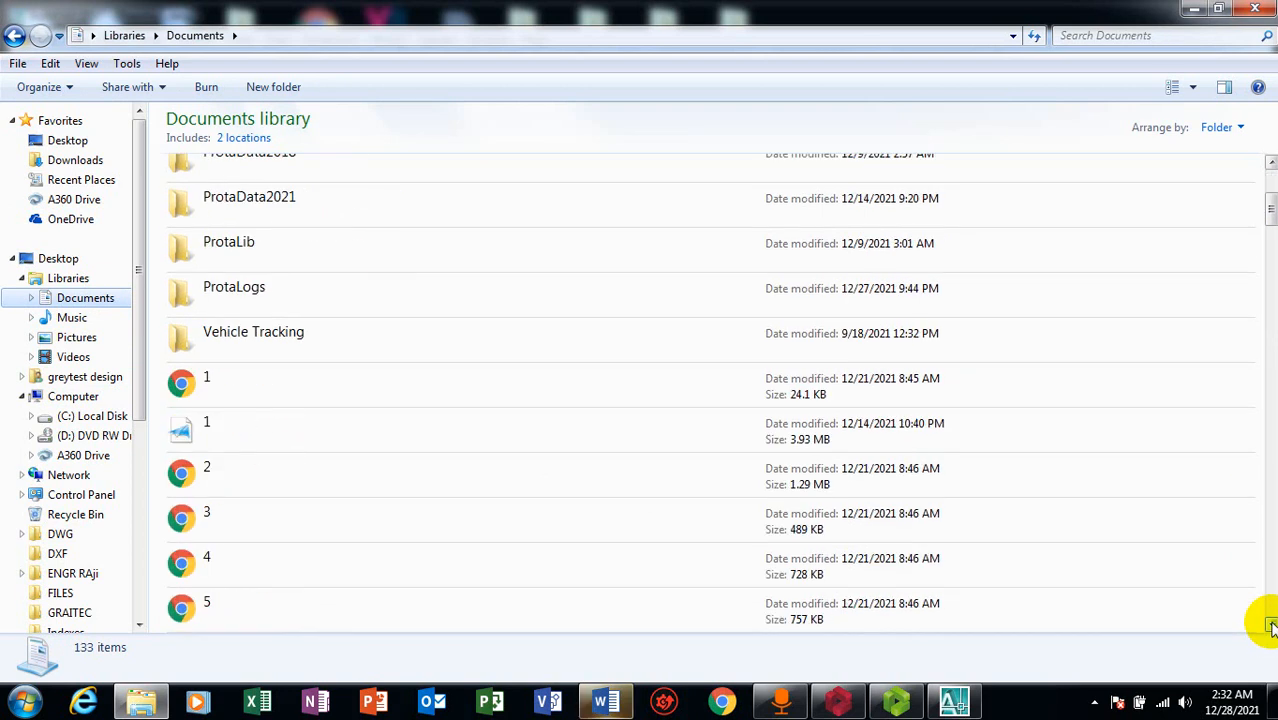
left_click(1270, 625)
left_click(1270, 625)
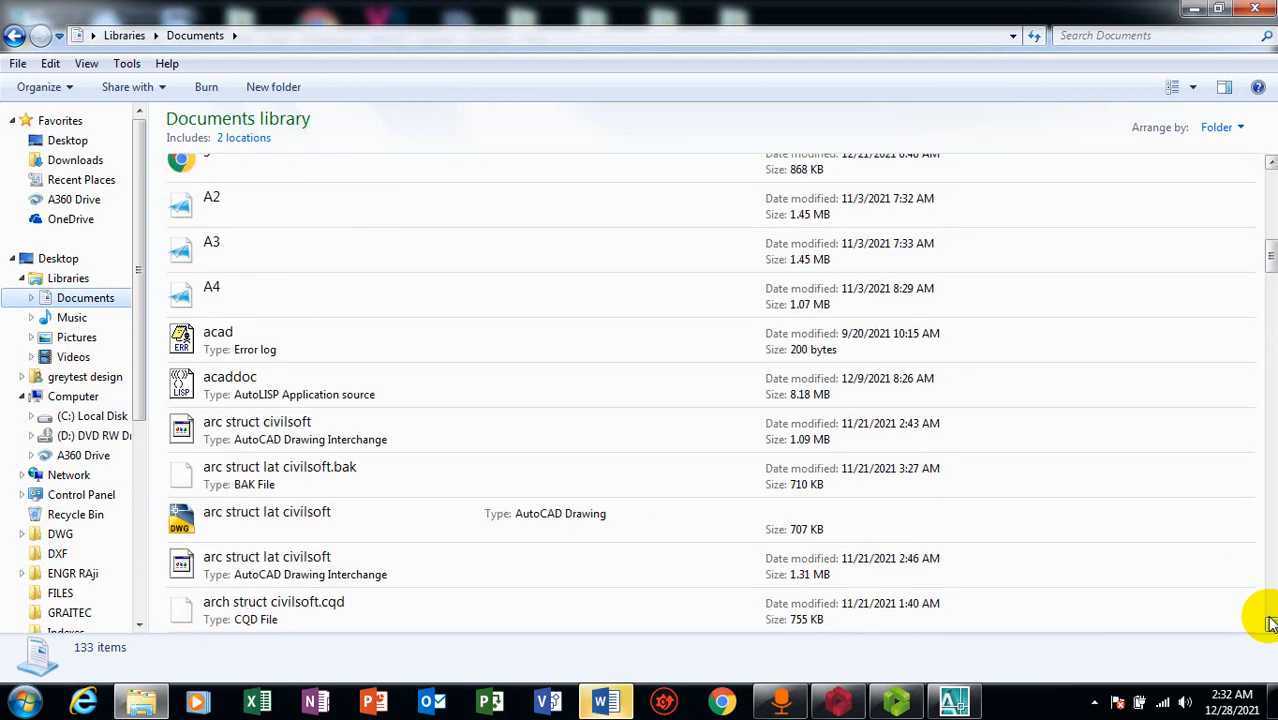
left_click(1270, 625)
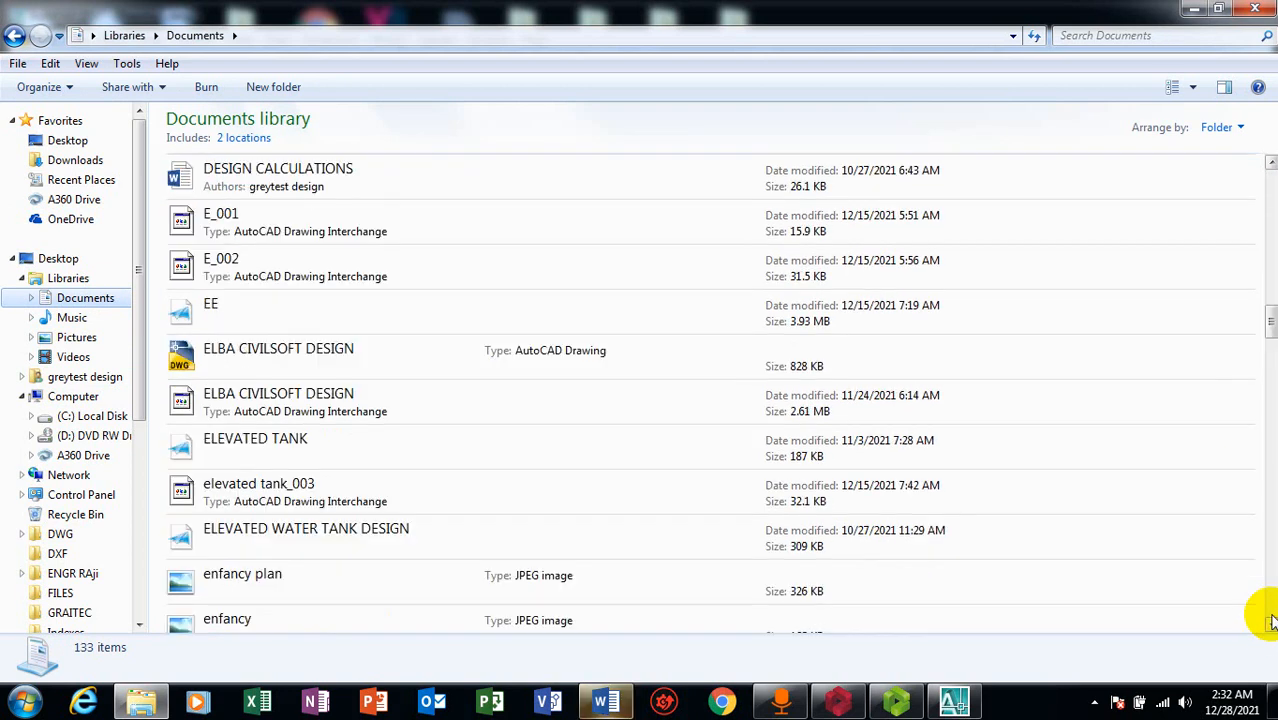
left_click(1270, 625)
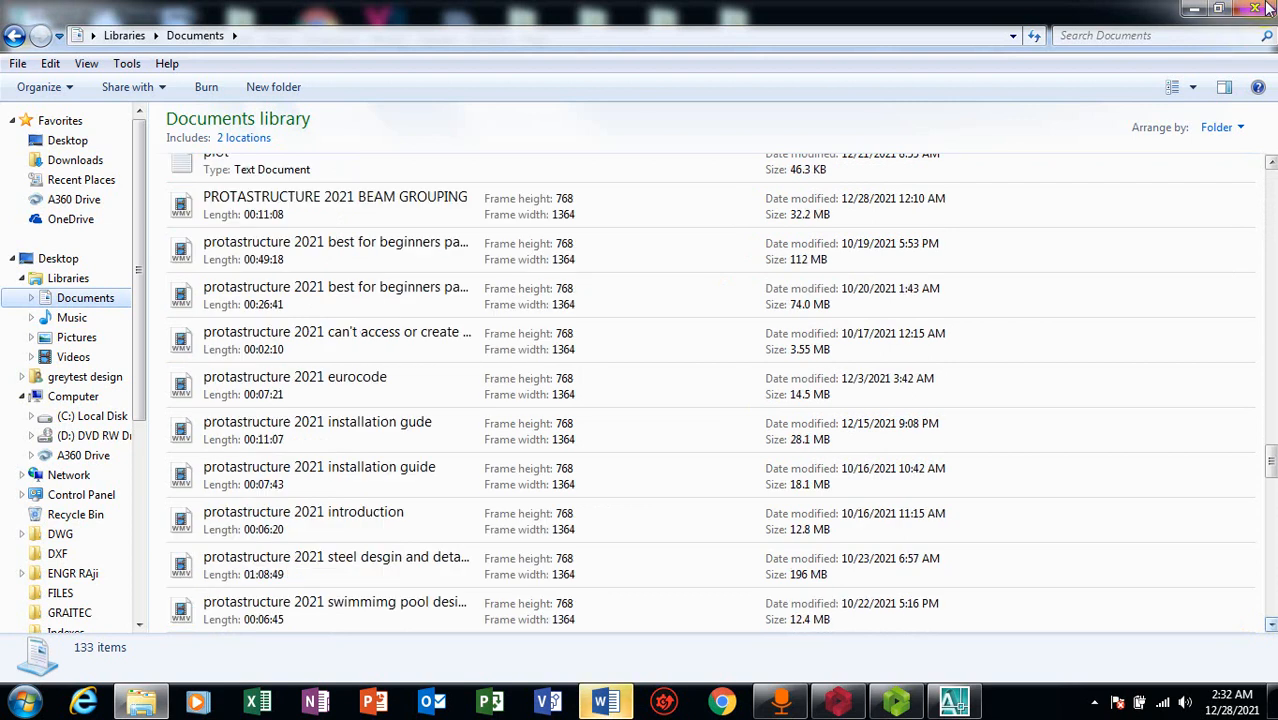
left_click(1264, 8)
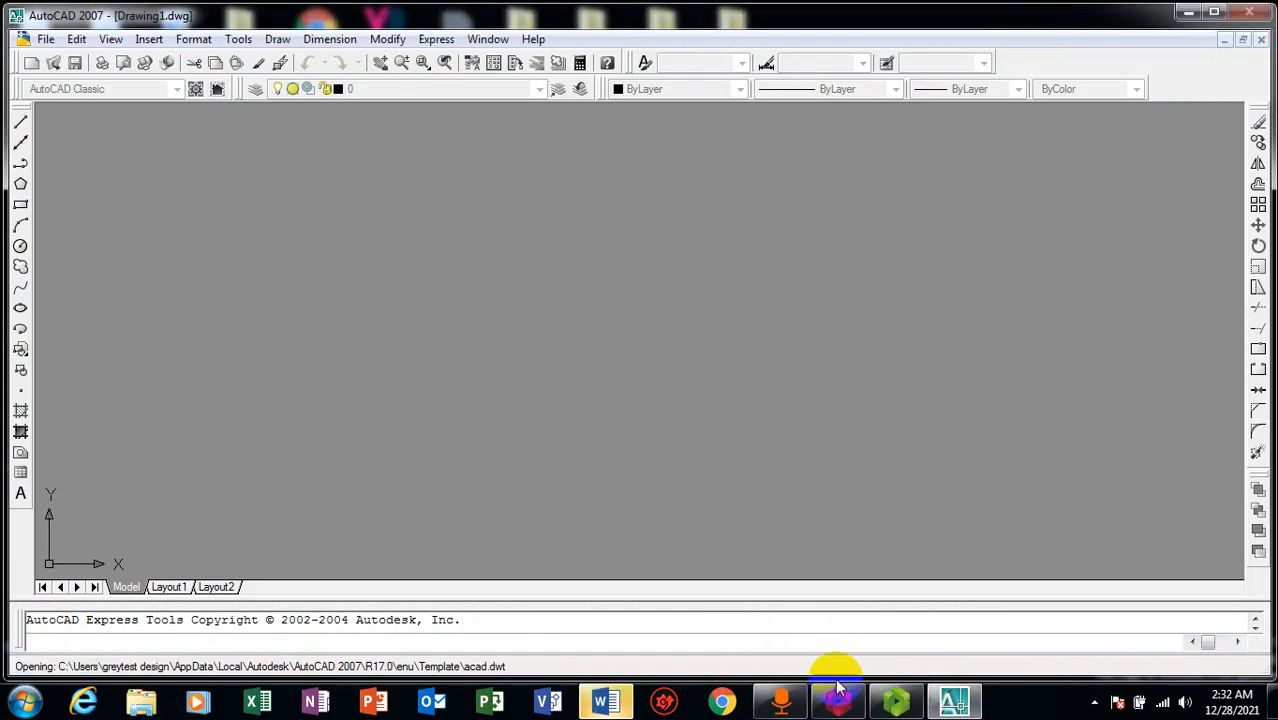
Try to switch from AutoCAD to ProtaSteel and minimize the AutoCAD window
mouse_move(892, 706)
left_click(922, 606)
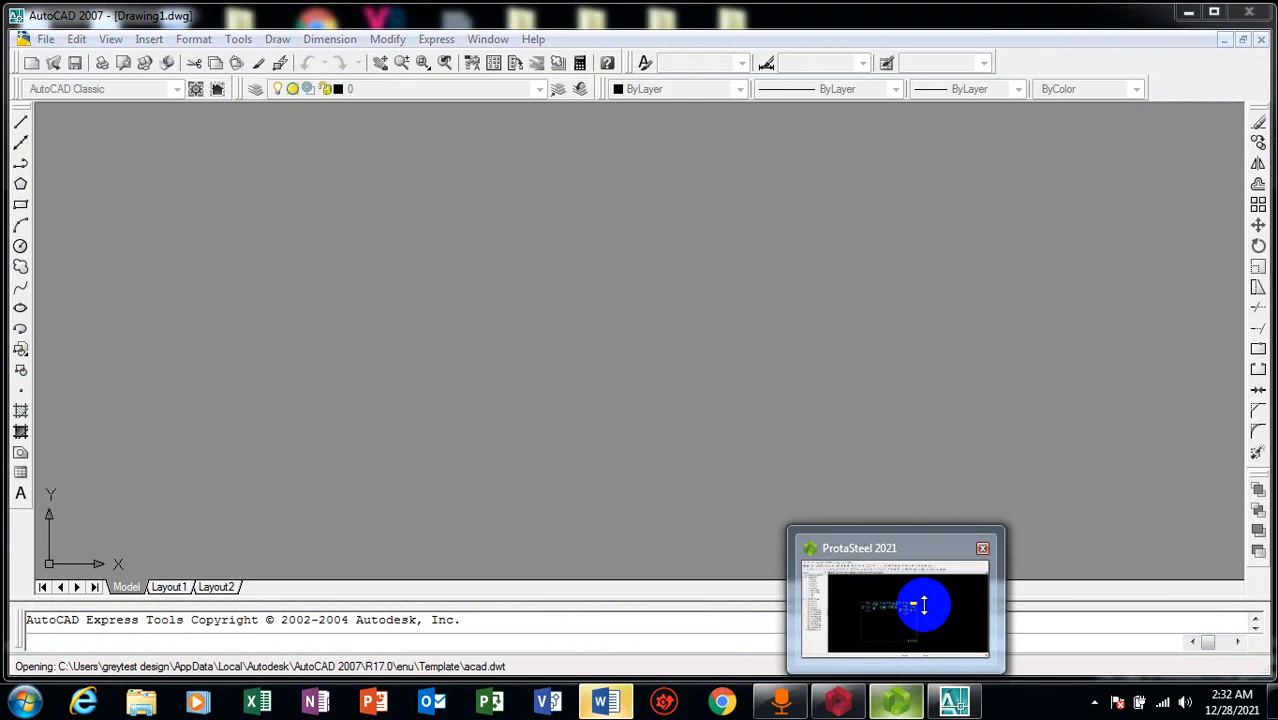
left_click(1188, 16)
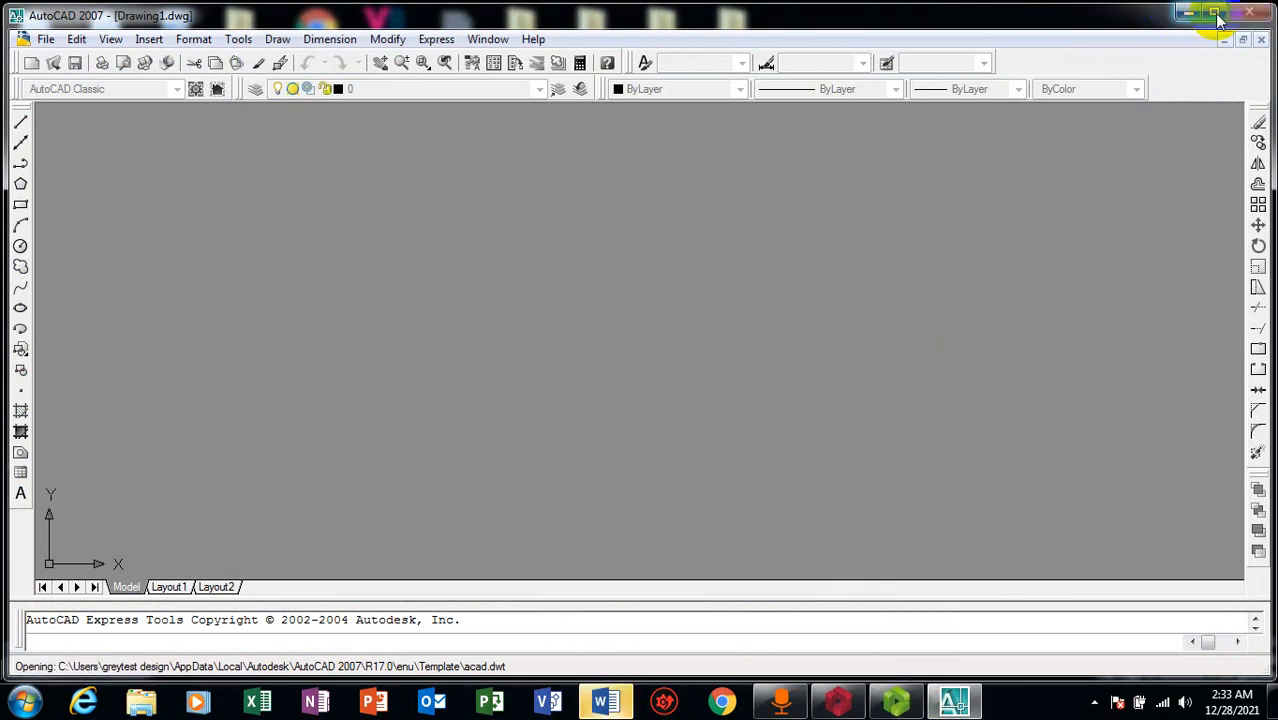
mouse_move(896, 700)
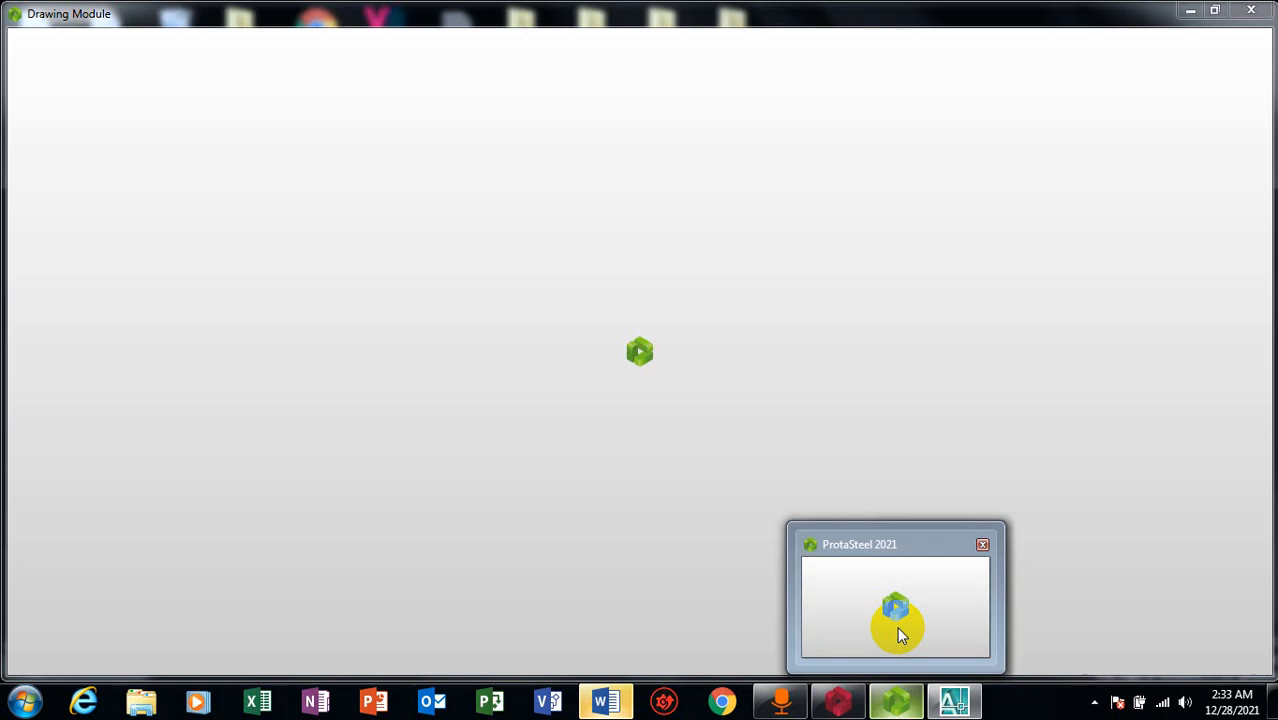
left_click(900, 622)
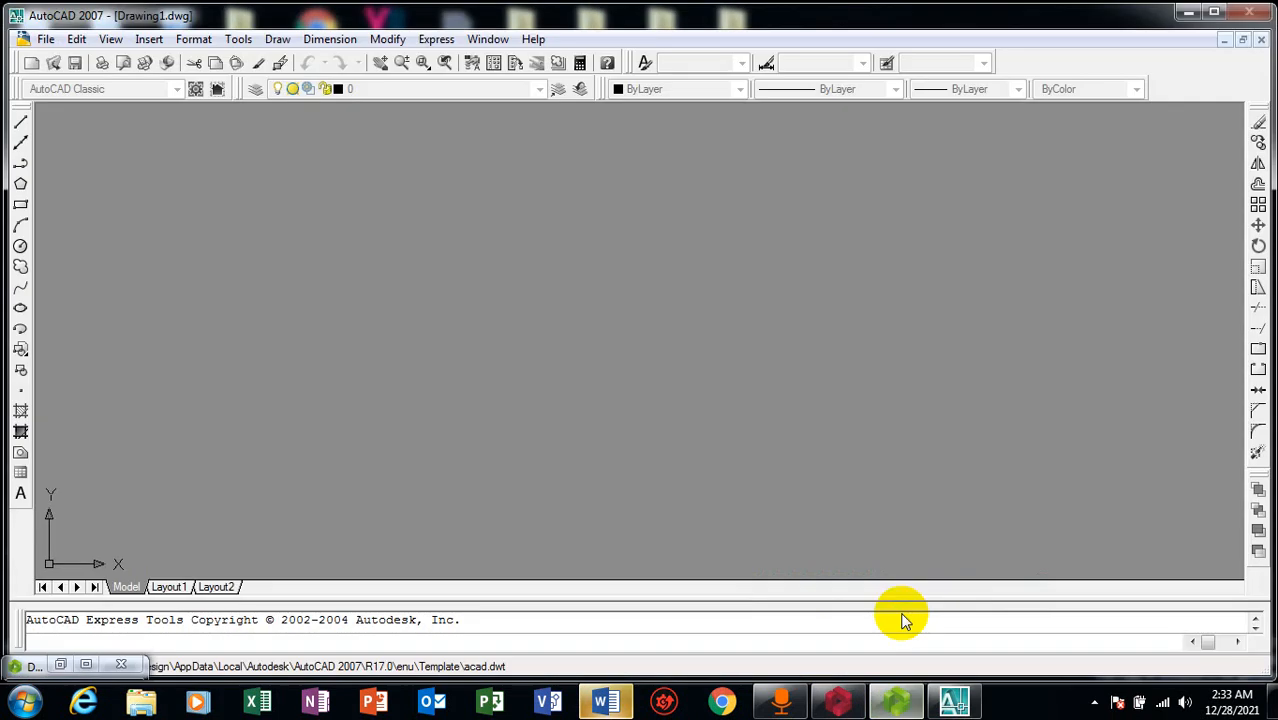
left_click(1186, 15)
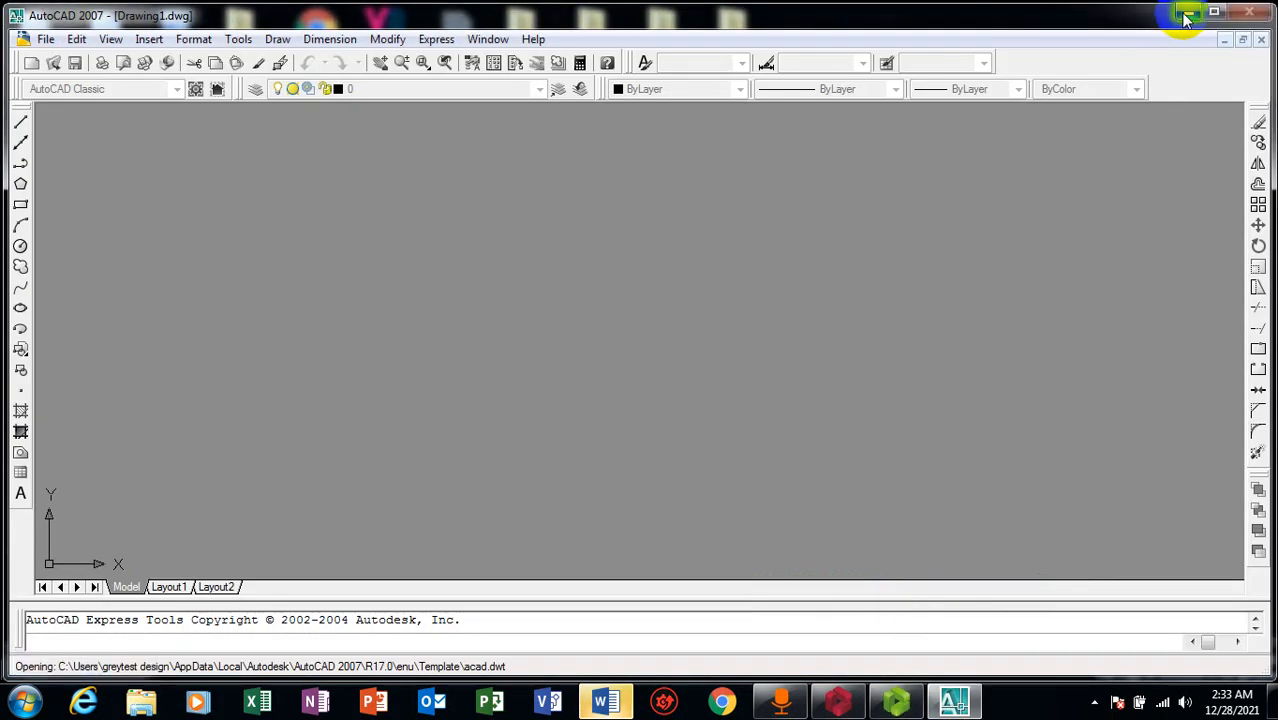
left_click(920, 708)
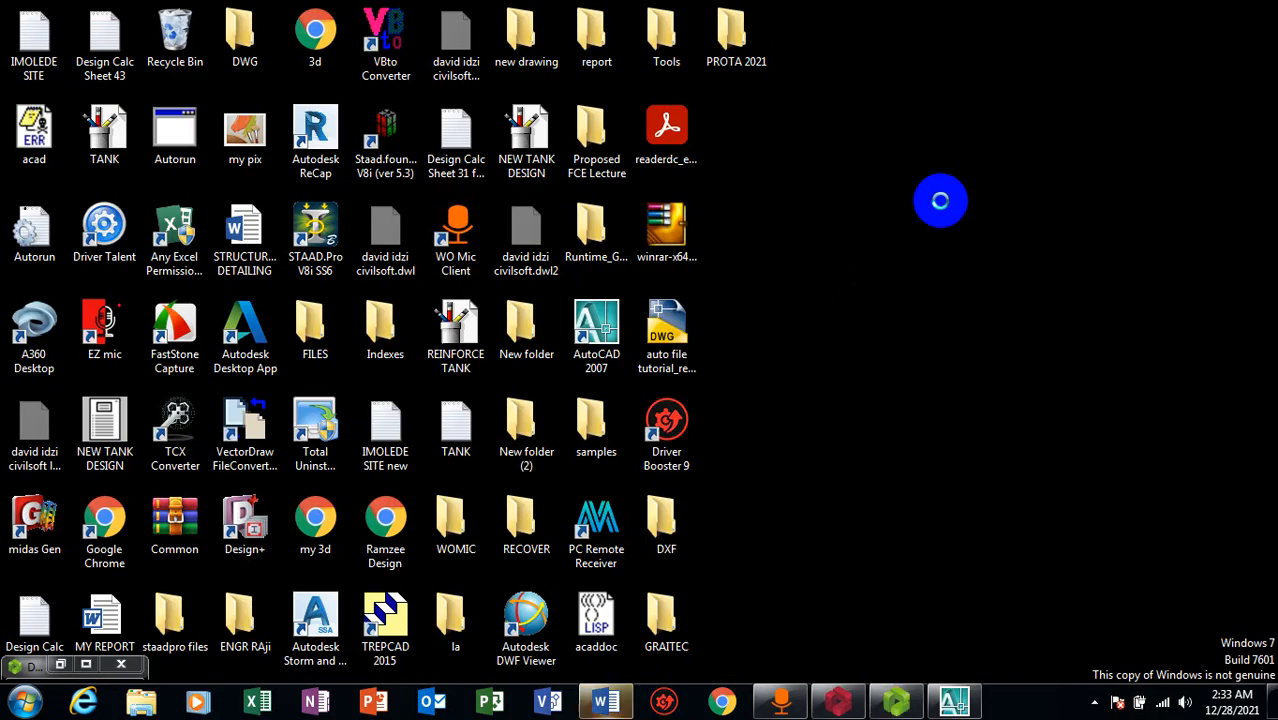
right_click(940, 200)
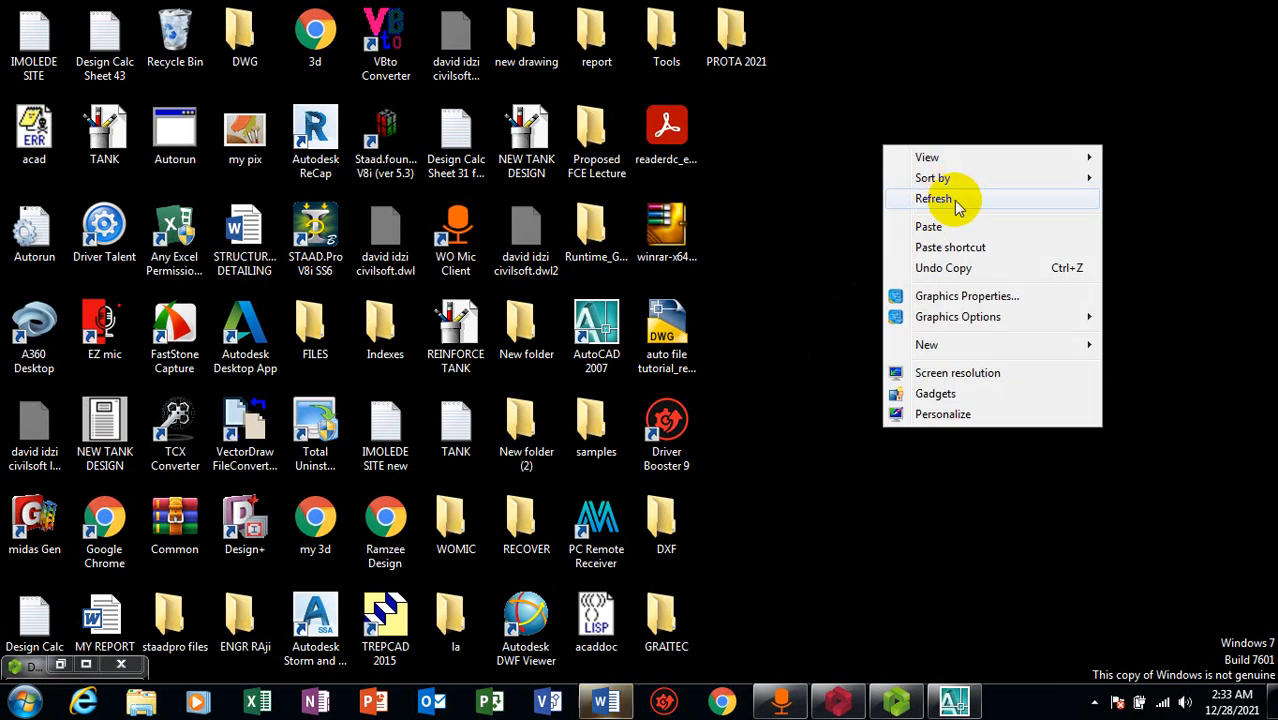
left_click(944, 201)
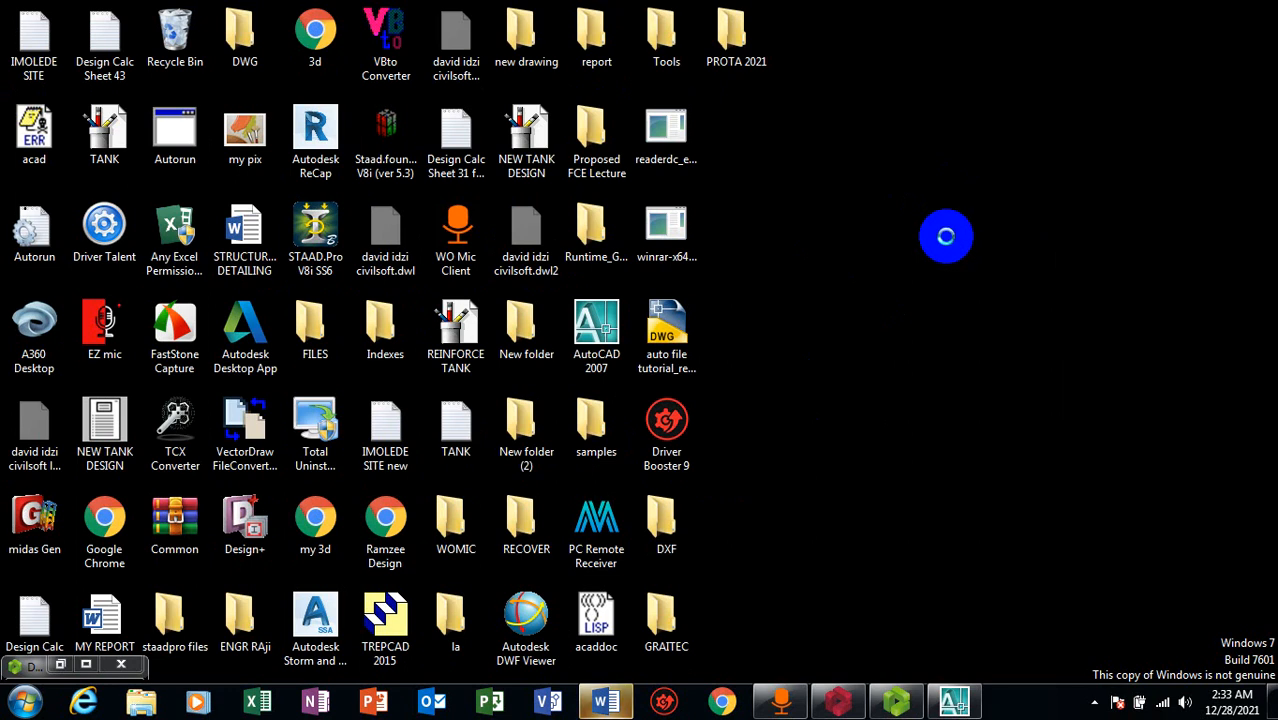
right_click(946, 230)
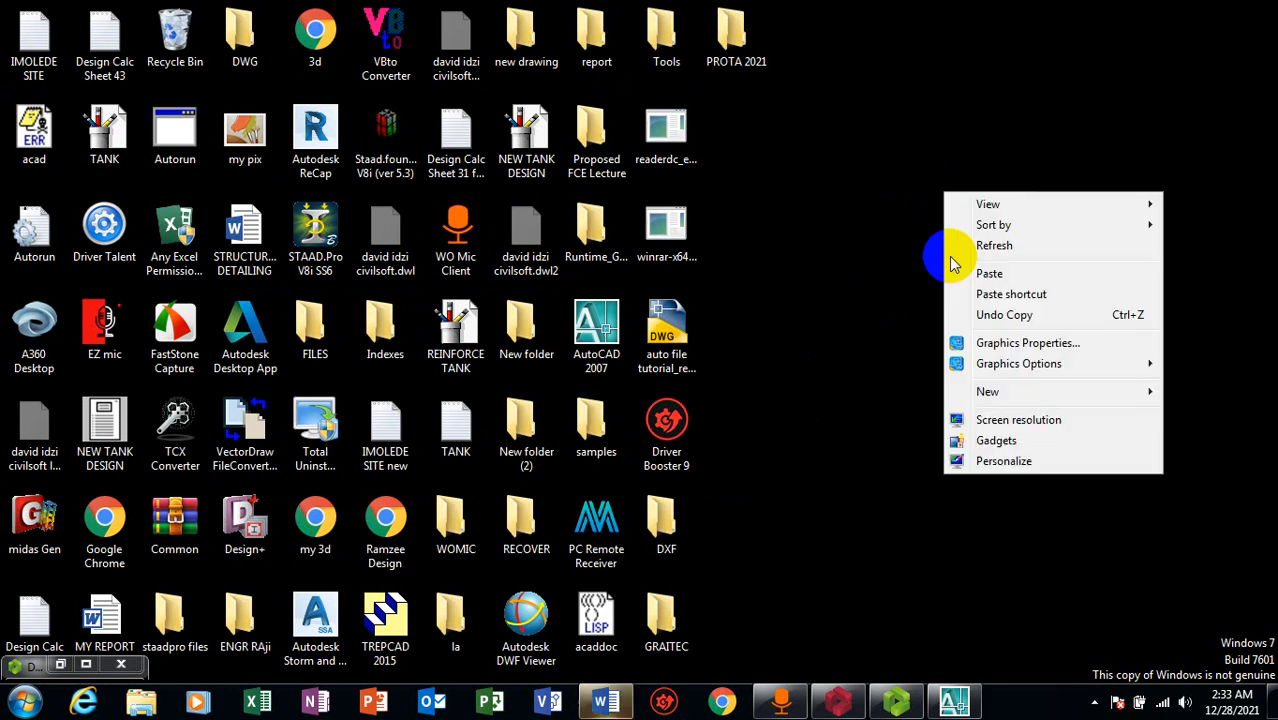
left_click(1020, 255)
Switch to ProtaSteel and restore its minimized Drawing Module window
left_click(895, 703)
mouse_move(895, 703)
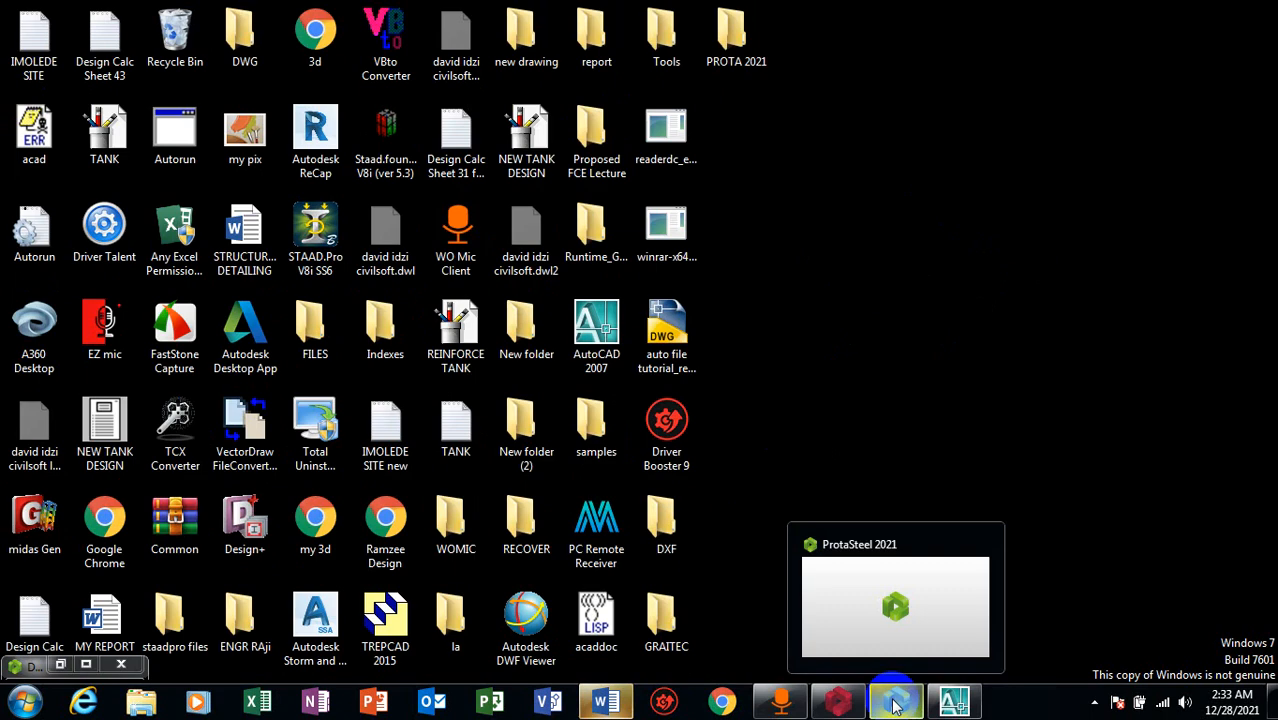
left_click(895, 703)
left_click(87, 665)
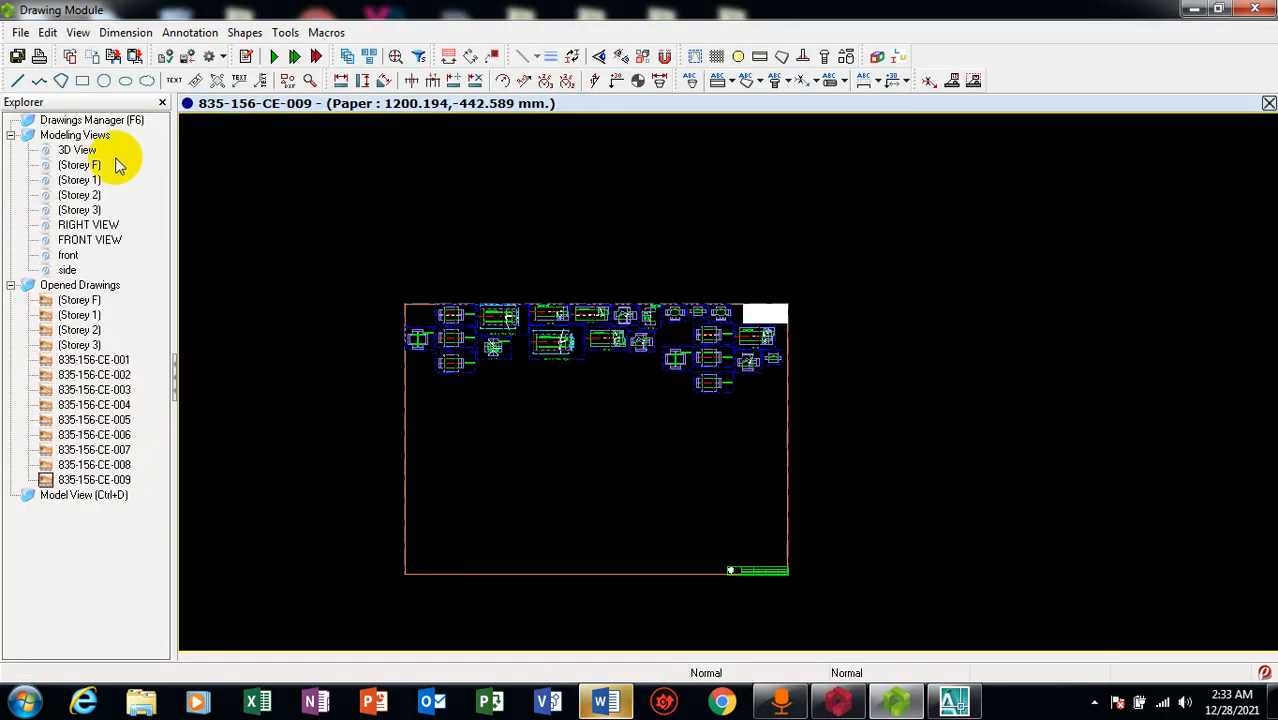
Export drawing 835-156-CE-009 to DXF in the Exports folder under the file name steel
left_click(22, 35)
mouse_move(128, 128)
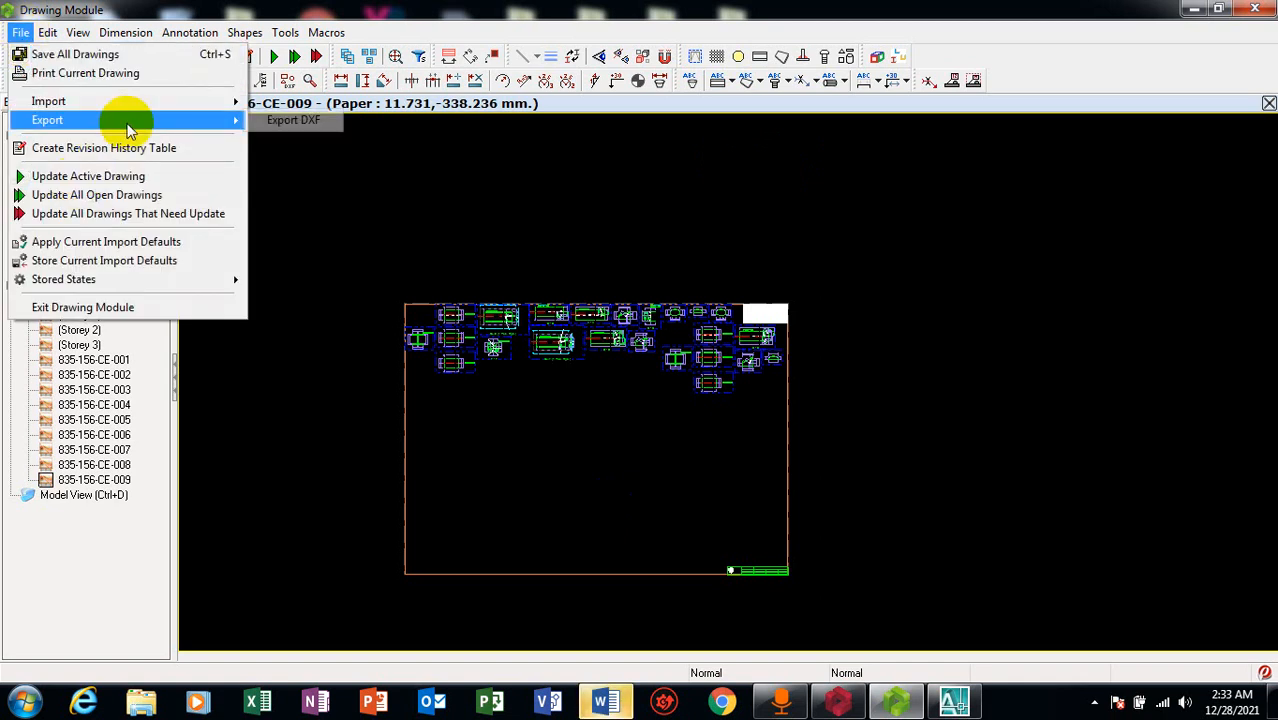
left_click(285, 121)
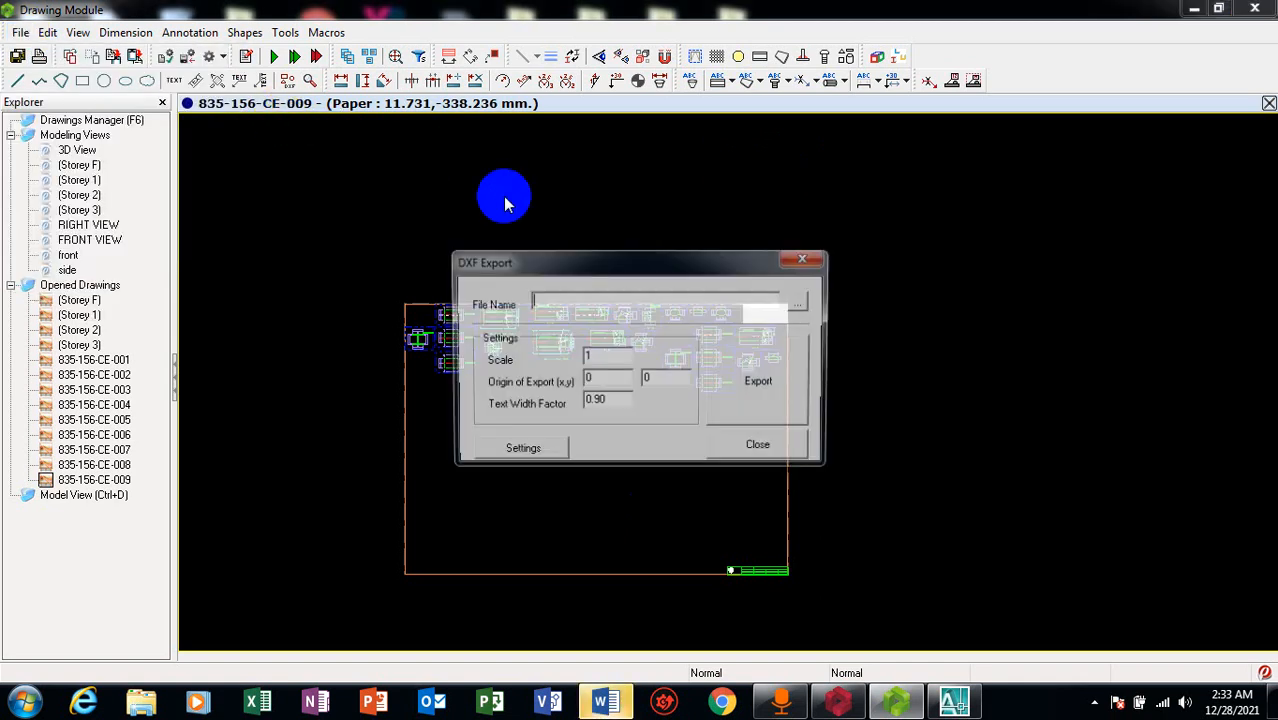
left_click(815, 305)
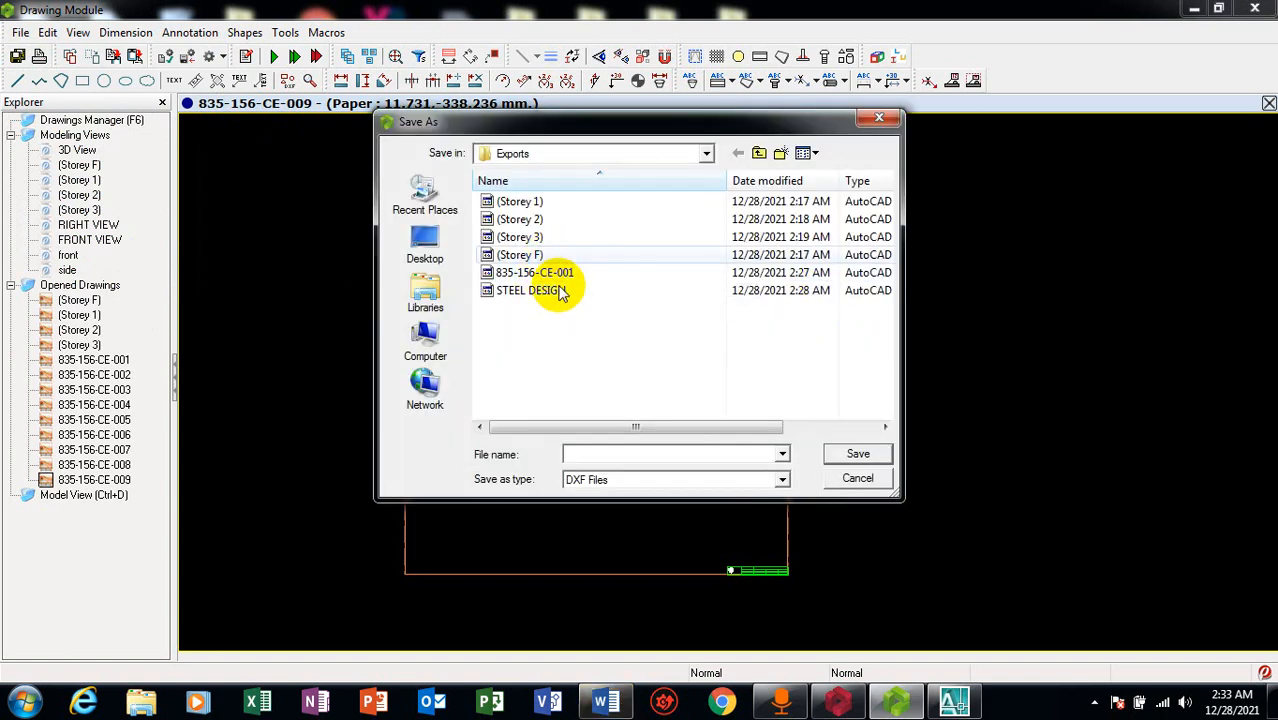
left_click(588, 278)
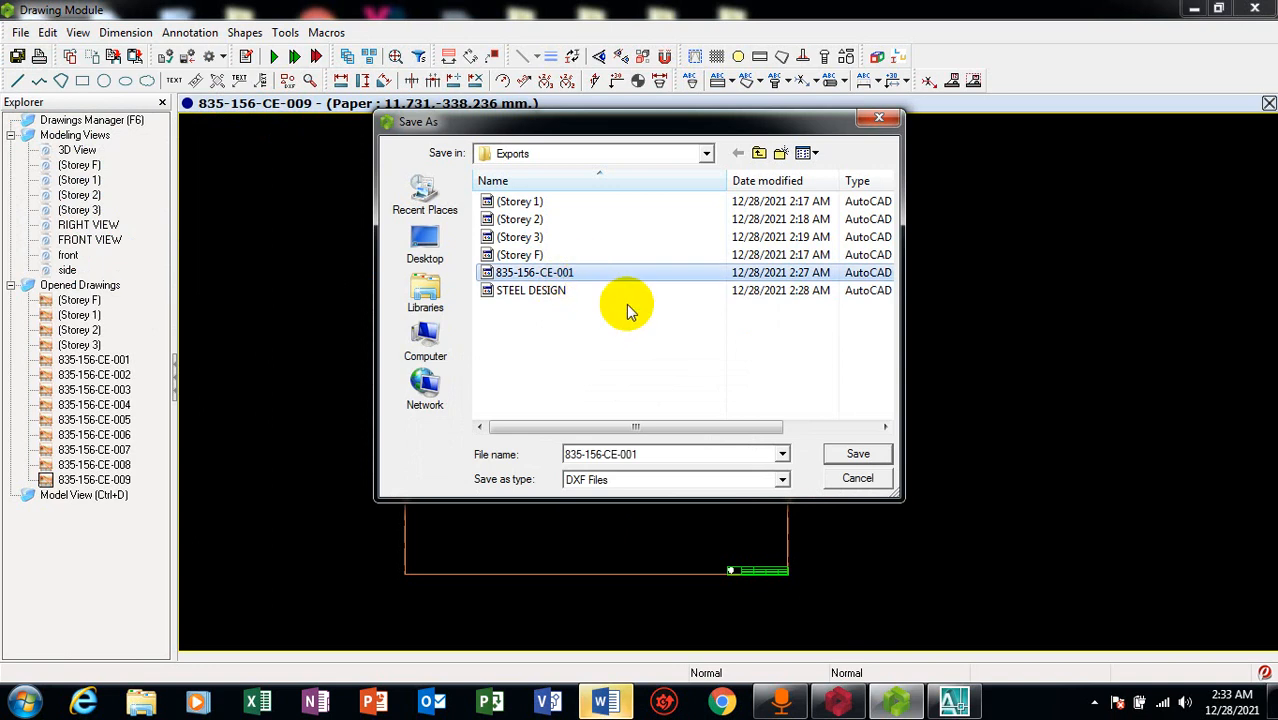
double_click(737, 450)
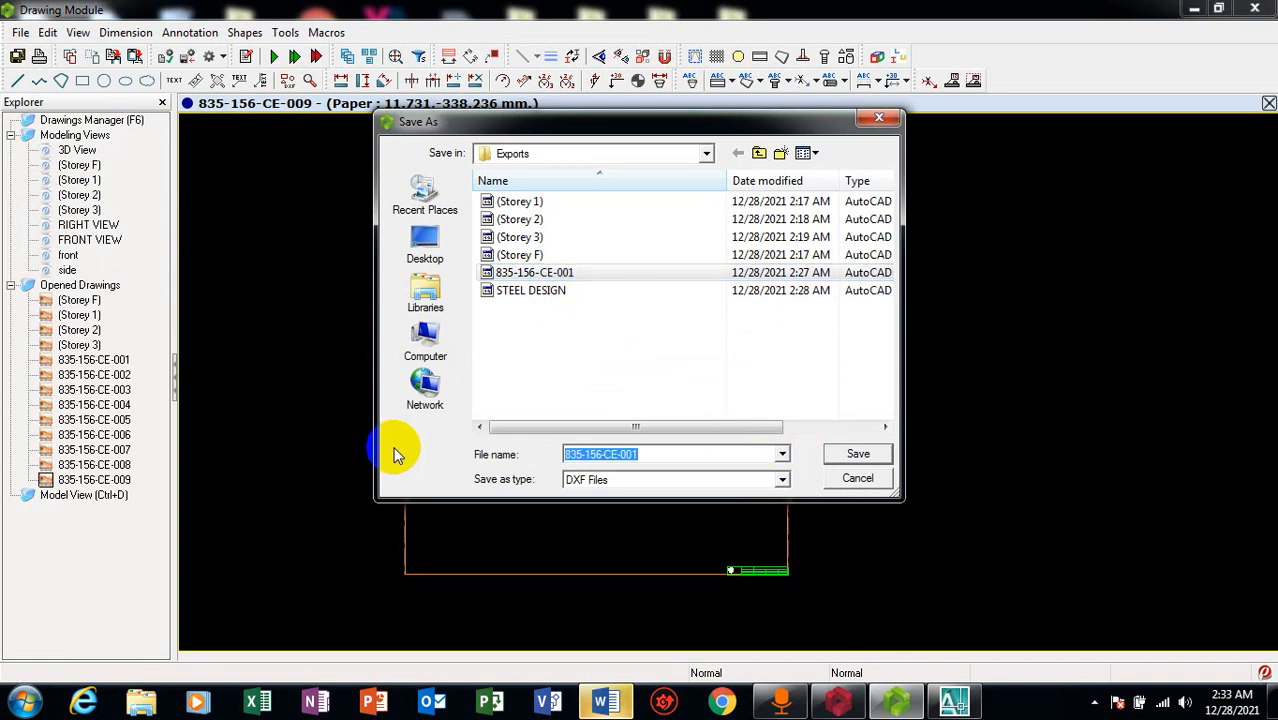
type("steel")
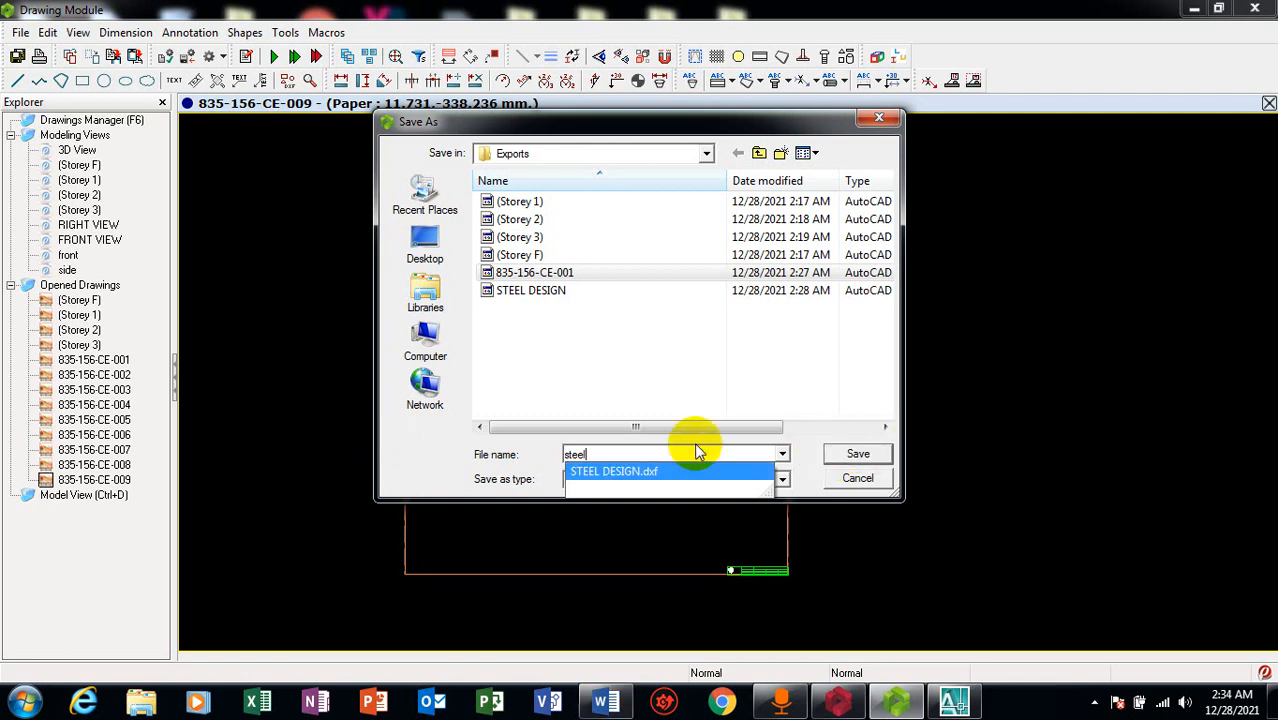
left_click(852, 453)
left_click(852, 453)
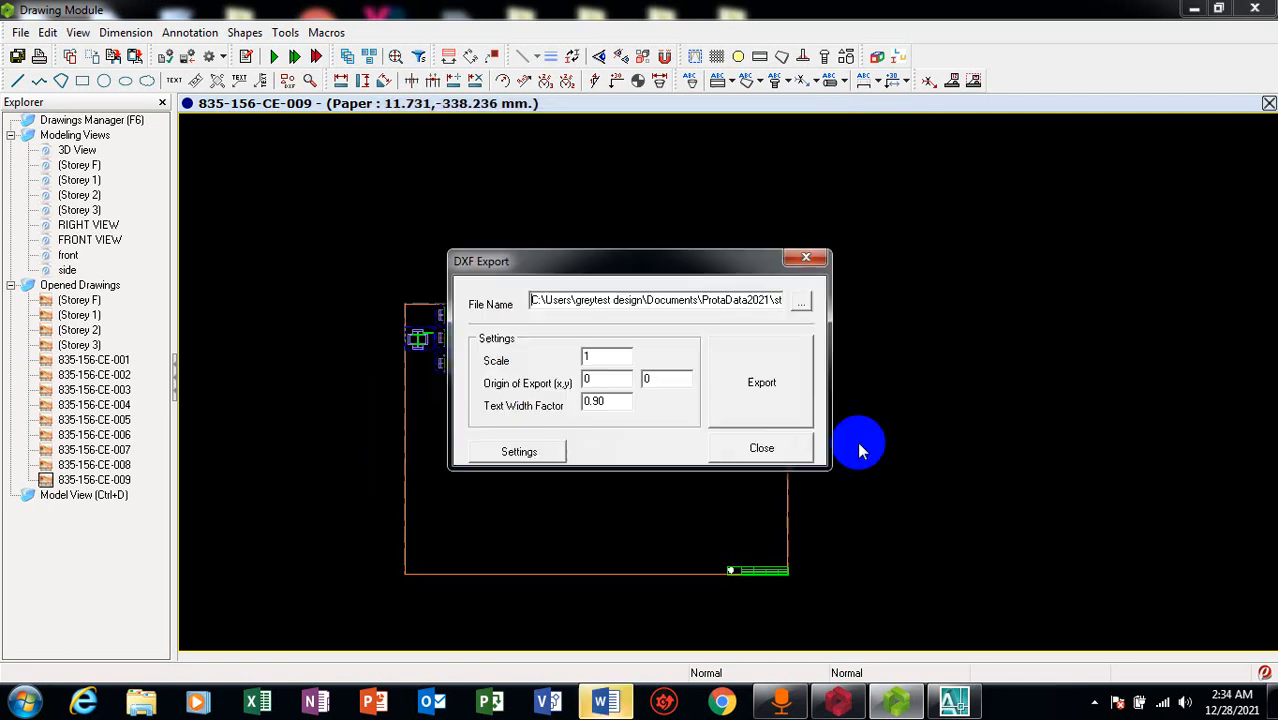
left_click(762, 384)
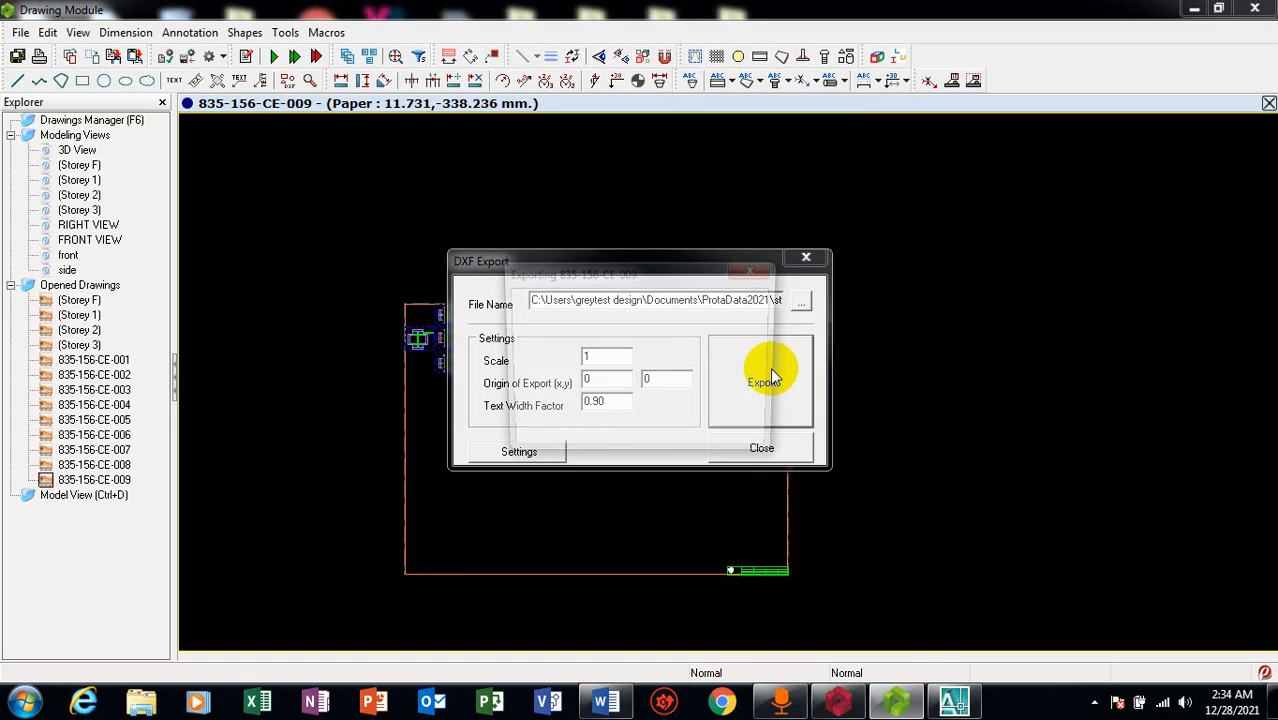
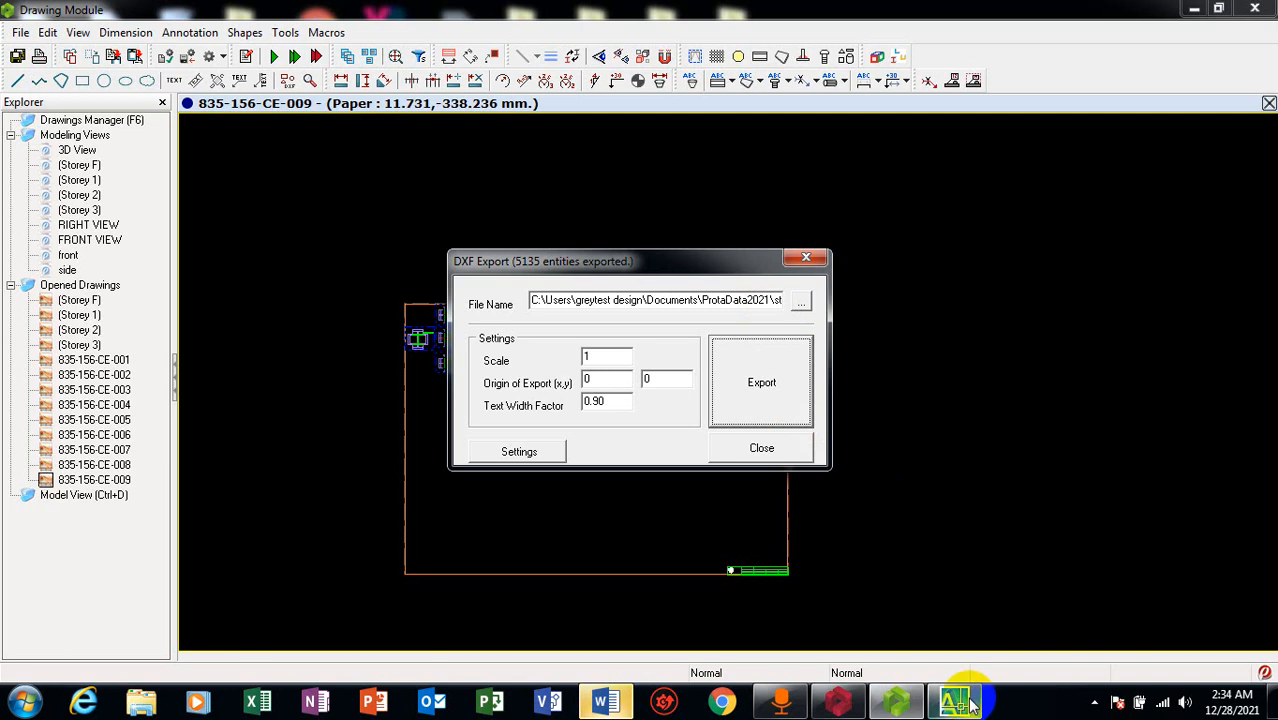
Open the exported STEEL DESIGN.dxf in AutoCAD and examine its section and connection plate details up close
mouse_move(971, 705)
left_click(986, 611)
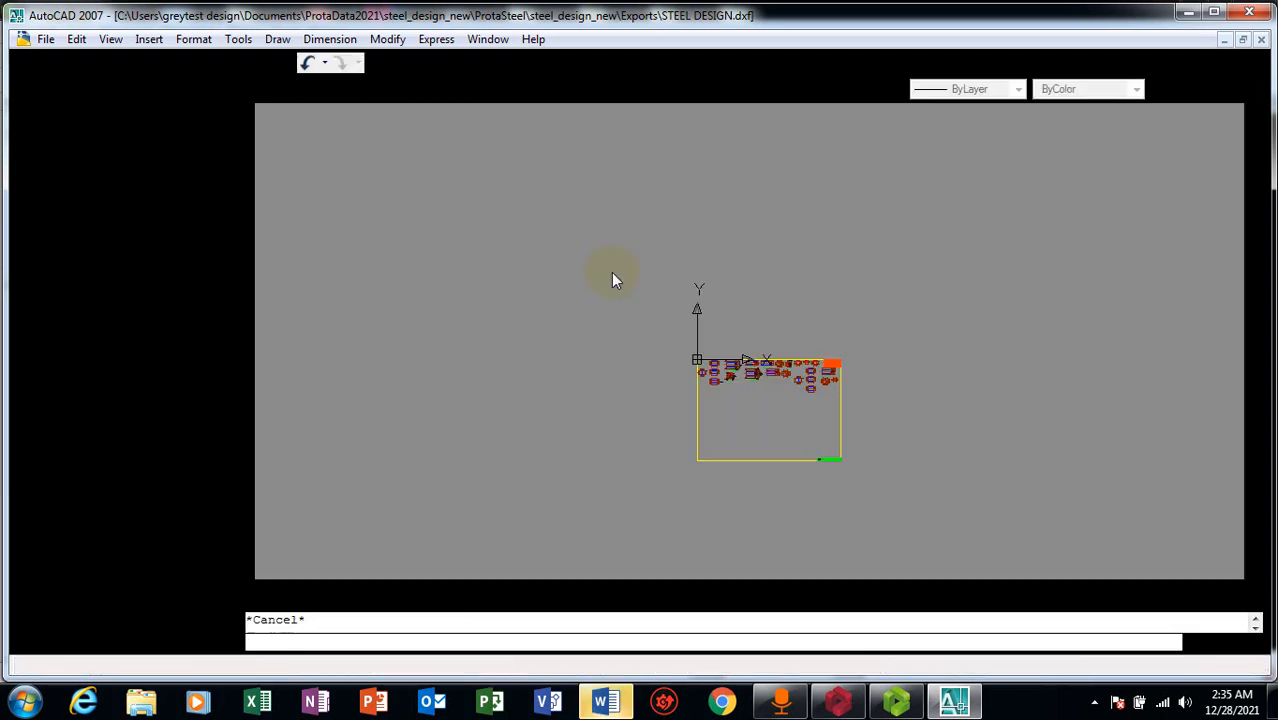
scroll(828, 382, "up", 6)
scroll(1008, 178, "up", 6)
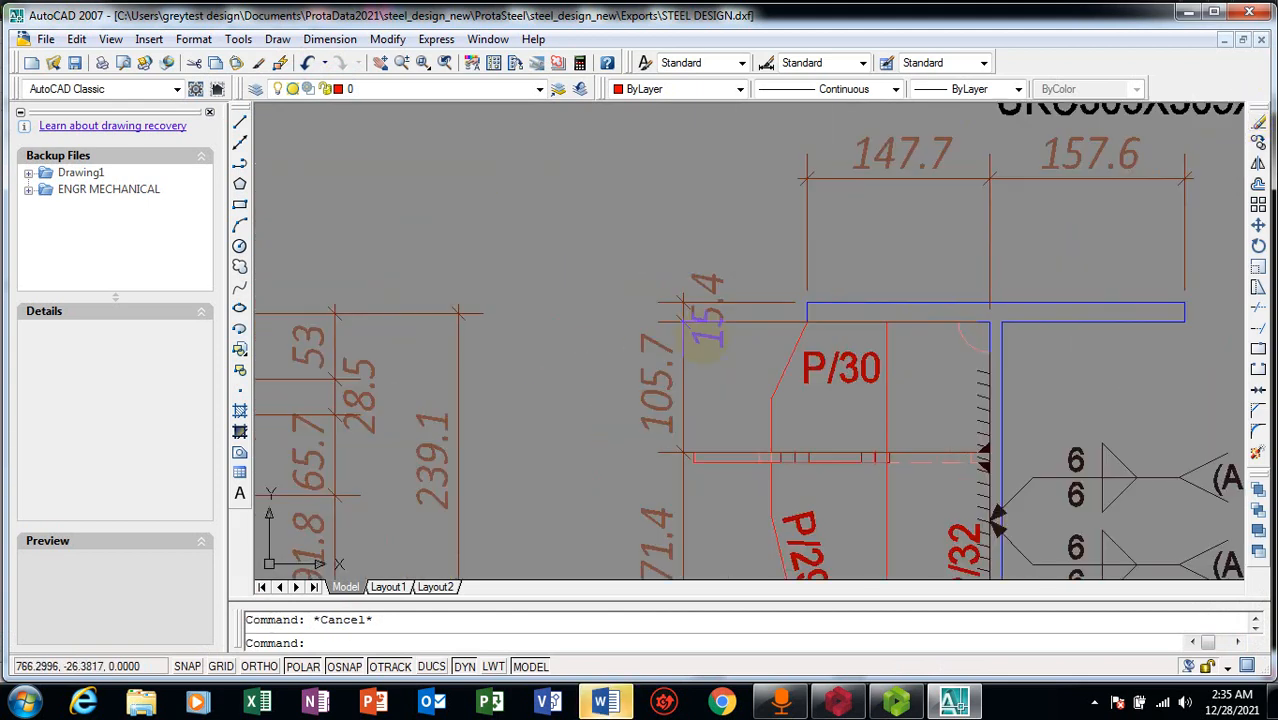
scroll(760, 180, "down", 6)
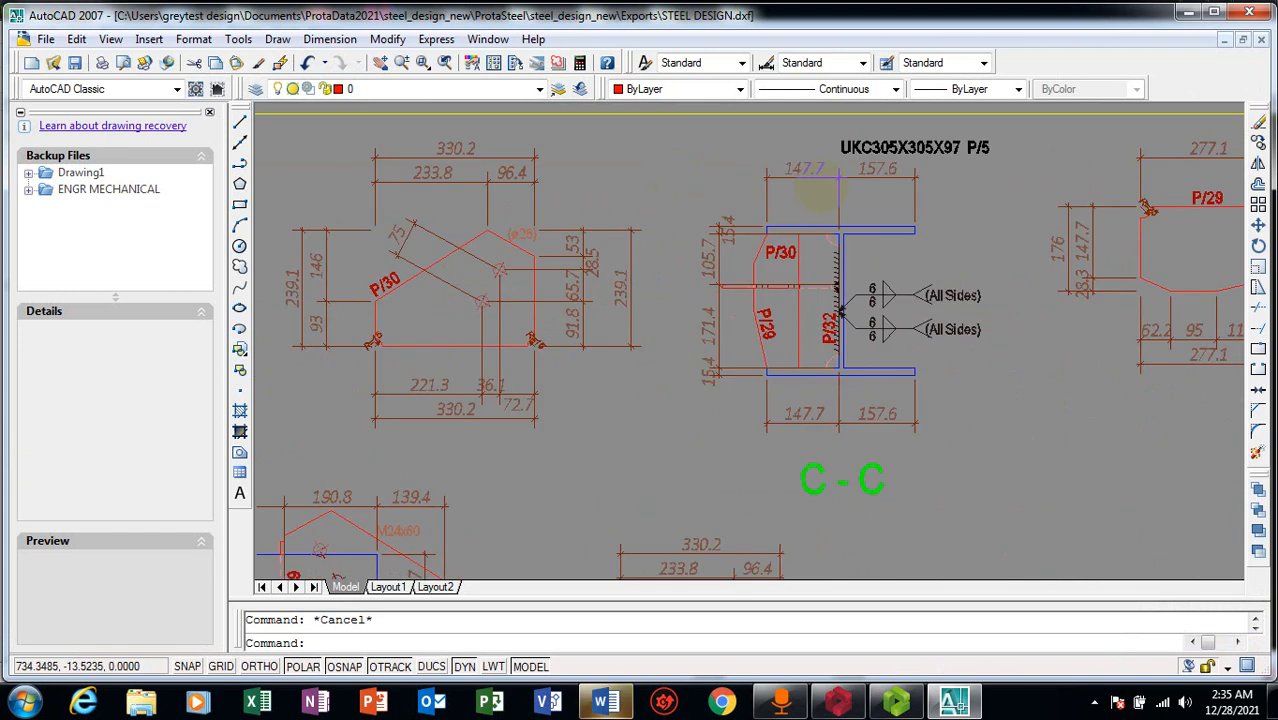
scroll(760, 300, "down", 5)
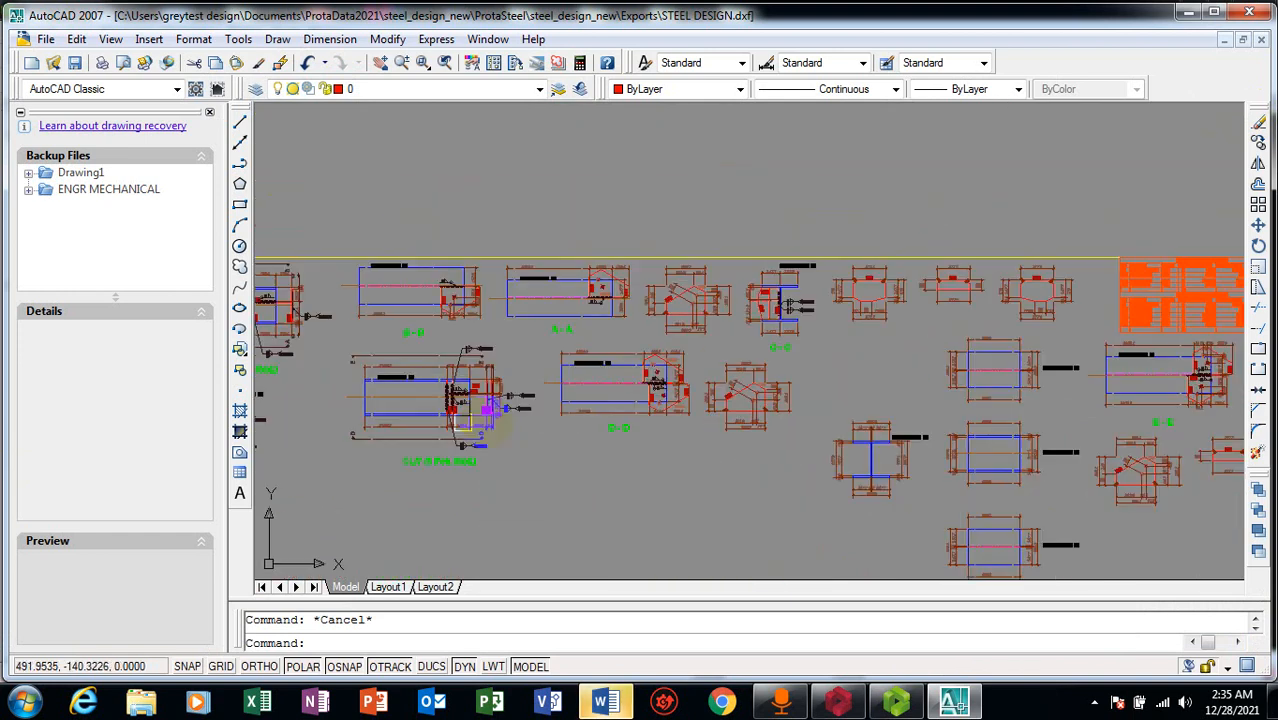
scroll(474, 382, "up", 10)
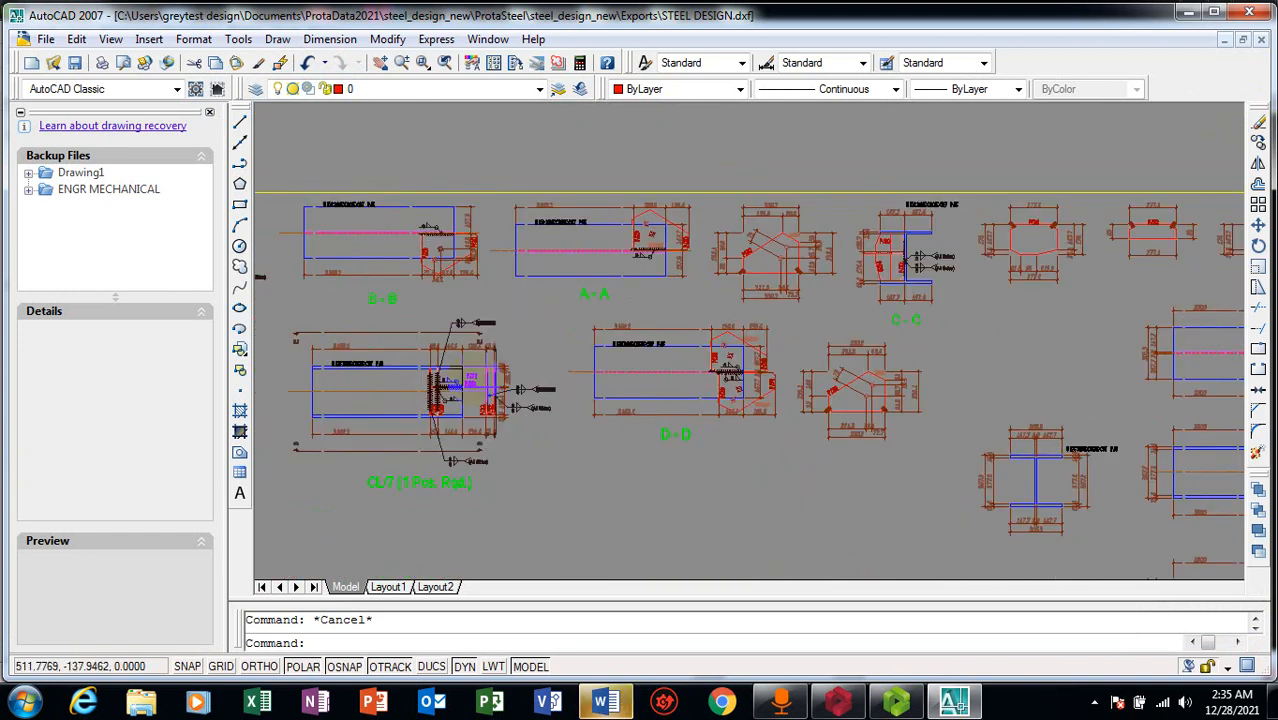
scroll(765, 328, "down", 4)
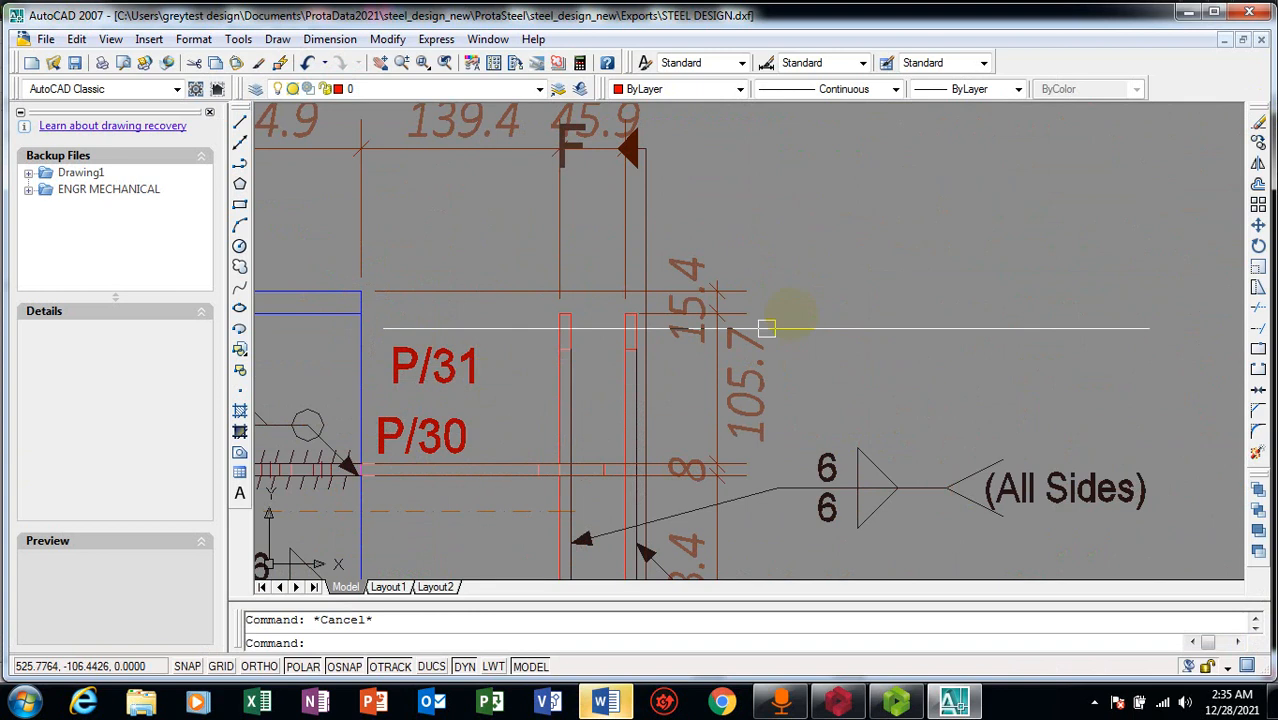
scroll(955, 290, "down", 10)
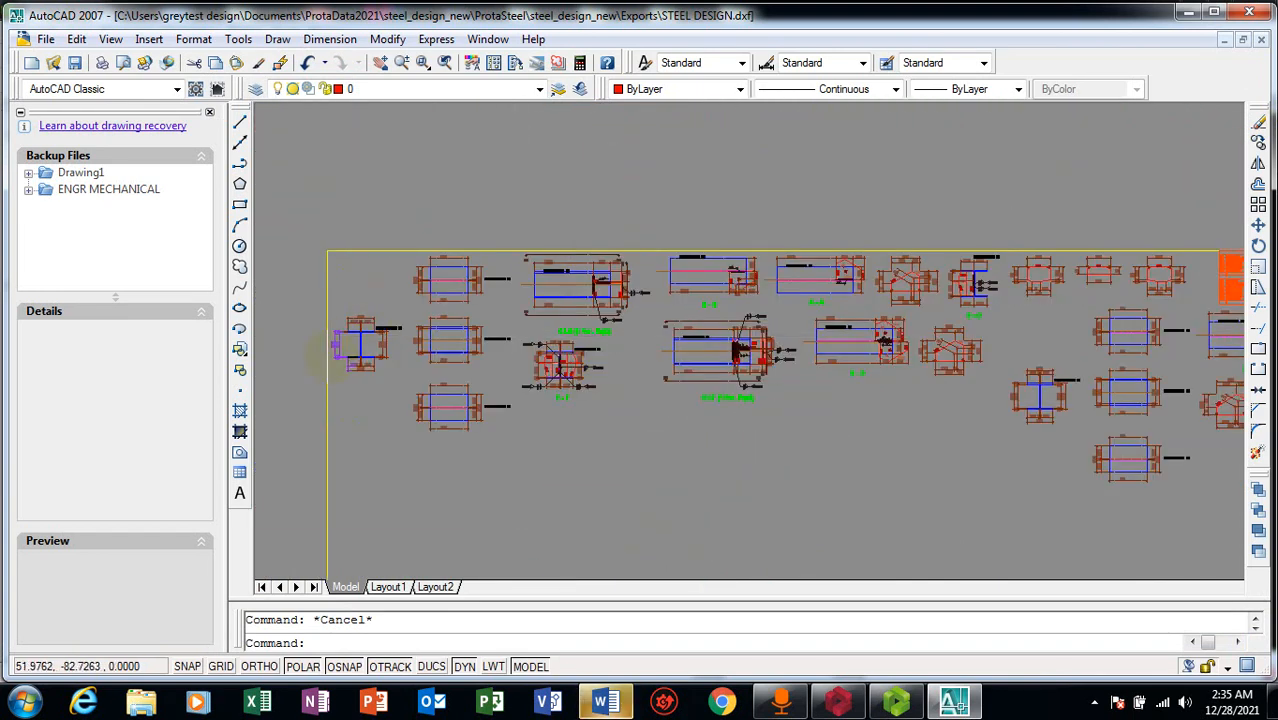
Examine the overall layout of the details on the sheet and the material tables in its upper-right corner
scroll(358, 340, "up", 2)
scroll(440, 295, "down", 1)
scroll(540, 300, "down", 2)
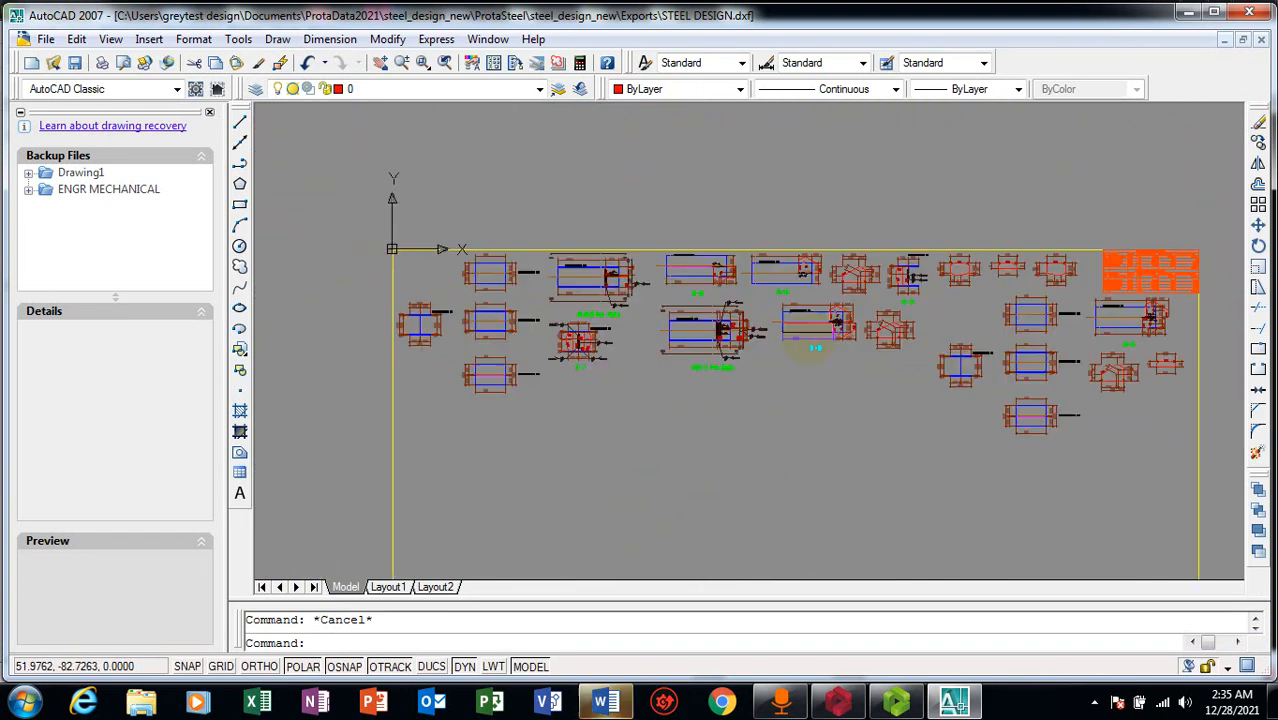
scroll(1183, 275, "up", 2)
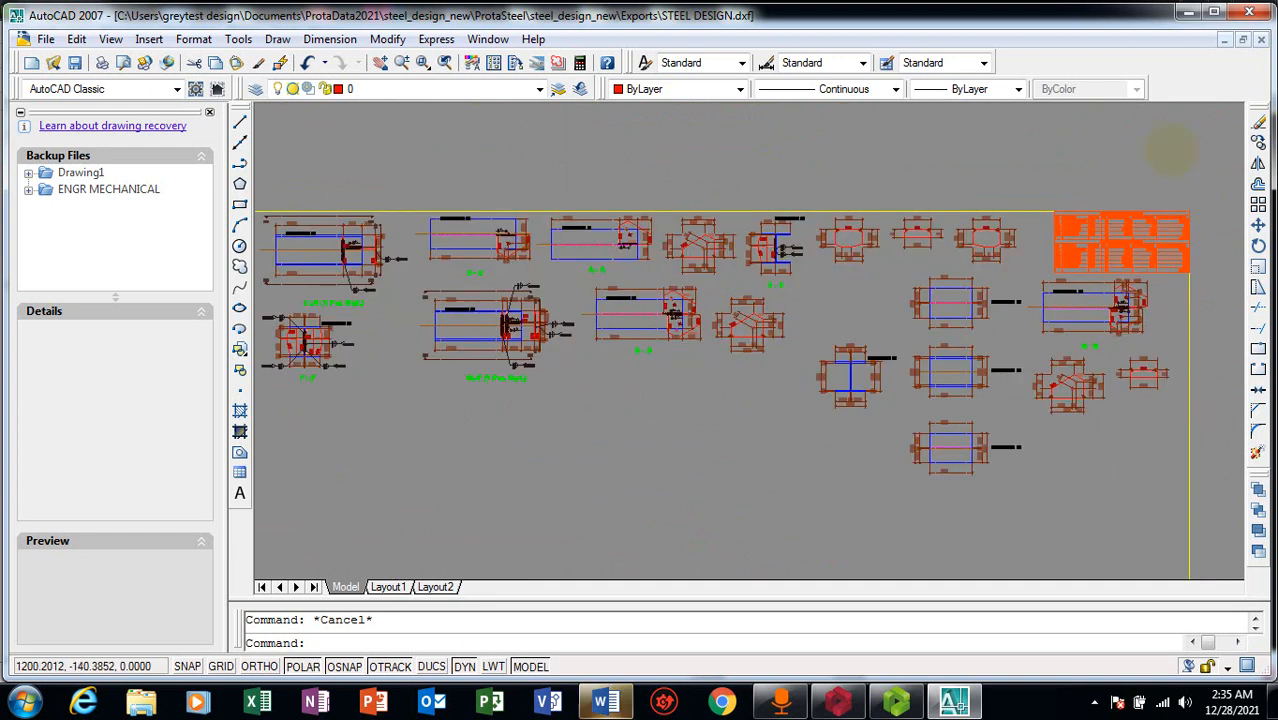
scroll(1160, 200, "up", 2)
scroll(1140, 200, "up", 2)
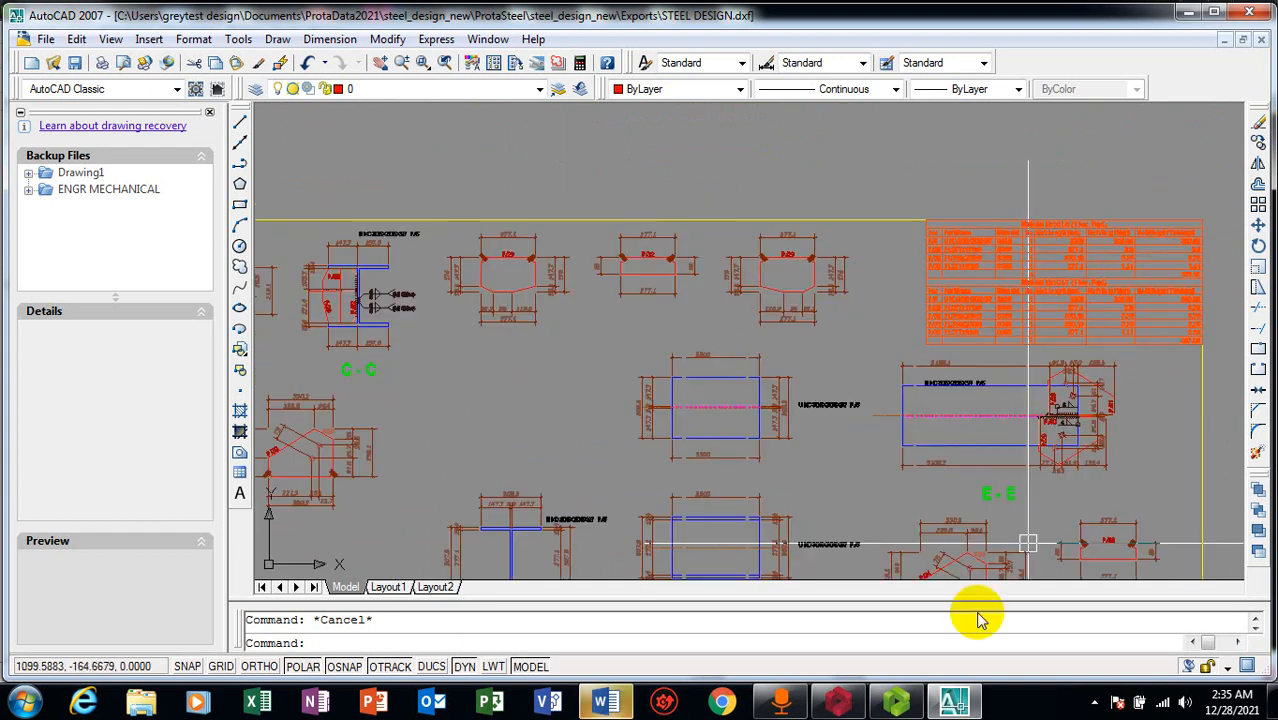
Switch back to ProtaSteel, close the DXF export and return from the drawings to the model view
left_click(900, 698)
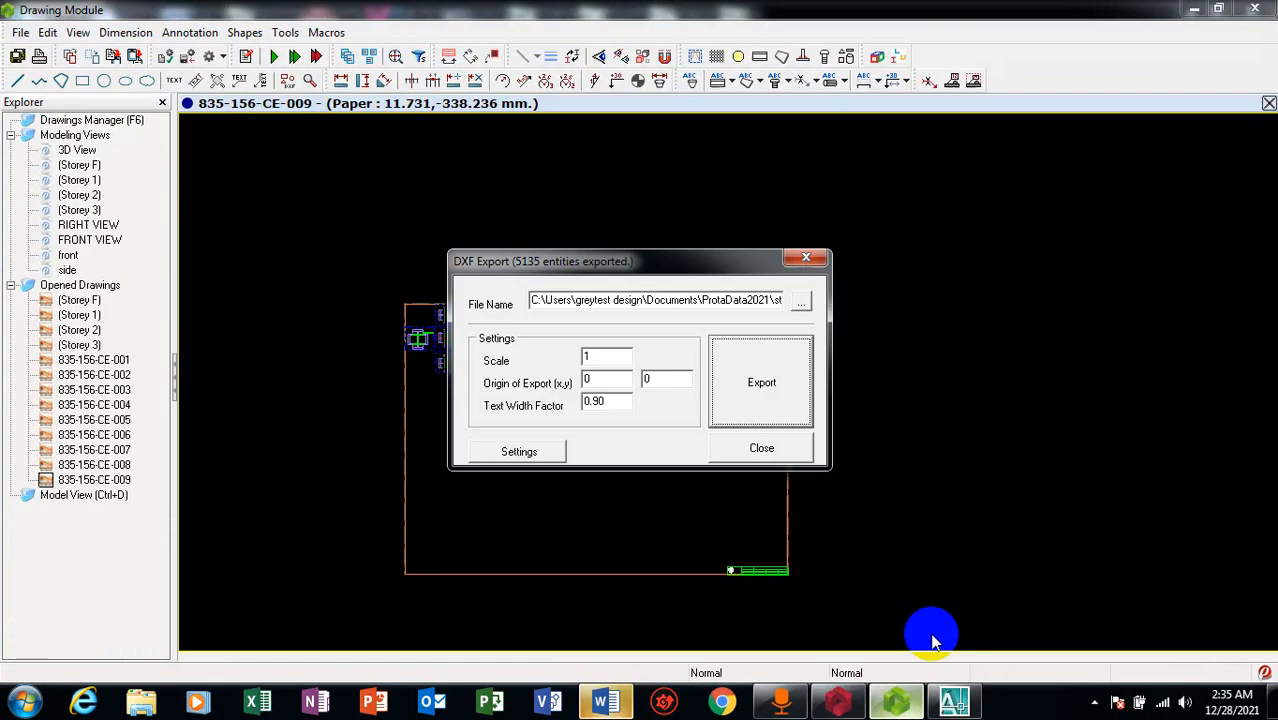
left_click(819, 258)
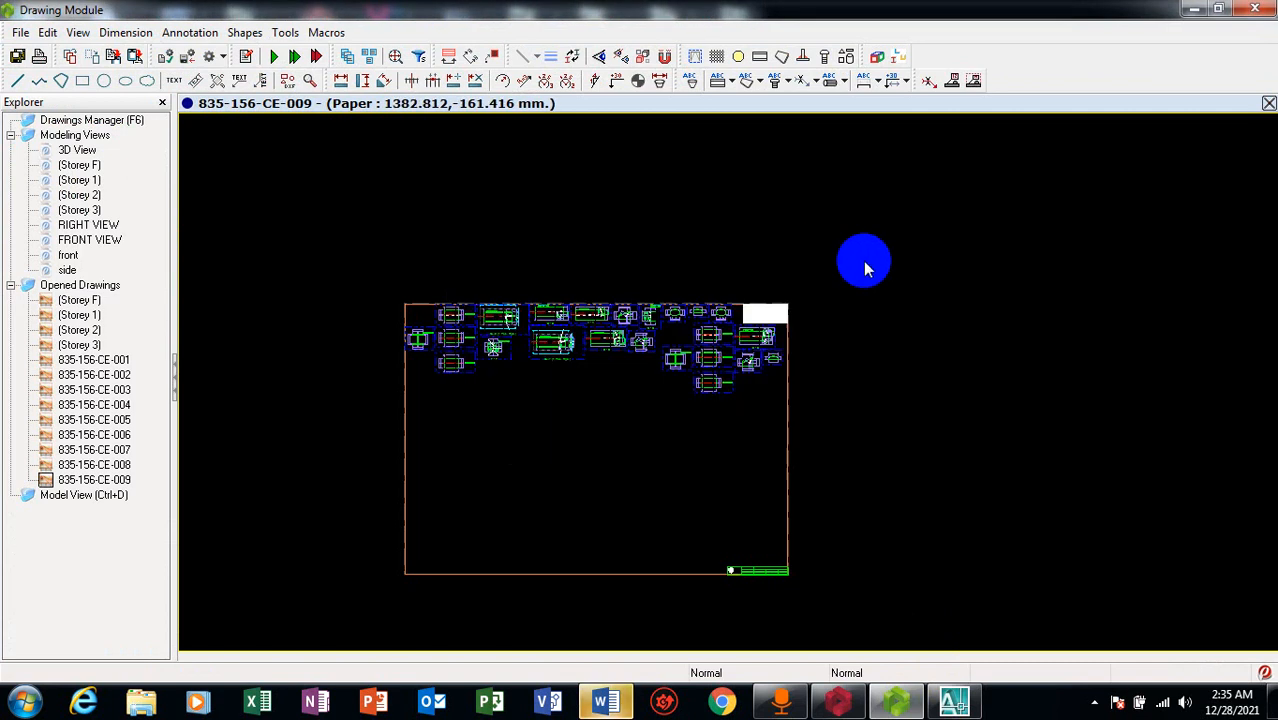
left_click(82, 481)
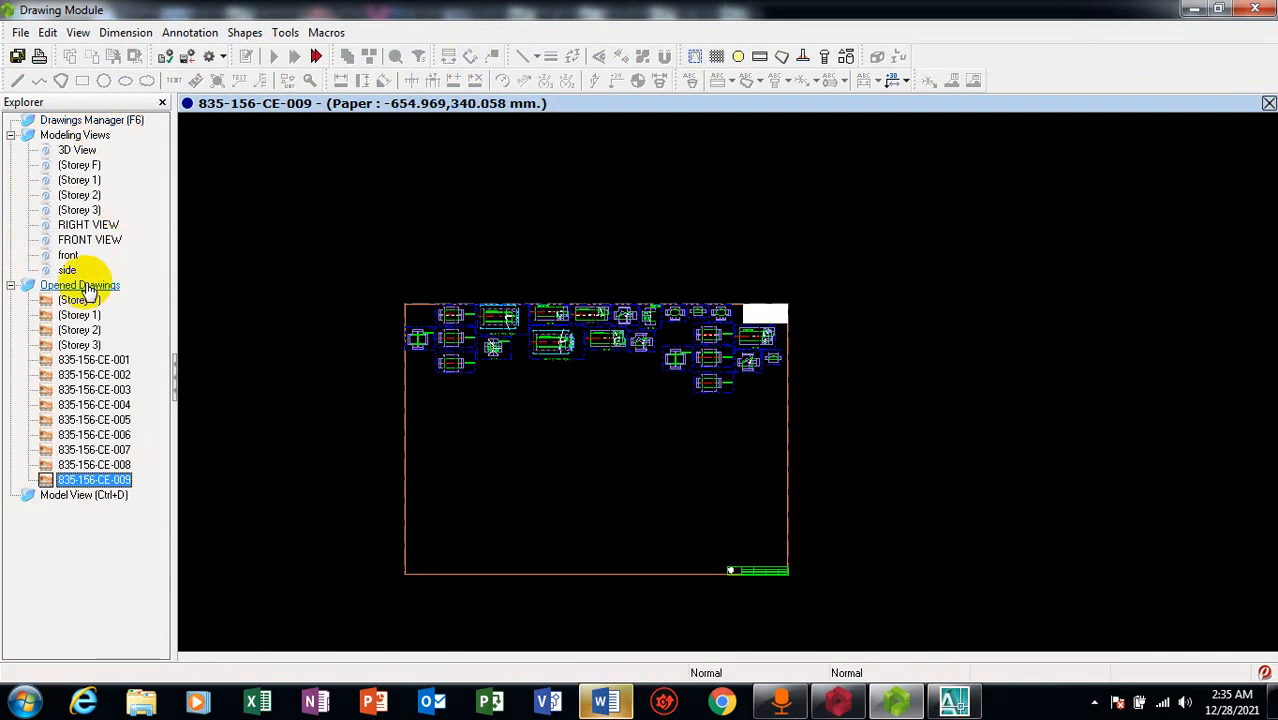
left_click(89, 495)
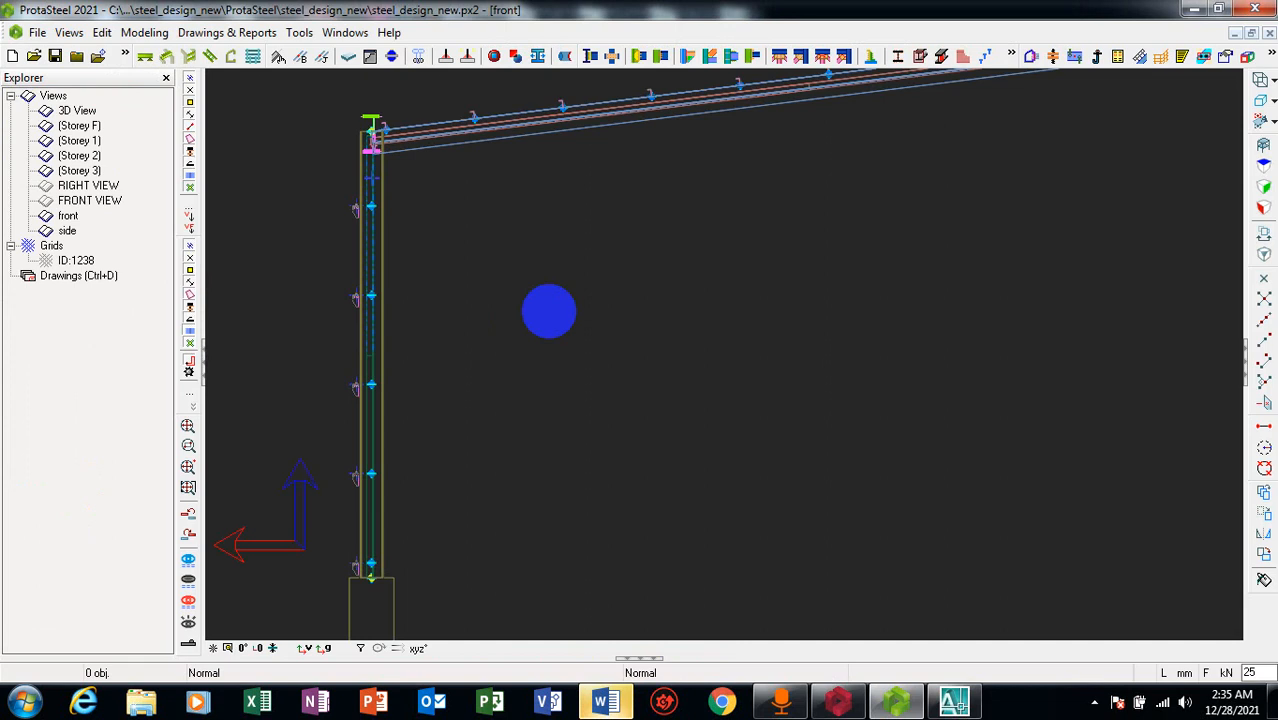
Examine the portal frame in the front view, including the rafters, the purlins and the ridge connection
scroll(469, 350, "down", 3)
scroll(421, 322, "down", 3)
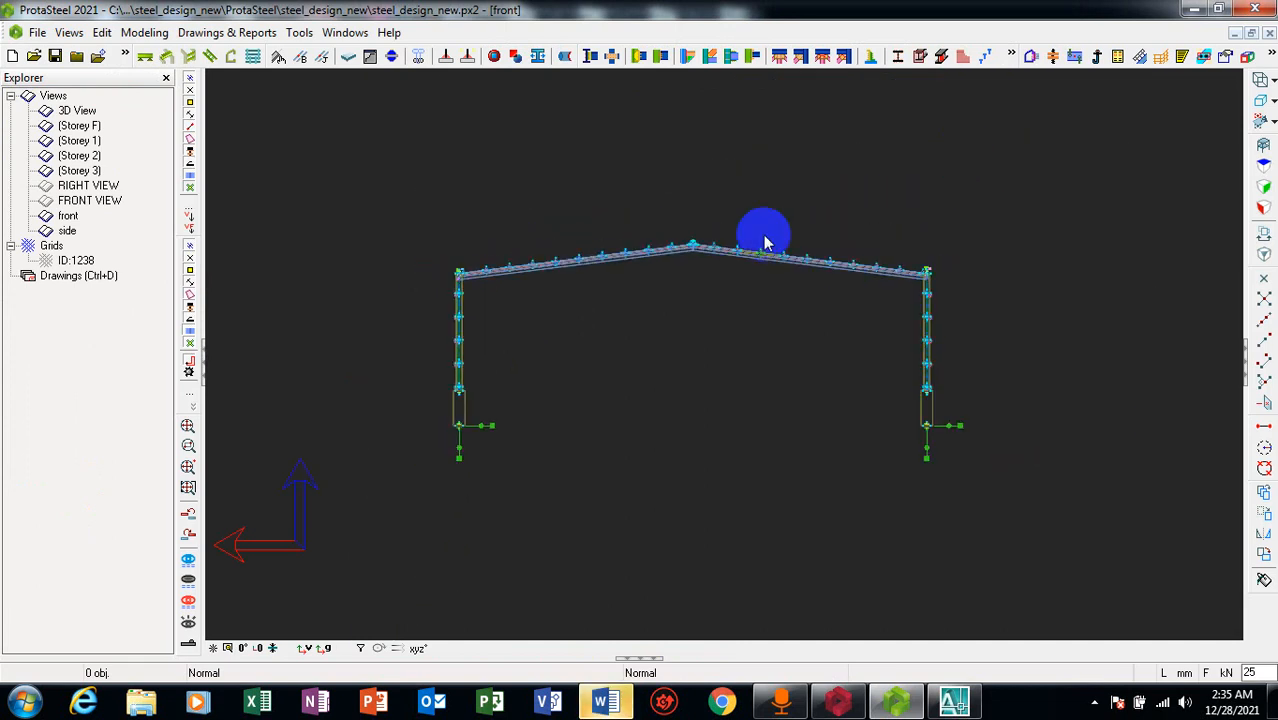
scroll(736, 120, "up", 3)
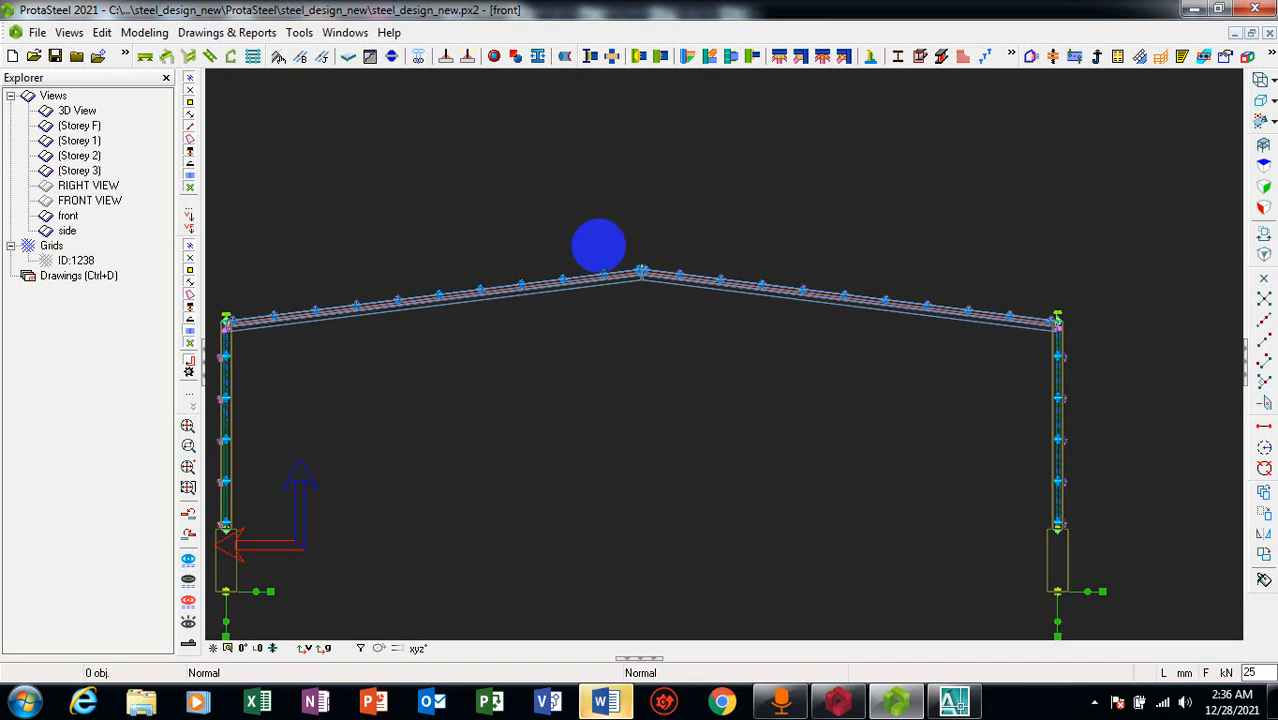
scroll(598, 245, "up", 3)
scroll(548, 347, "up", 5)
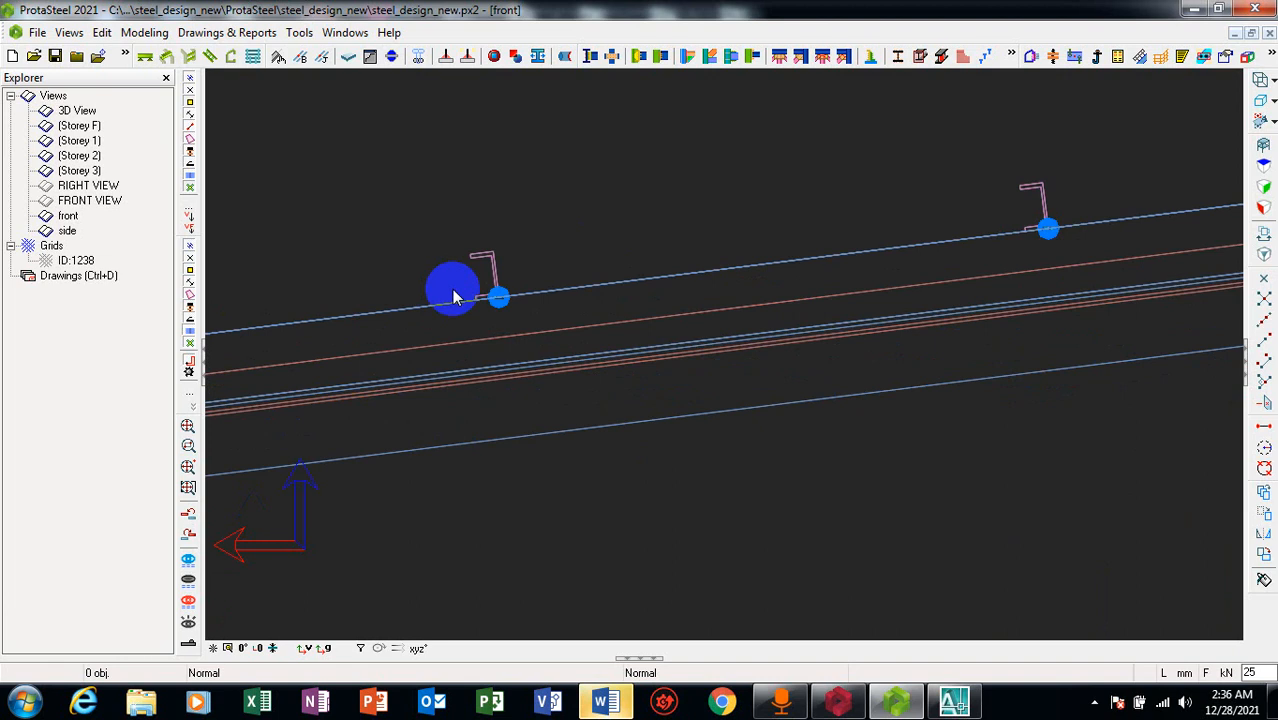
scroll(453, 297, "down", 2)
scroll(622, 290, "down", 2)
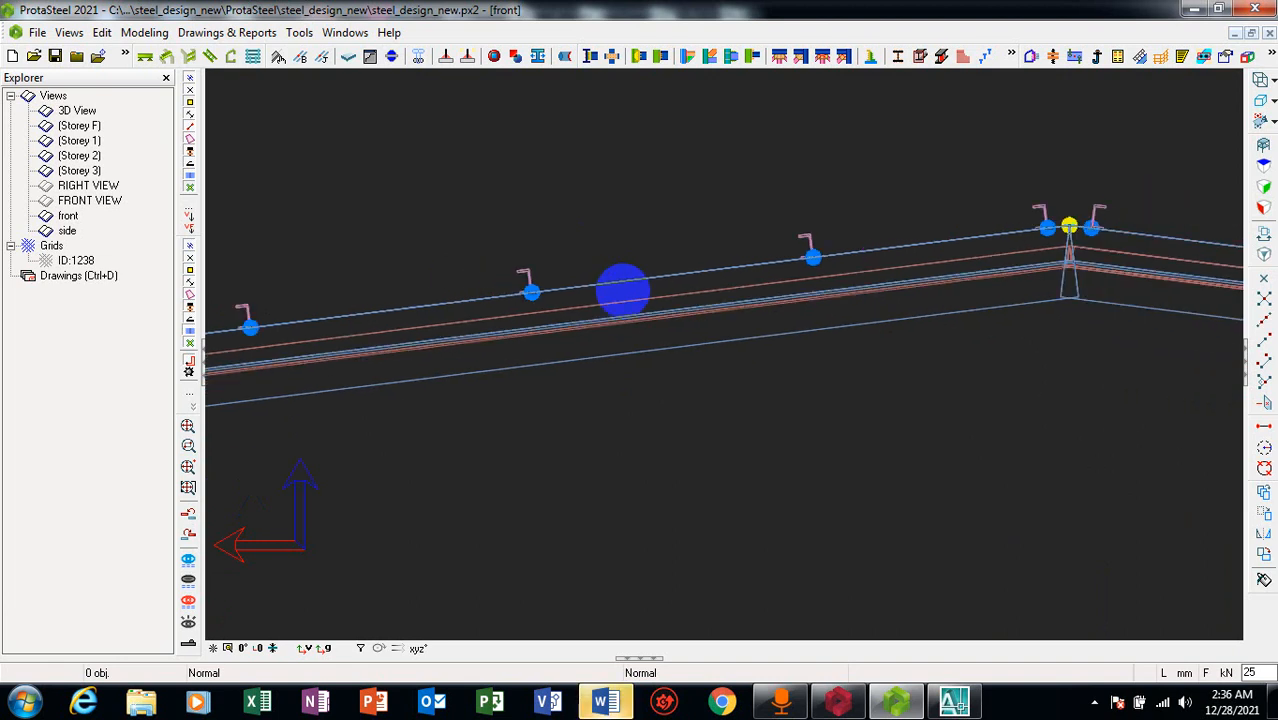
scroll(627, 289, "down", 2)
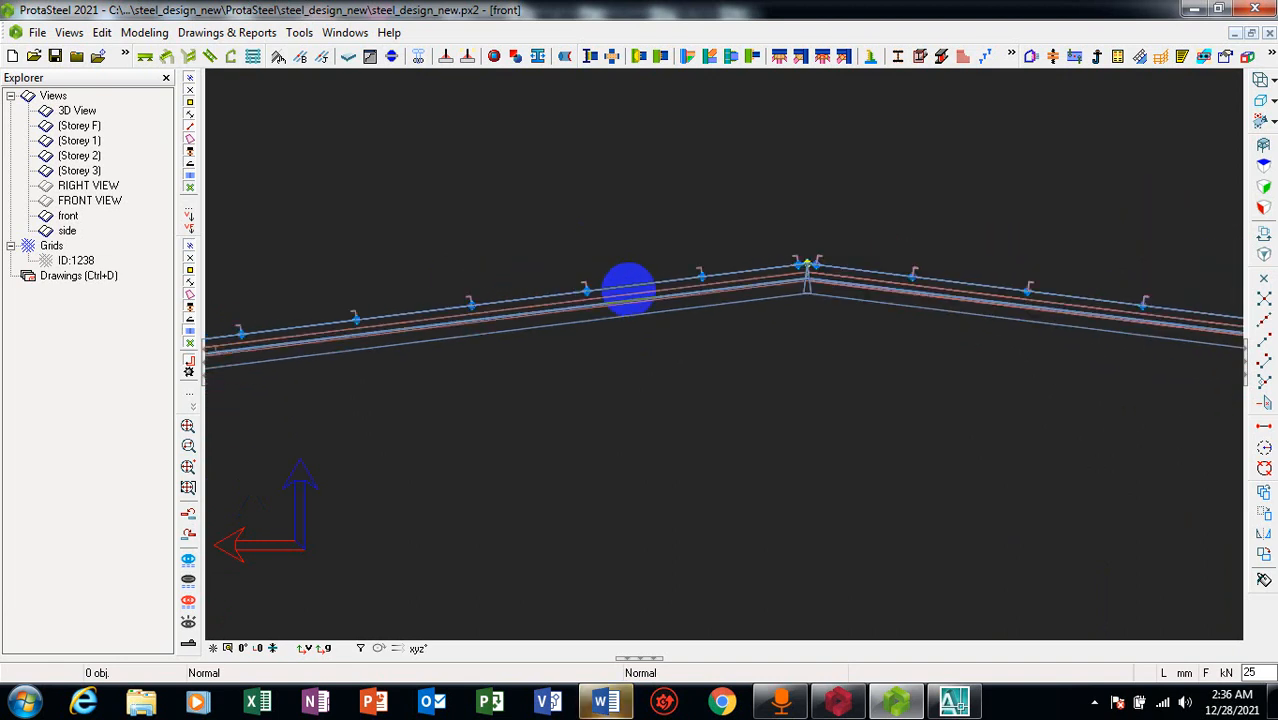
scroll(660, 286, "down", 2)
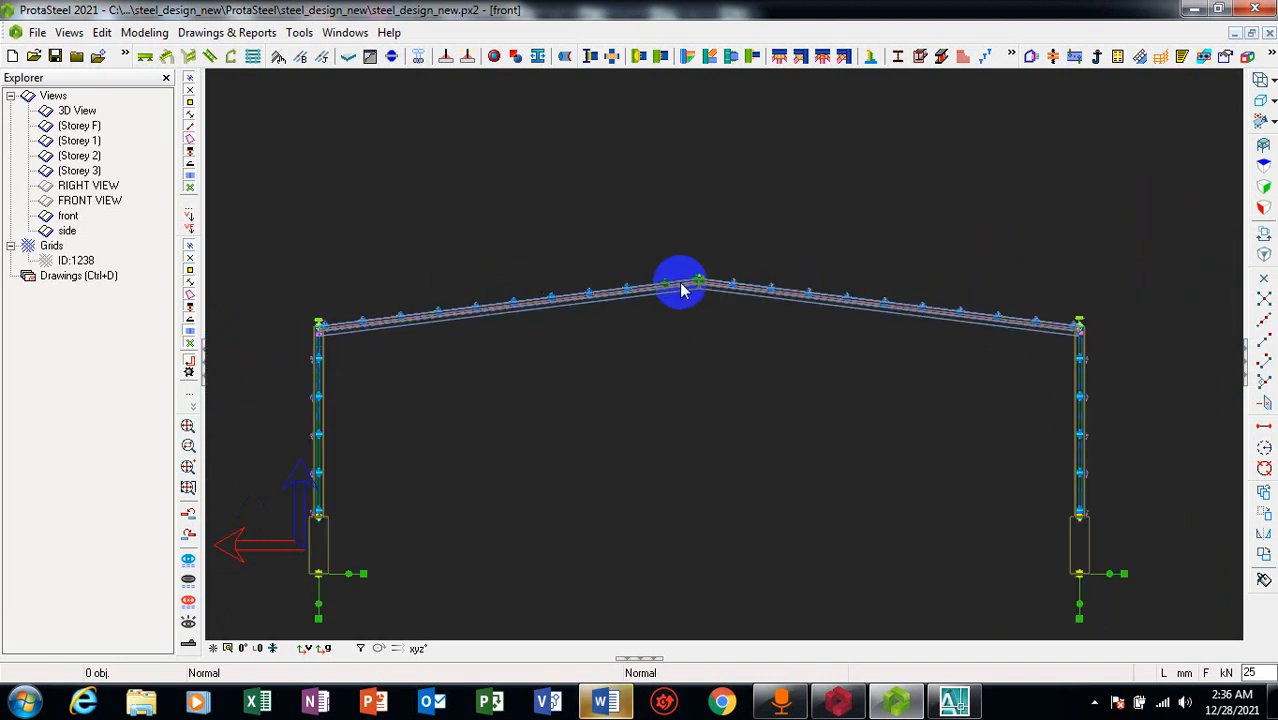